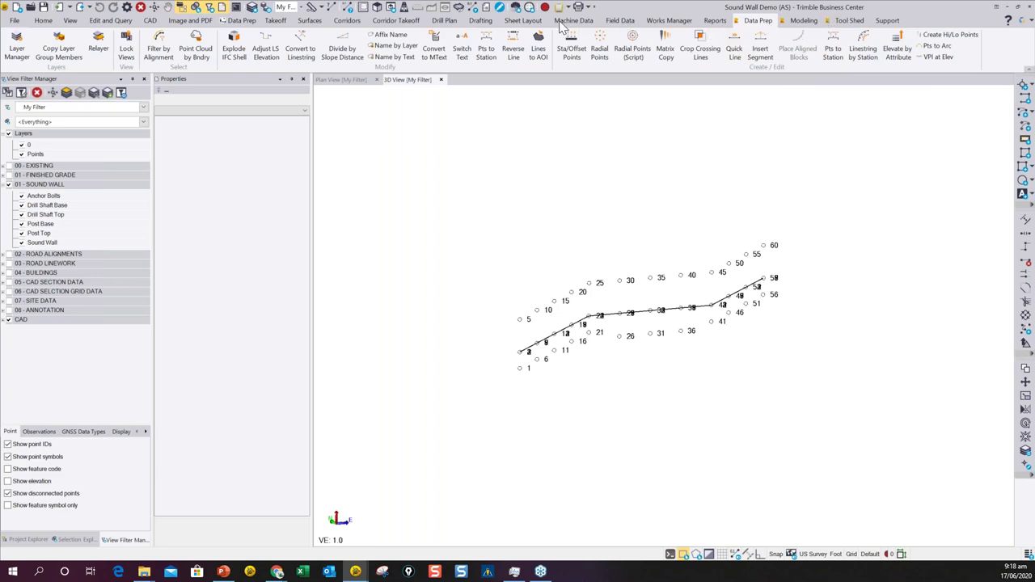
Step: Open the TML Status list of the Rockpile macros and widen its window to show the full Status column
left_click(804, 22)
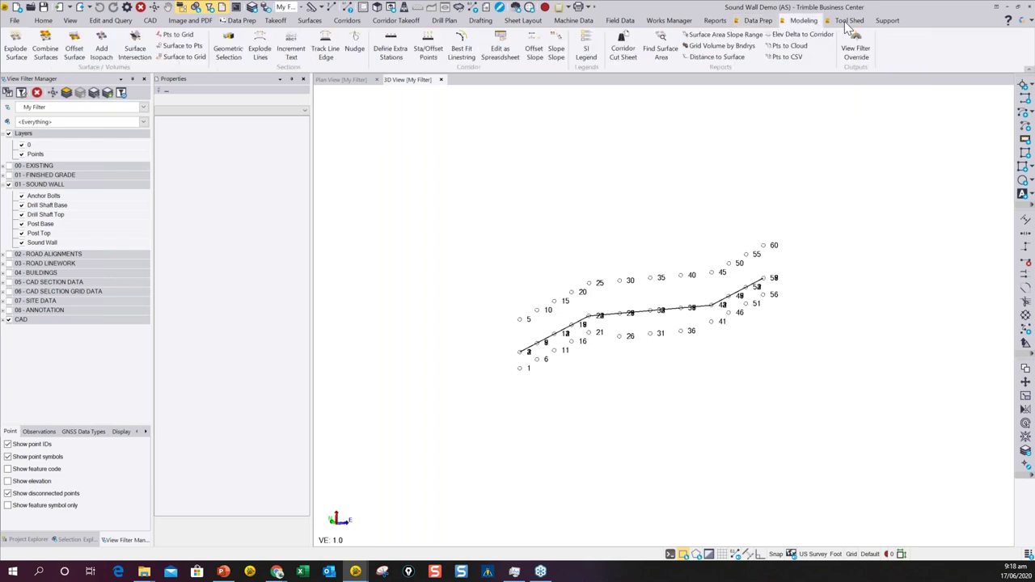
left_click(848, 23)
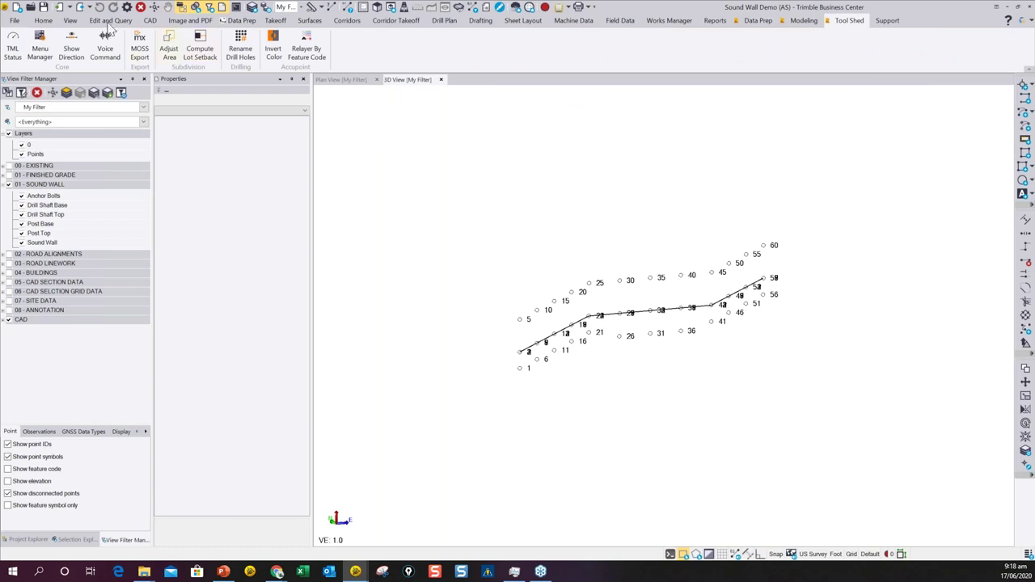
left_click(17, 40)
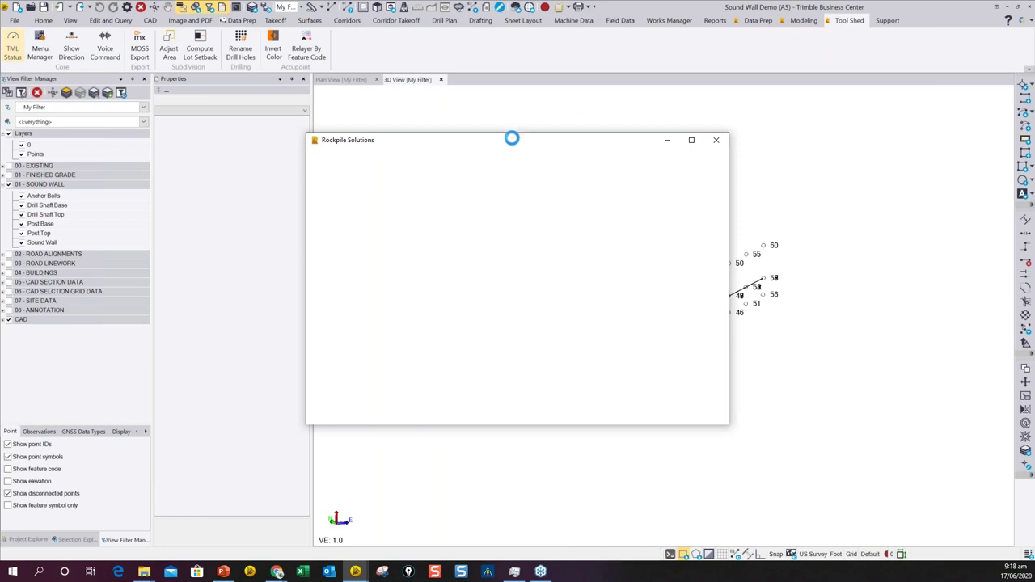
left_click_drag(519, 147, 577, 132)
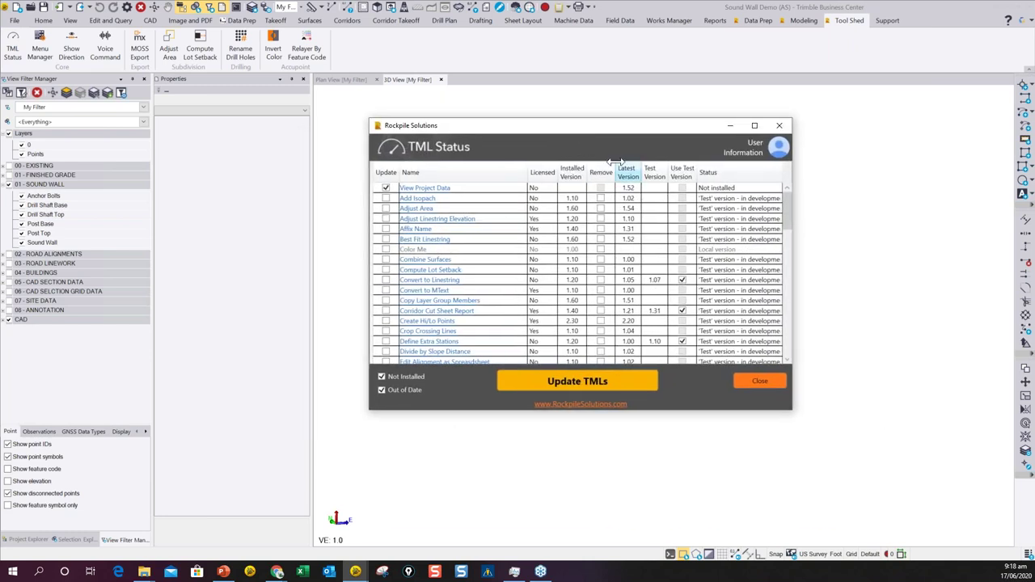
left_click_drag(791, 219, 862, 214)
left_click_drag(563, 131, 514, 128)
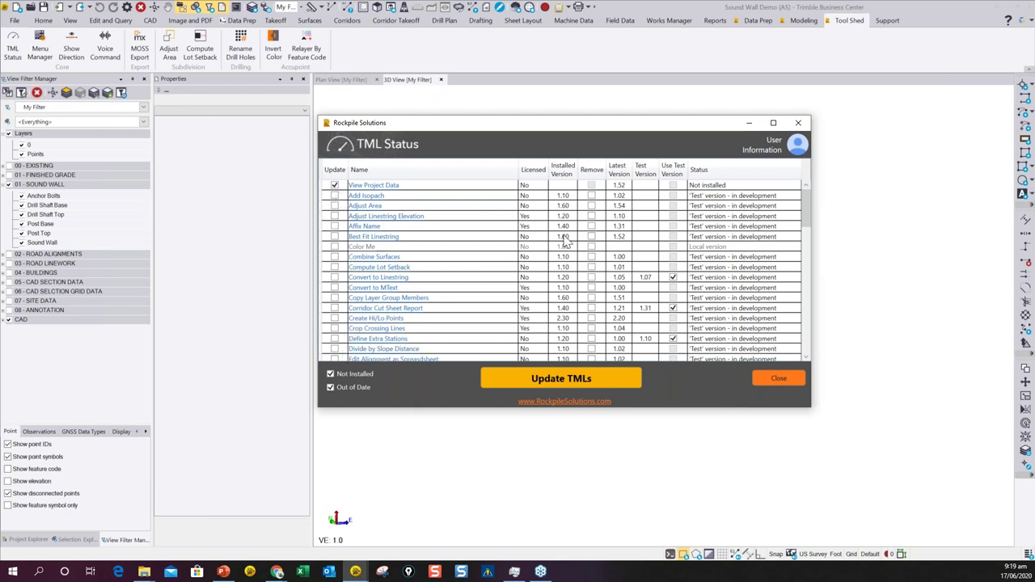
Step: Sort the TML list by licence status and review the licensed and unlicensed commands with their versions
left_click(533, 171)
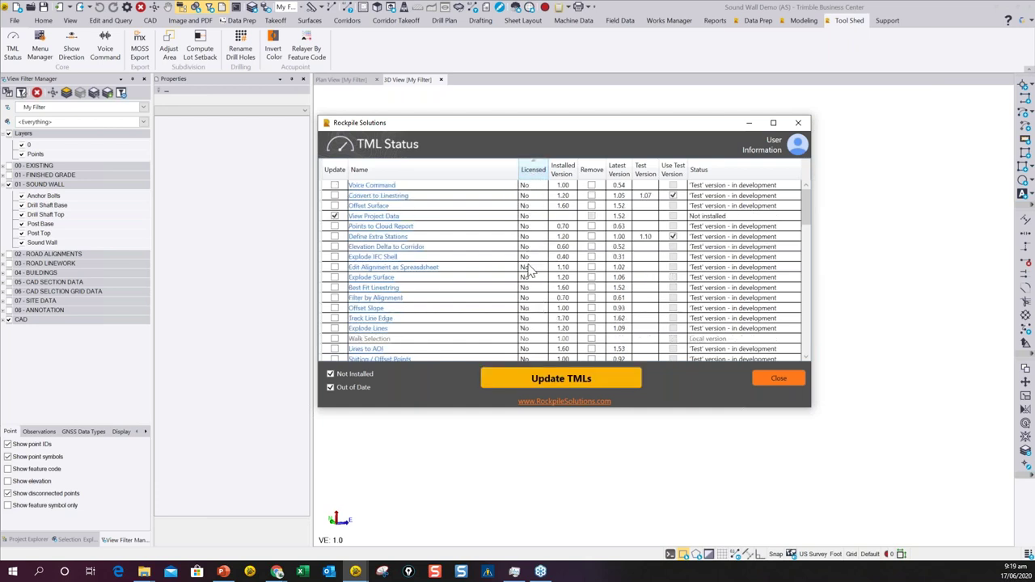
scroll(534, 308, "down", 10)
scroll(534, 308, "up", 5)
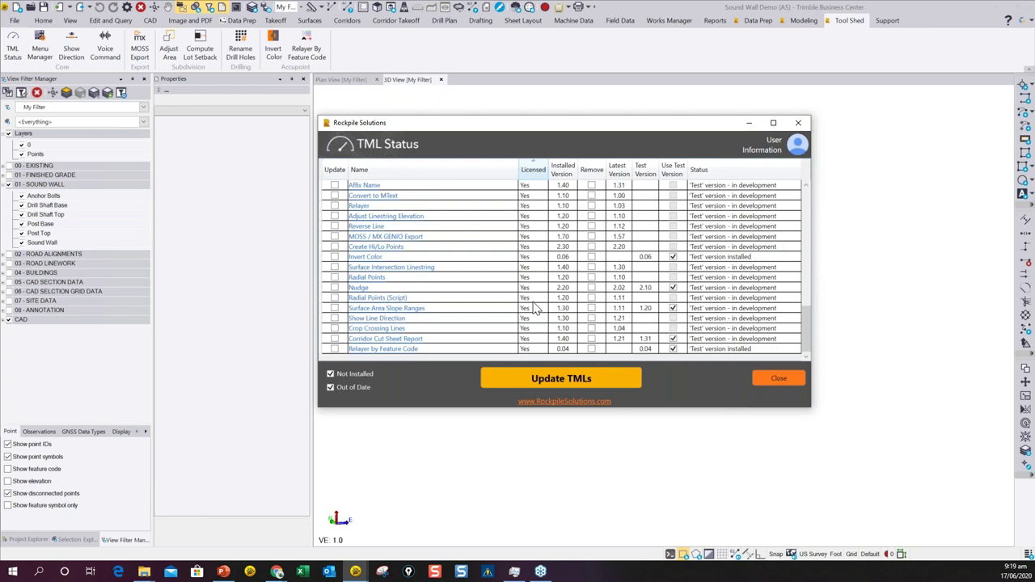
scroll(536, 303, "up", 4)
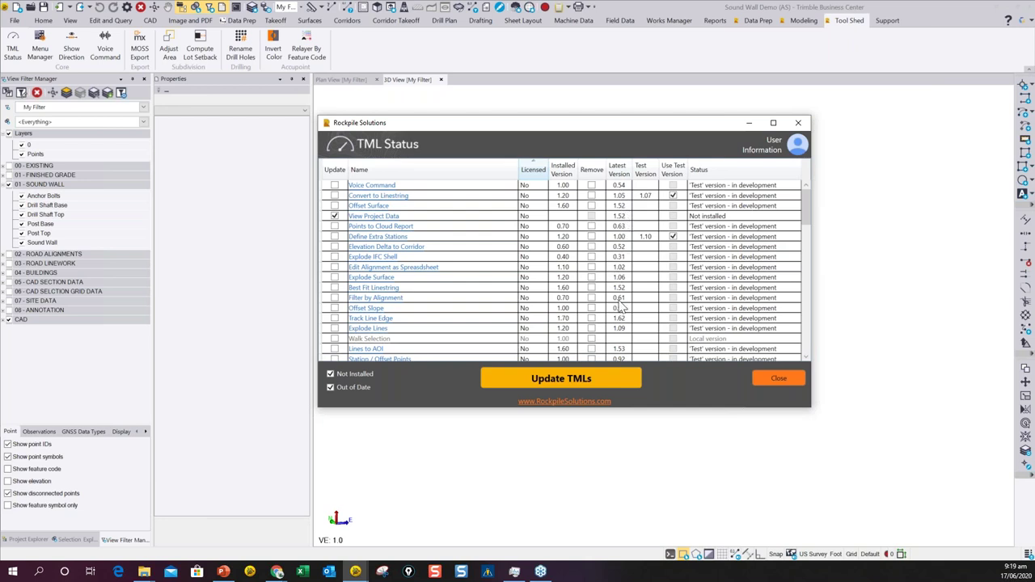
mouse_move(620, 306)
mouse_move(656, 247)
Step: Check the latest and test versions of Convert to Linestring, and view the user information without saving it
left_click(673, 195)
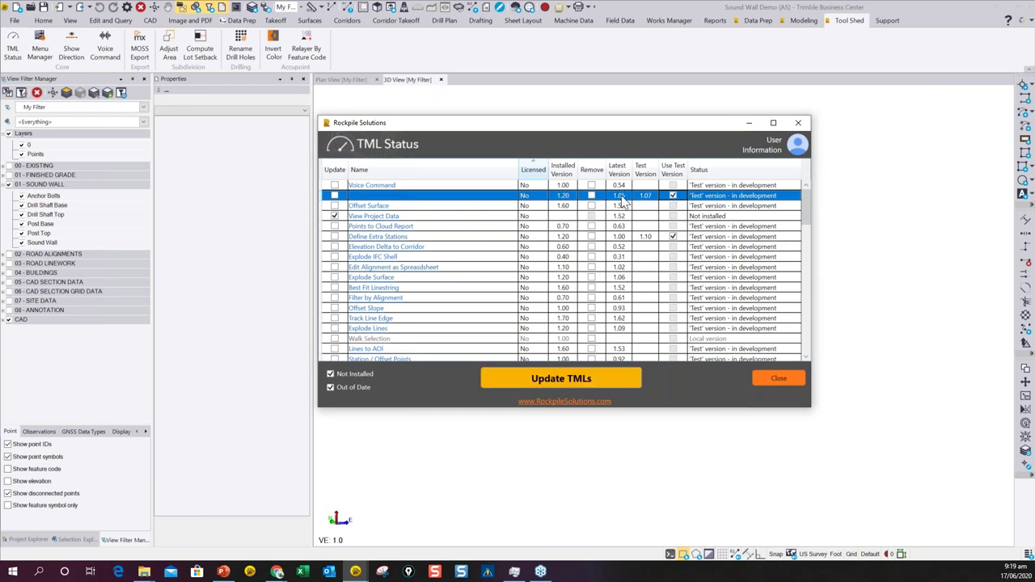
mouse_move(612, 207)
left_click(798, 146)
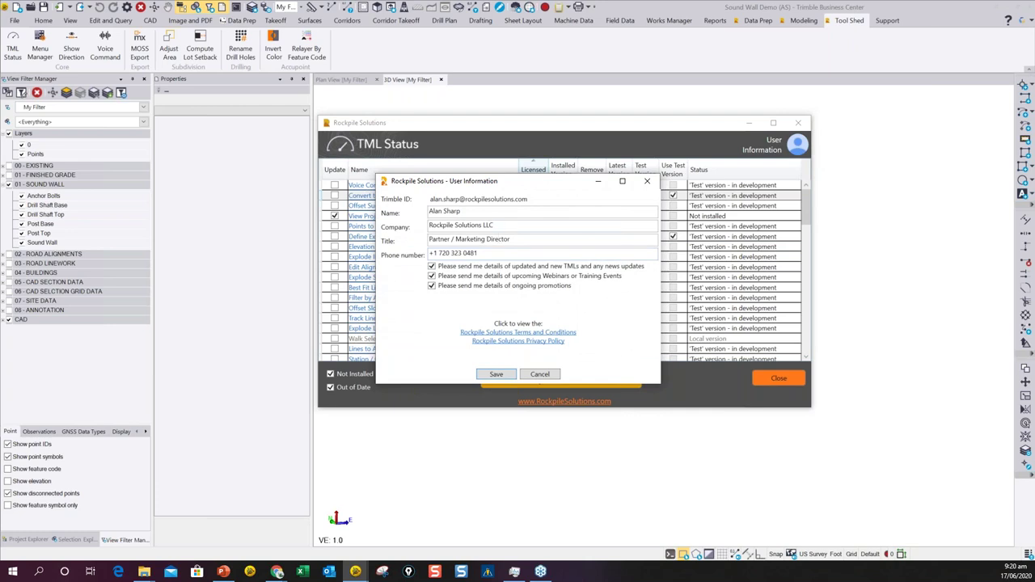
left_click(539, 375)
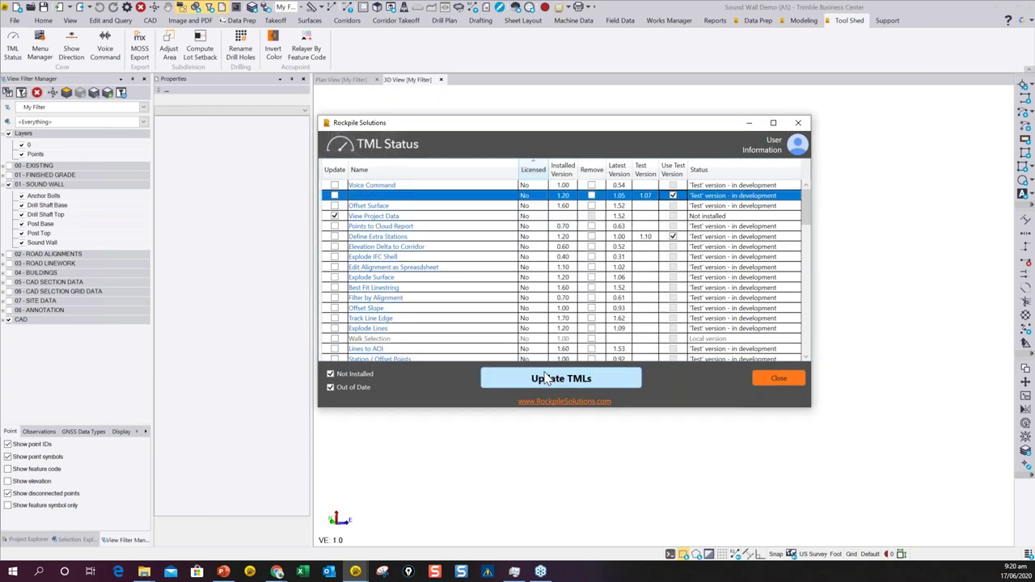
Step: Sort the TML list by status and switch off the Out of Date option
left_click(734, 175)
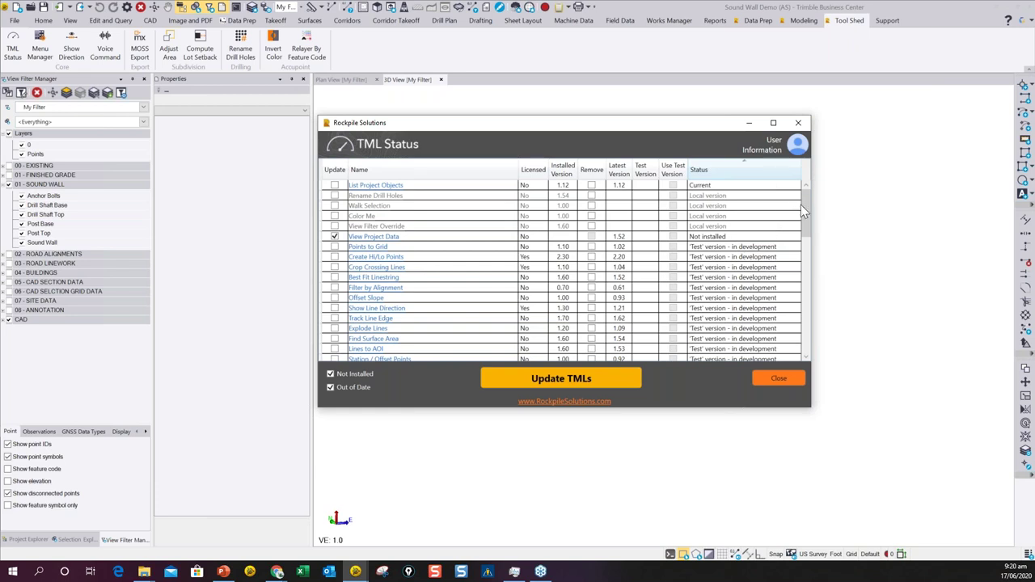
left_click_drag(810, 213, 825, 184)
left_click(330, 387)
scroll(392, 254, "down", 2)
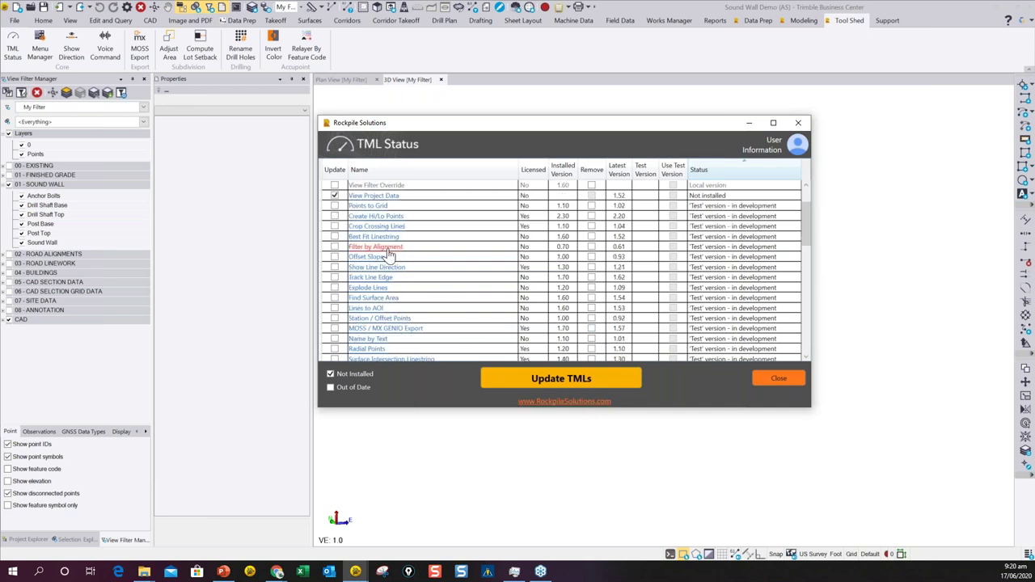
Step: Open the community help page for MOSS / MX GENIO Export and read through its command description
left_click(399, 329)
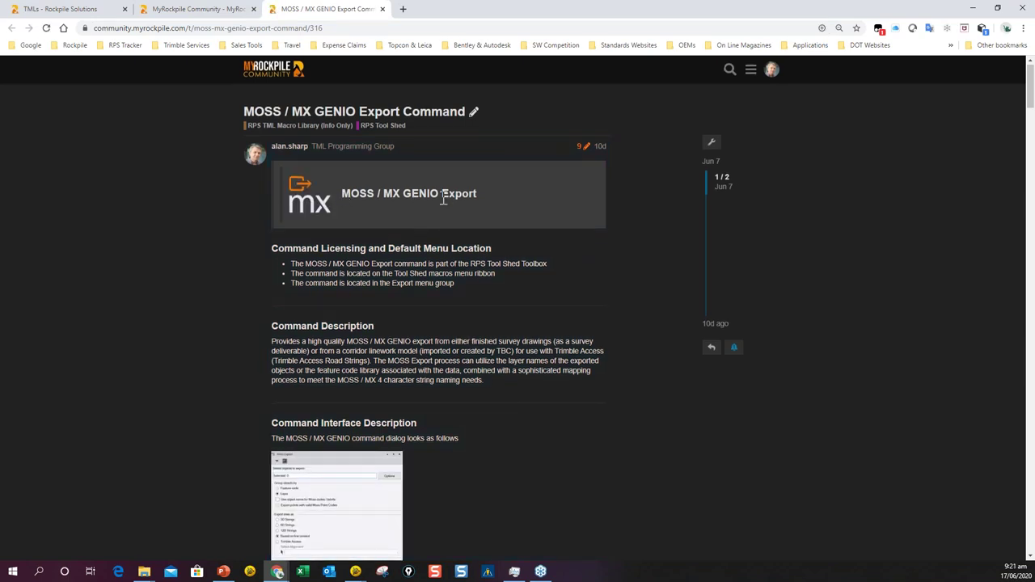
scroll(445, 199, "down", 3)
scroll(451, 238, "down", 8)
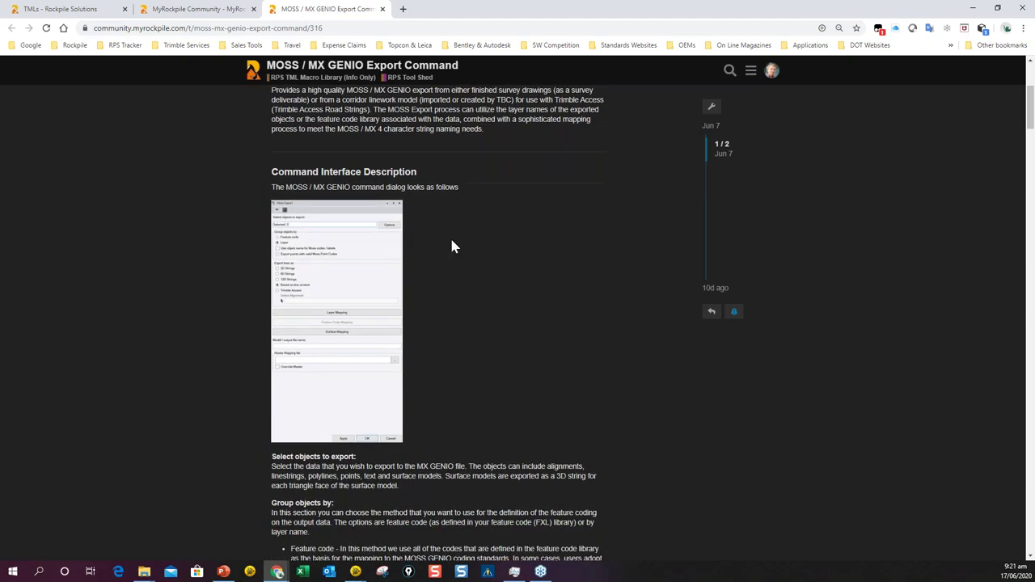
scroll(451, 247, "down", 10)
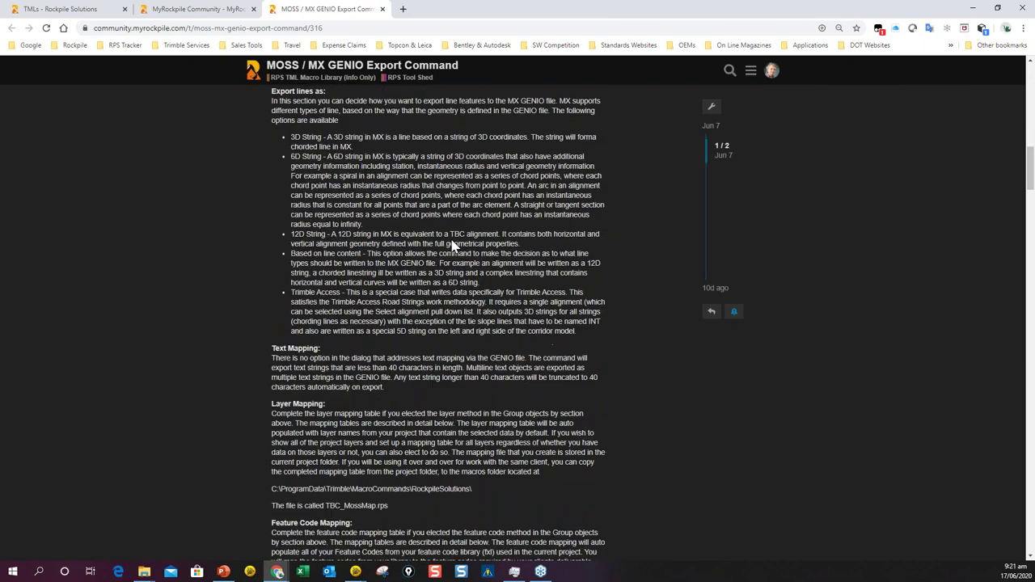
scroll(451, 250, "down", 10)
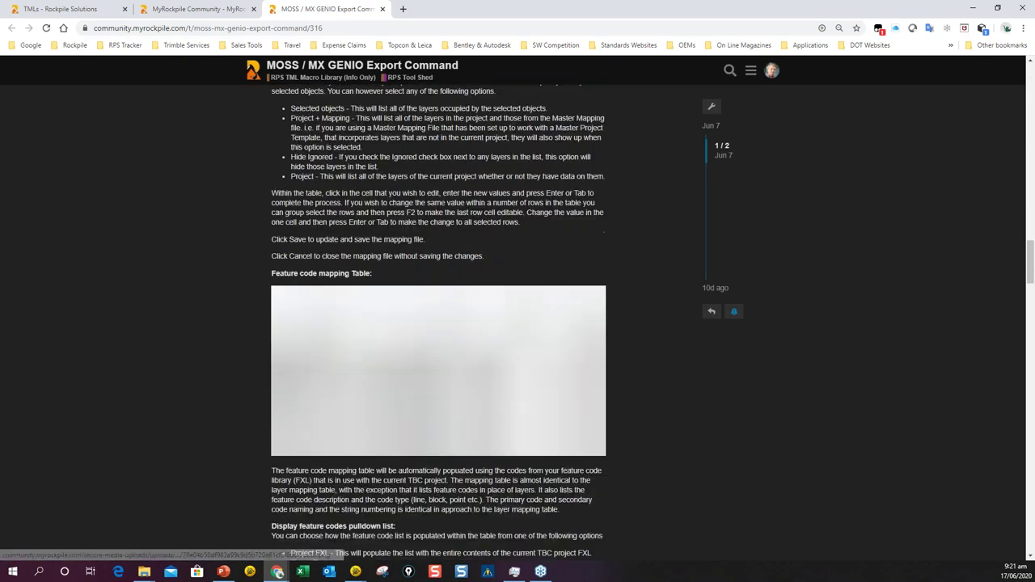
scroll(453, 248, "down", 7)
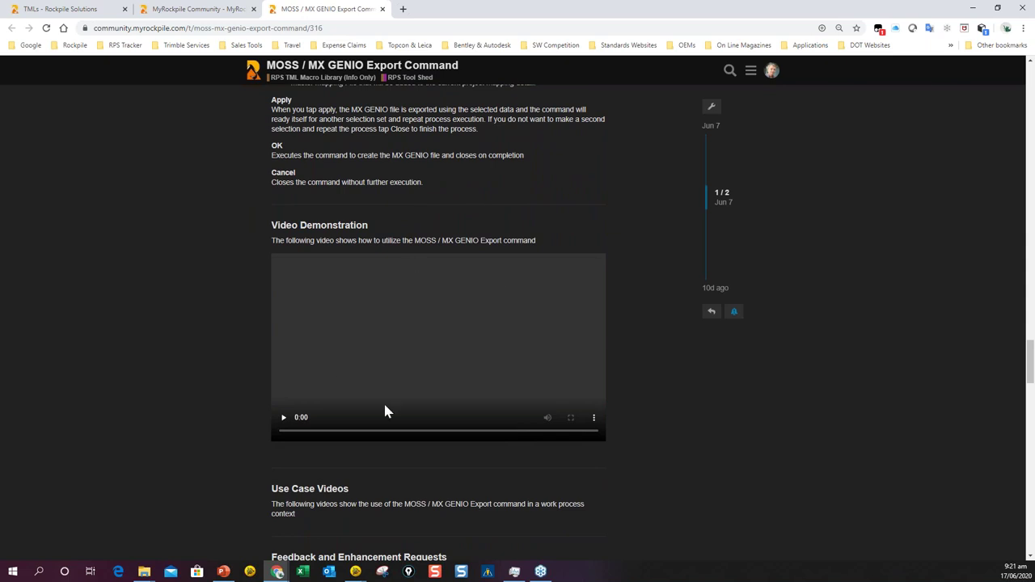
Step: Play and pause the demonstration video, and look over the use case videos and downloadable files on the page
left_click(283, 418)
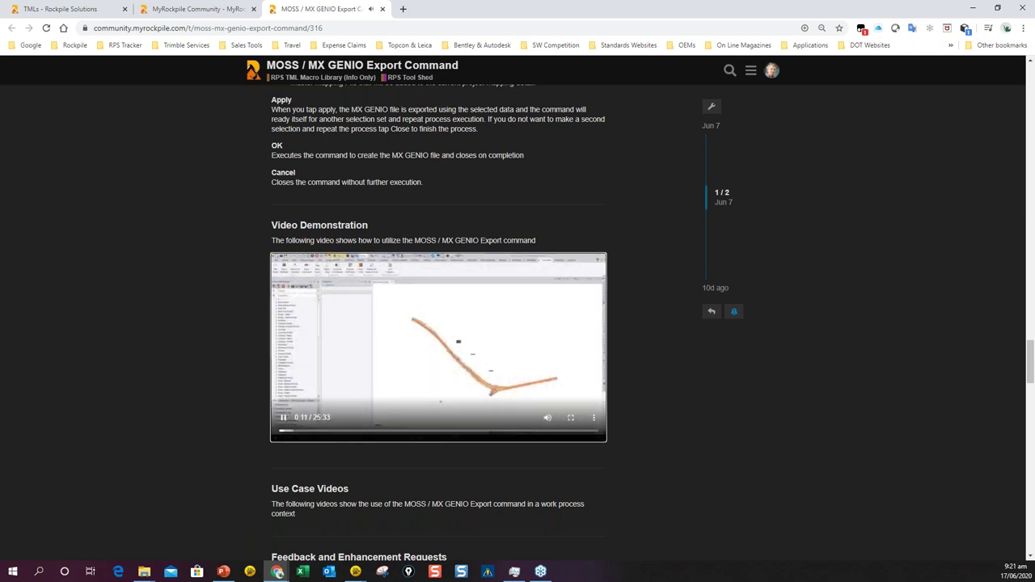
left_click(283, 417)
scroll(455, 310, "down", 1)
scroll(455, 311, "down", 3)
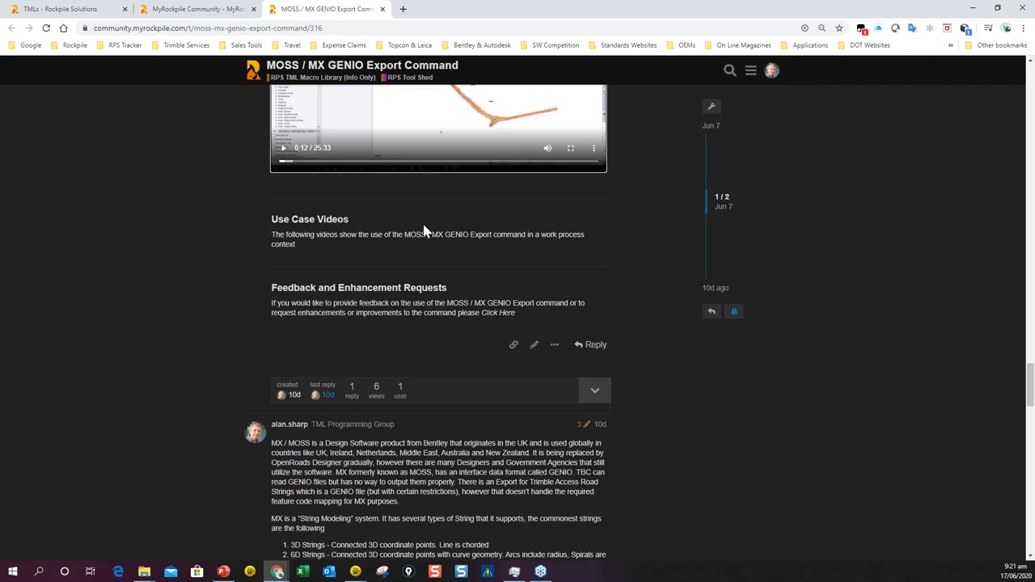
scroll(436, 283, "down", 4)
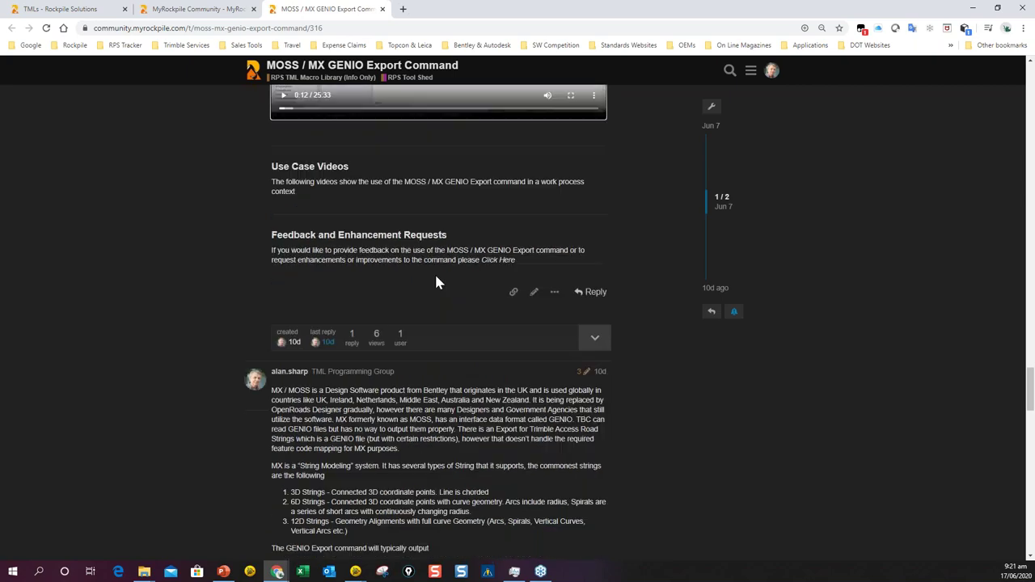
scroll(434, 293, "down", 14)
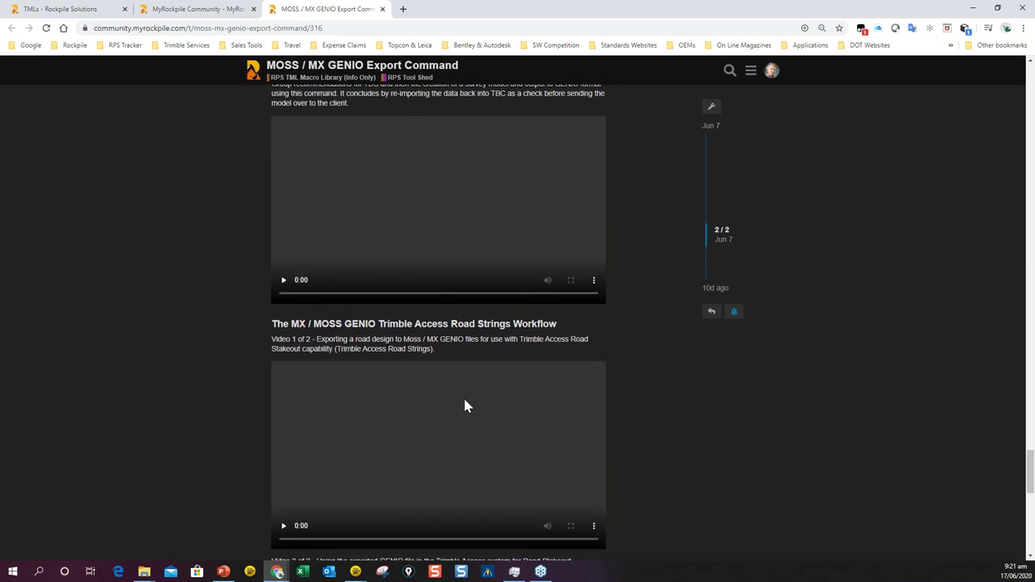
scroll(463, 409, "down", 4)
scroll(463, 413, "down", 4)
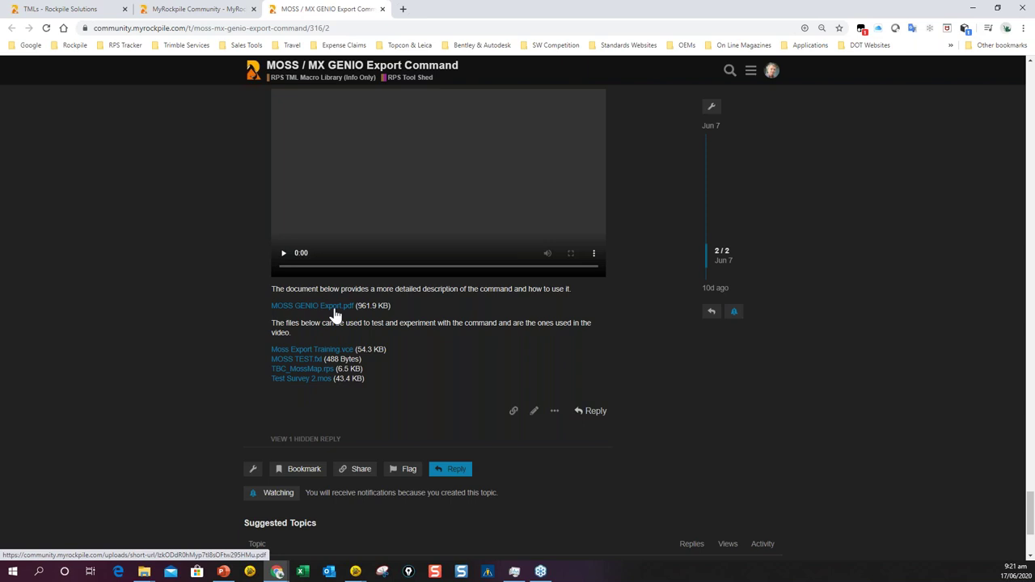
Step: Open the RPS Tool Shed category of the help page and switch the topic list to RPS Data Prep Toolbox
scroll(417, 350, "up", 3)
scroll(427, 357, "up", 10)
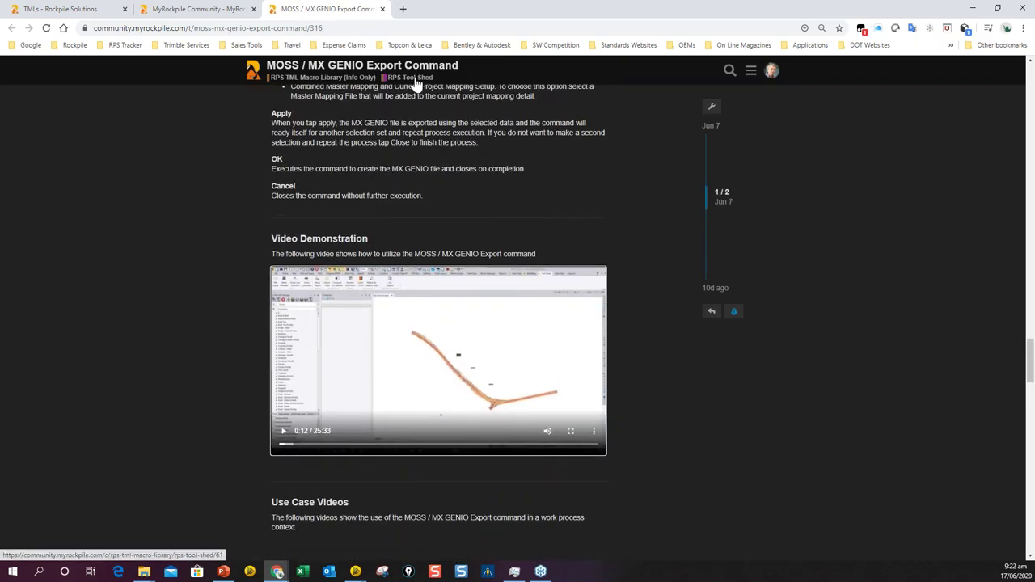
left_click(414, 77)
left_click(429, 107)
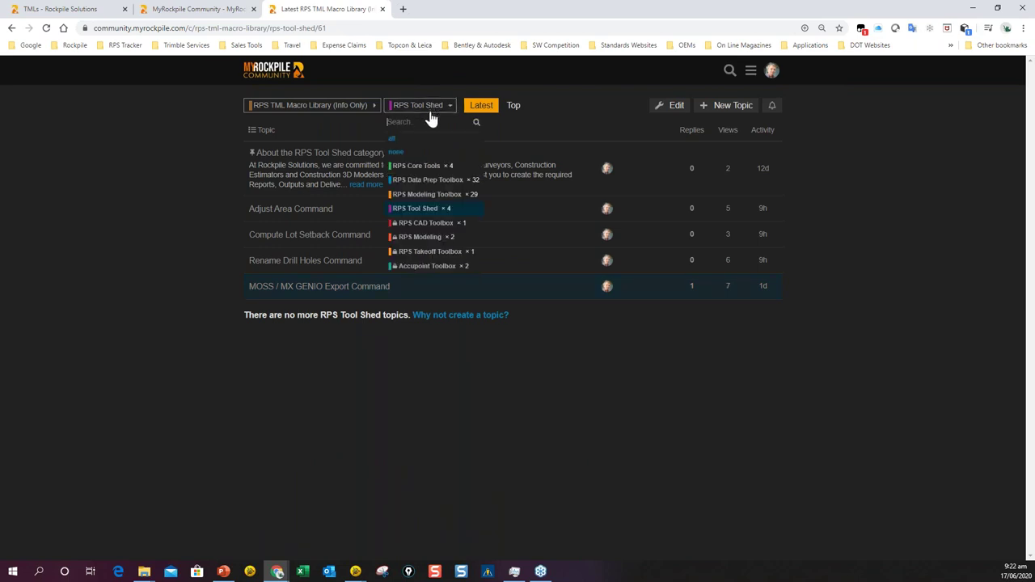
left_click(431, 180)
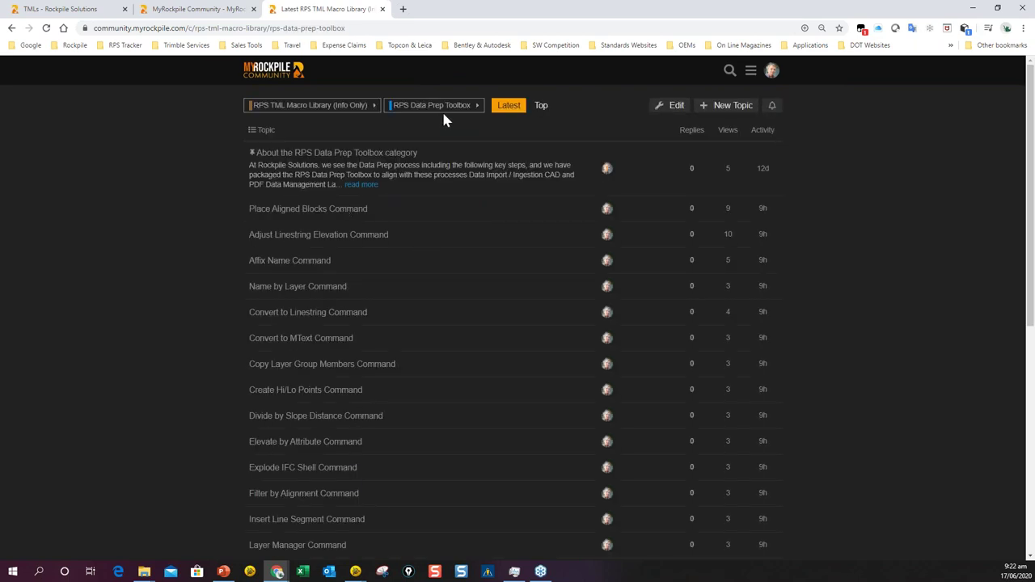
Step: Switch the topic list to RPS Modeling Toolbox and open the View Filter Override Command topic
left_click(444, 112)
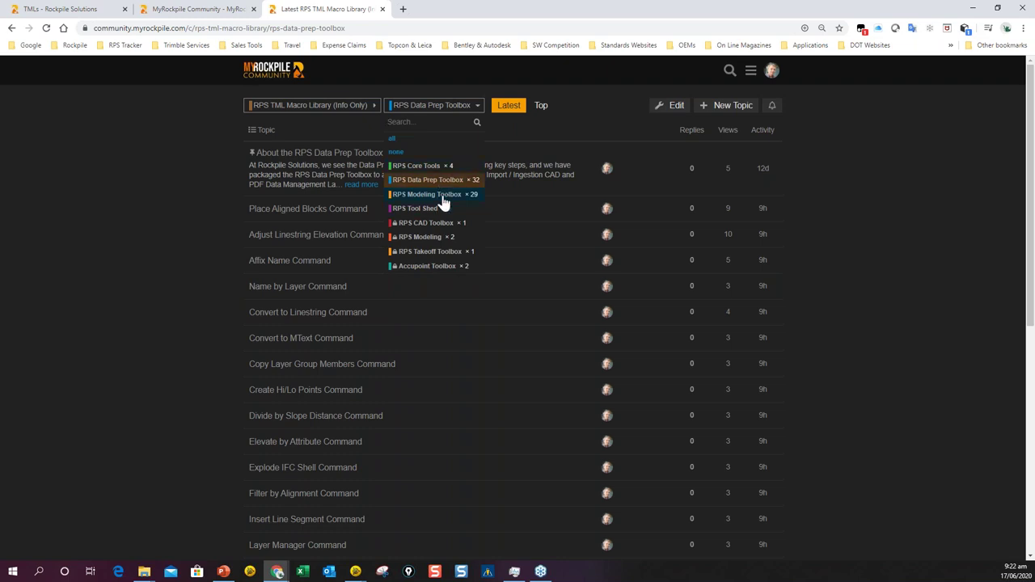
left_click(442, 196)
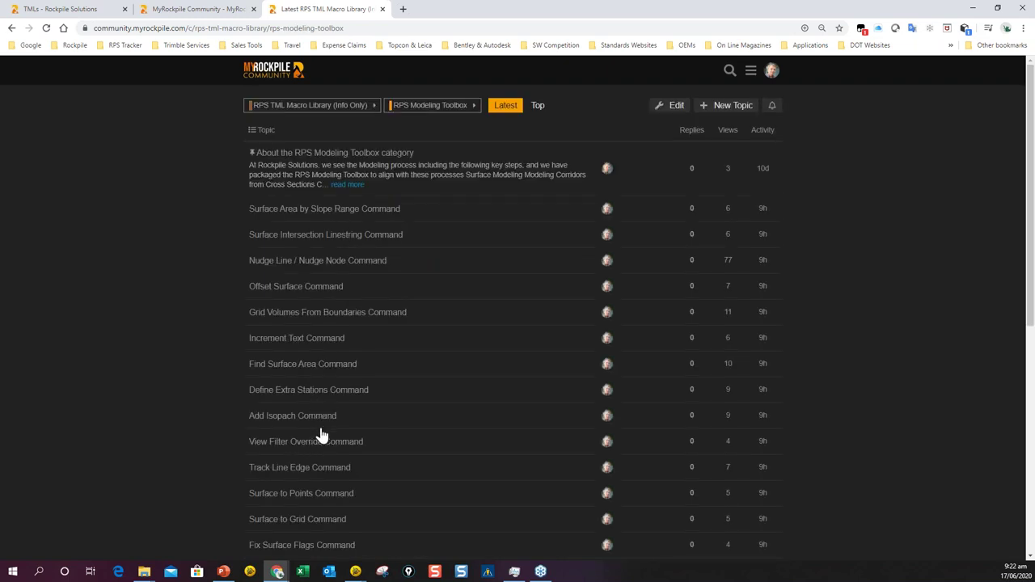
left_click(324, 443)
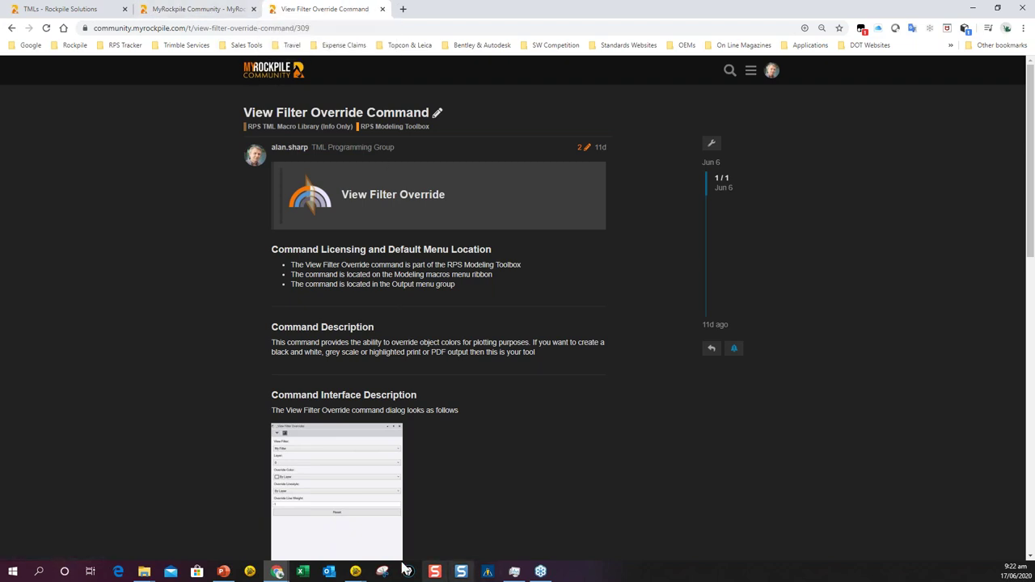
Step: Switch back to Trimble Business Center, close the TML Status window and show the Data Prep commands
mouse_move(356, 572)
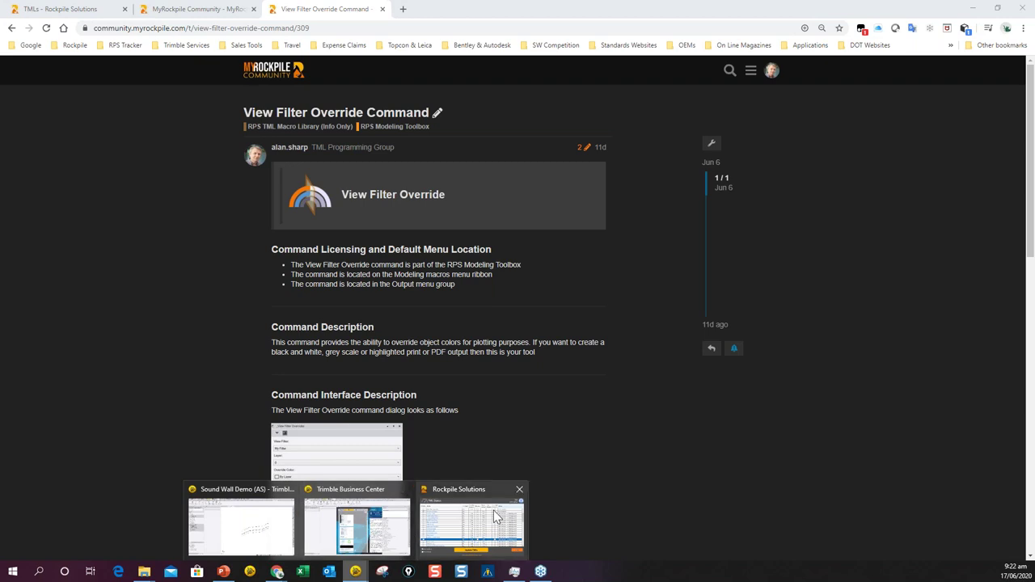
left_click(231, 486)
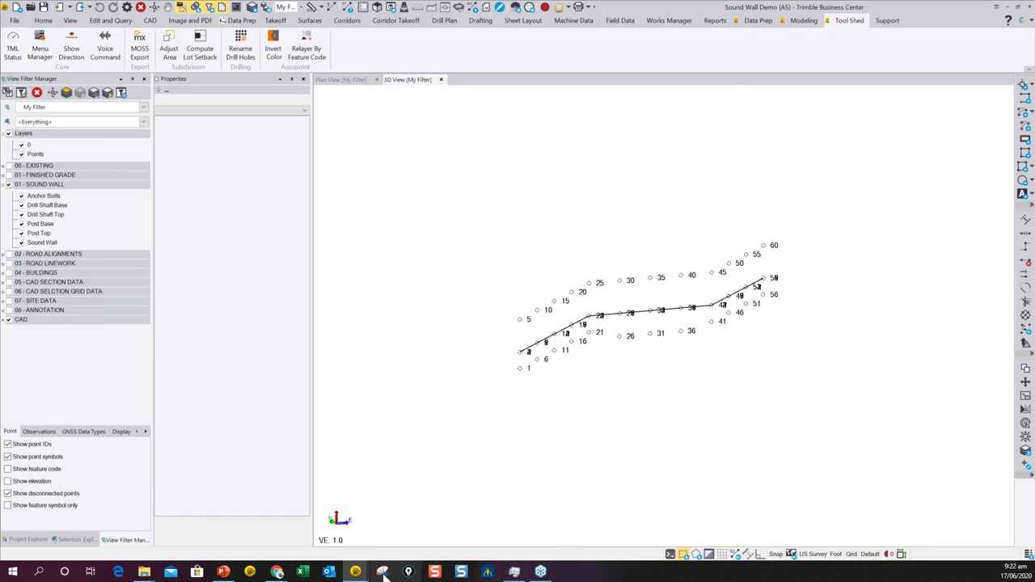
mouse_move(356, 572)
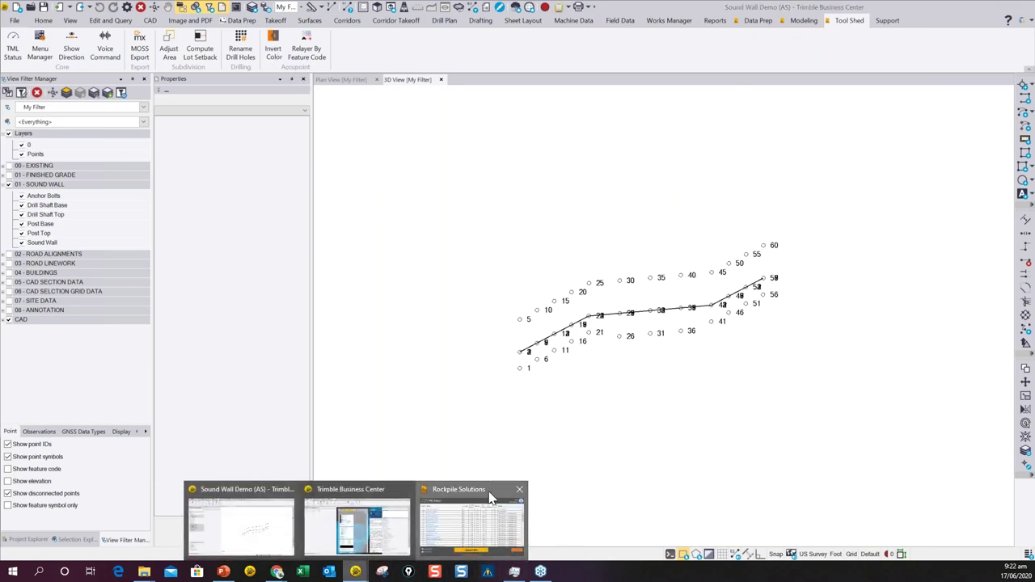
left_click(491, 495)
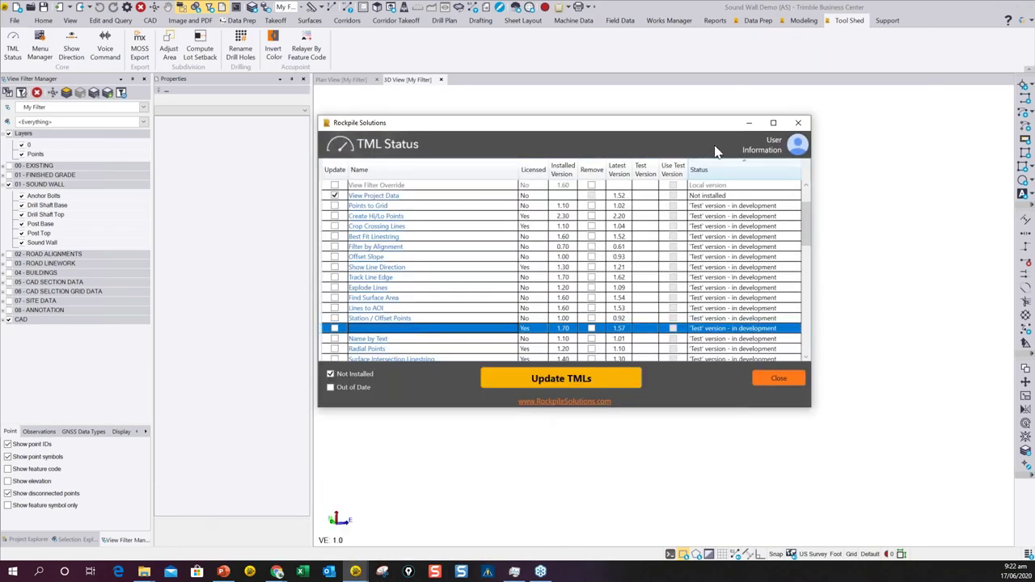
left_click(800, 124)
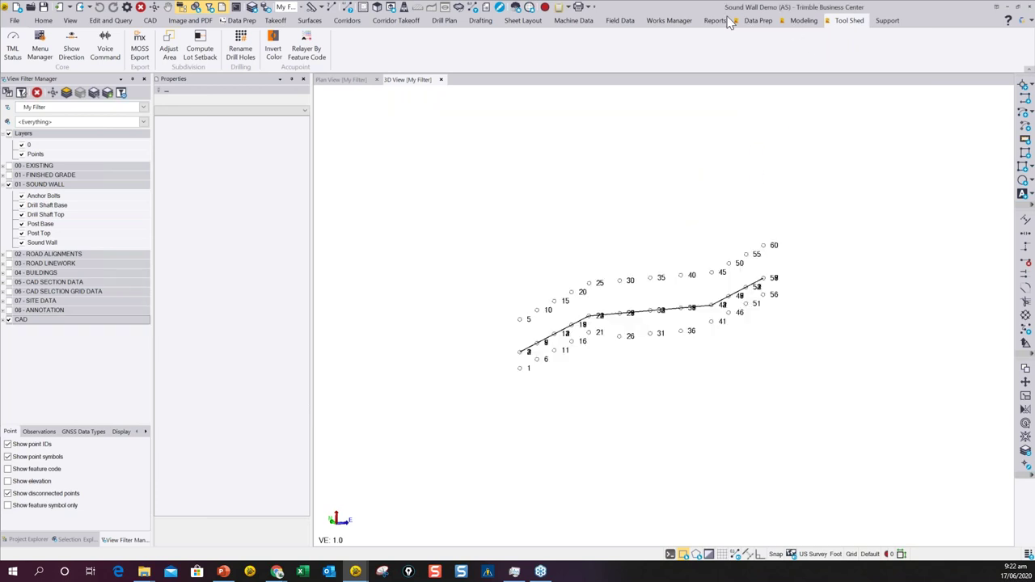
left_click(758, 23)
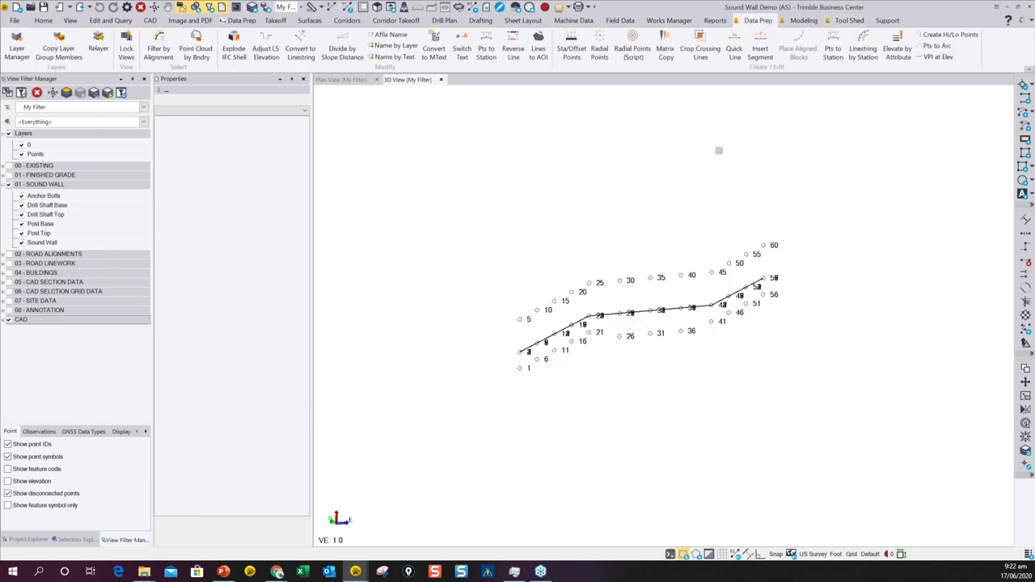
Step: Show the Tool Shed commands, try the Dark color scheme in Menu Manager and restore the Default scheme
left_click(857, 22)
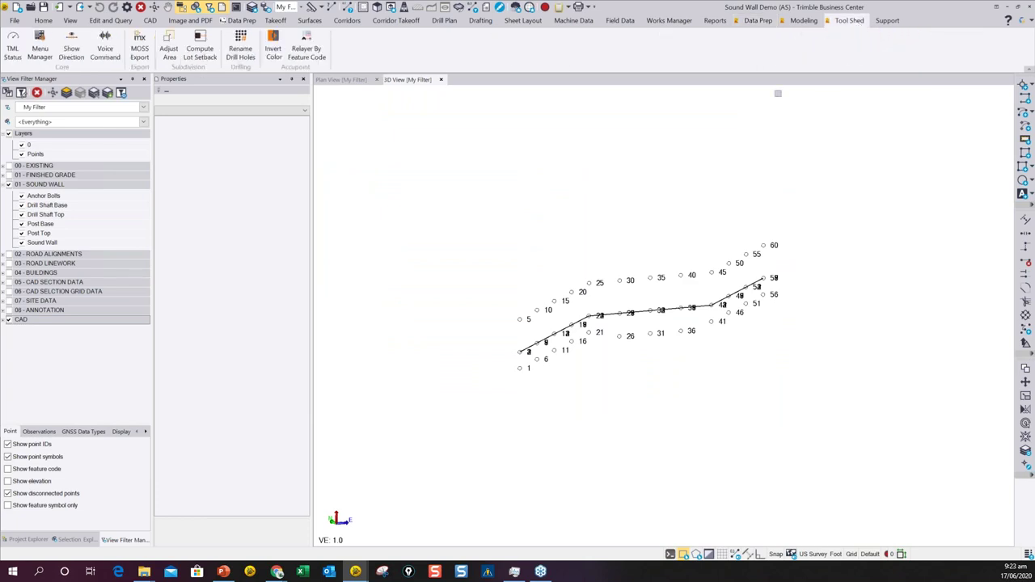
left_click(41, 48)
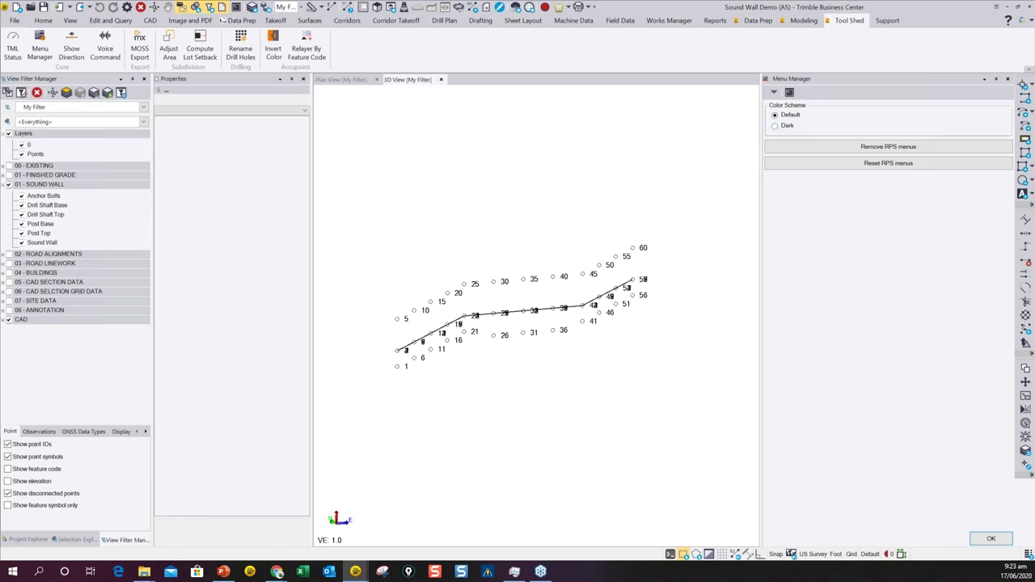
left_click(774, 127)
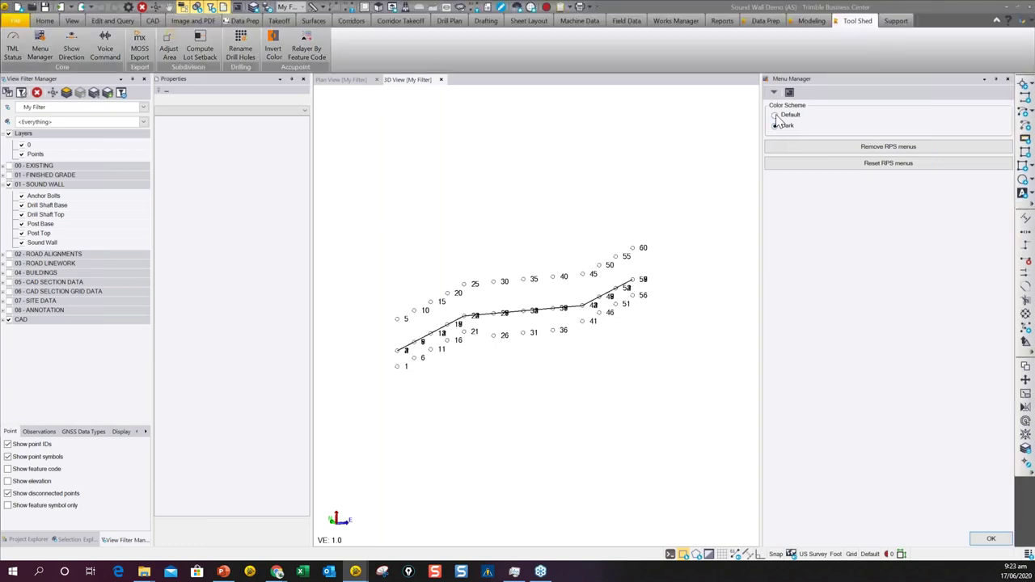
left_click(775, 115)
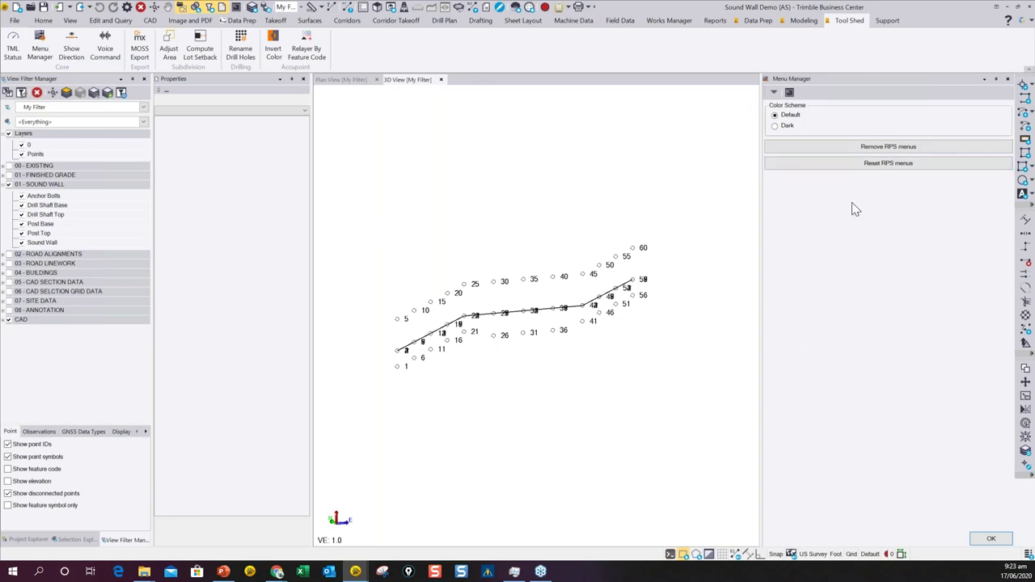
left_click(992, 540)
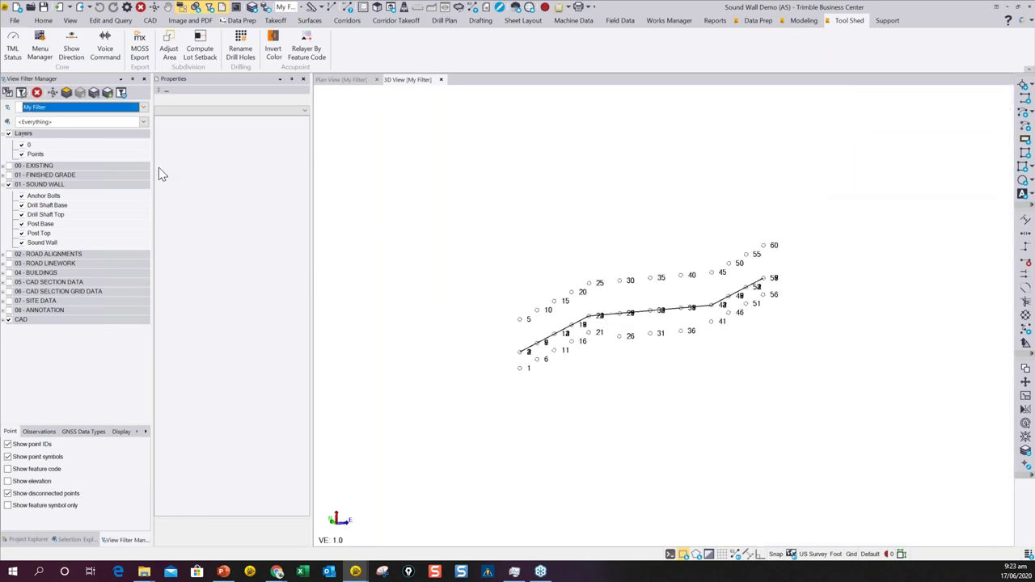
Step: Show the line direction of the Wall Line linestring and view its arrows in the 3D and plan views
left_click(72, 44)
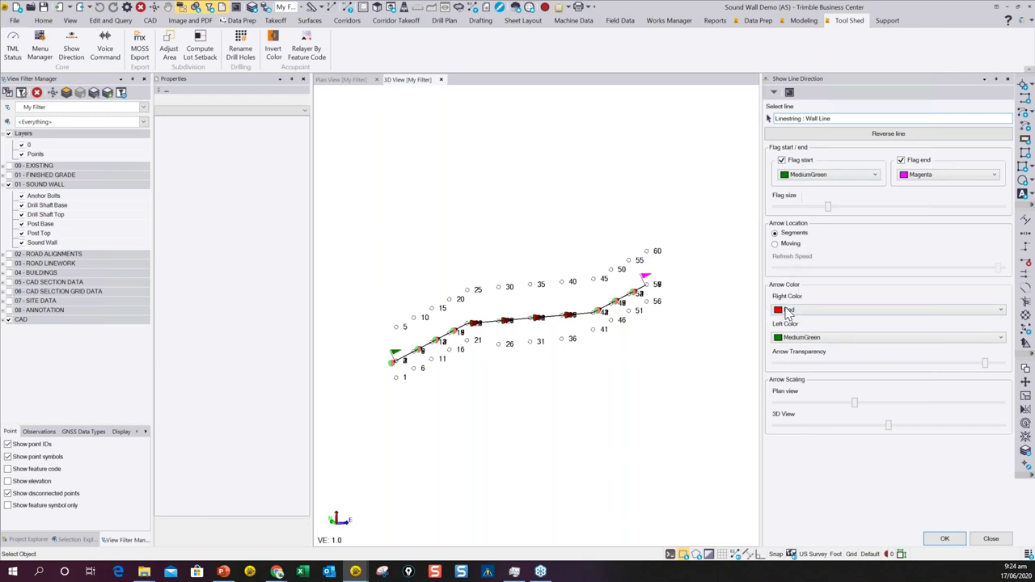
scroll(610, 305, "up", 2)
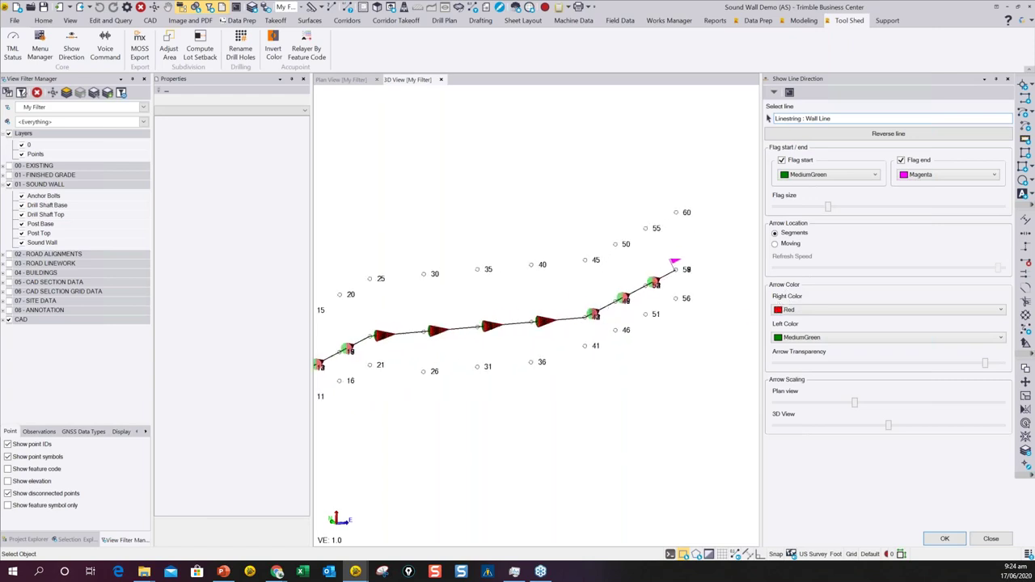
left_click(343, 80)
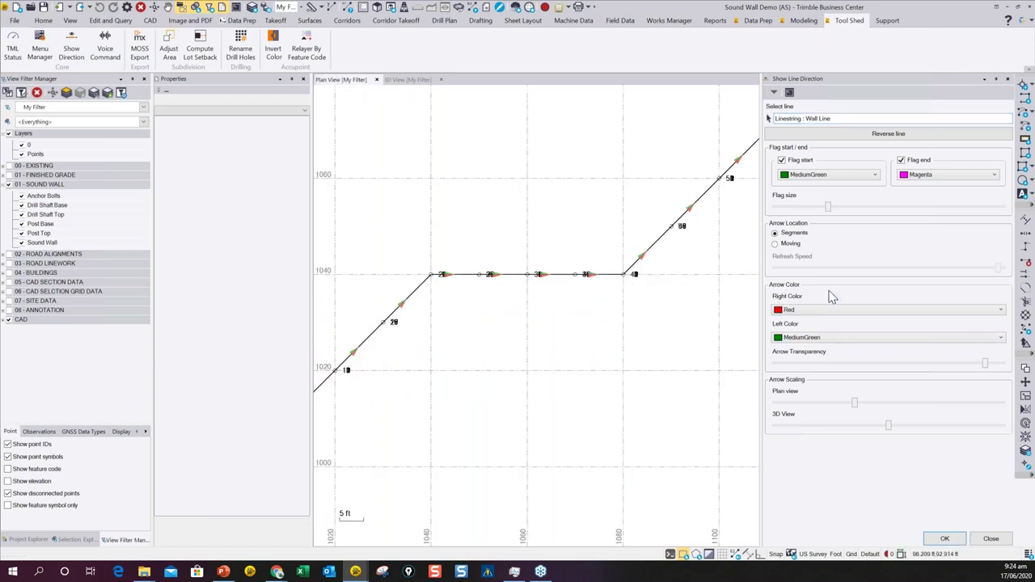
Step: Preview the Moving arrow location on the wall line, return it to Segments, and finish Show Line Direction
left_click(775, 244)
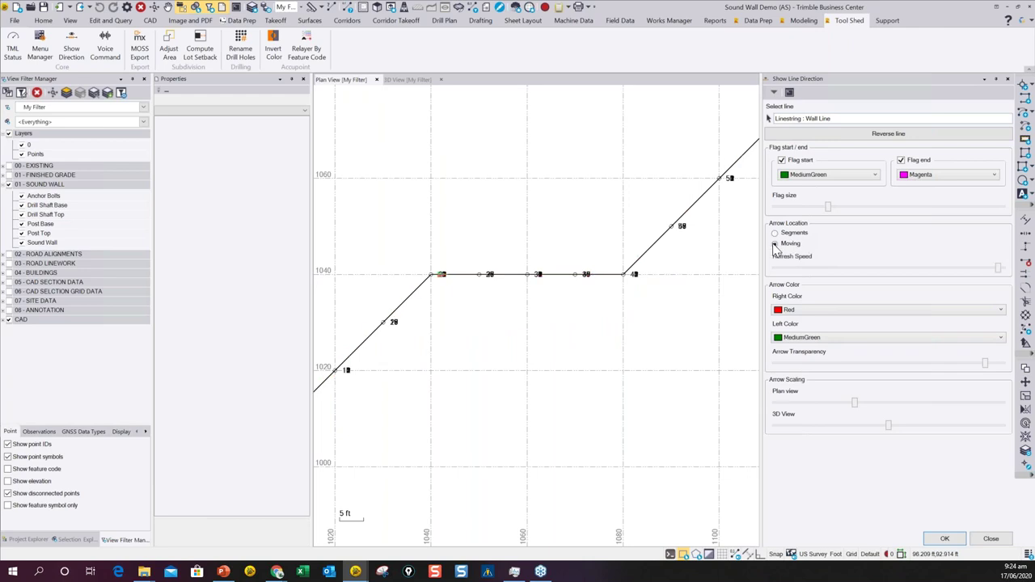
left_click(774, 233)
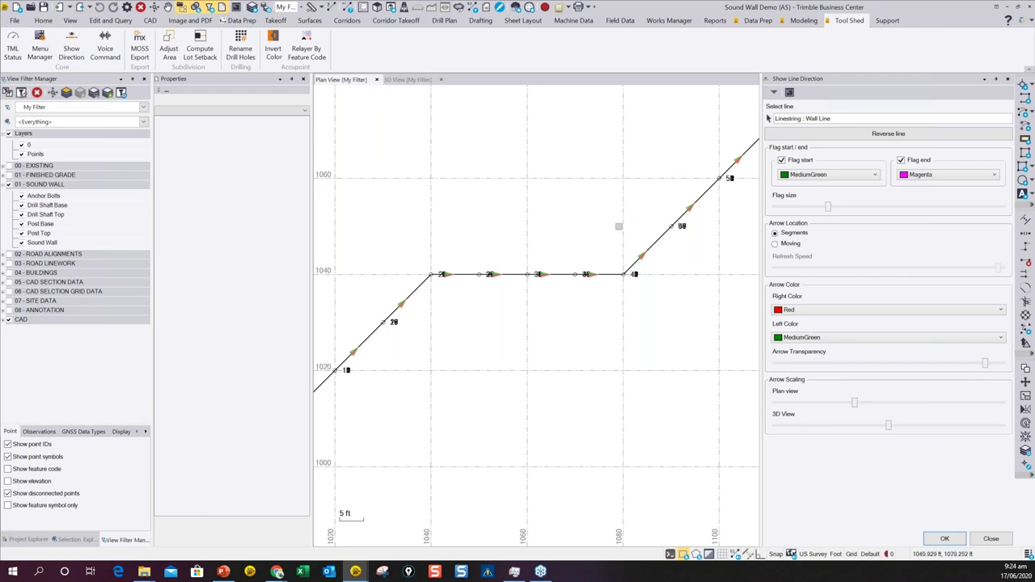
scroll(574, 292, "down", 2)
middle_click_drag(564, 248, 576, 260)
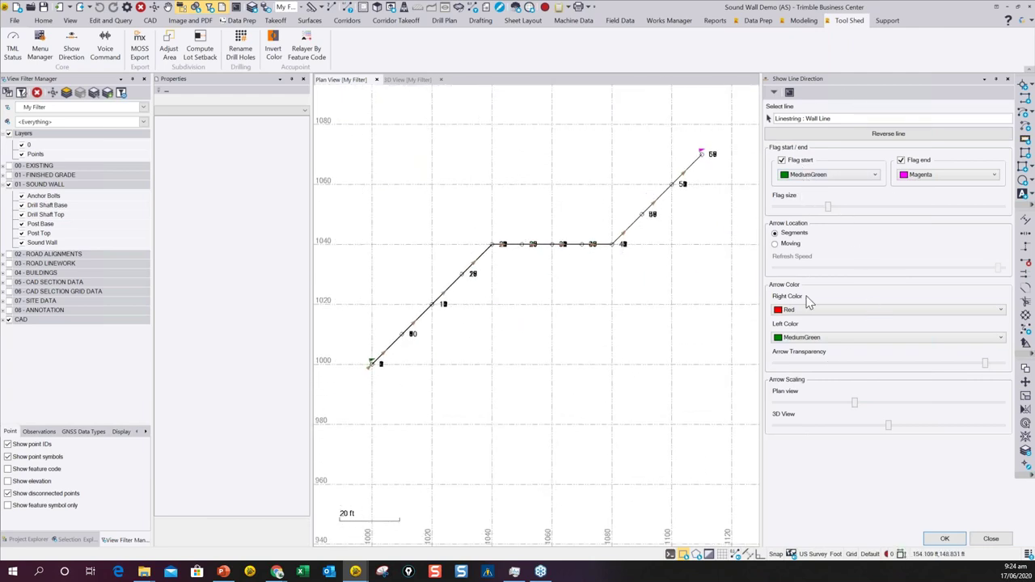
left_click(944, 539)
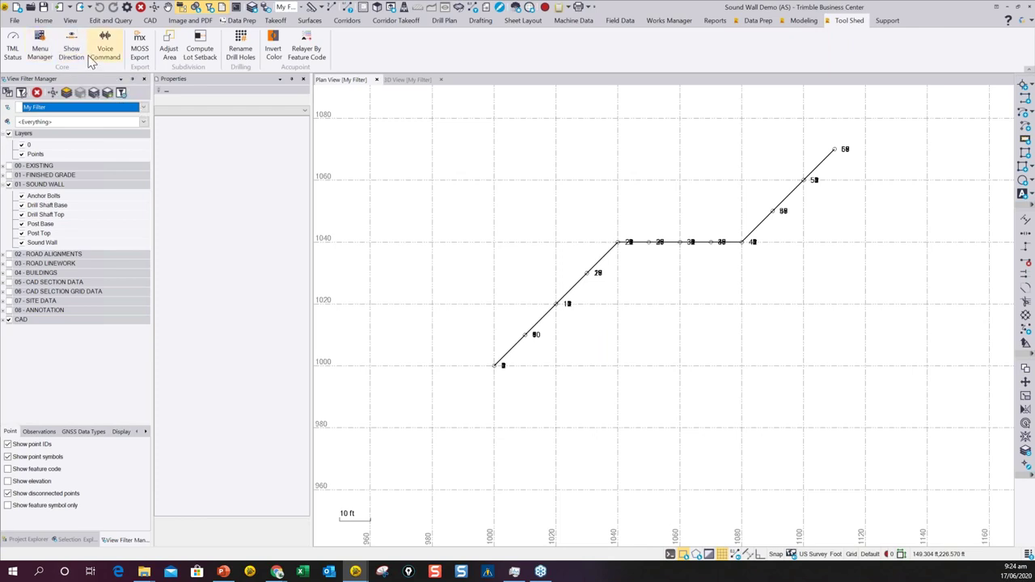
Step: Show the Data Prep commands, and use the Command Pane to look up commands matching "_" and "rps"
left_click(756, 22)
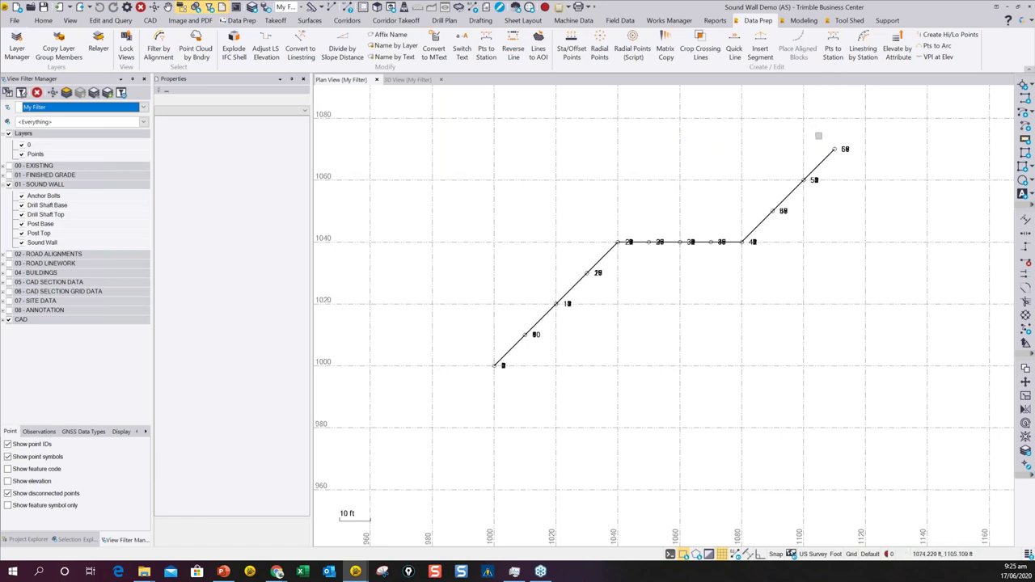
key("ctrl+q")
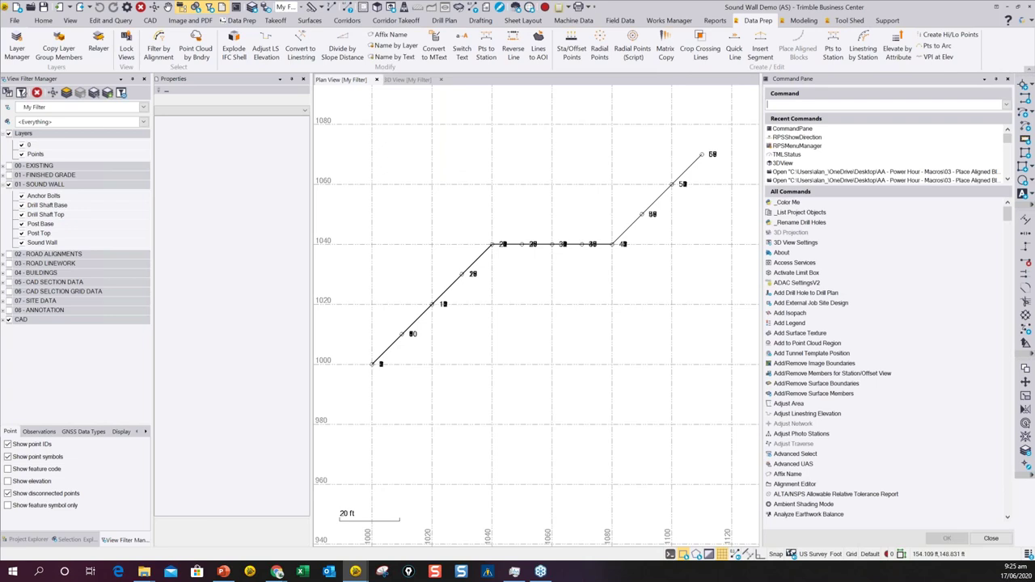
type("_")
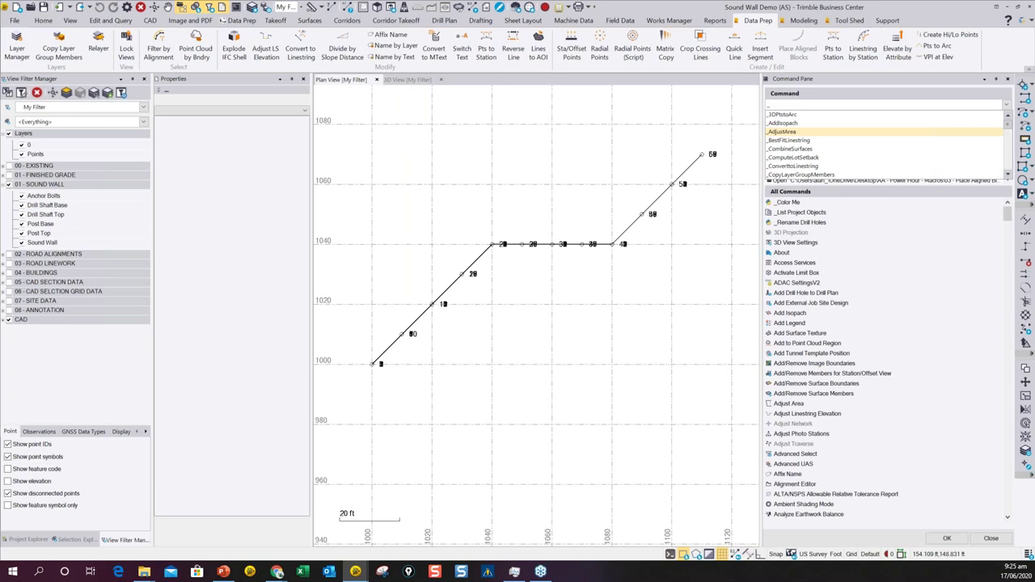
key("BackSpace")
type("rps")
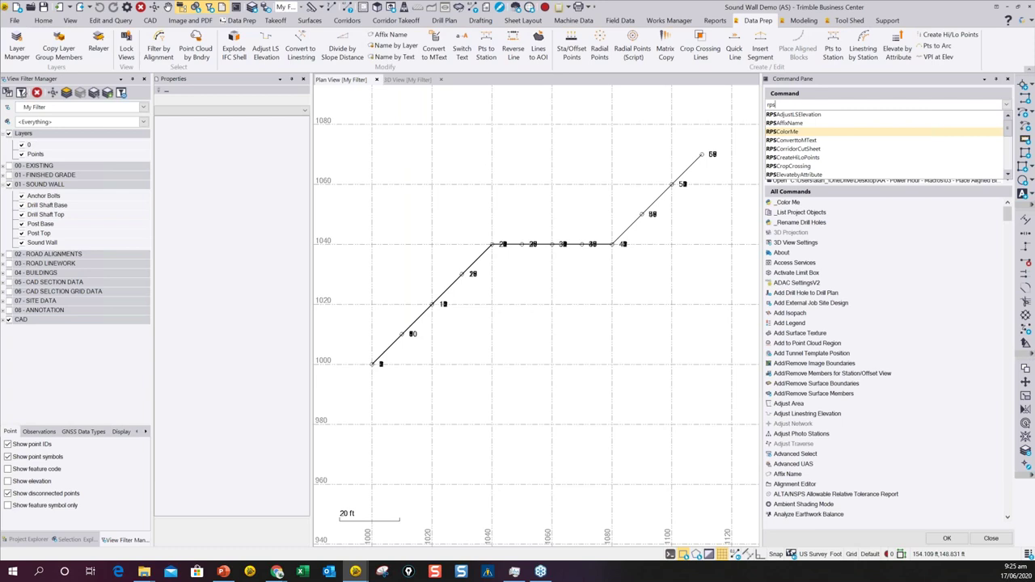
key("BackSpace")
key("BackSpace")
key("BackSpace")
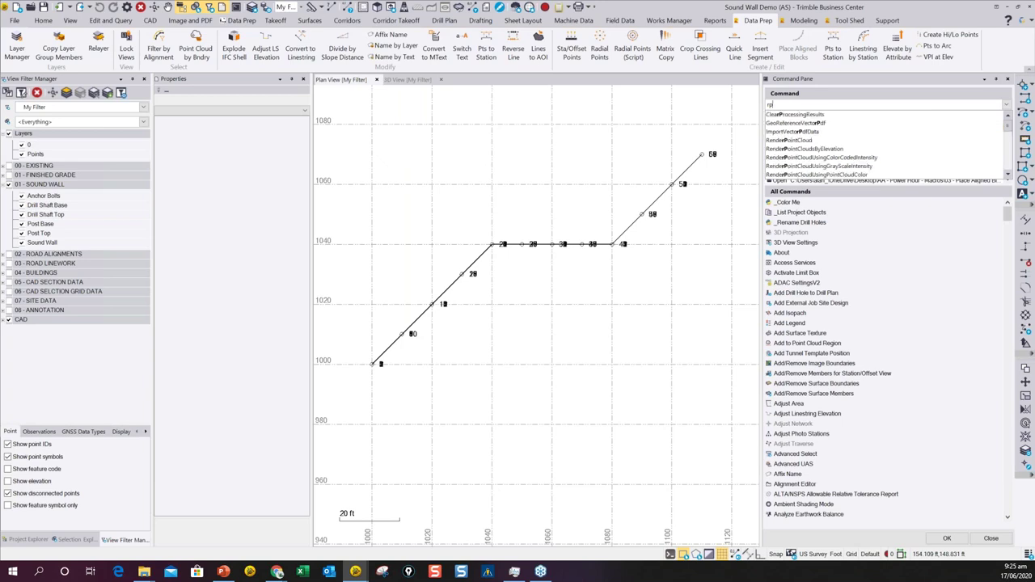
Step: Find "place" in the Command Pane and start the RPSPlaceAlignedBlocks command
type("place")
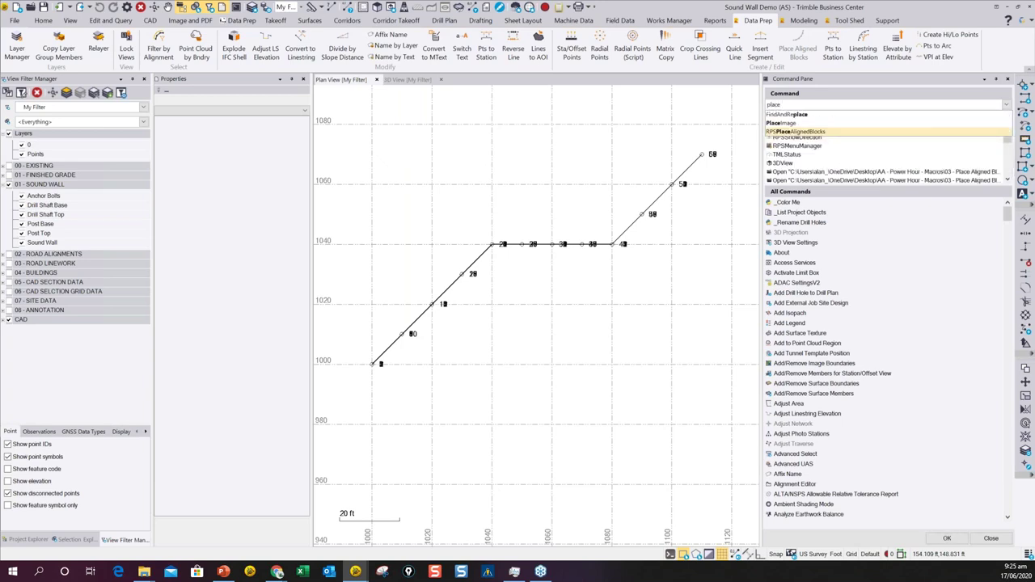
left_click(817, 133)
key("Return")
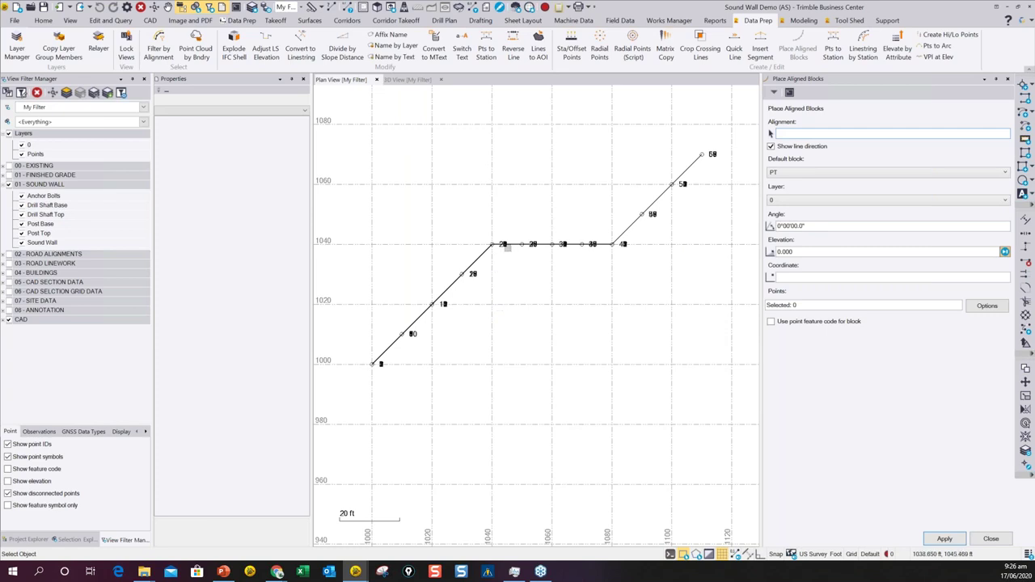
Step: Examine the sound wall line and its stacked points in the plan view and the 3D view
scroll(510, 319, "down", 2)
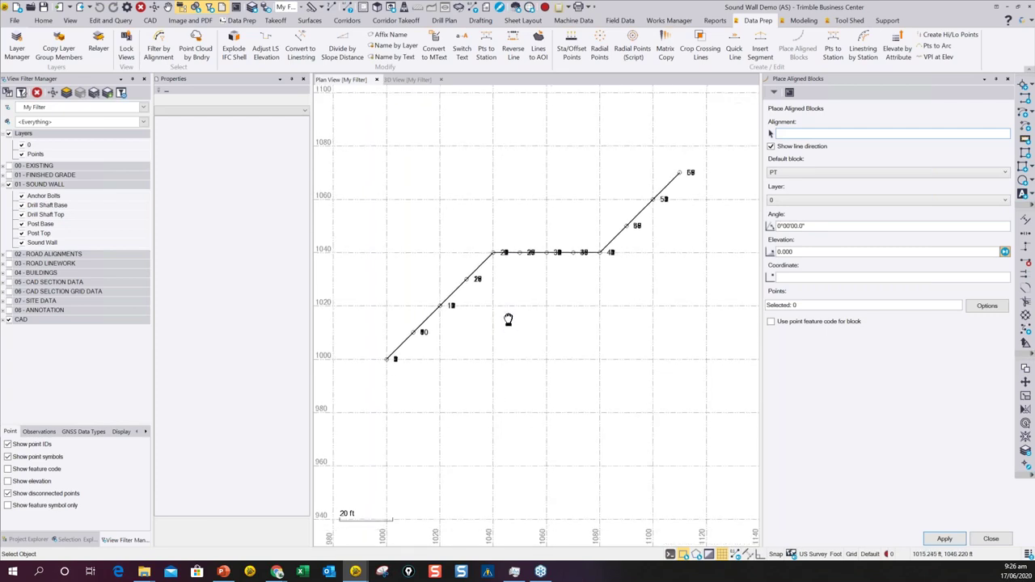
middle_click_drag(508, 319, 503, 317)
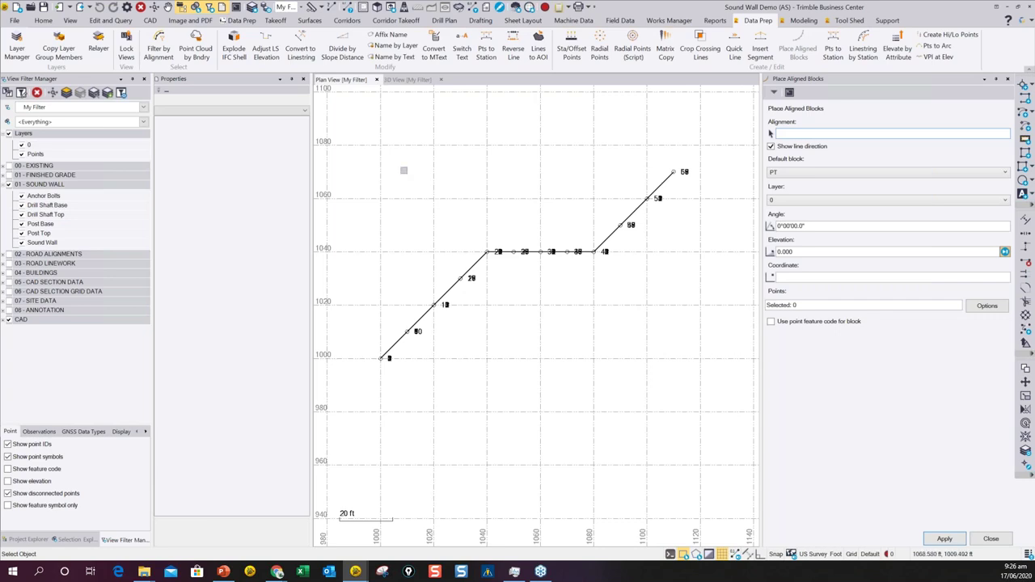
left_click(407, 80)
scroll(530, 332, "down", 3)
mouse_move(530, 332)
middle_mouse_down("shift")
mouse_move(579, 297)
mouse_move(547, 319)
mouse_move(547, 485)
mouse_move(546, 459)
middle_mouse_up("shift")
scroll(461, 330, "up", 3)
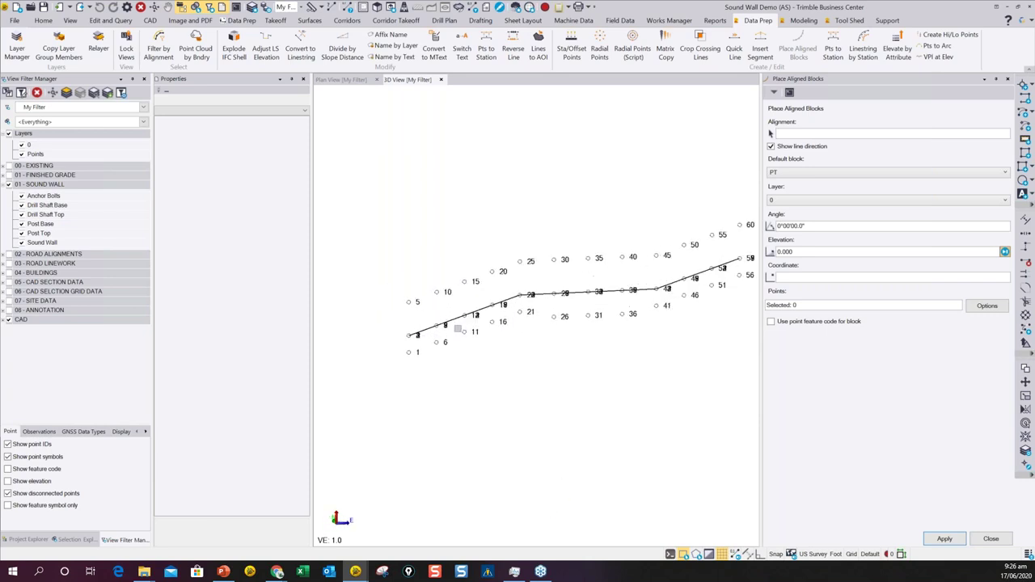
middle_click_drag(563, 352, 507, 336)
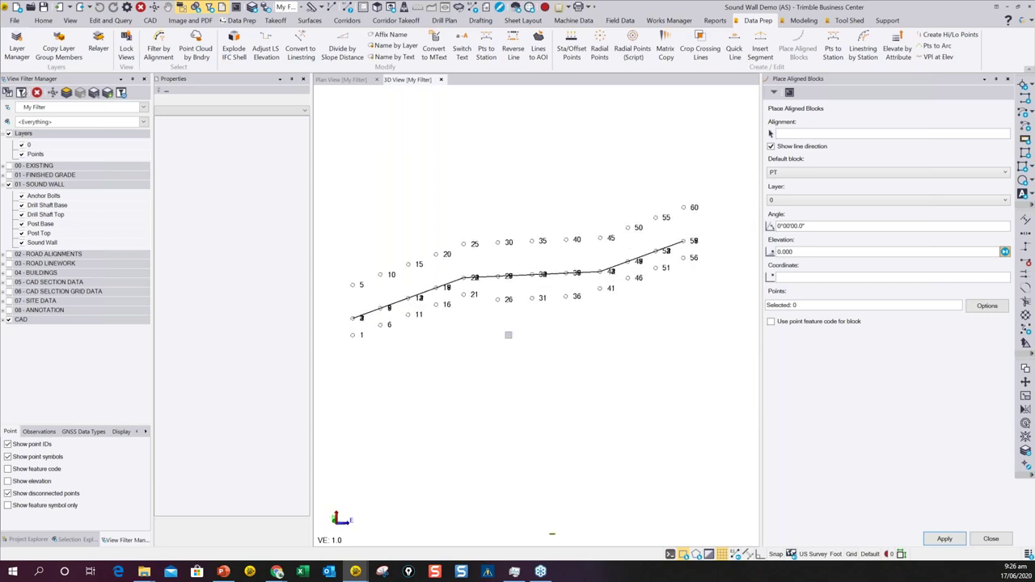
scroll(370, 339, "up", 1)
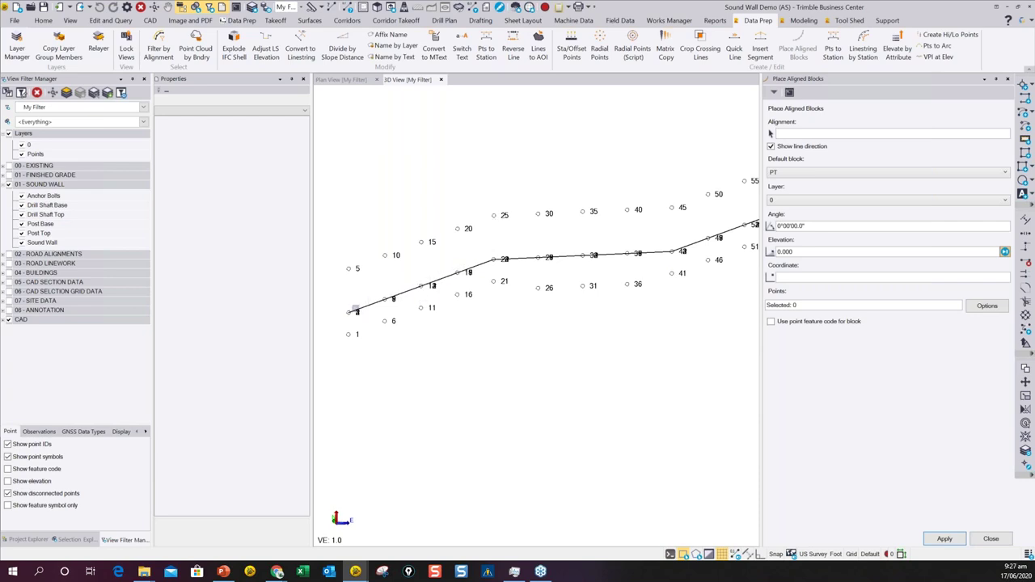
Step: Return to the plan view and examine the post drawing with its shaft circle, base plate and bolt holes beyond the wall
left_click(340, 79)
scroll(576, 133, "down", 4)
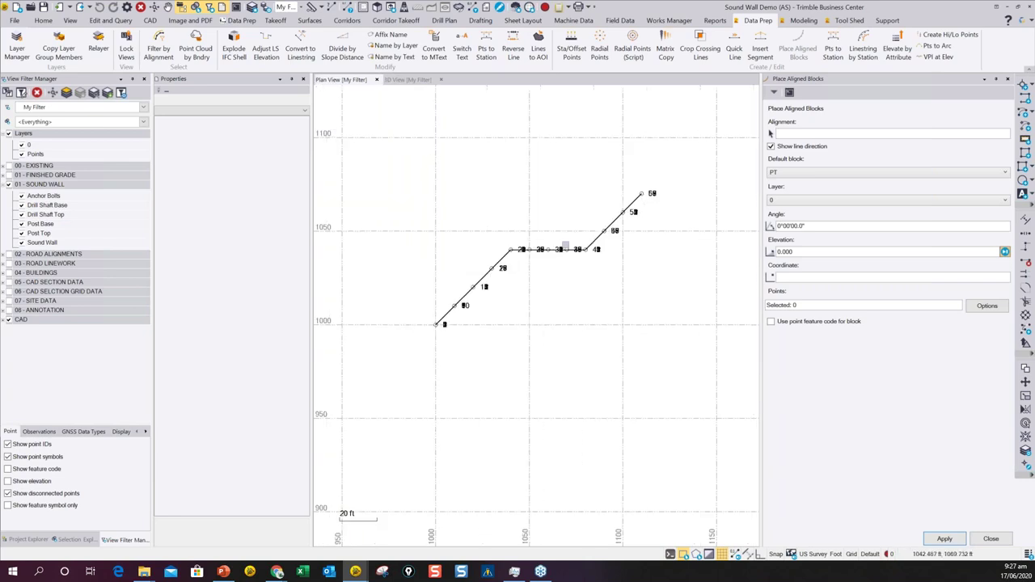
scroll(576, 133, "up", 10)
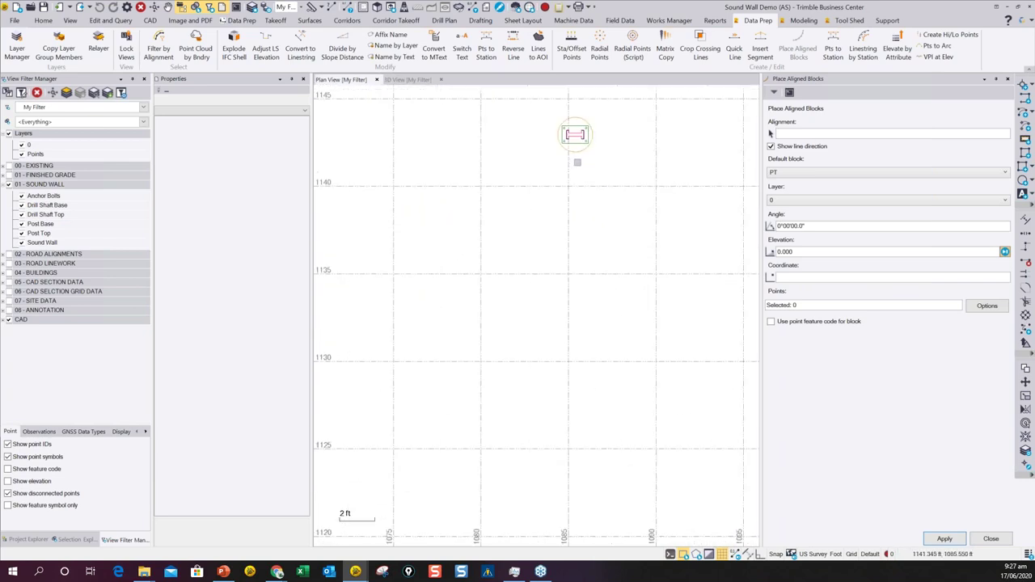
scroll(587, 210, "up", 8)
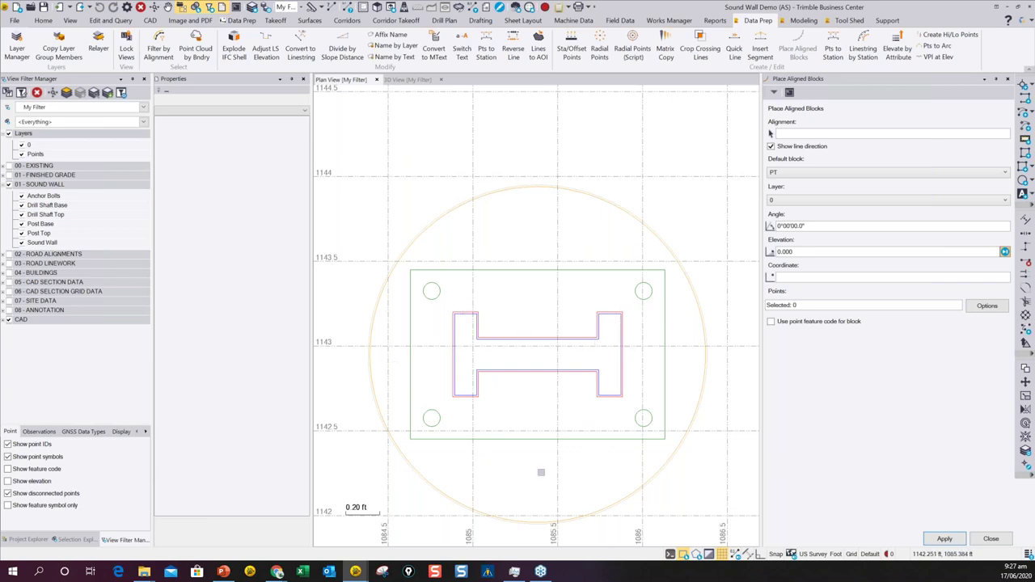
scroll(465, 305, "down", 3)
middle_click_drag(506, 385, 506, 275)
scroll(491, 304, "down", 5)
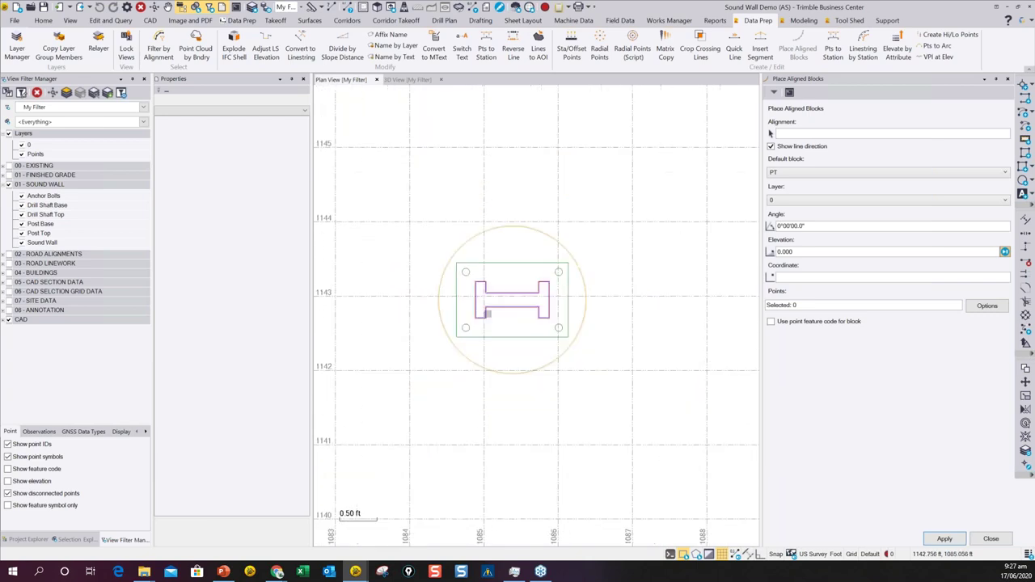
scroll(494, 314, "down", 8)
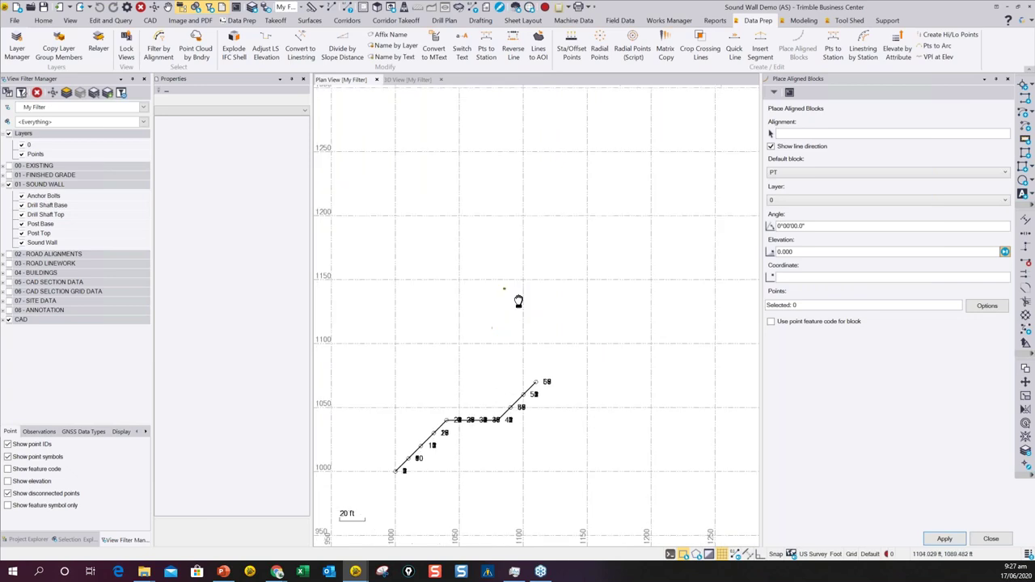
Step: Select point 41 at the wall line's corner and check its feature code in the properties
scroll(489, 354, "up", 5)
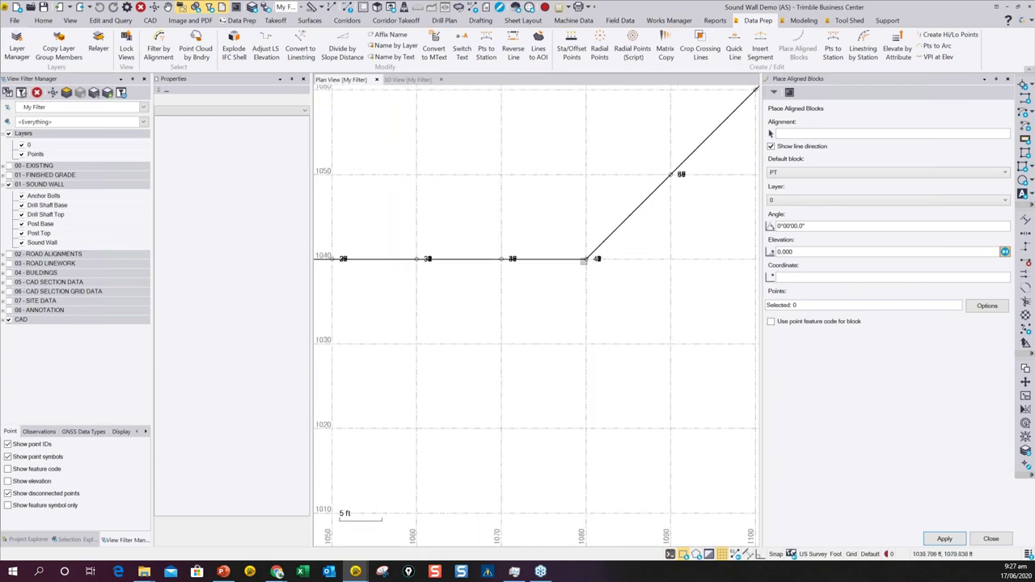
left_click(585, 259)
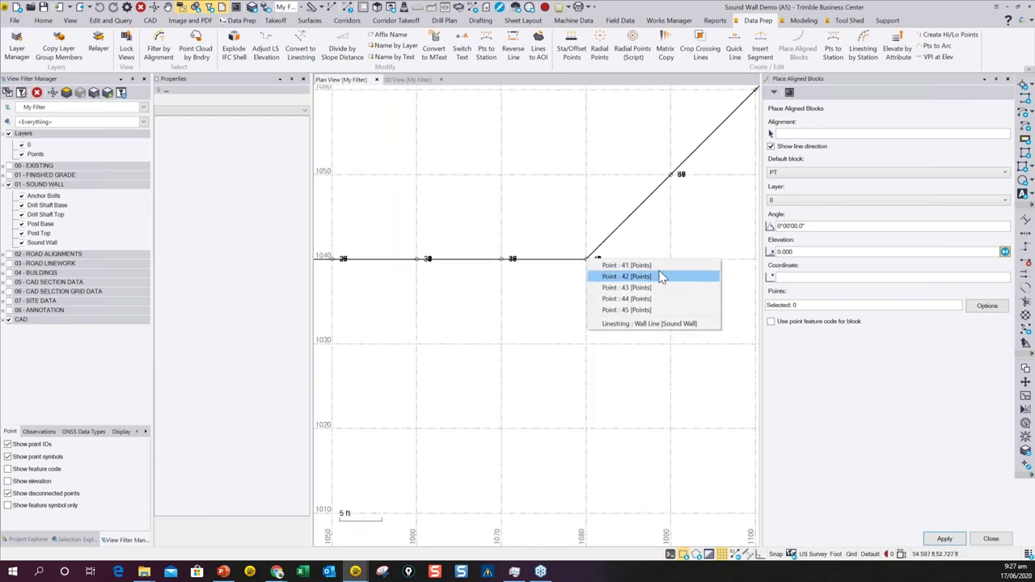
left_click(635, 265)
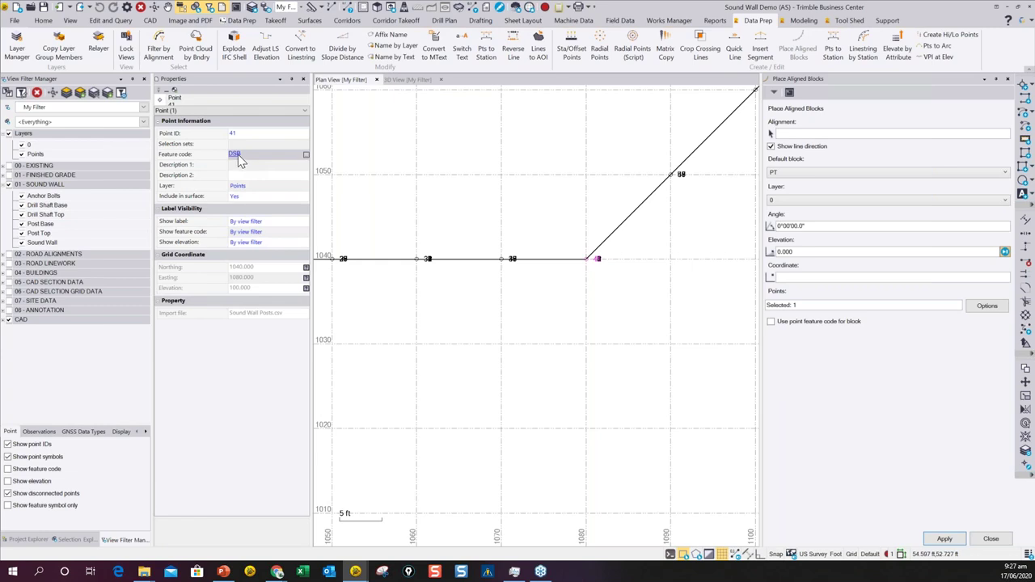
Step: Pick the Wall Line linestring as the alignment for the aligned blocks and choose layer 0
scroll(517, 291, "down", 3)
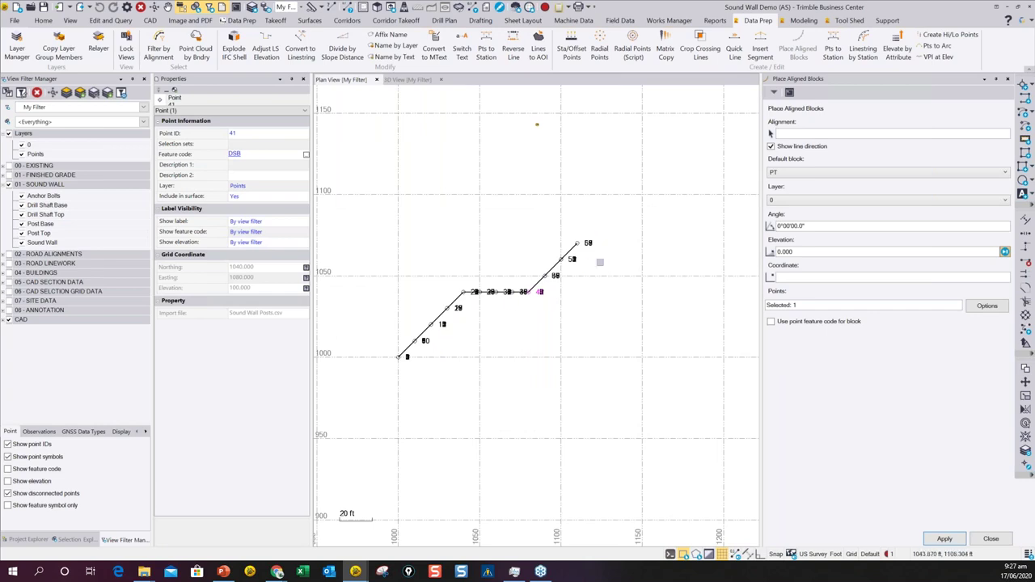
scroll(546, 260, "up", 3)
left_click(558, 261)
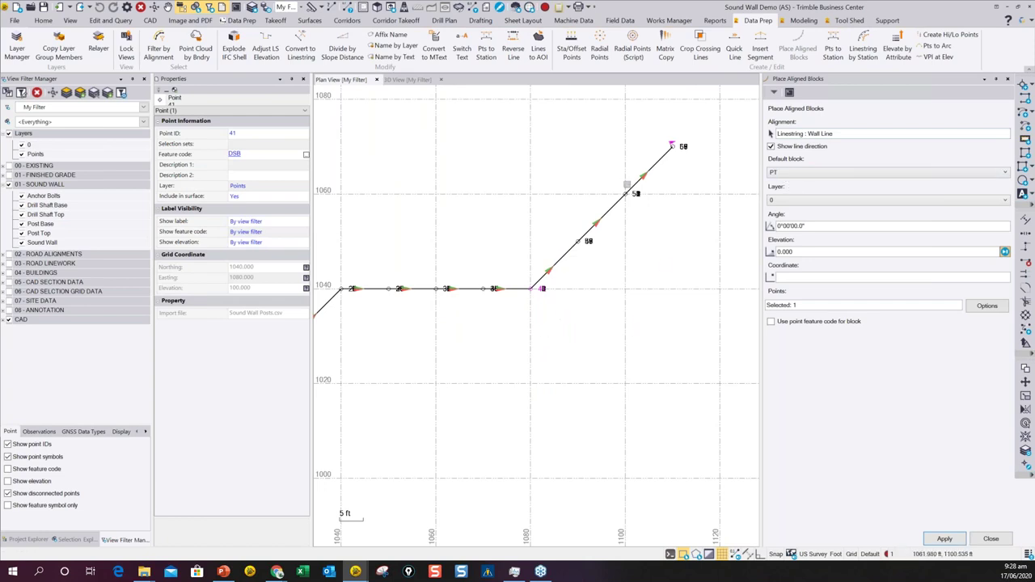
left_click(783, 202)
left_click(782, 209)
scroll(575, 241, "up", 1)
scroll(575, 241, "up", 1)
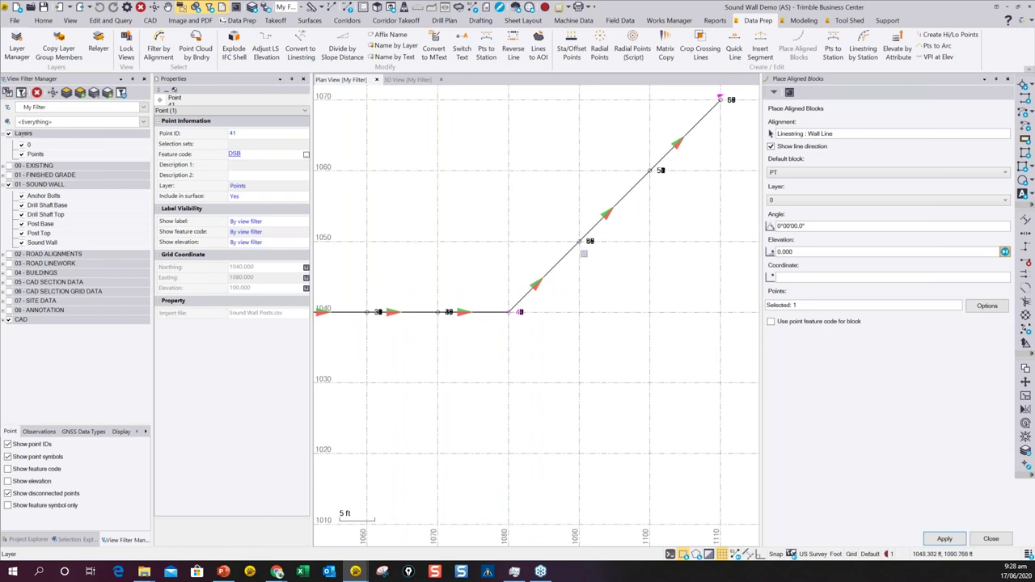
Step: Activate the coordinate pick for the aligned blocks and turn off the Surface/mesh vertex running snap mode
scroll(502, 308, "up", 2)
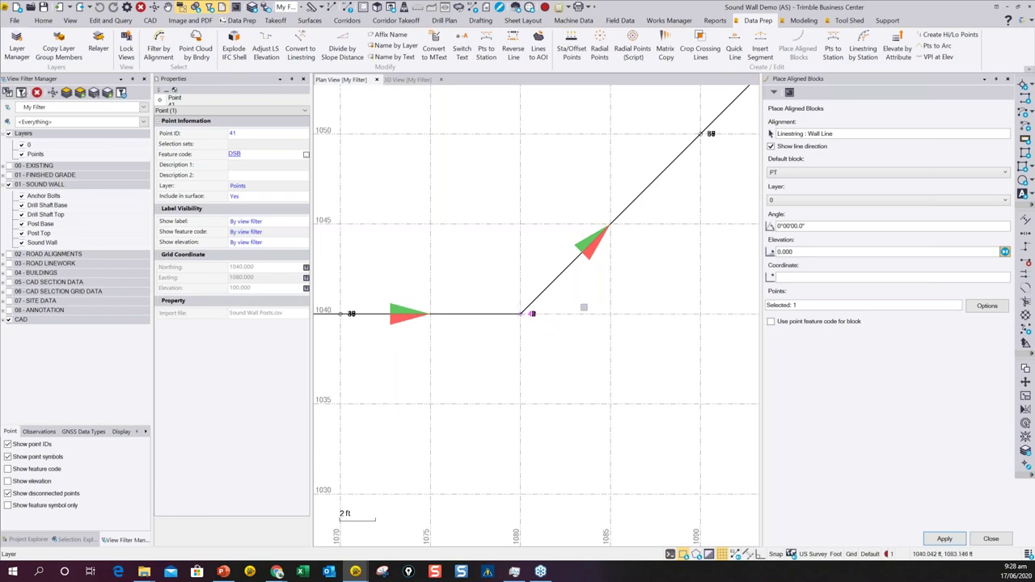
left_click(804, 252)
double_click(806, 251)
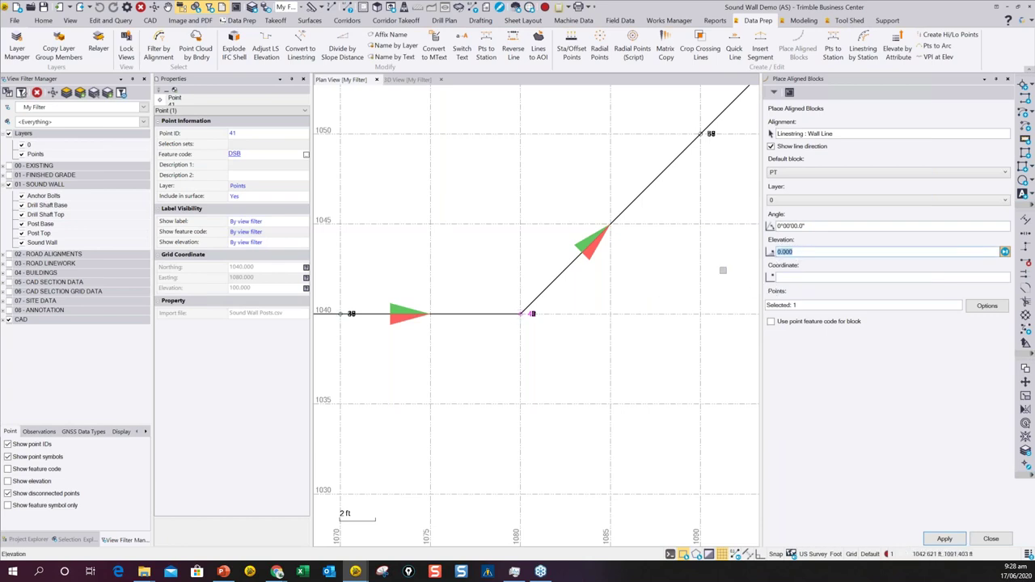
left_click(795, 277)
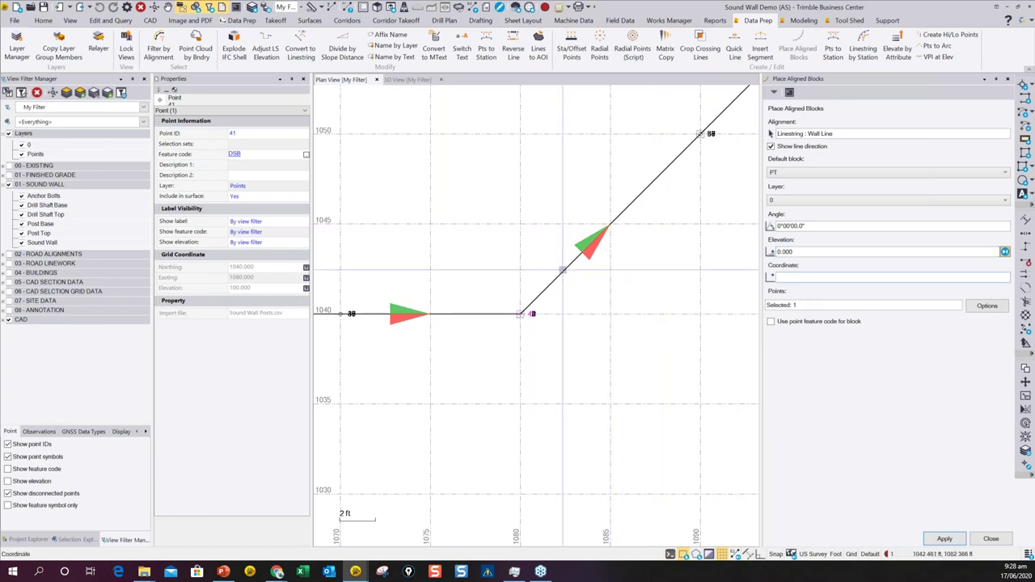
left_click(775, 554)
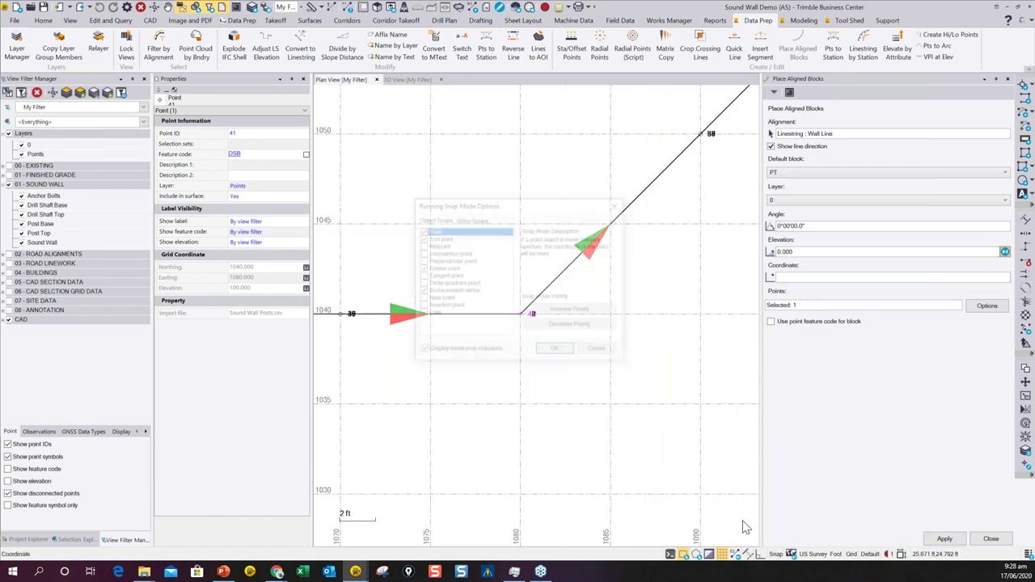
left_click(420, 297)
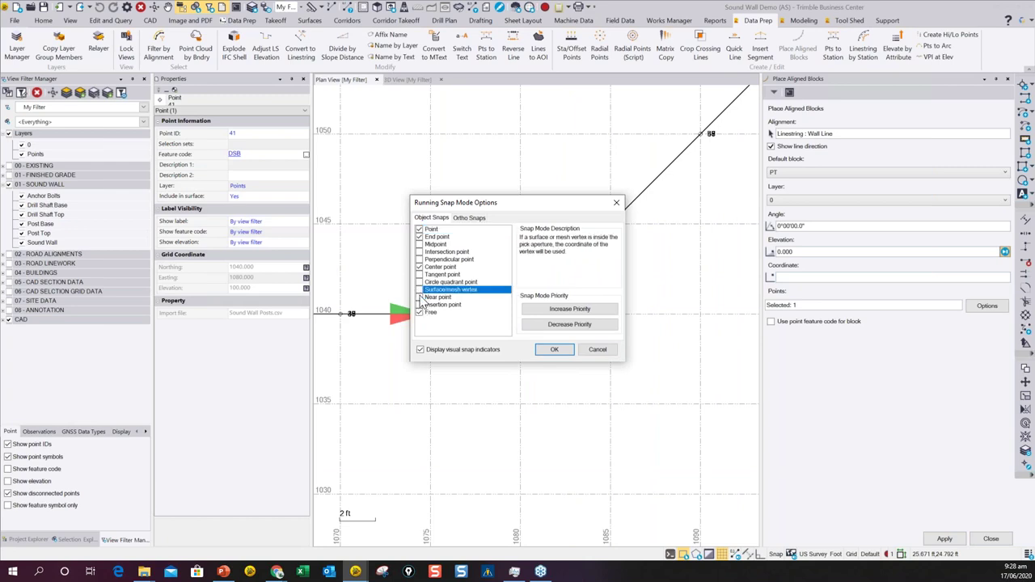
left_click(554, 349)
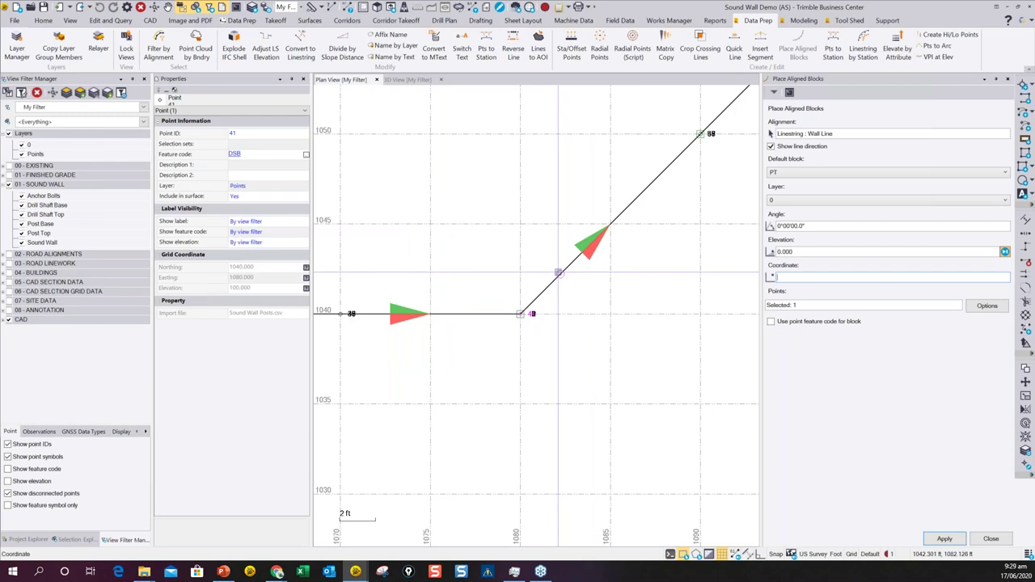
Step: Place aligned blocks on all the sound wall points, using each point's feature code for the block
left_click(802, 304)
scroll(635, 320, "down", 8)
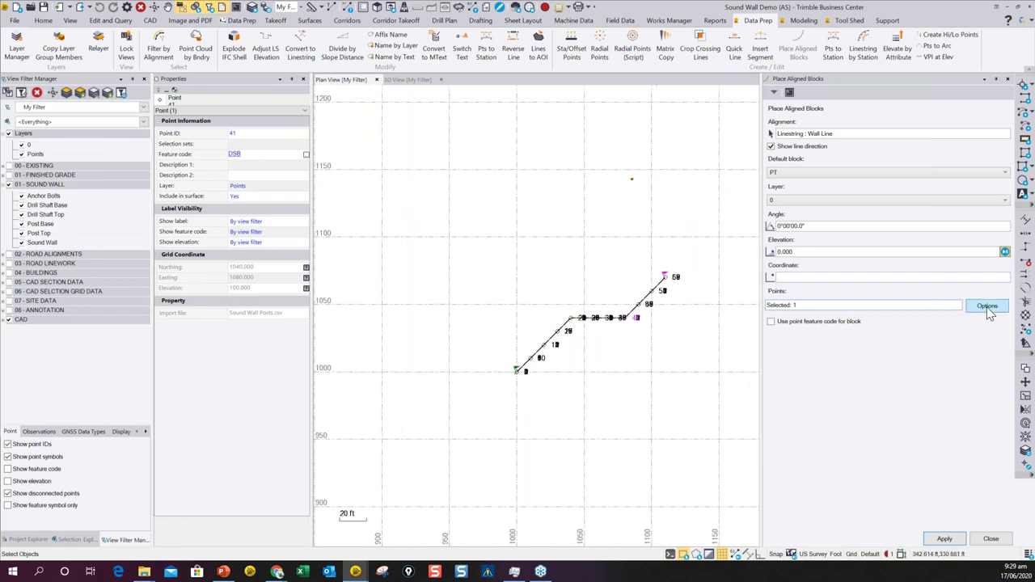
left_click_drag(703, 398, 462, 244)
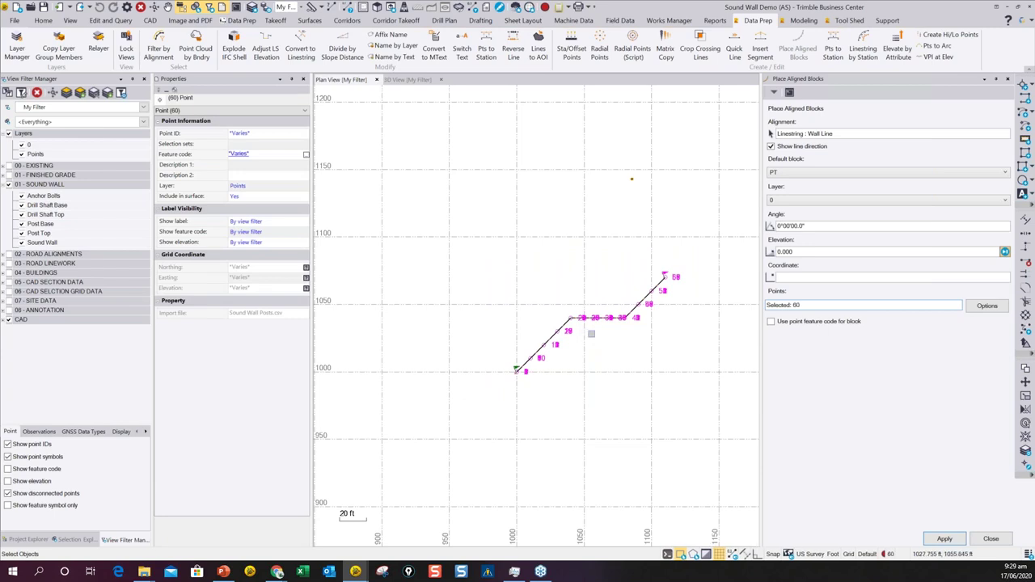
left_click(406, 80)
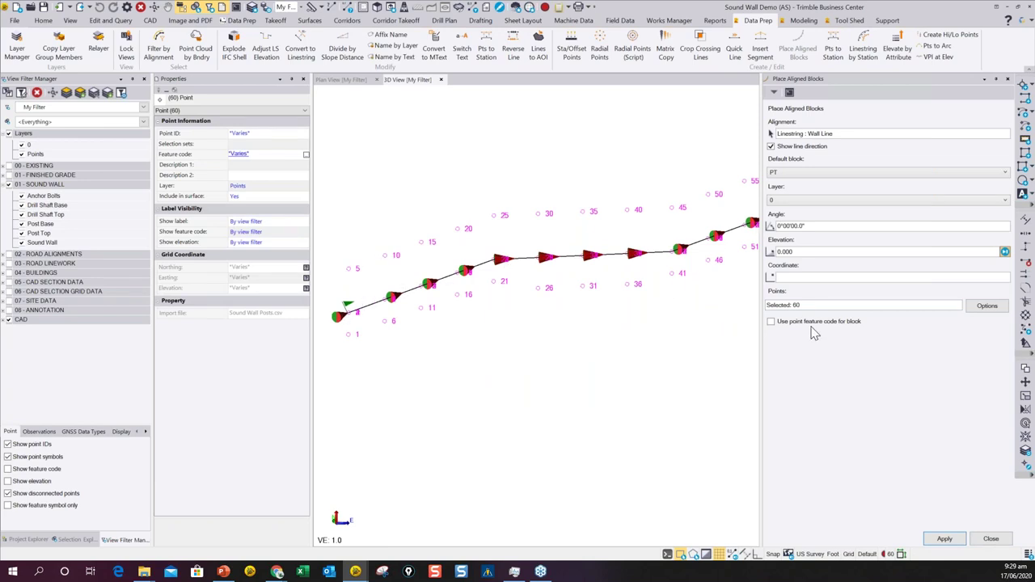
left_click(770, 322)
left_click(950, 540)
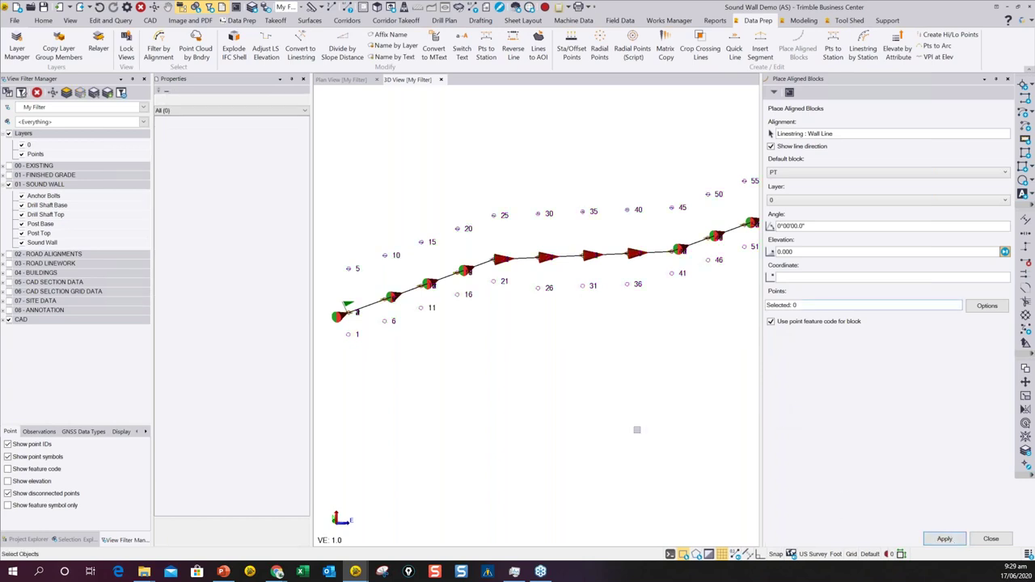
Step: Examine the placed post, base plate and drill shaft blocks along the wall line in the 3D view
scroll(512, 295, "up", 5)
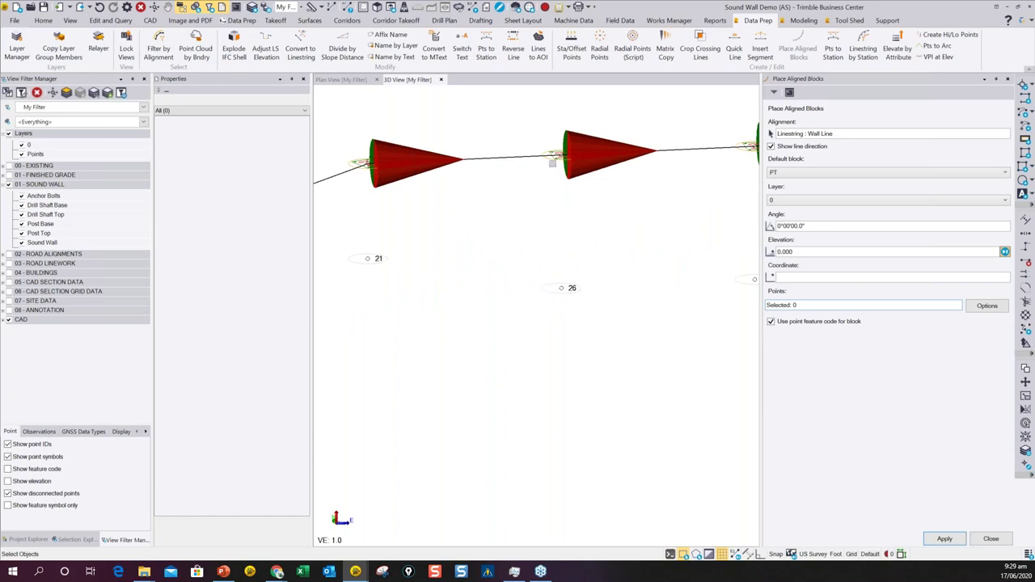
middle_click_drag(552, 163, 558, 266)
scroll(558, 271, "up", 5)
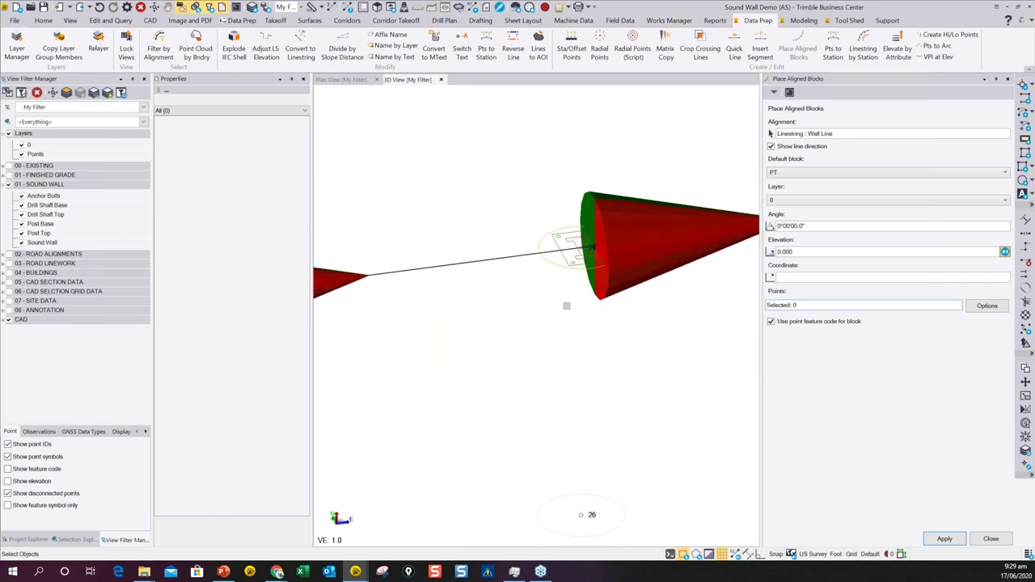
scroll(563, 271, "down", 6)
scroll(567, 188, "up", 4)
scroll(568, 206, "down", 5)
scroll(553, 280, "down", 3)
middle_click_drag(572, 285, 551, 278)
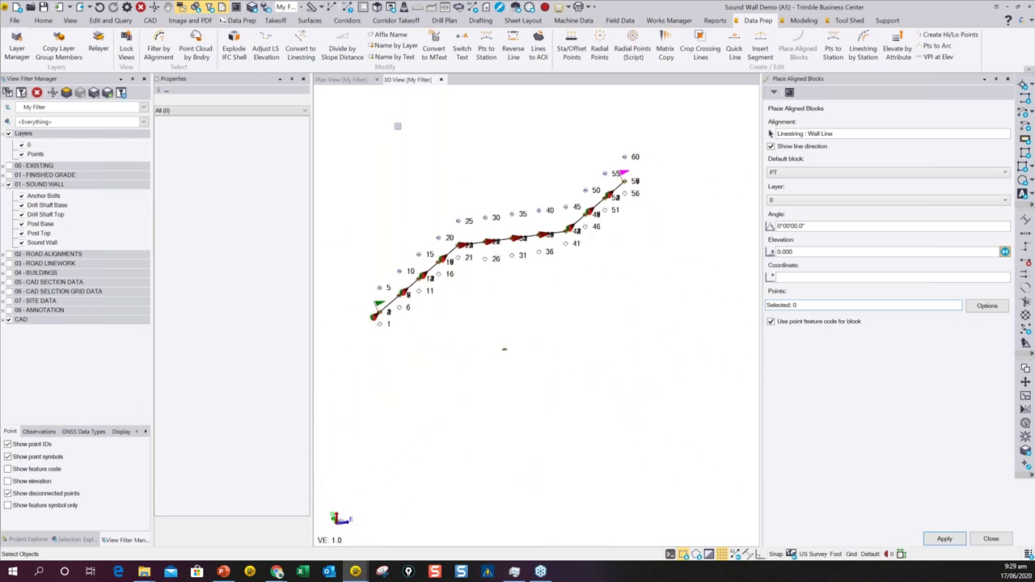
Step: Explode all the blocks placed along the wall line in the plan view, deleting the blocks after exploding
left_click(343, 81)
left_click_drag(701, 411, 461, 225)
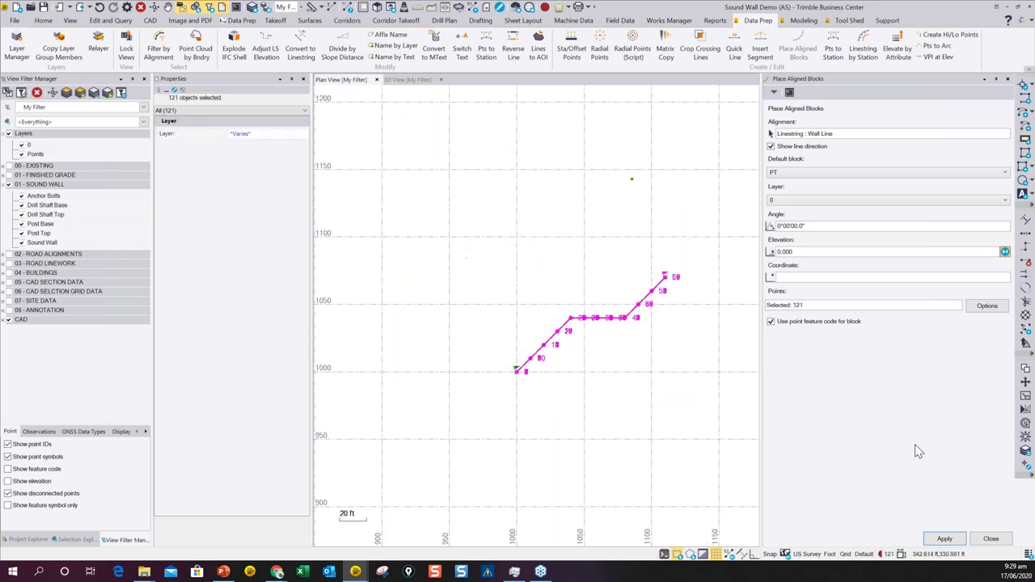
left_click(994, 539)
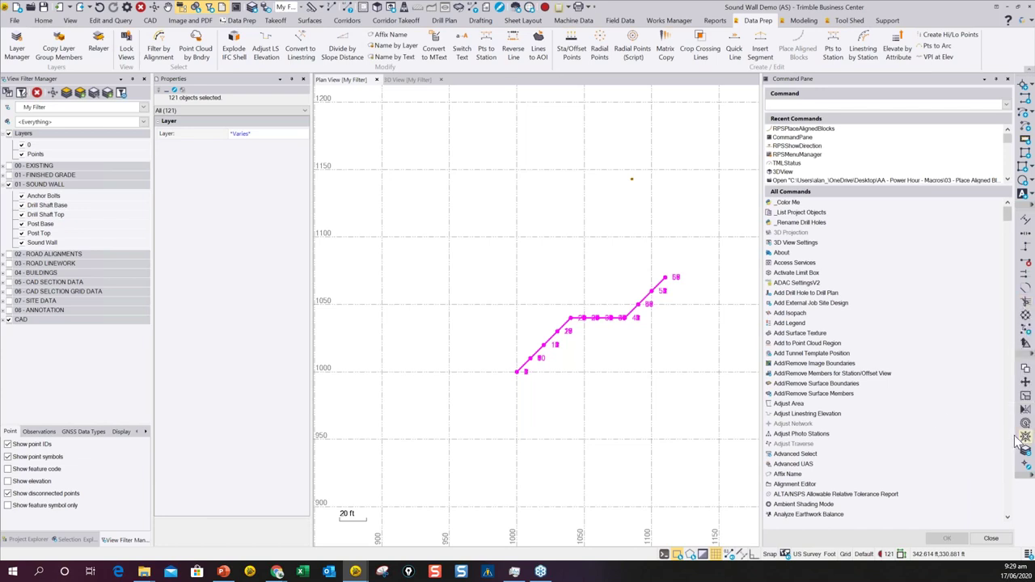
left_click(1025, 438)
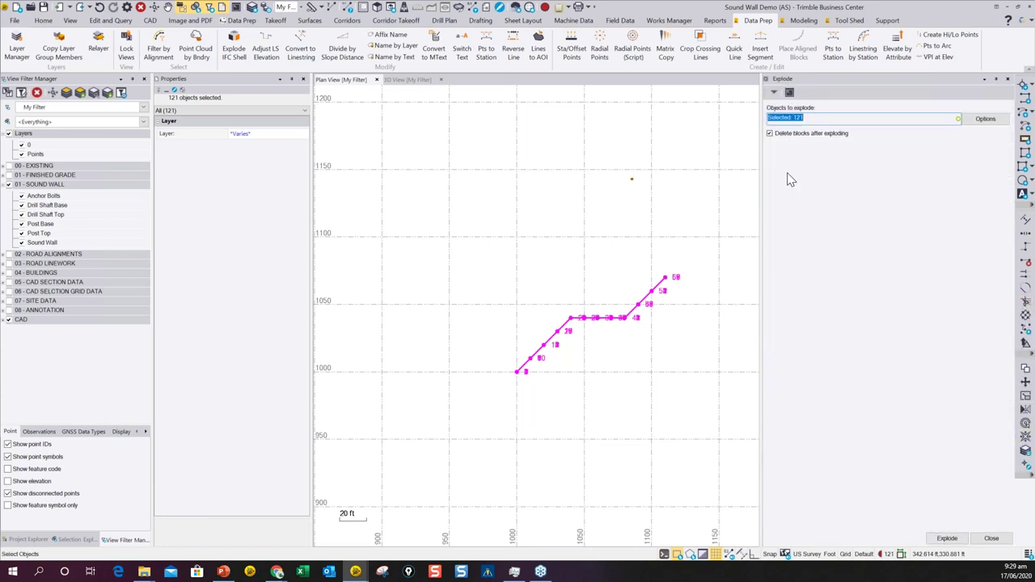
left_click(949, 539)
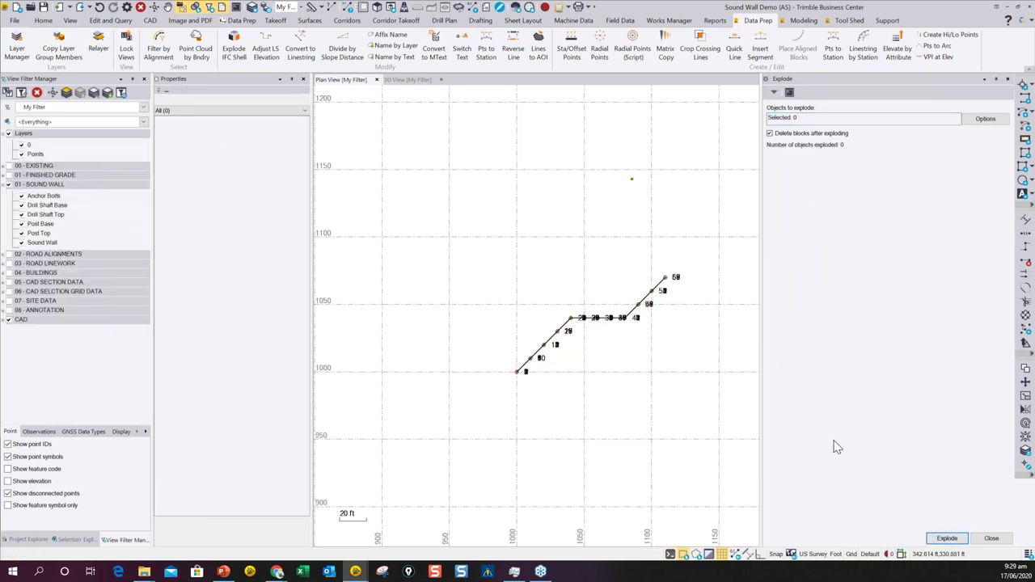
left_click(990, 539)
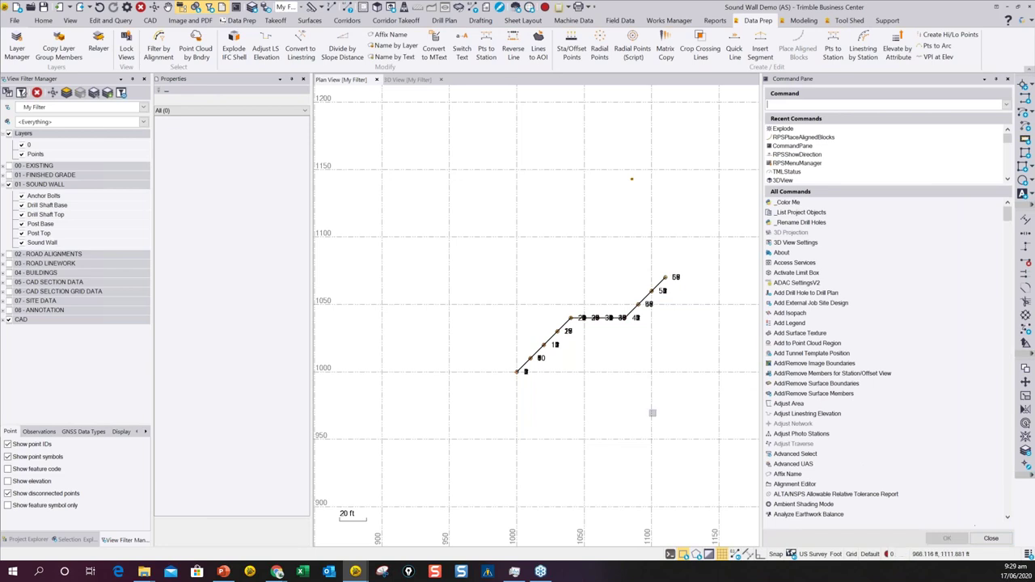
left_click(1001, 543)
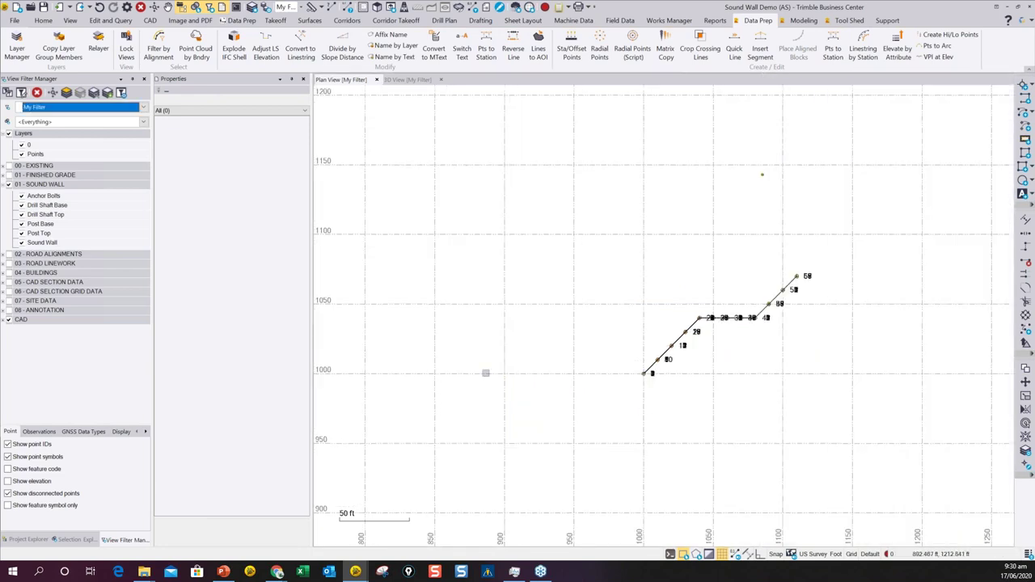
Step: Hide layer 0 and the 01 - SOUND WALL layers except Drill Shaft Base and Drill Shaft Top
left_click(8, 185)
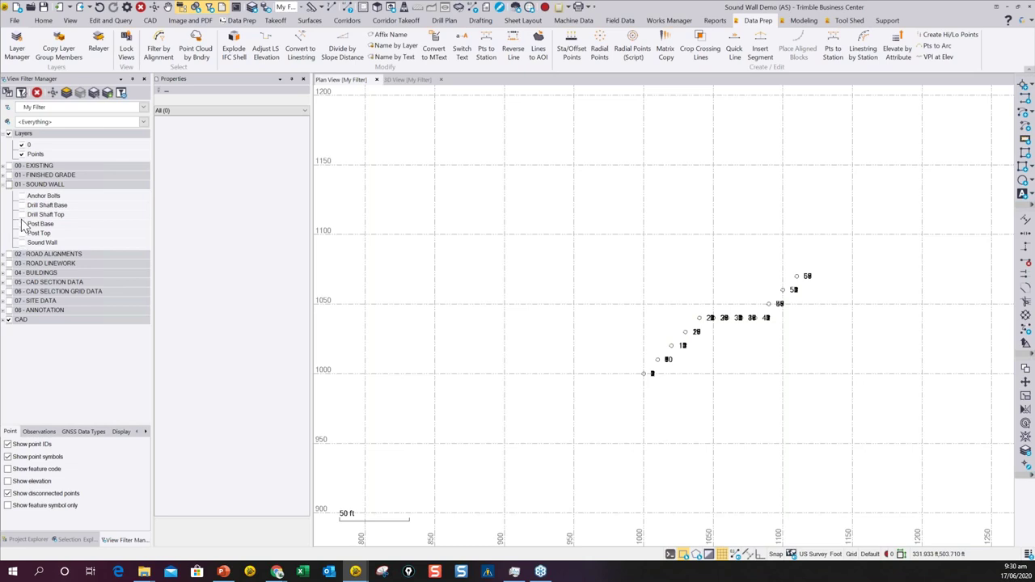
left_click(21, 205)
left_click(22, 214)
left_click(21, 153)
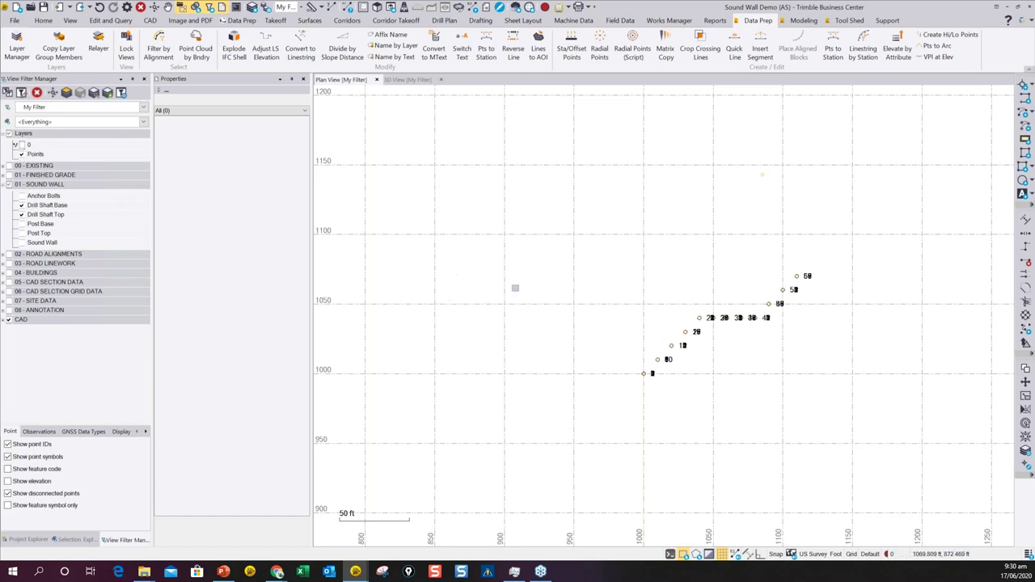
Step: Switch to the 3D view and hide the Points layer to isolate the drill shaft circles
left_click(401, 81)
middle_click_drag(594, 257, 637, 264)
middle_click_drag(533, 271, 466, 216)
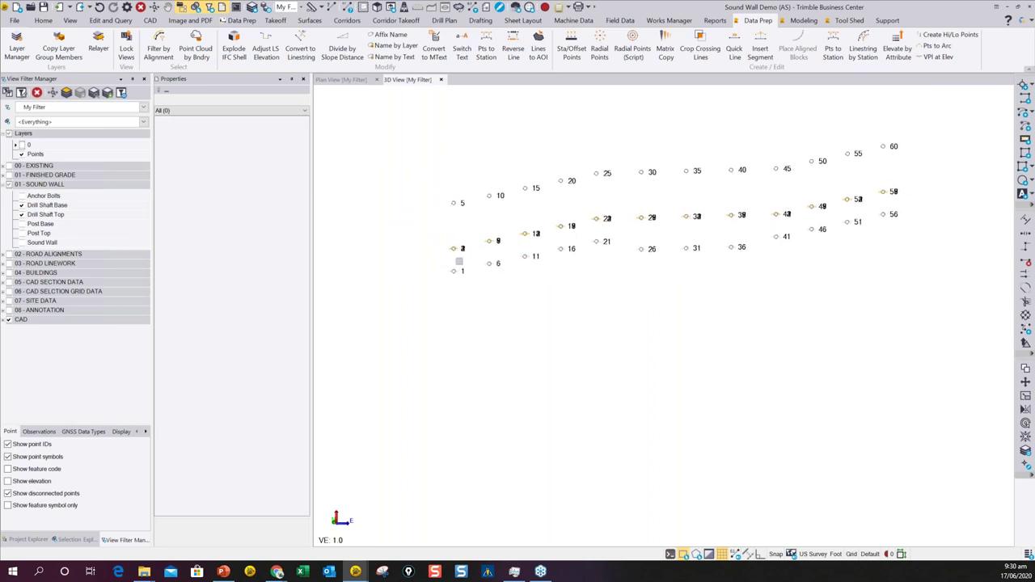
scroll(460, 262, "up", 2)
scroll(582, 253, "down", 1)
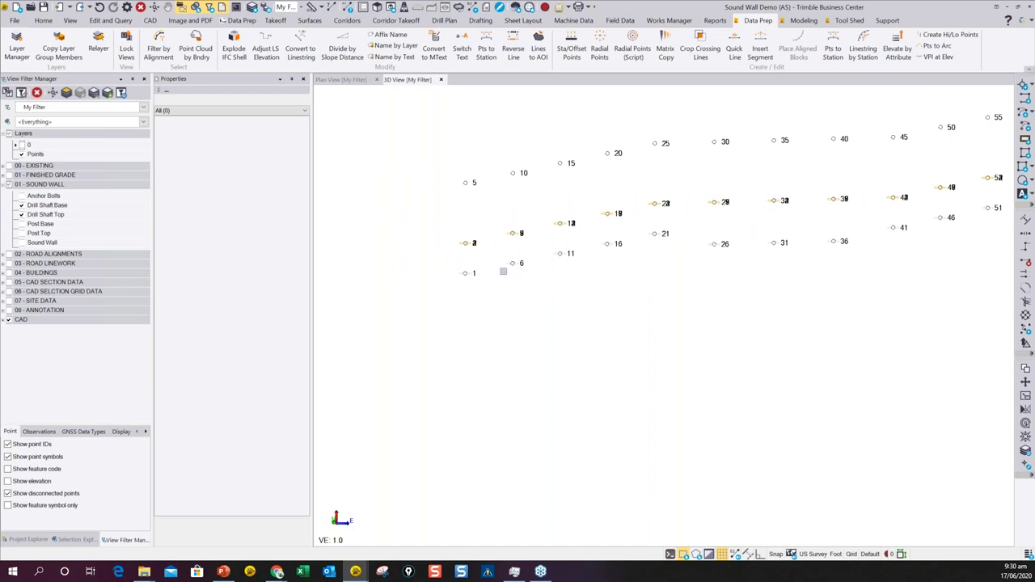
left_click(21, 214)
left_click(21, 153)
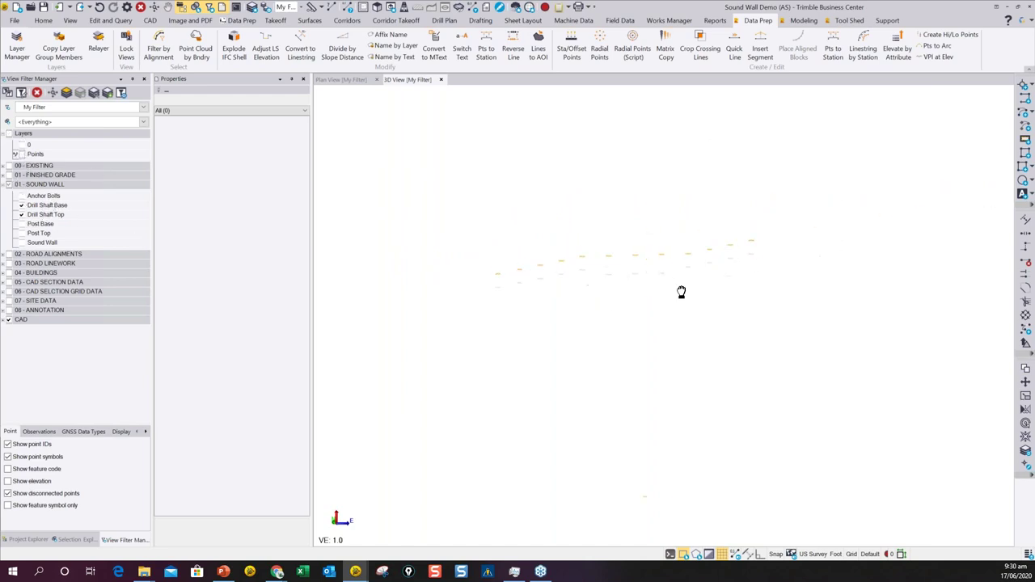
Step: Create a surface named Drilled Shaft from all the drill shaft top and base circles along the wall
left_click_drag(823, 305, 428, 211)
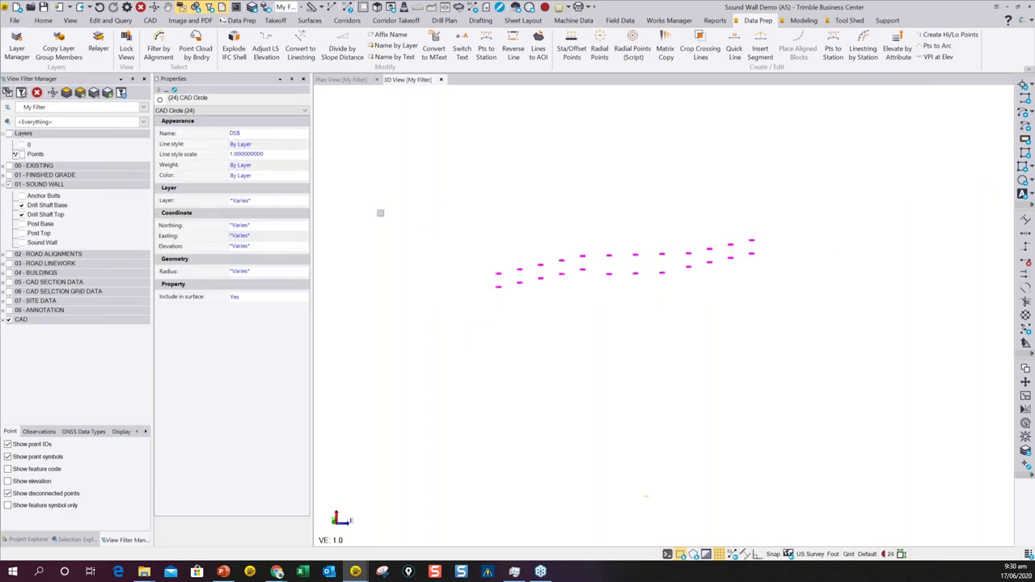
left_click(311, 21)
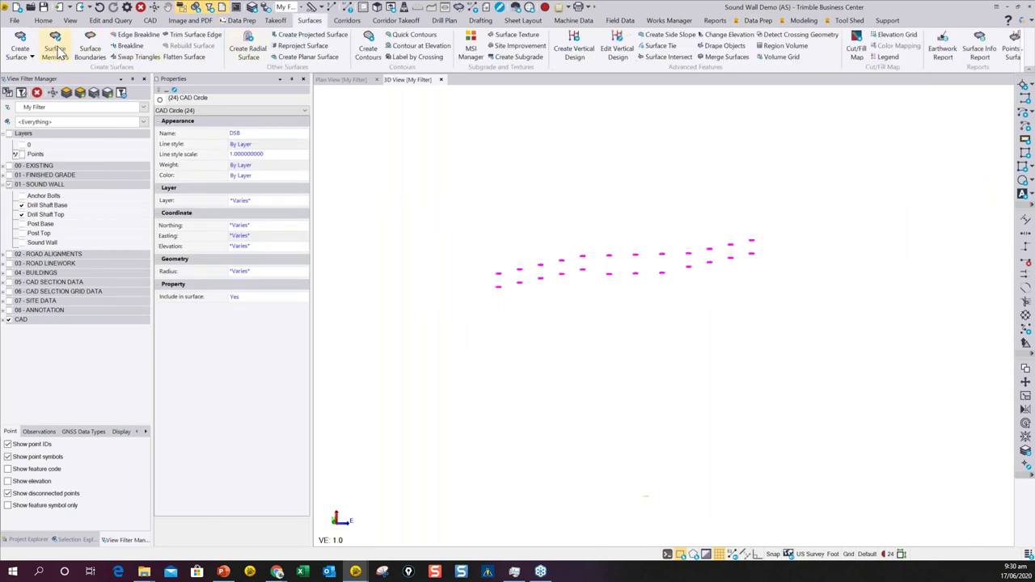
left_click(22, 42)
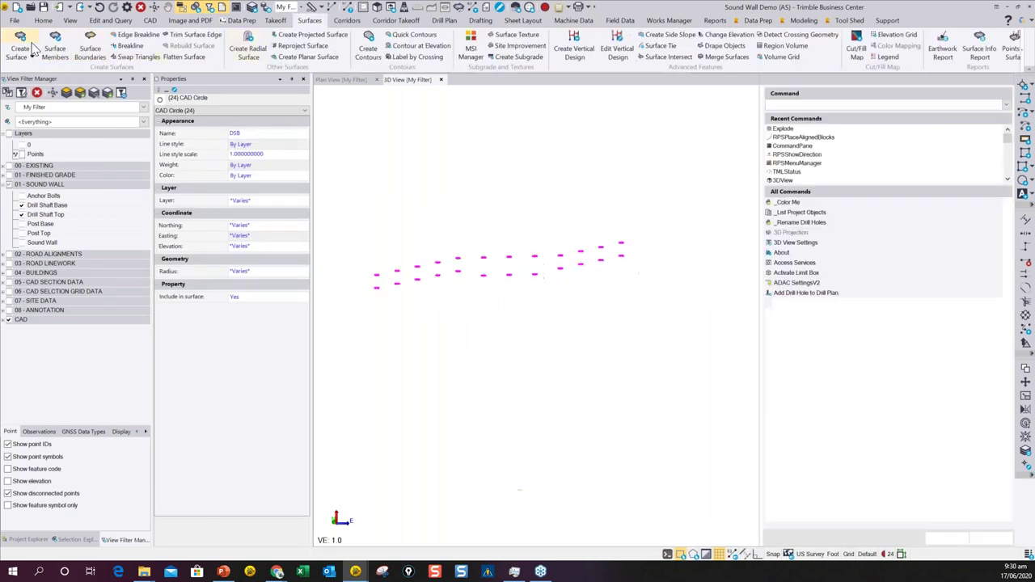
type("Drilled Shaft")
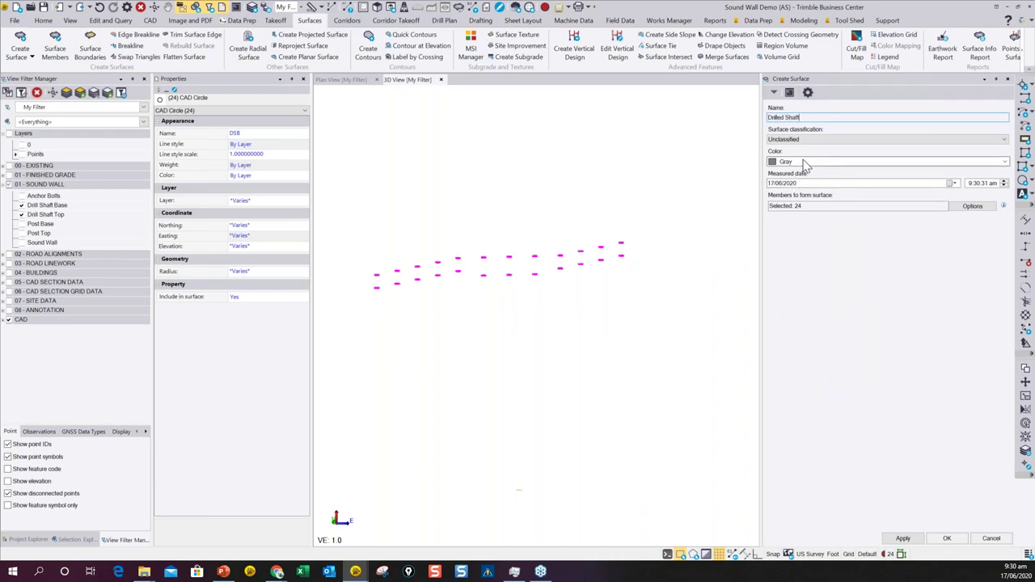
left_click(818, 206)
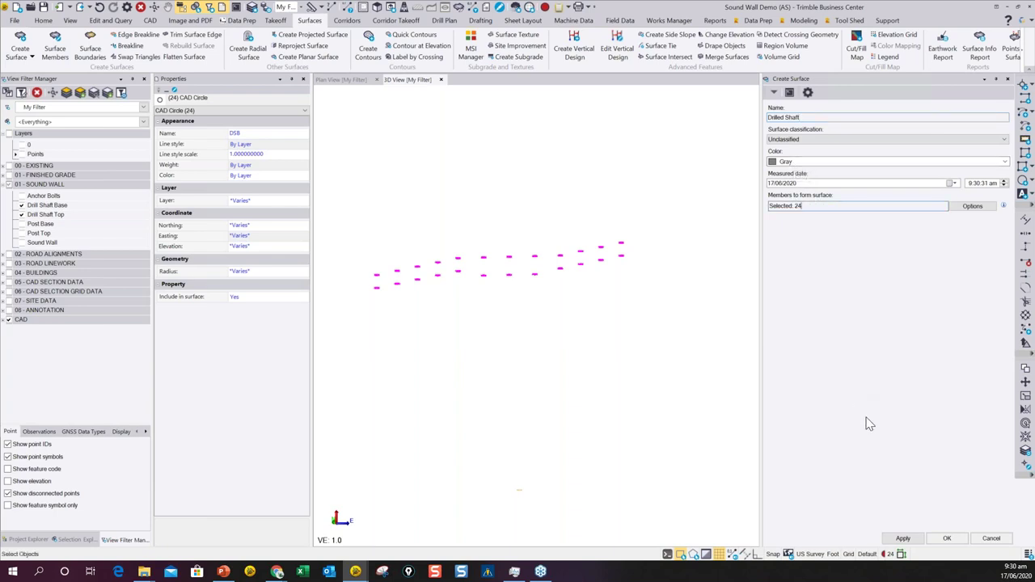
left_click(947, 538)
scroll(679, 307, "up", 1)
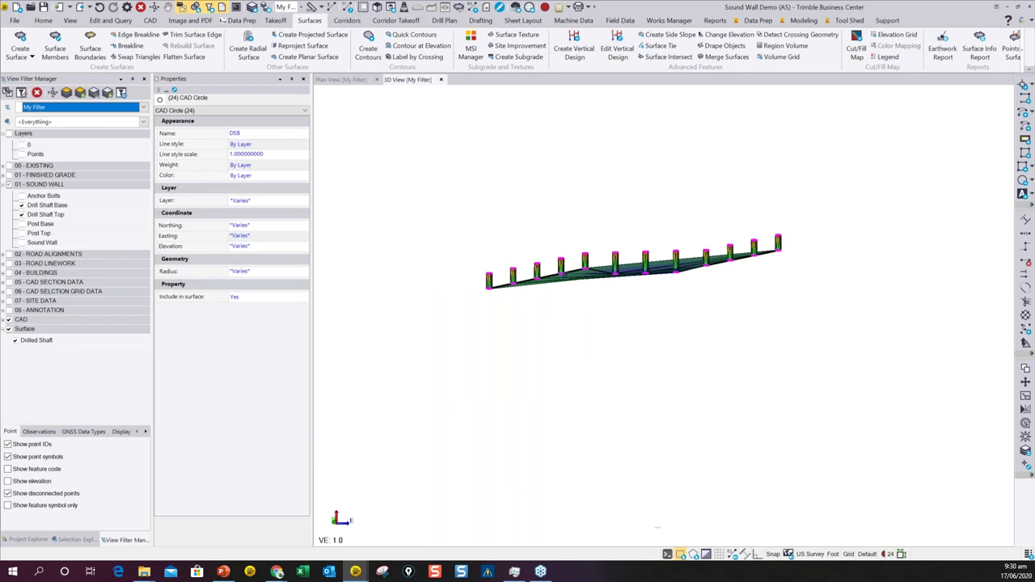
Step: Hide the Drill Shaft Top layer and add the Drill Shaft Base circles as boundaries of the Drilled Shaft surface
left_click(20, 215)
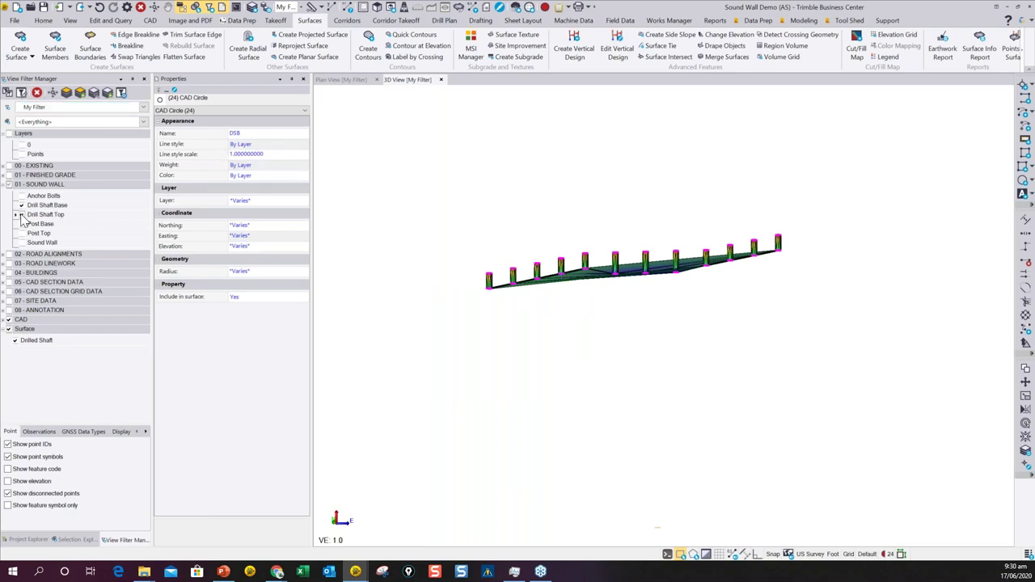
left_click(89, 43)
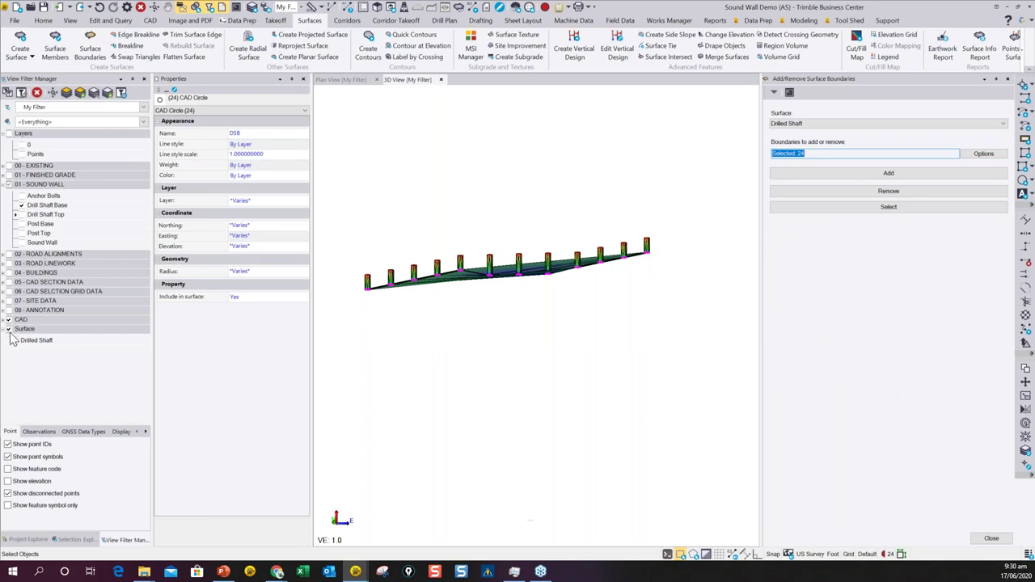
left_click(15, 341)
left_click_drag(695, 333, 338, 205)
left_click(874, 175)
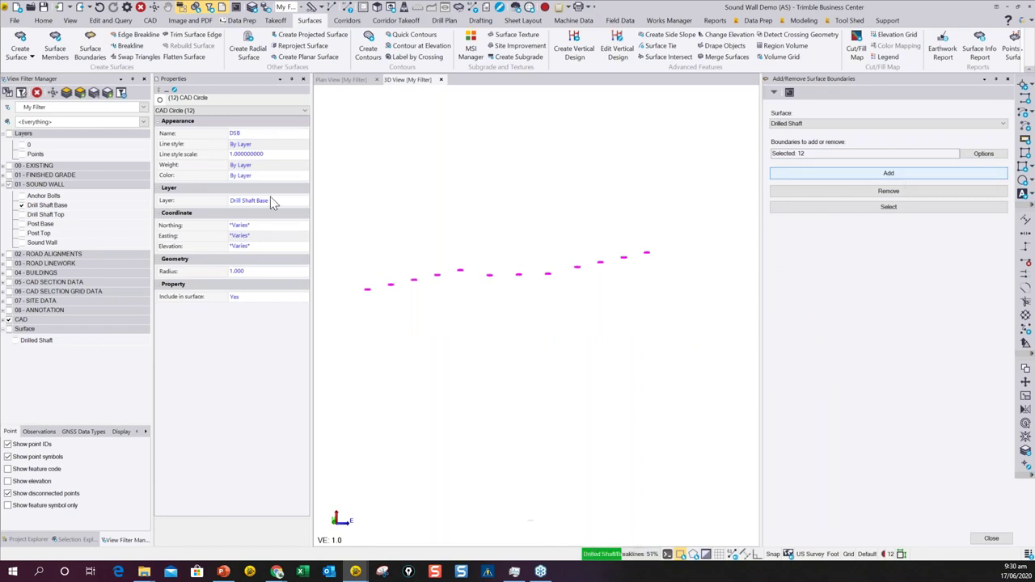
left_click(17, 341)
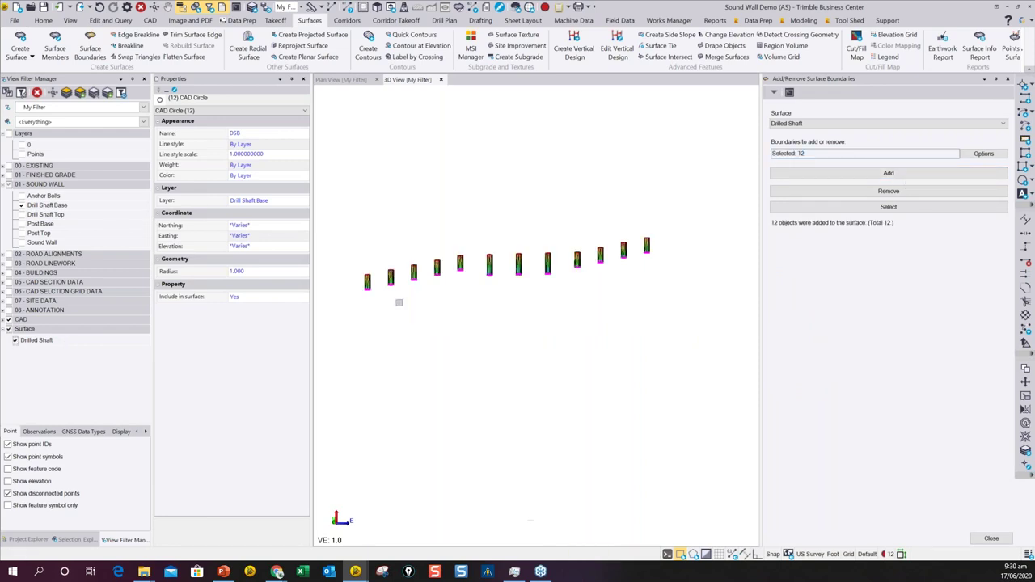
middle_click_drag(392, 269, 482, 298)
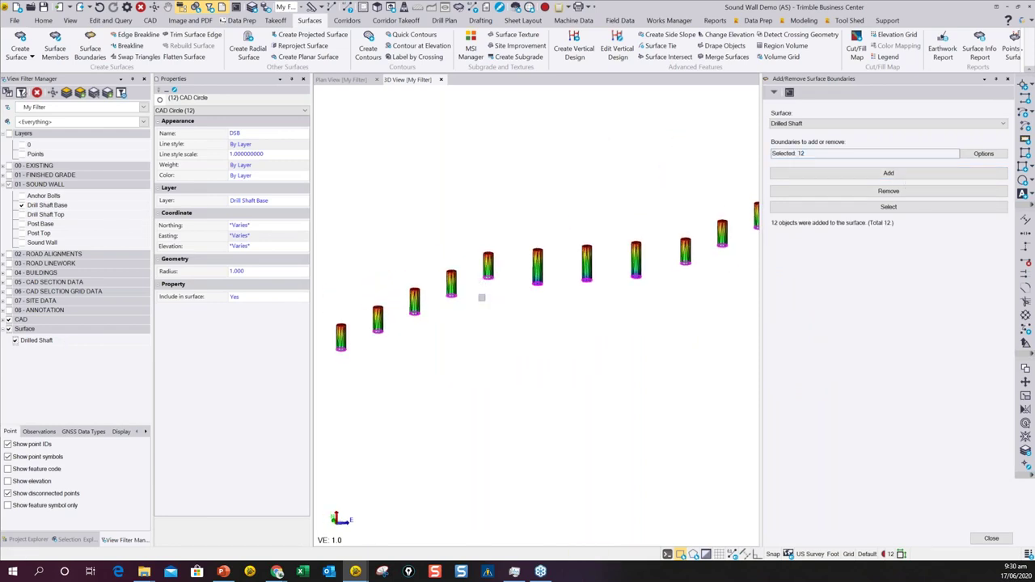
Step: Set the Drilled Shaft surface's 3D view shading to By surface color
left_click(486, 264)
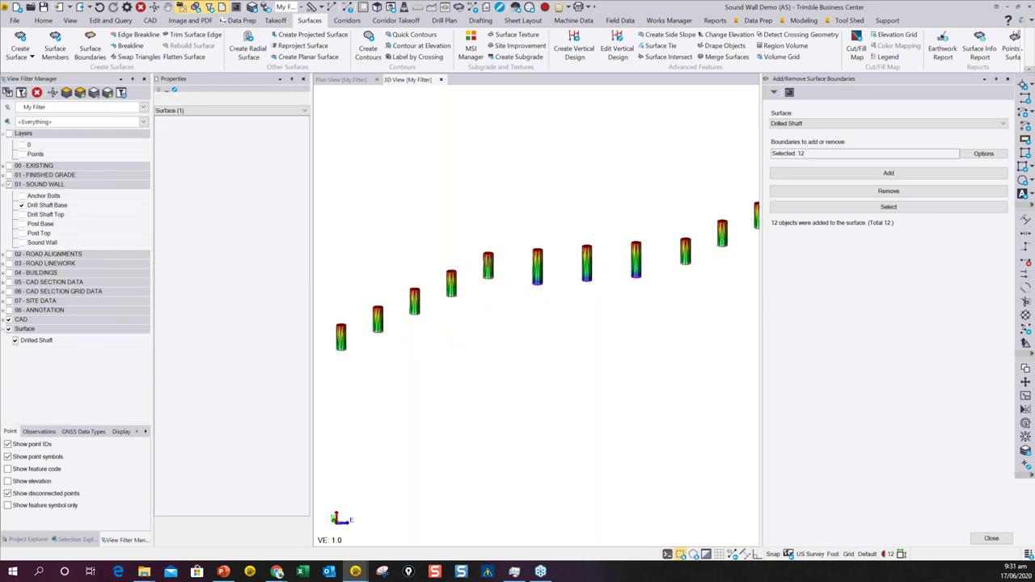
left_click(255, 465)
left_click(256, 482)
scroll(476, 291, "up", 2)
mouse_move(501, 300)
middle_mouse_down()
mouse_move(540, 308)
mouse_move(519, 313)
middle_mouse_up()
scroll(516, 319, "down", 3)
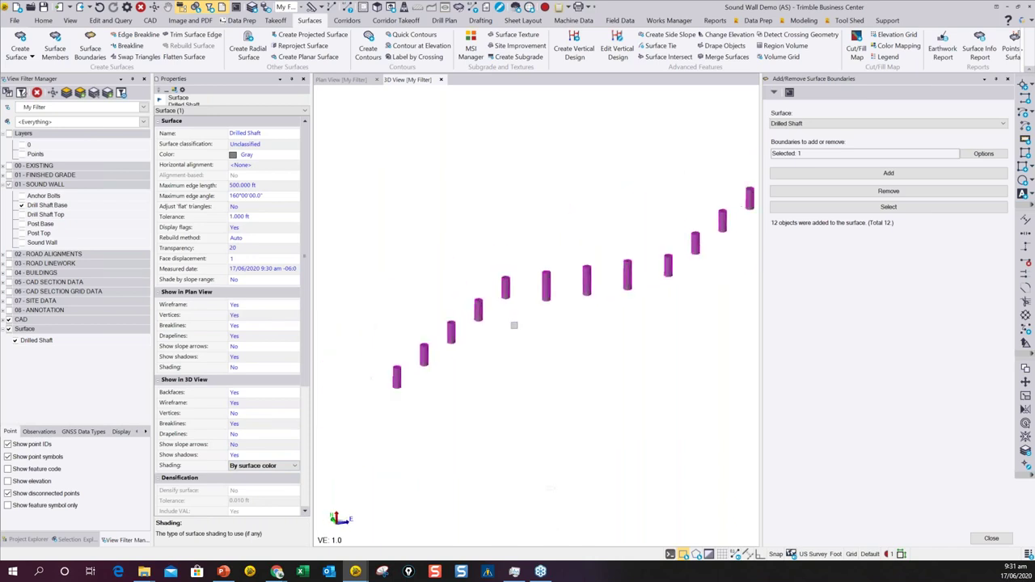
Step: Show the Post Base and Post Top layers and hide the Drilled Shaft surface
left_click(20, 224)
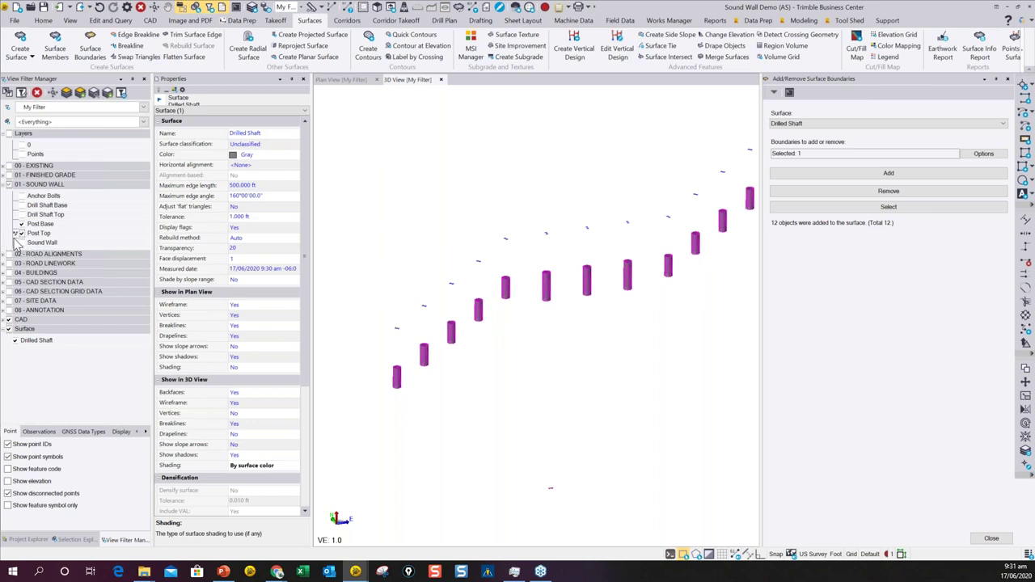
left_click(16, 340)
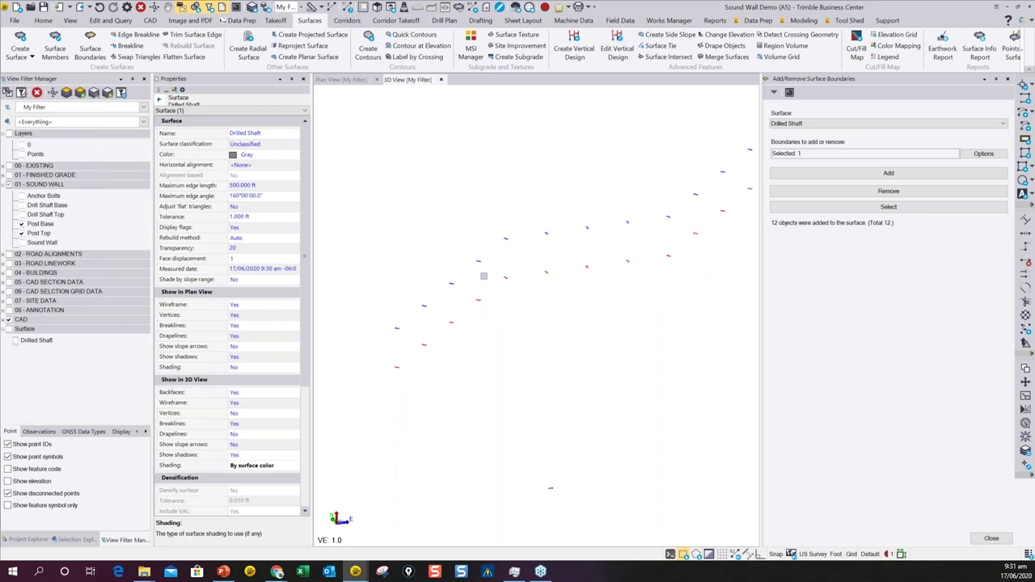
Step: Create a red surface named Posts from all the post base and post top outlines along the wall
middle_click_drag(502, 324, 568, 303)
left_click_drag(706, 343, 398, 214)
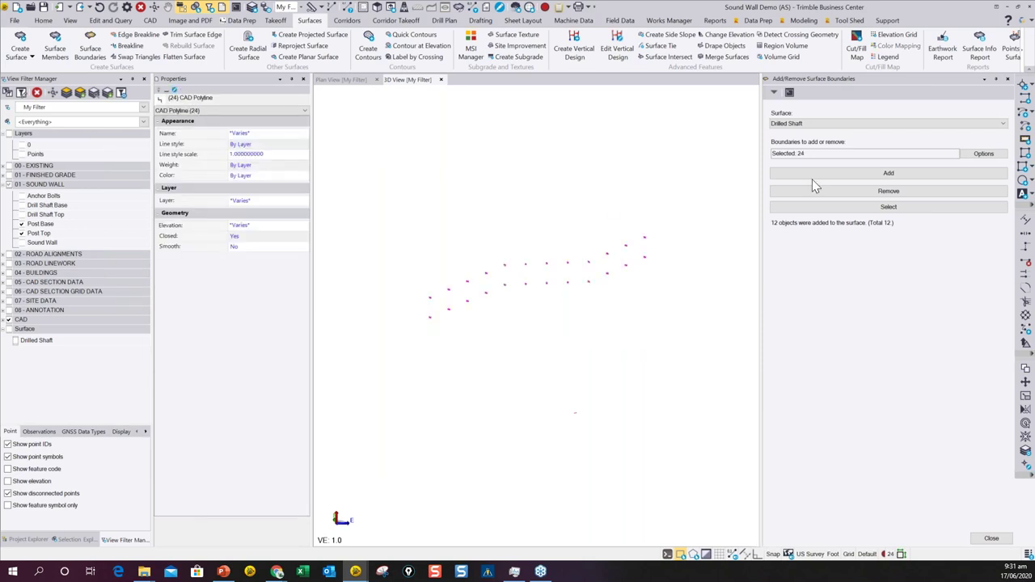
left_click(54, 42)
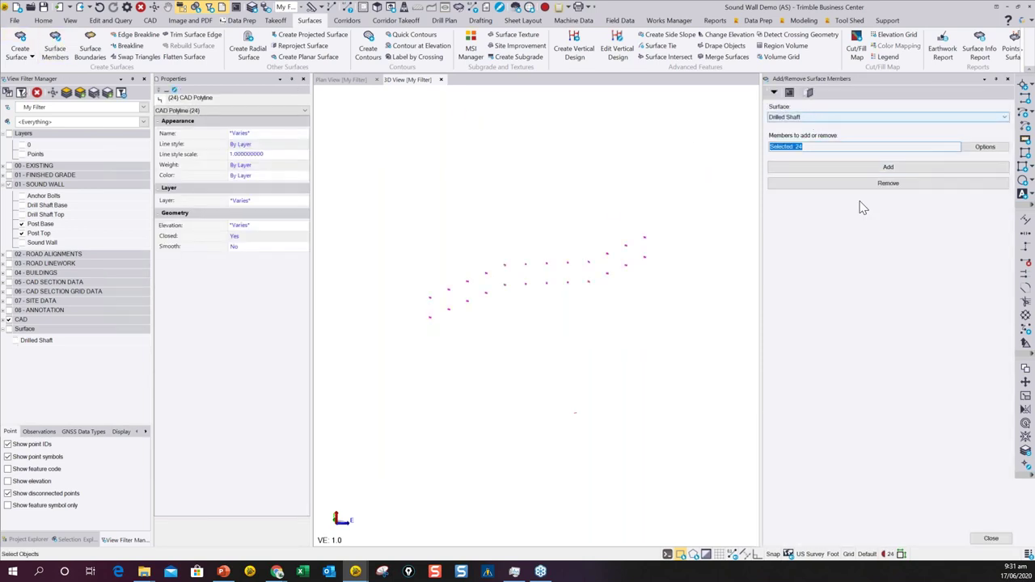
left_click(991, 539)
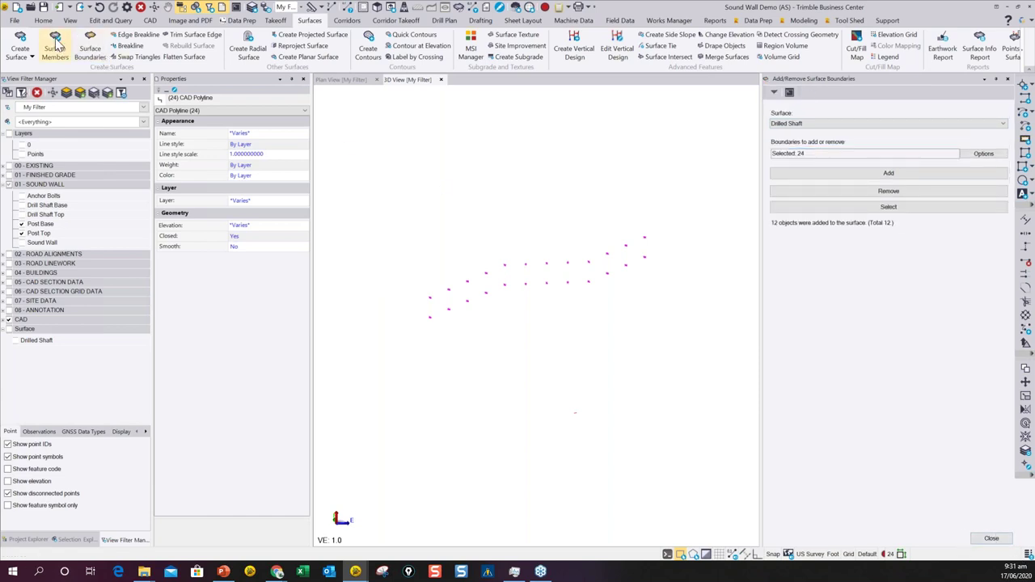
left_click(20, 42)
type("Posts")
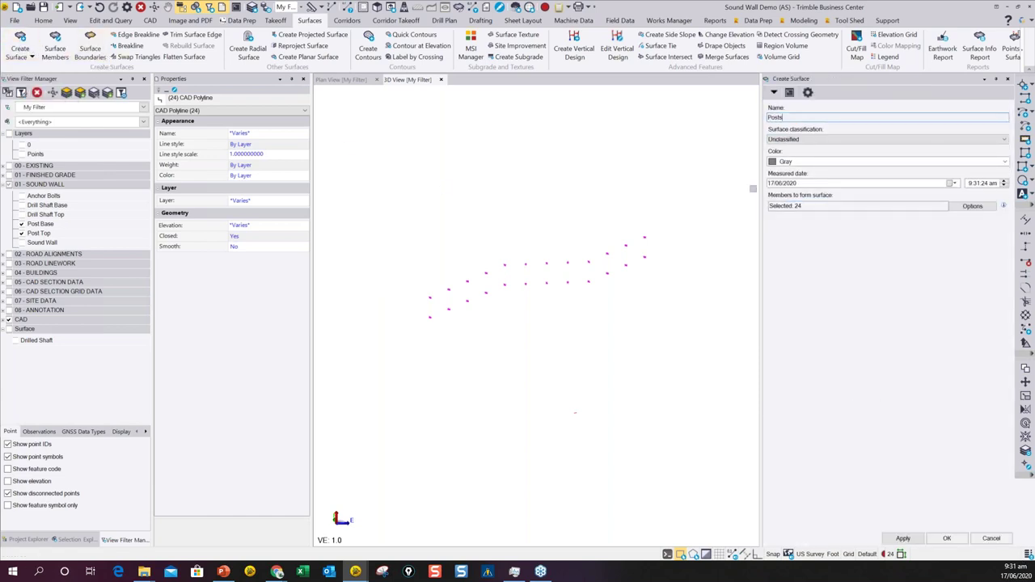
left_click(800, 161)
left_click(784, 218)
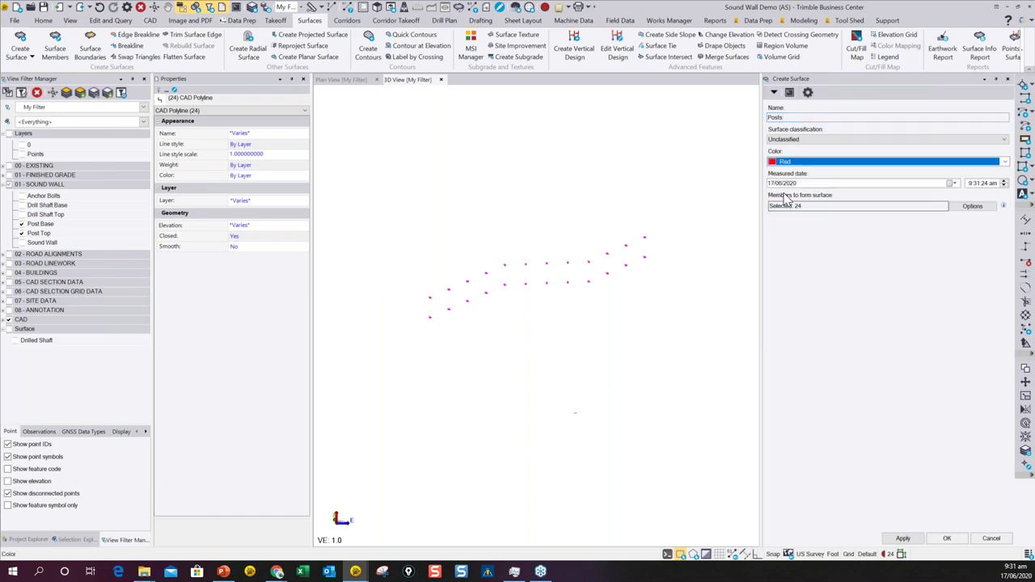
left_click(904, 540)
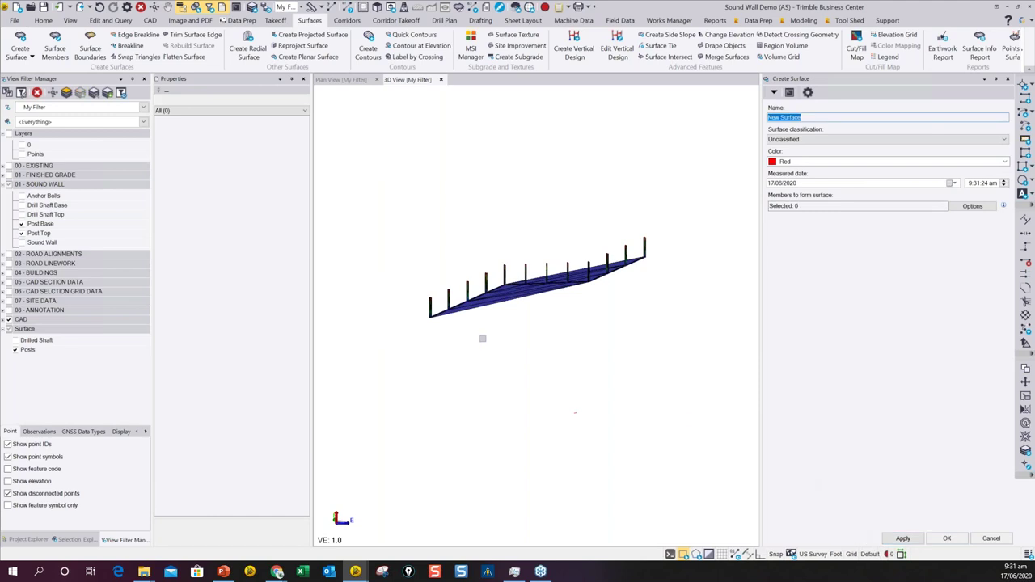
left_click(990, 539)
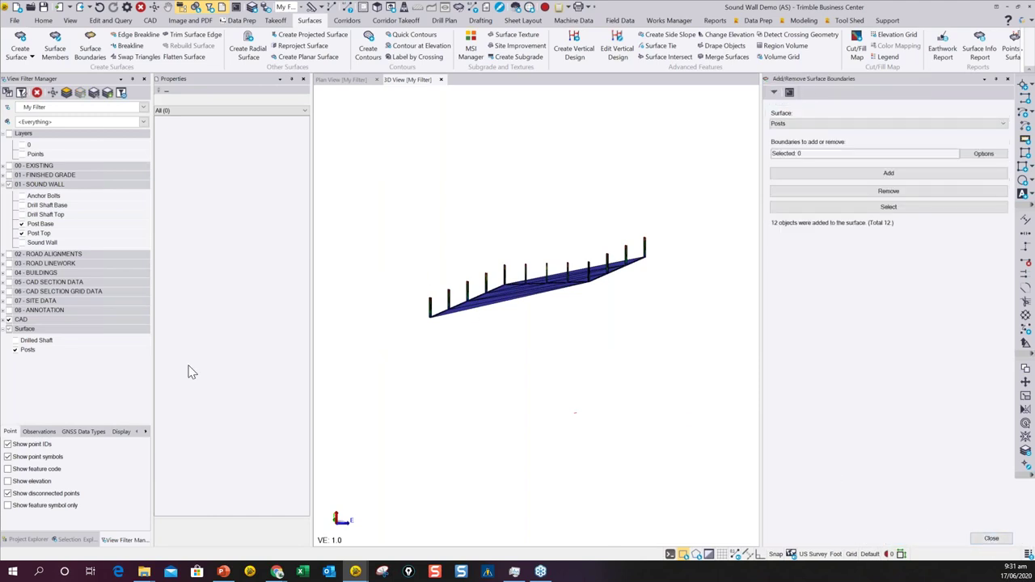
Step: Hide the Posts surface and Post Top layer and add the post base outlines as boundaries of the Posts surface
left_click(15, 349)
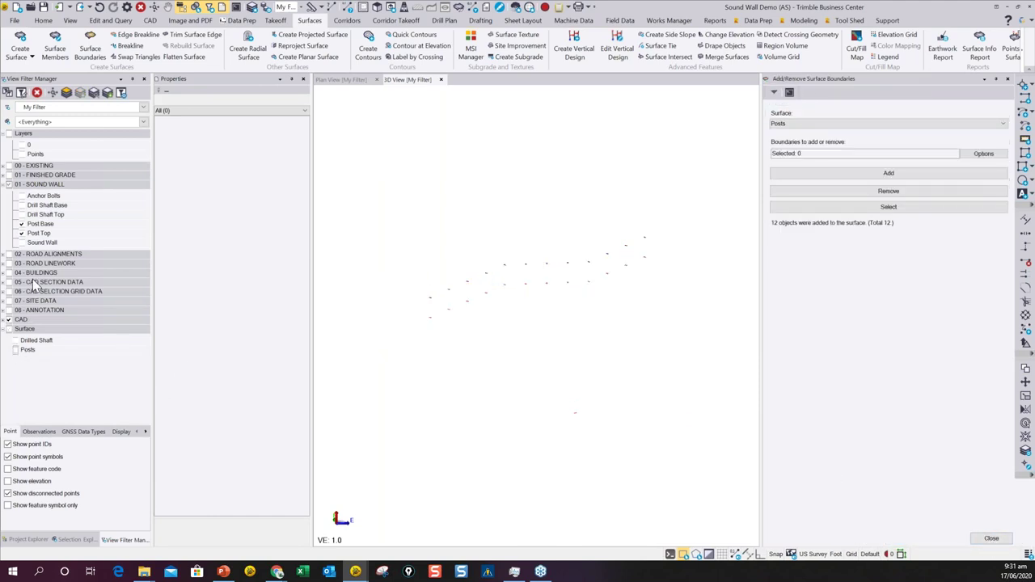
left_click(21, 233)
left_click_drag(667, 332, 367, 220)
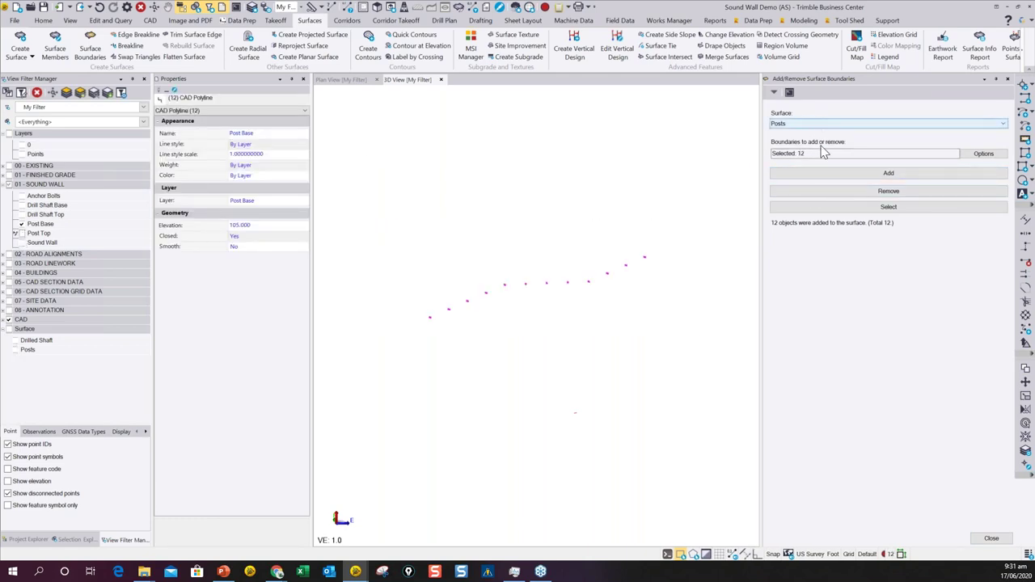
left_click(886, 173)
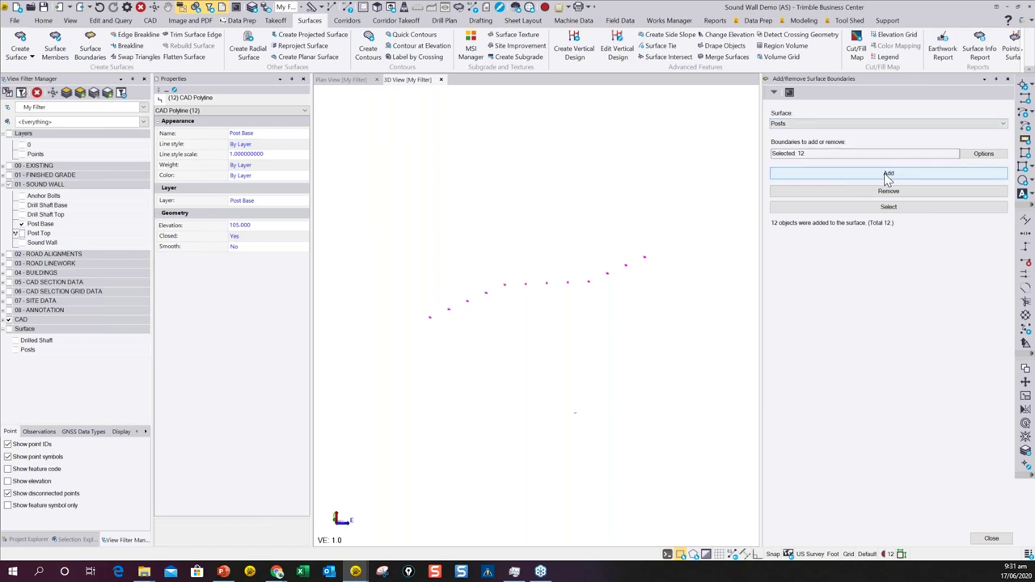
Step: Show the Posts surface again and set its 3D view shading to By surface color
left_click(15, 350)
scroll(417, 289, "up", 2)
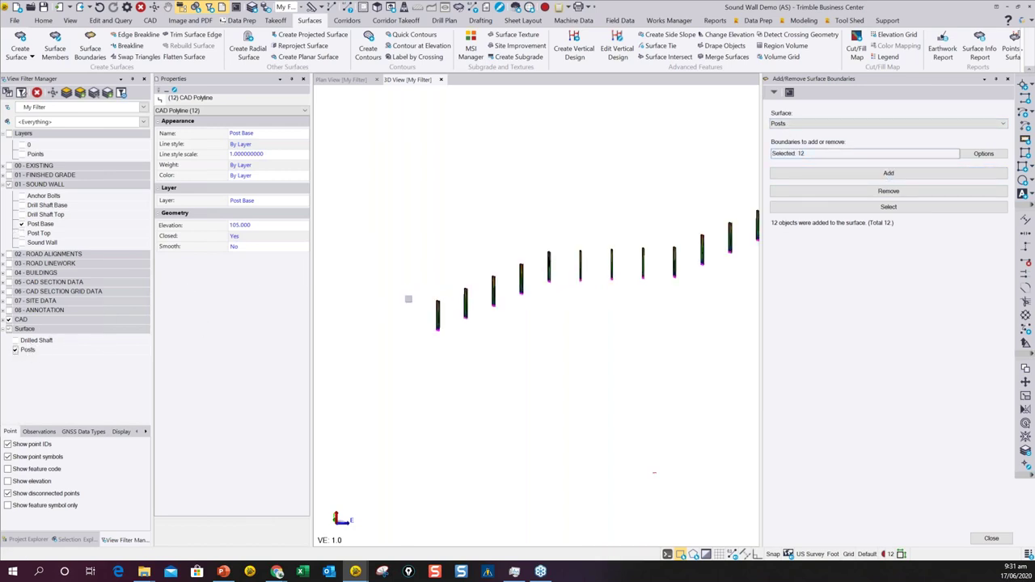
left_click(493, 279)
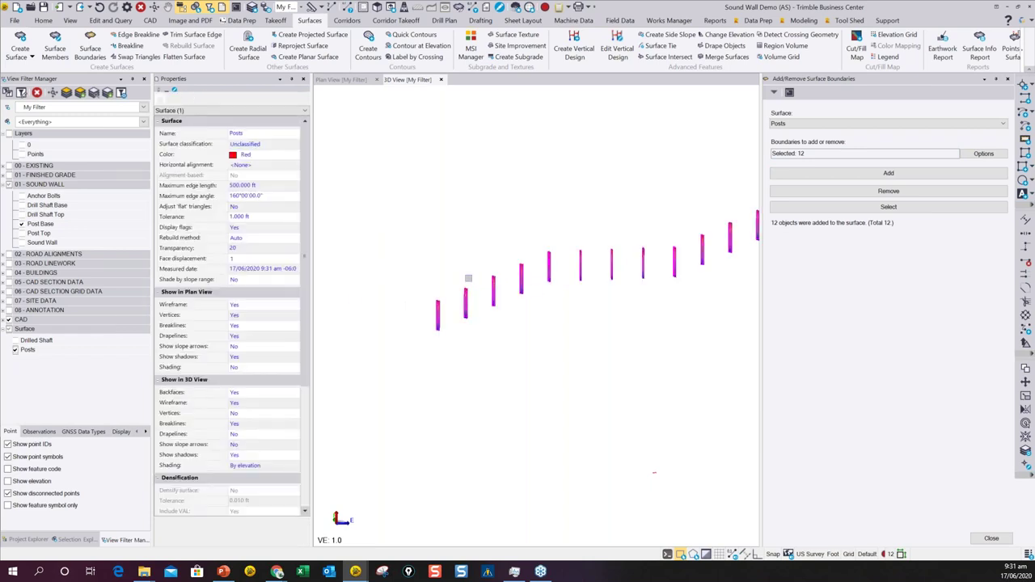
left_click(247, 465)
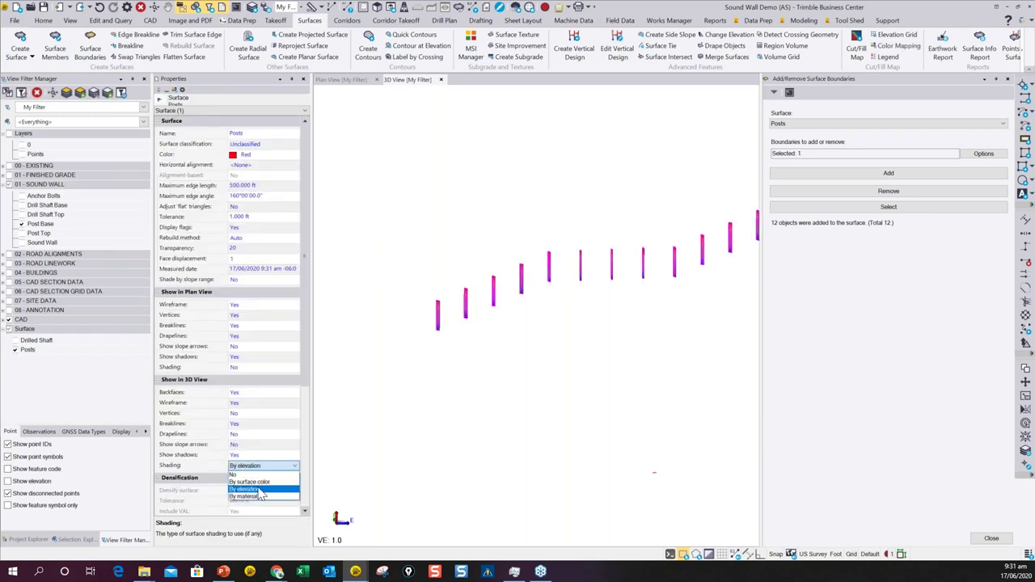
left_click(257, 487)
left_click(475, 318)
scroll(477, 315, "up", 3)
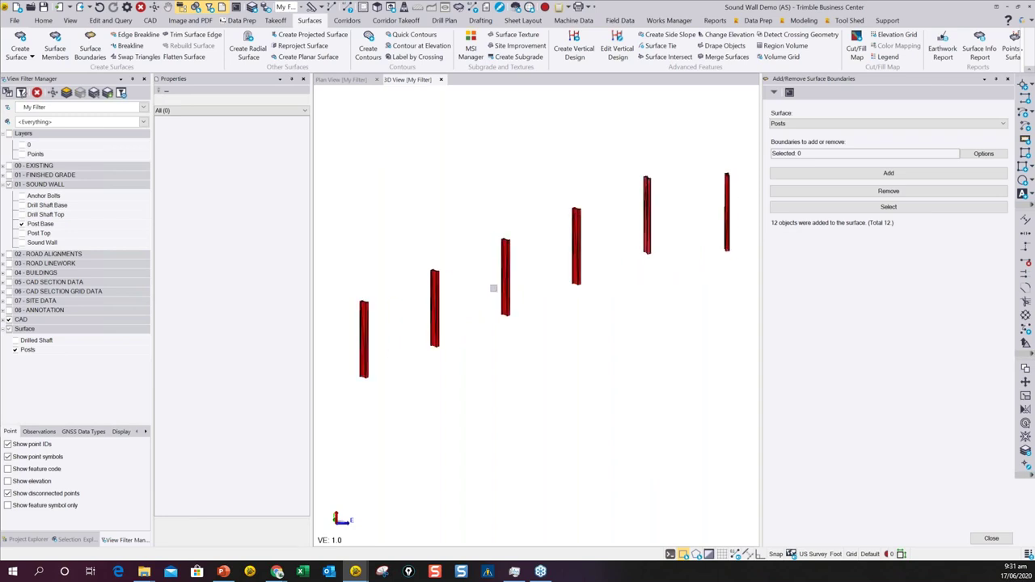
Step: Show the Drilled Shaft surface and all the 01 - SOUND WALL layers, including Anchor Bolts and Sound Wall
left_click(15, 341)
left_click(21, 224)
left_click(21, 195)
left_click(21, 205)
left_click(21, 214)
left_click(21, 223)
left_click(21, 232)
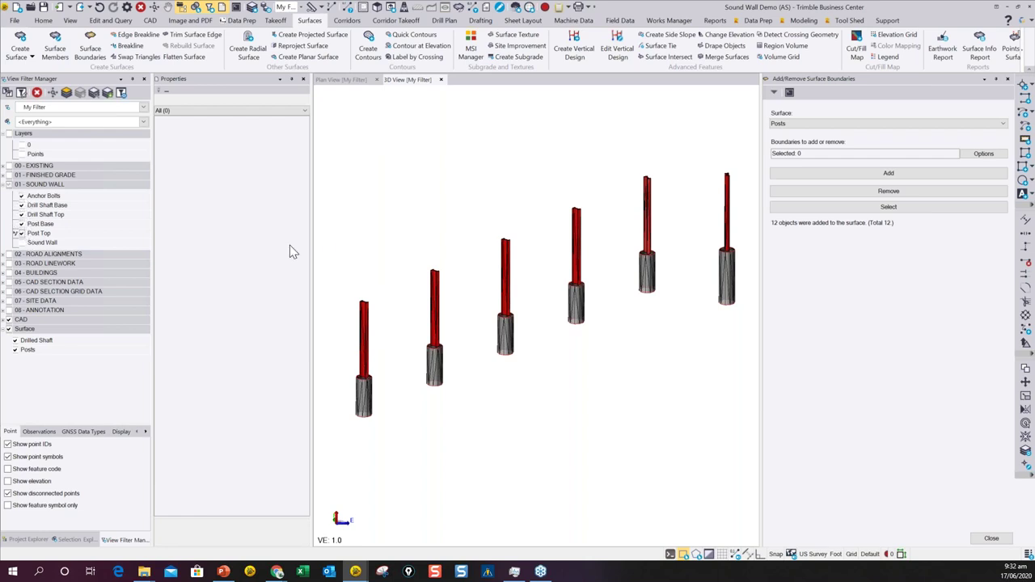
left_click(21, 243)
Step: Examine the posts and drilled shafts along the sound wall in 3D, and finish editing surface boundaries
scroll(507, 275, "down", 1)
middle_click_drag(507, 278, 462, 244)
scroll(436, 234, "up", 1)
scroll(477, 250, "up", 1)
scroll(488, 256, "down", 2)
middle_click_drag(496, 274, 489, 300)
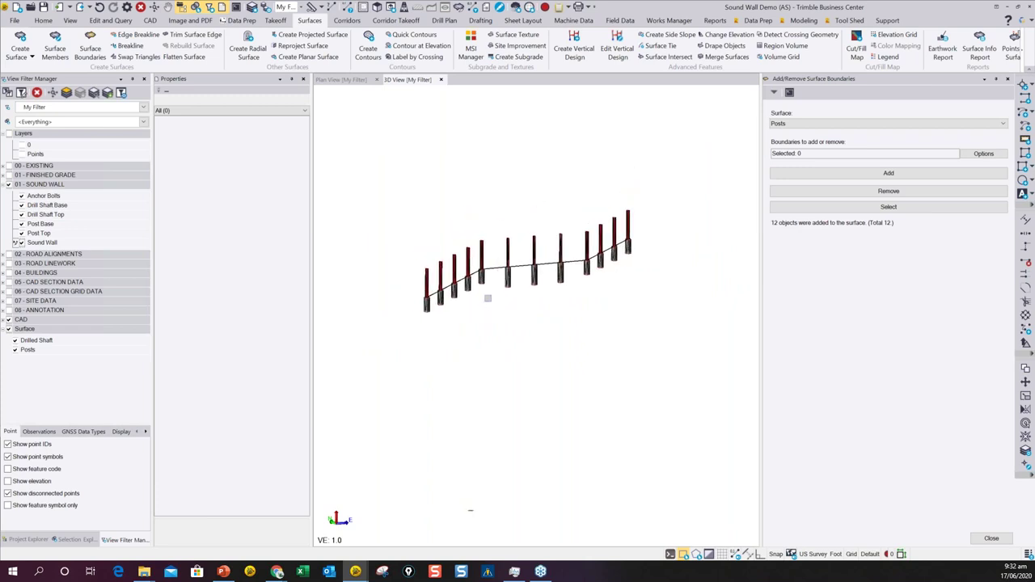
scroll(545, 281, "up", 2)
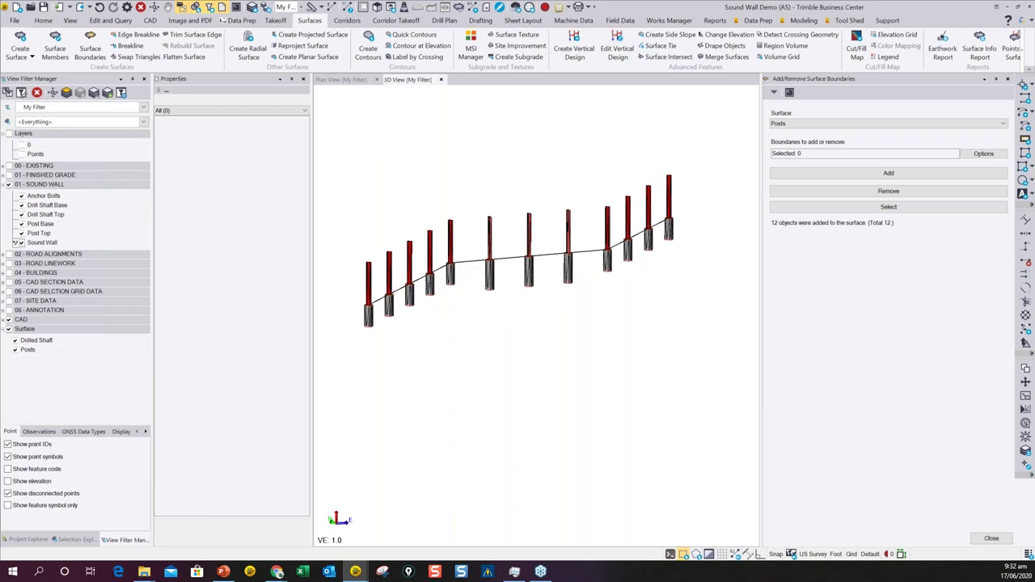
scroll(429, 275, "up", 2)
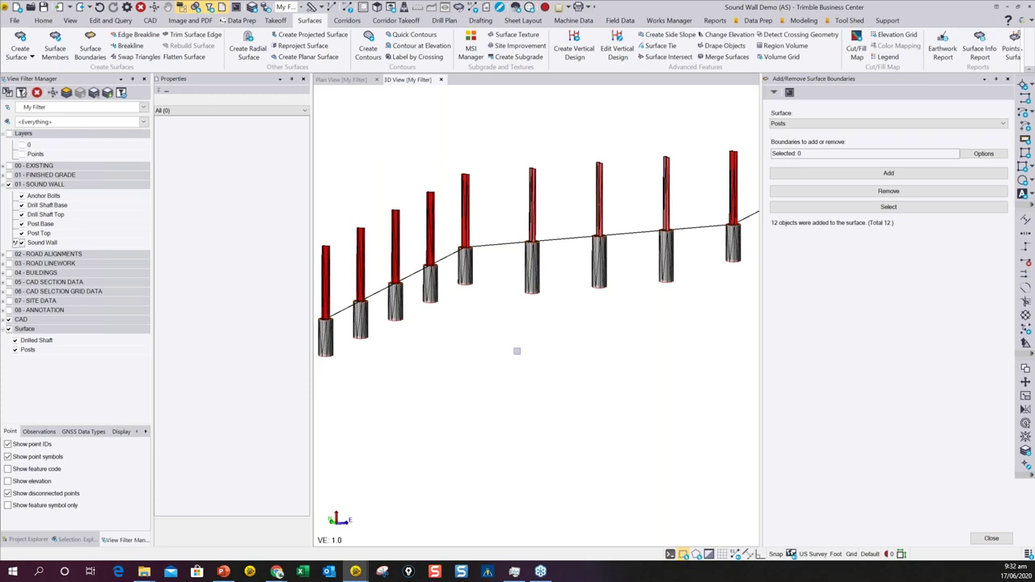
middle_click_drag(517, 350, 536, 294)
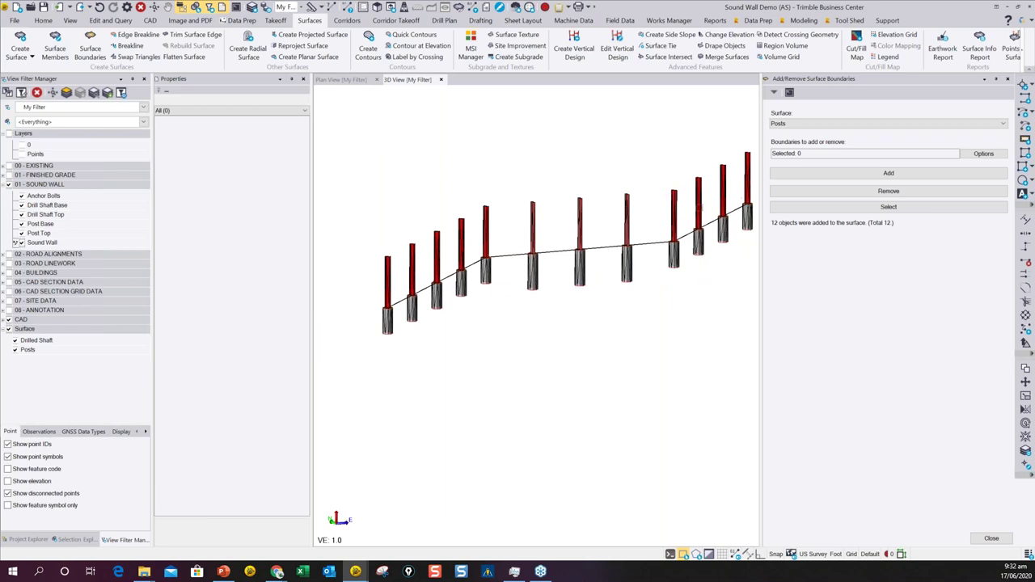
middle_click_drag(578, 283, 546, 302)
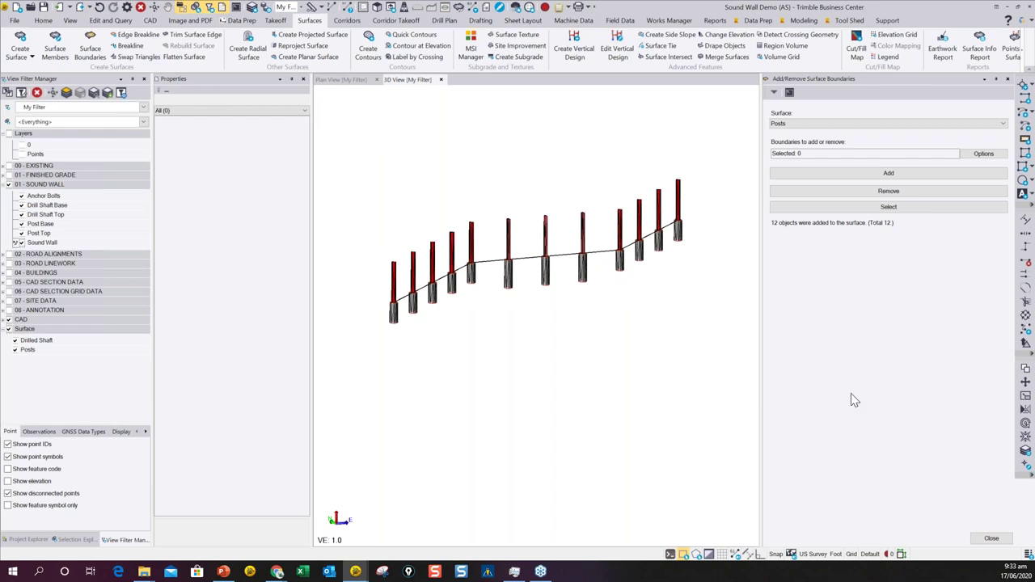
left_click(991, 538)
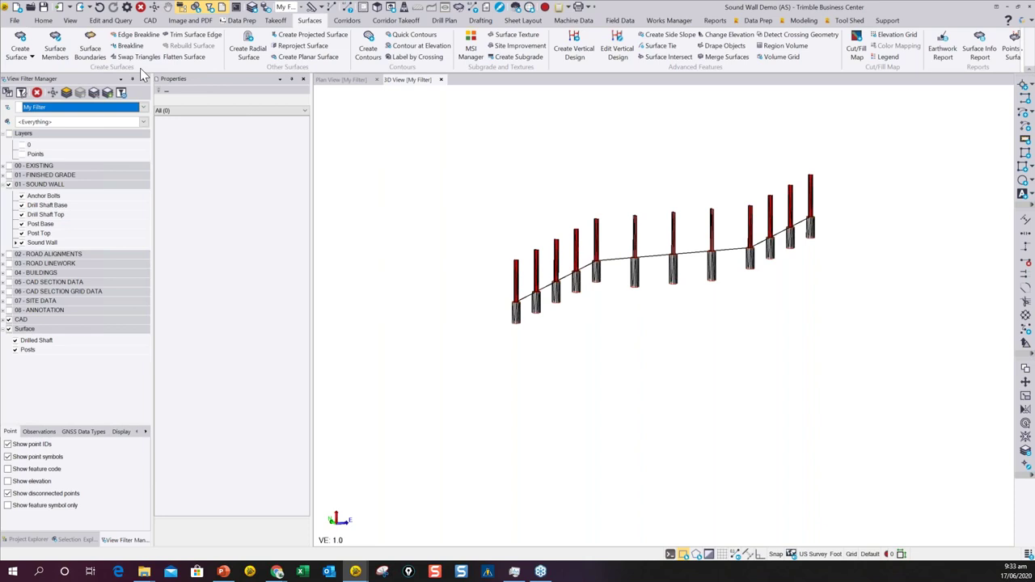
Step: Open the project Matrix Copy Demo.vce from the 04 - Matrix Copy folder
left_click(16, 21)
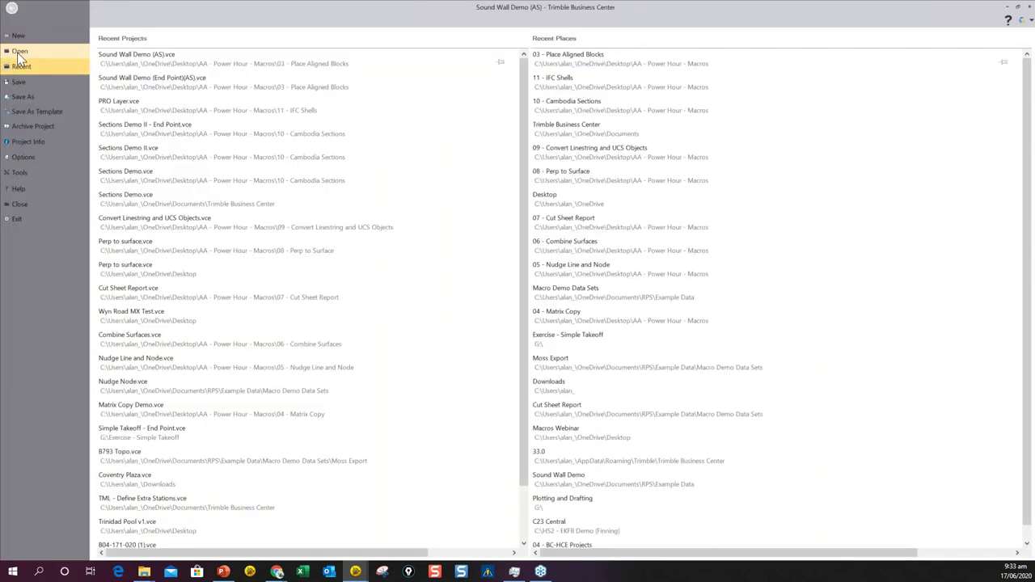
key("Escape")
double_click(211, 90)
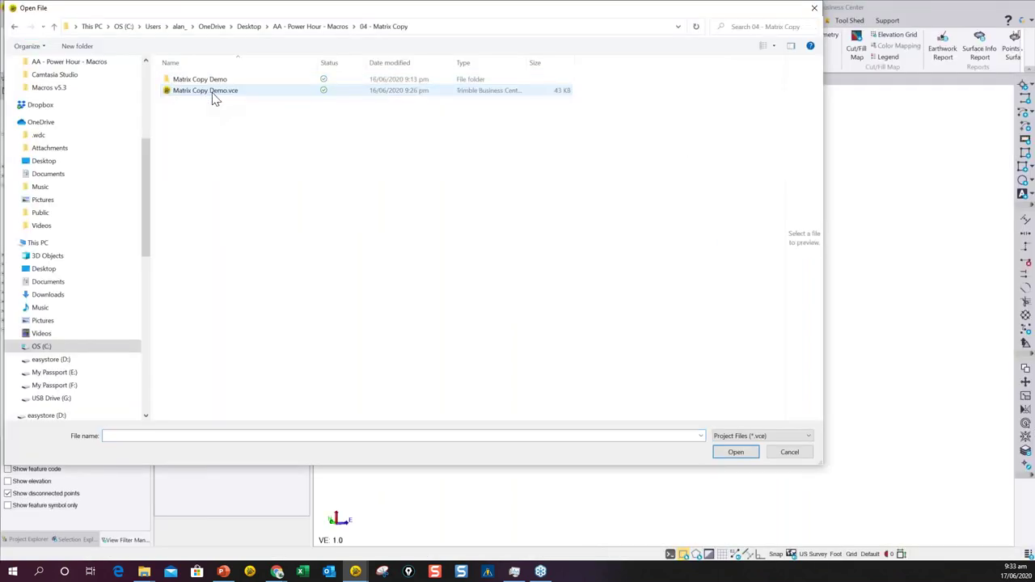
left_click(212, 90)
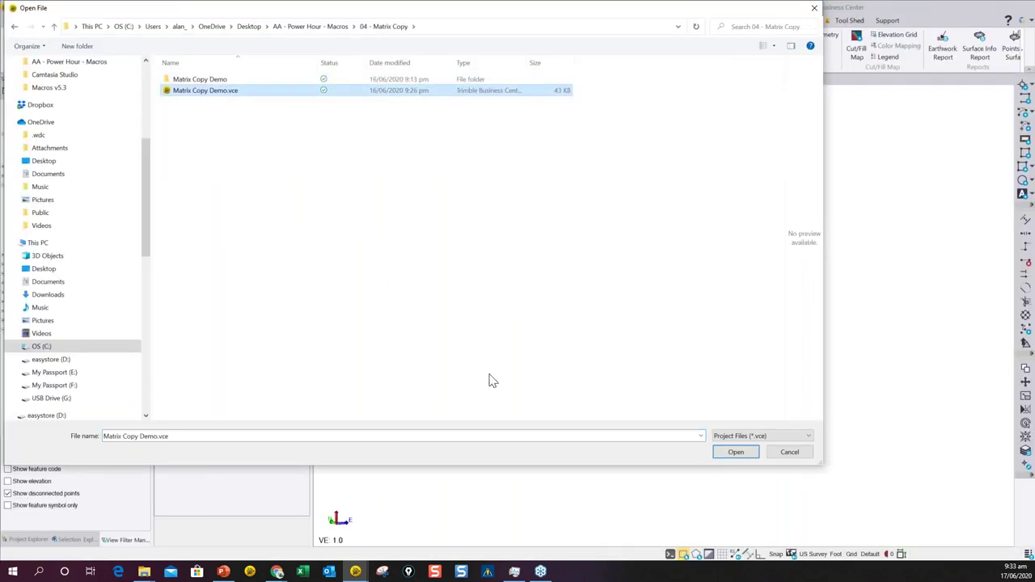
left_click(732, 451)
left_click(571, 298)
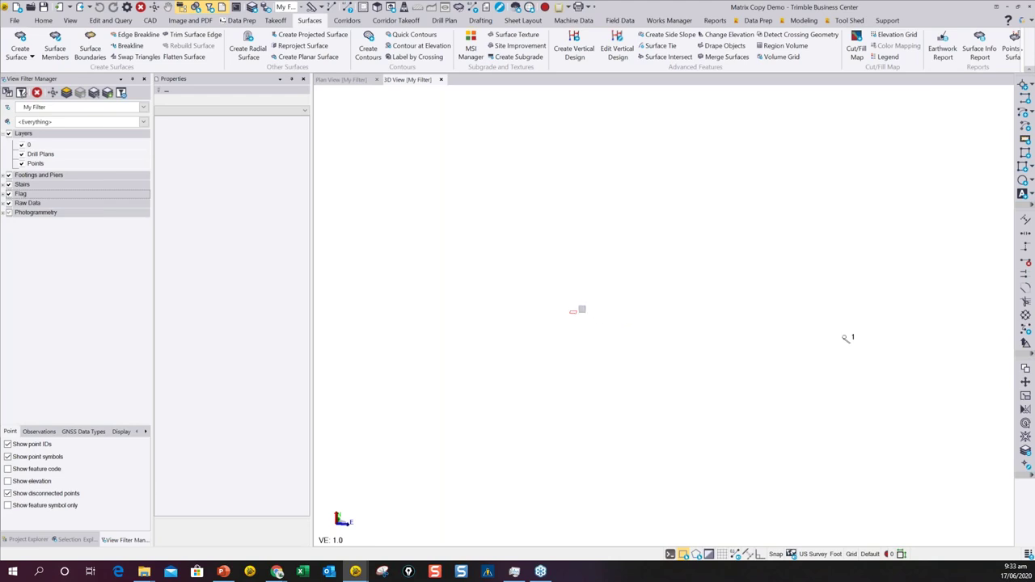
Step: Start the Matrix Copy command and select the square footing outline as the object to copy
mouse_move(569, 320)
middle_mouse_down()
mouse_move(580, 343)
mouse_move(572, 338)
mouse_move(584, 309)
middle_mouse_up()
left_click(756, 22)
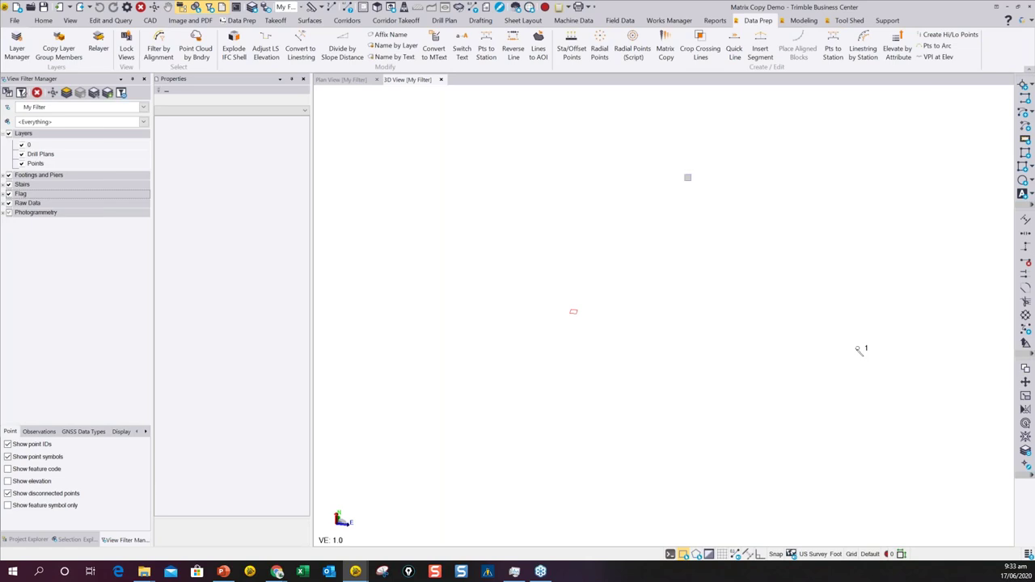
left_click(662, 45)
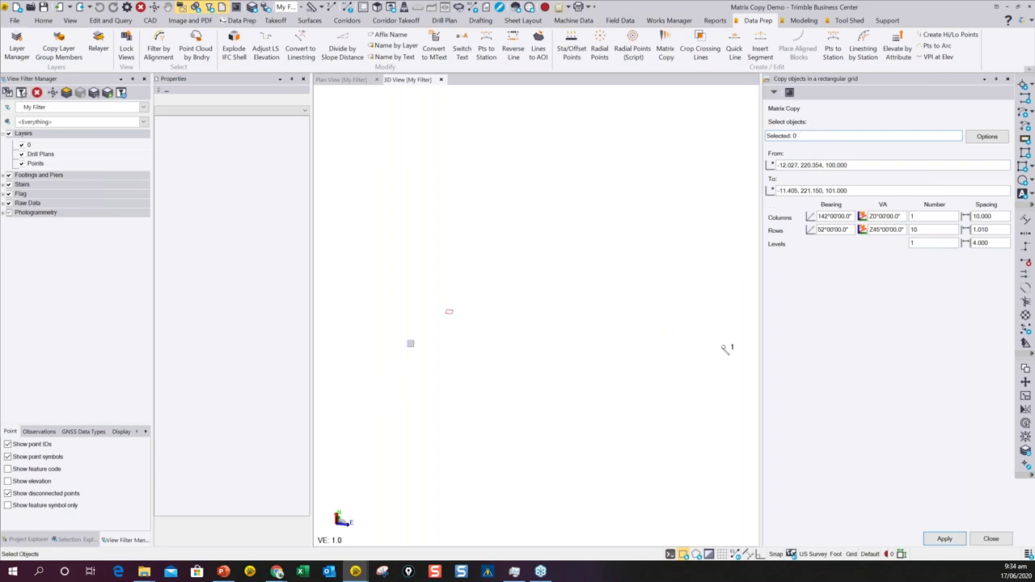
left_click(448, 312)
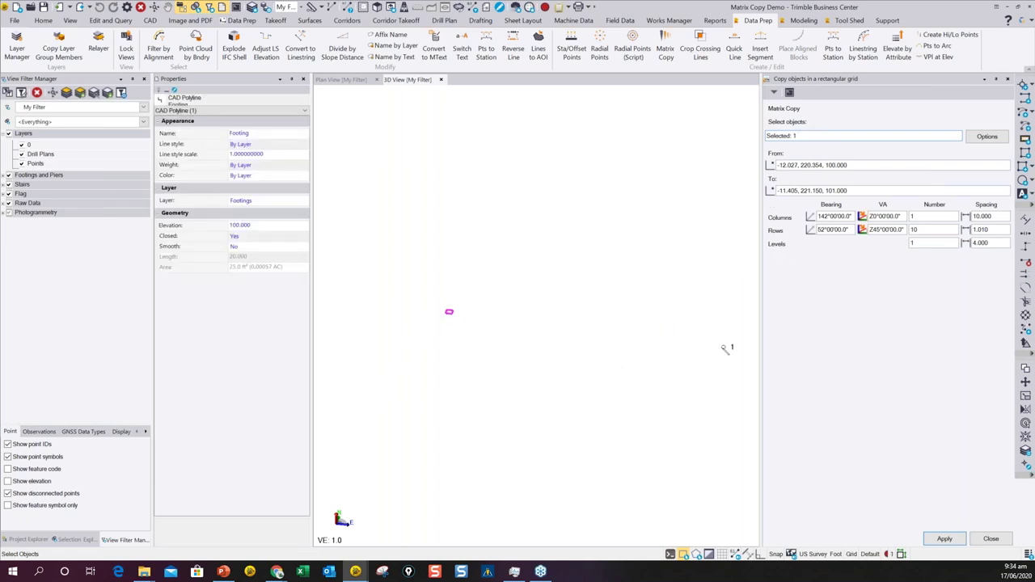
Step: Set the copy's From point at the footing's lower-left corner in plan view and its To point at 10,0,100
left_click(856, 164)
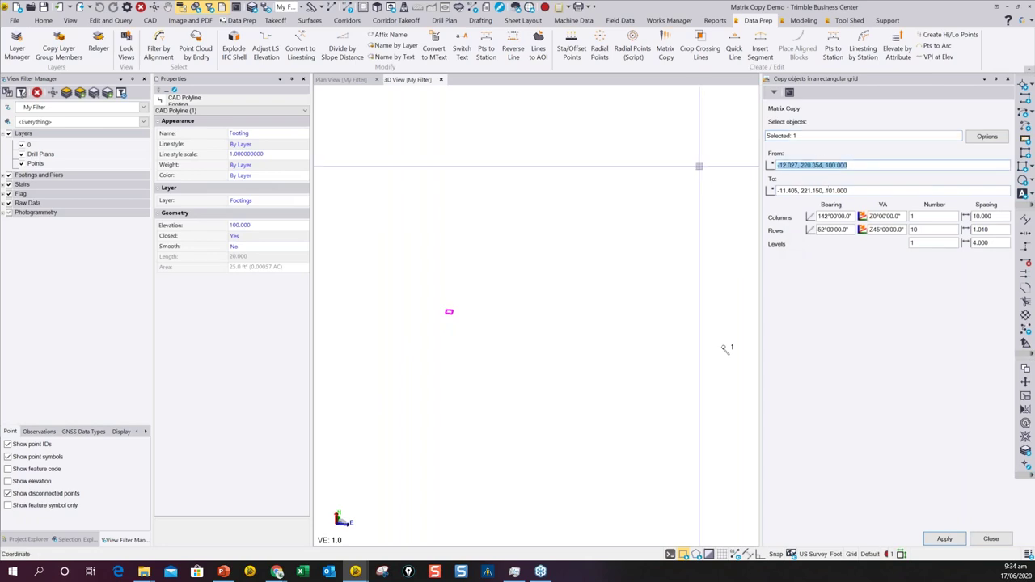
left_click(340, 79)
scroll(532, 336, "down", 5)
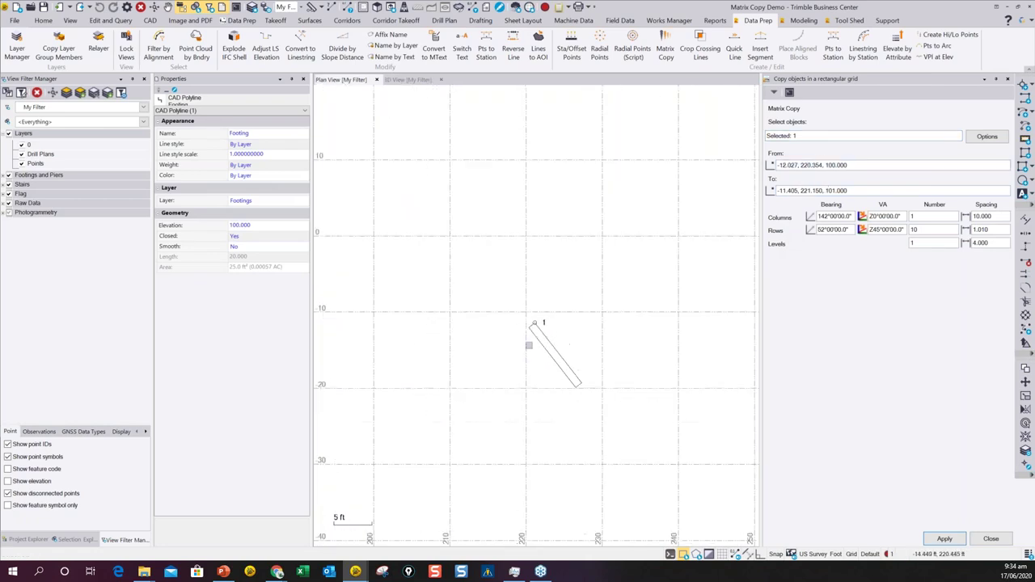
scroll(493, 319, "up", 5)
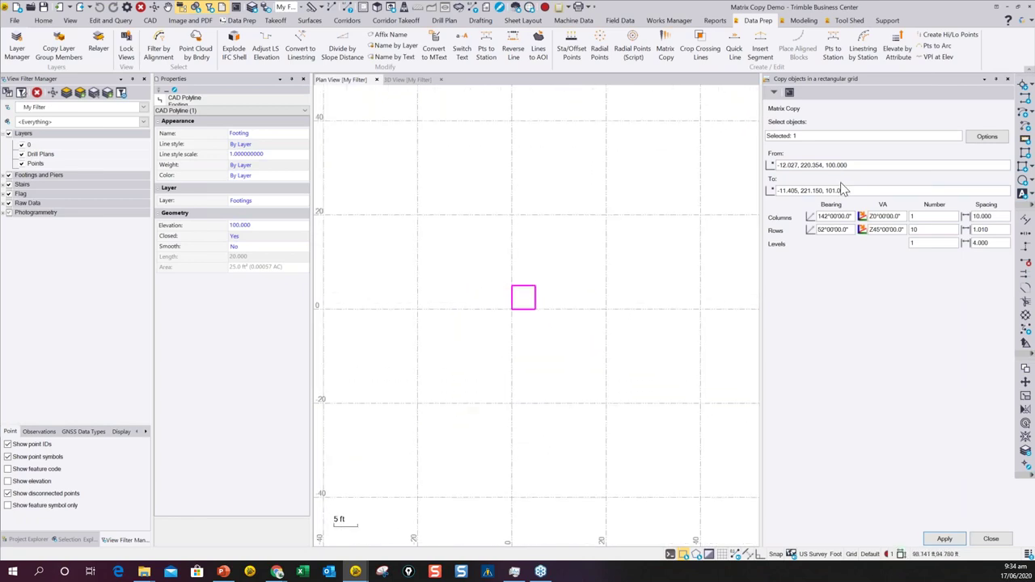
left_click(859, 165)
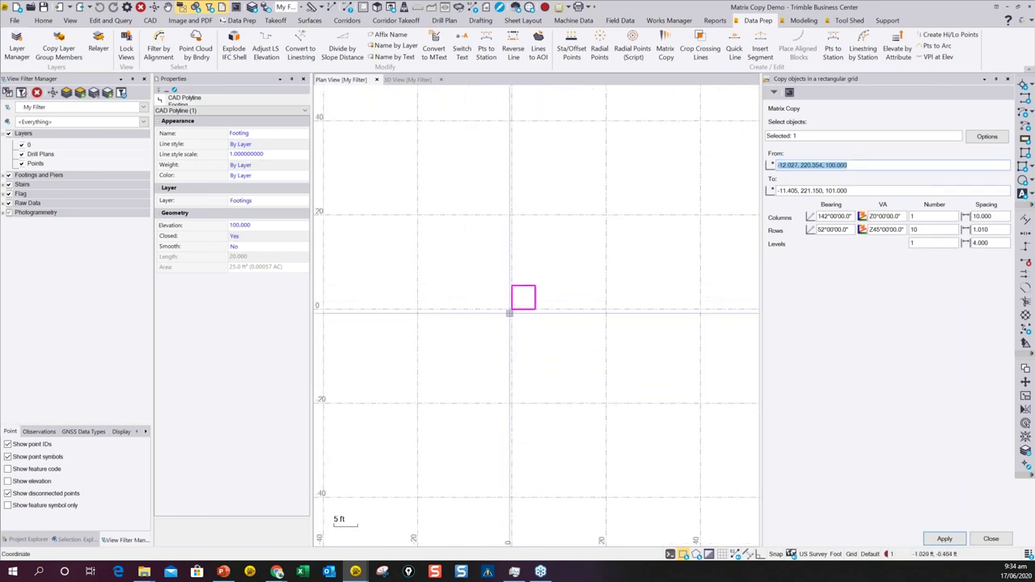
left_click(511, 308)
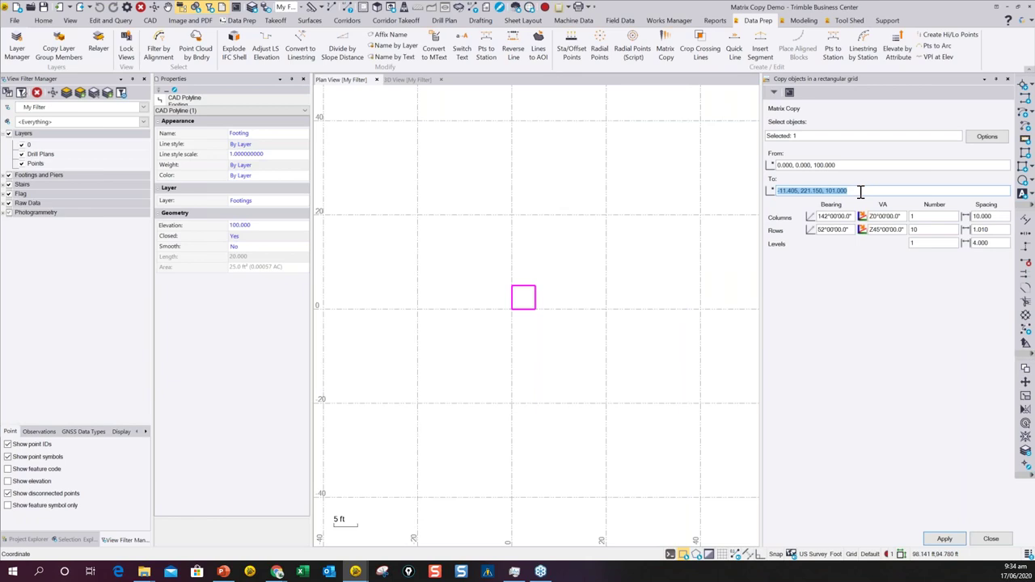
left_click(784, 191)
type("10,0,100")
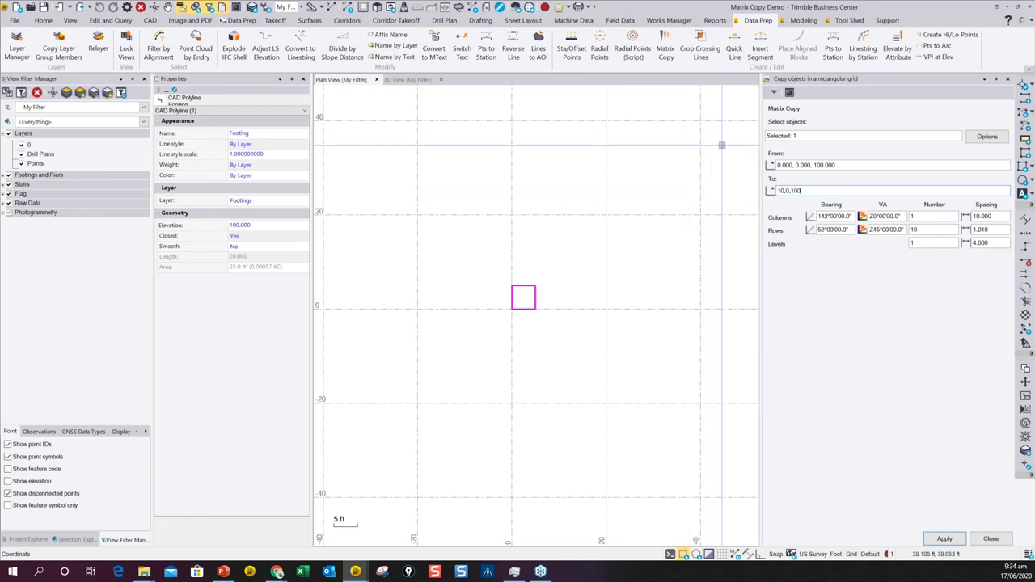
Step: Define 5 columns of footing copies at a 90° bearing with 10 ft spacing
left_click(843, 218)
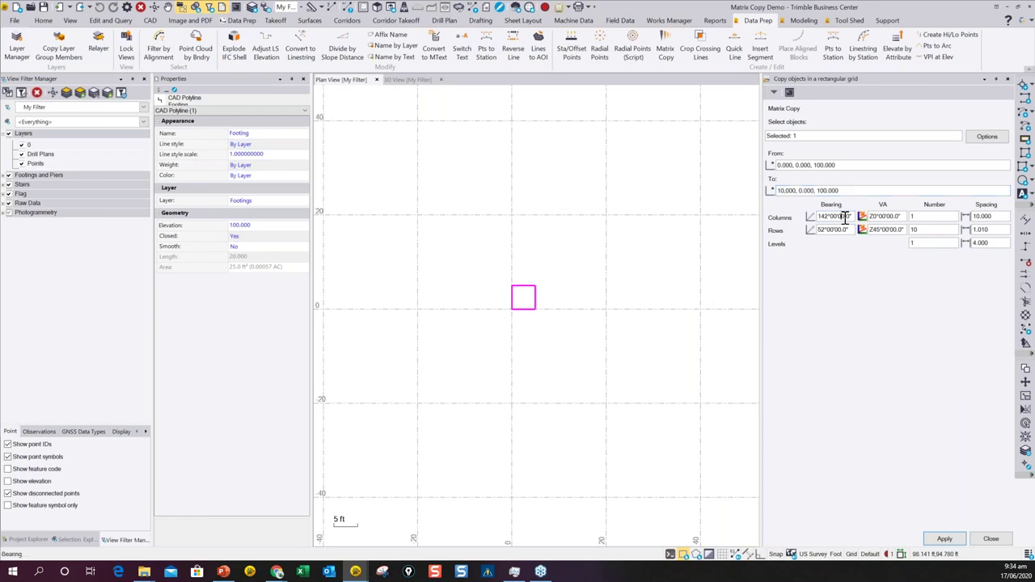
left_click(840, 216)
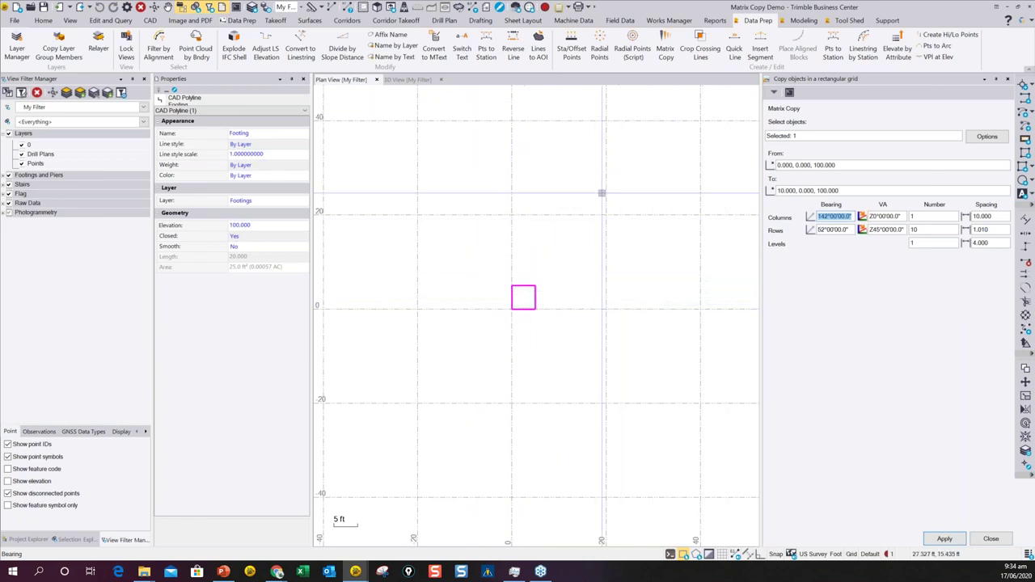
type("0")
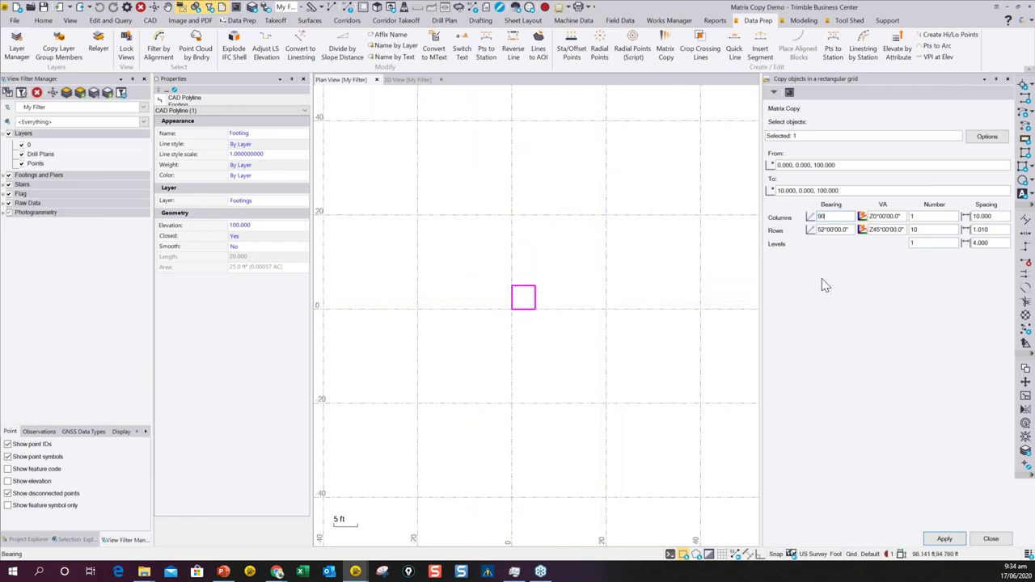
type("0")
key("Tab")
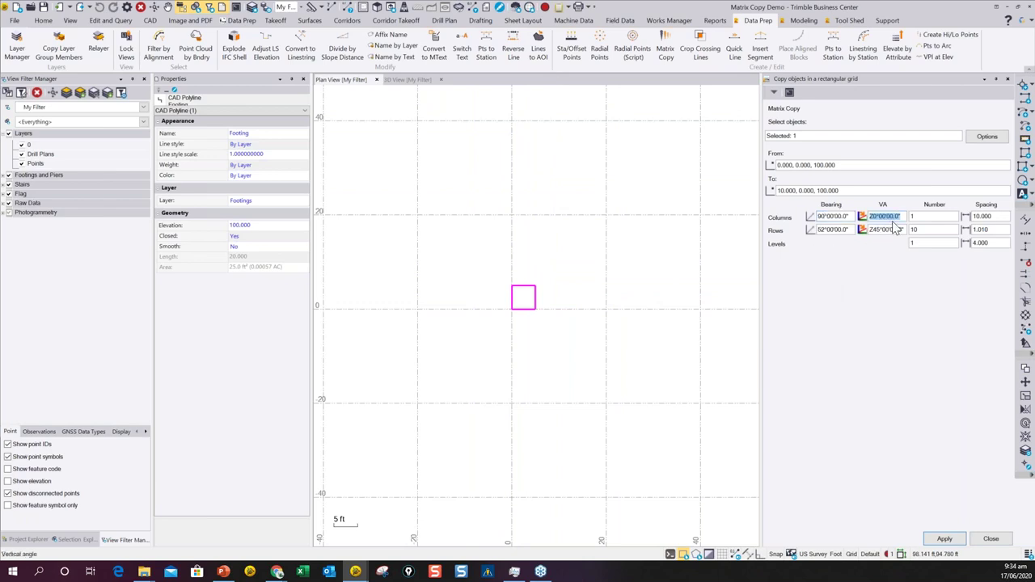
key("Tab")
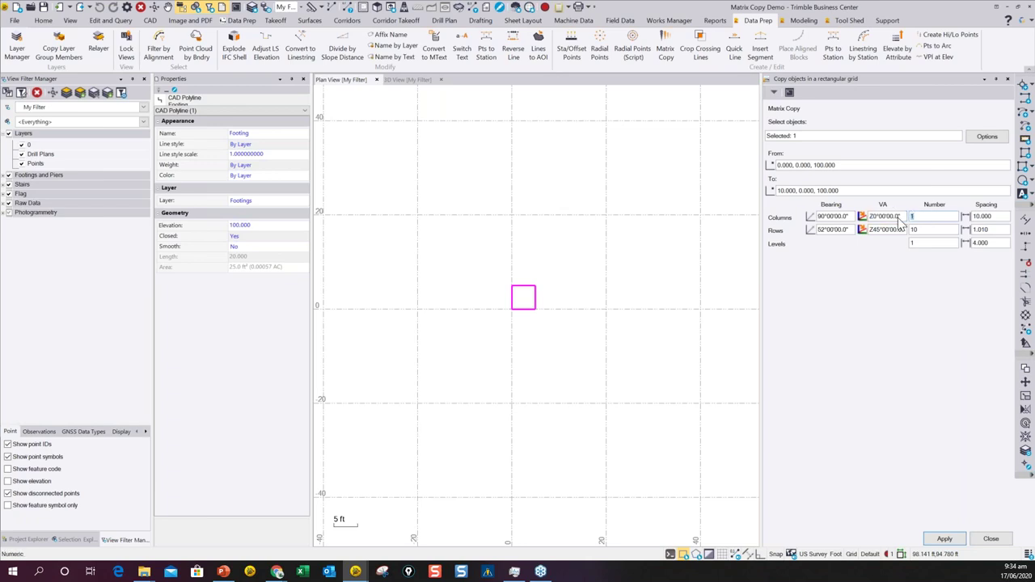
type("5")
left_click(994, 216)
Step: Set the row bearing to 0° and the row spacing to 7.5 ft
left_click(845, 230)
type("0")
key("Tab")
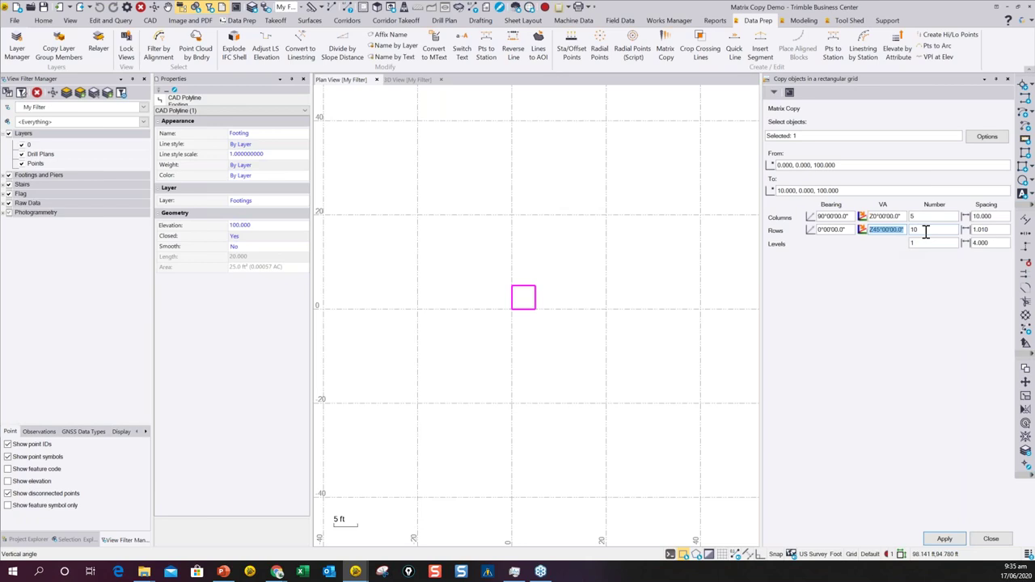
left_click(994, 230)
type("7")
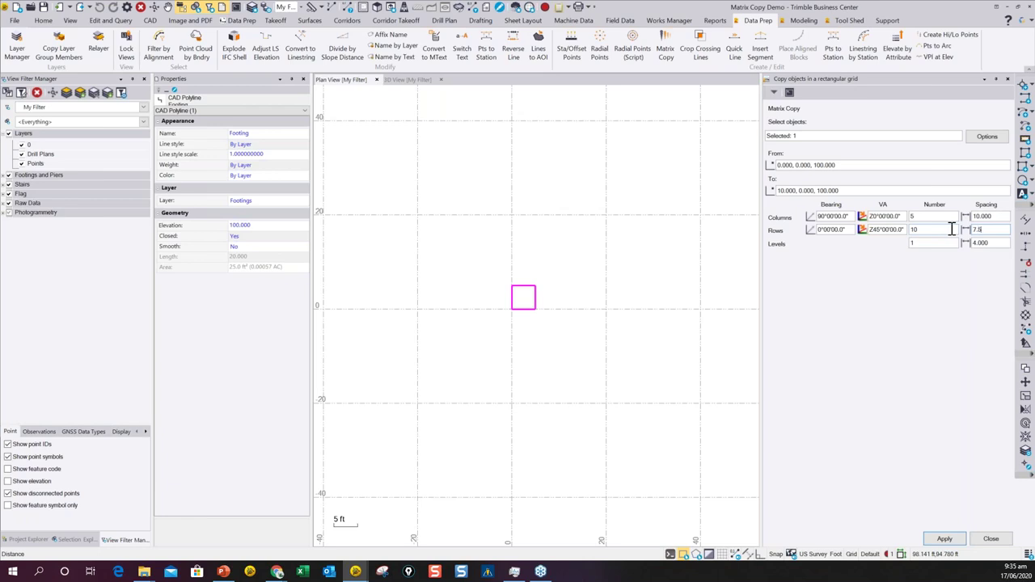
type(".5")
Step: Set the number of levels to 2 and create the array of footing copies
key("Tab")
type("2")
key("Tab")
left_click(946, 540)
Step: Examine the arrayed footings in plan and in 3D, checking how the rows step up and the levels stack
scroll(638, 288, "down", 4)
scroll(628, 316, "down", 1)
right_click(628, 314)
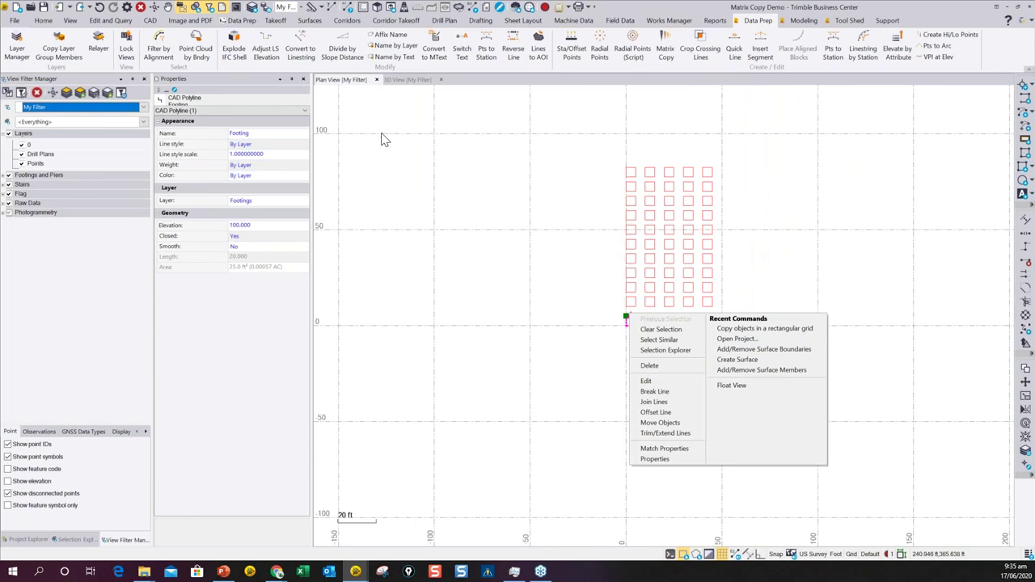
left_click(410, 80)
middle_click_drag(633, 315, 728, 271)
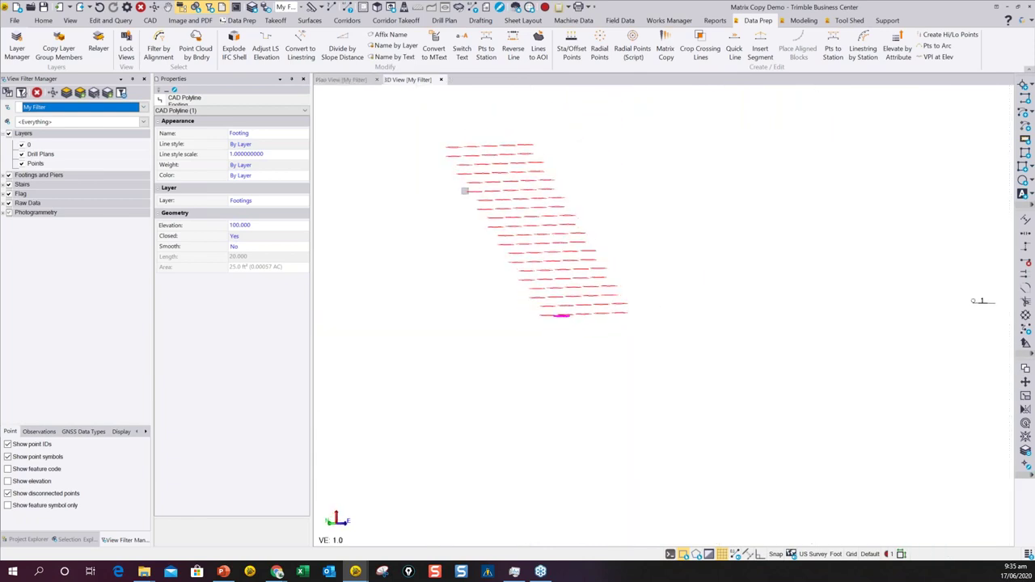
scroll(551, 322, "up", 1)
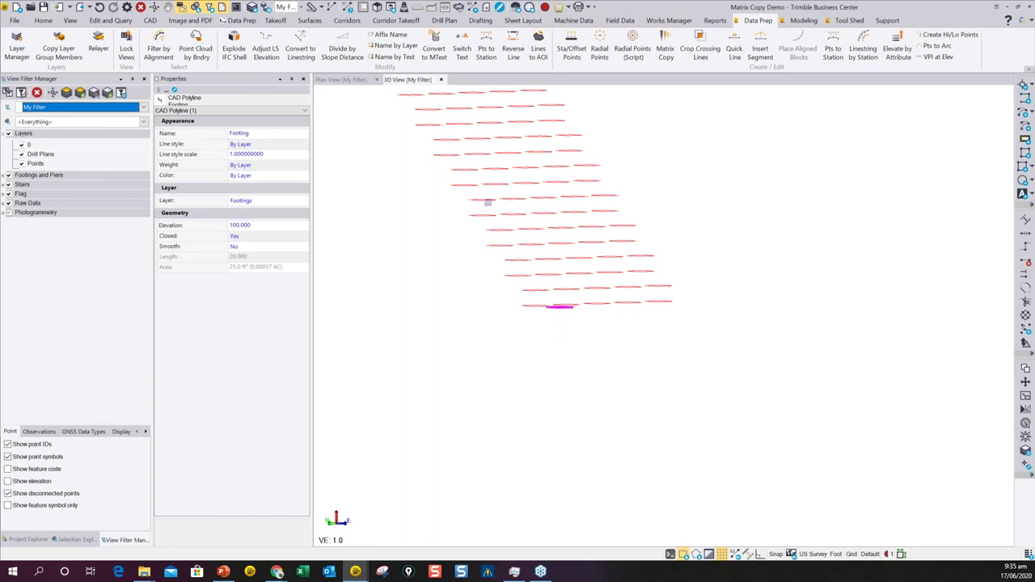
middle_click_drag(471, 150, 882, 241)
scroll(527, 226, "up", 1)
middle_click_drag(737, 244, 691, 307)
scroll(477, 253, "up", 2)
scroll(473, 253, "up", 1)
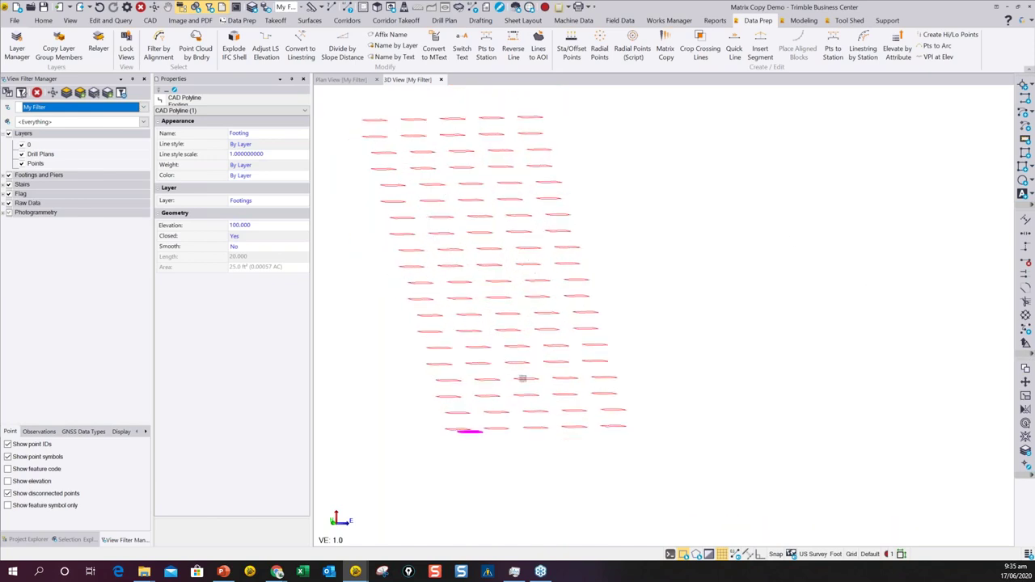
scroll(526, 380, "down", 1)
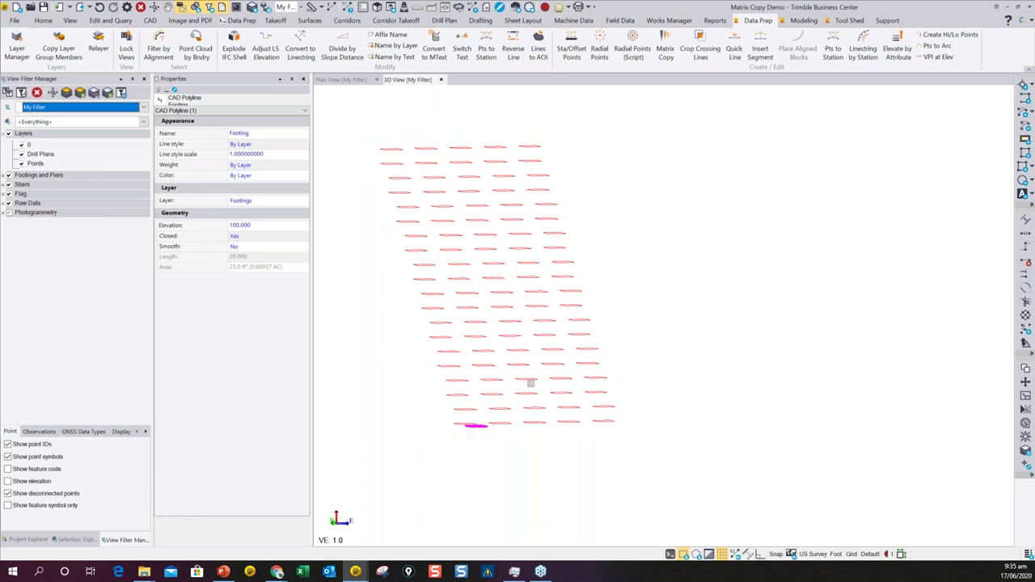
scroll(522, 387, "down", 1)
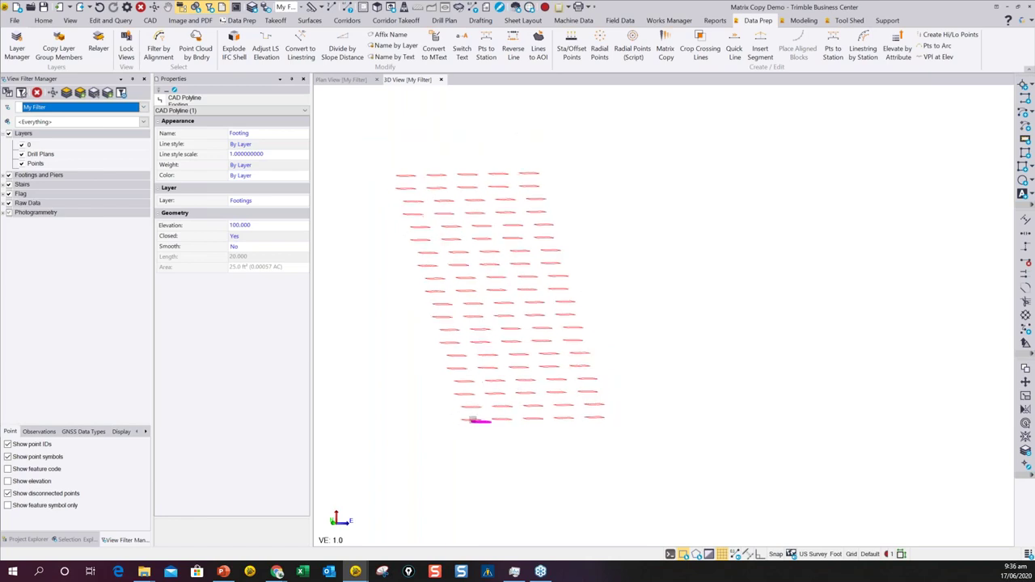
middle_click_drag(476, 410, 807, 362)
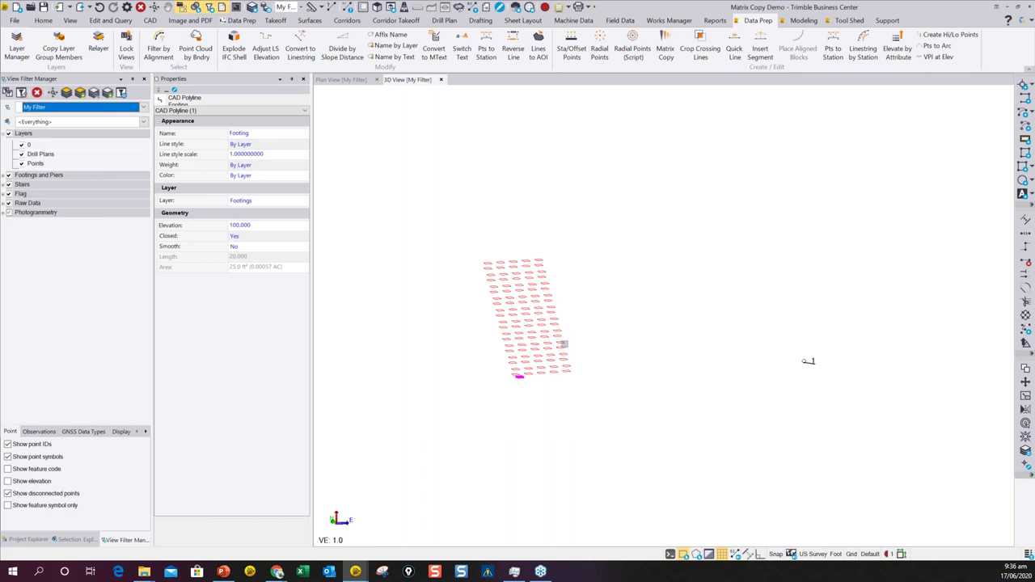
Step: Open the project Nudge Line and Node.vce from the 05 - Nudge Line and Node folder without saving the current project's changes
left_click(14, 20)
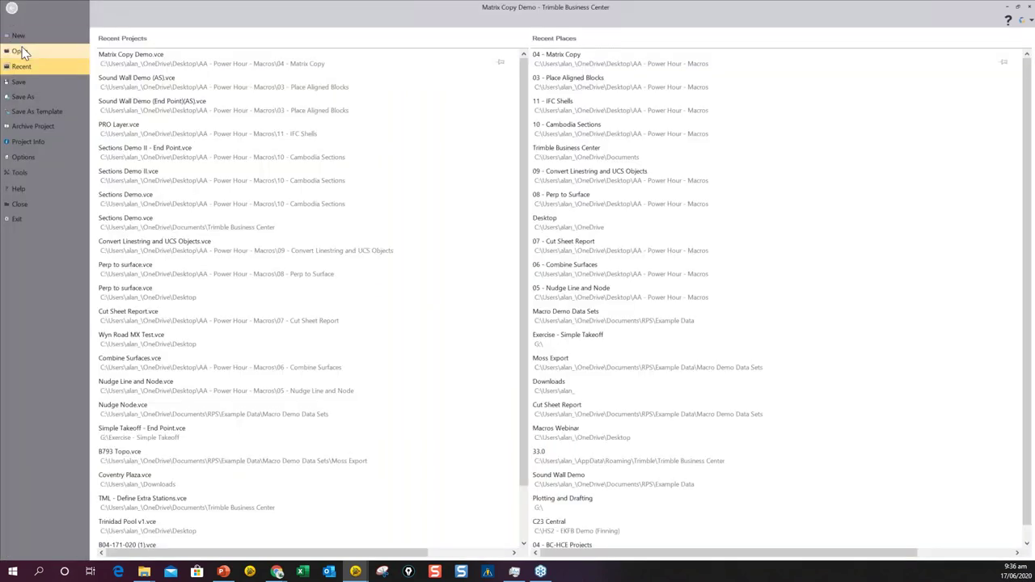
left_click(21, 51)
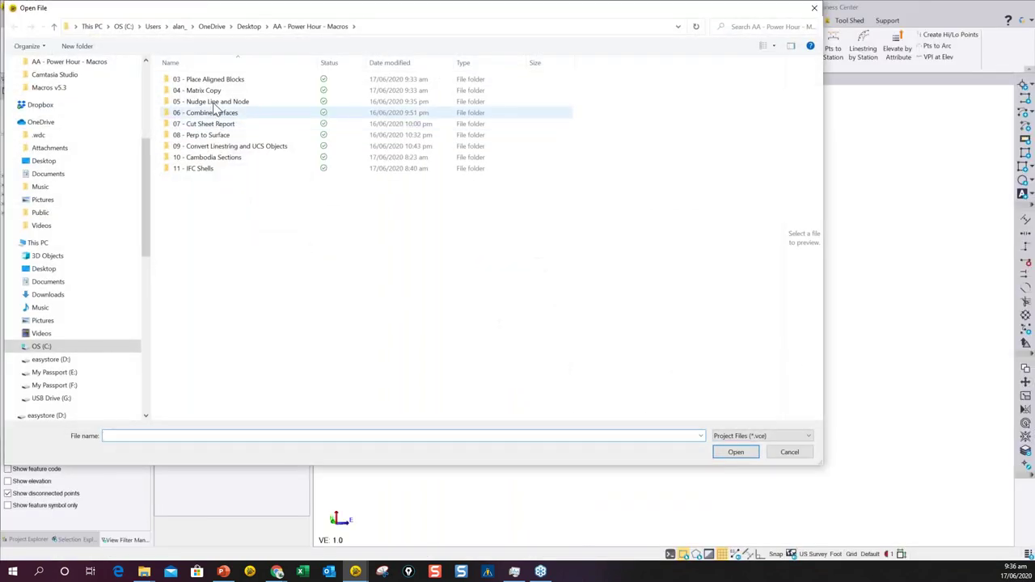
double_click(214, 102)
left_click(206, 91)
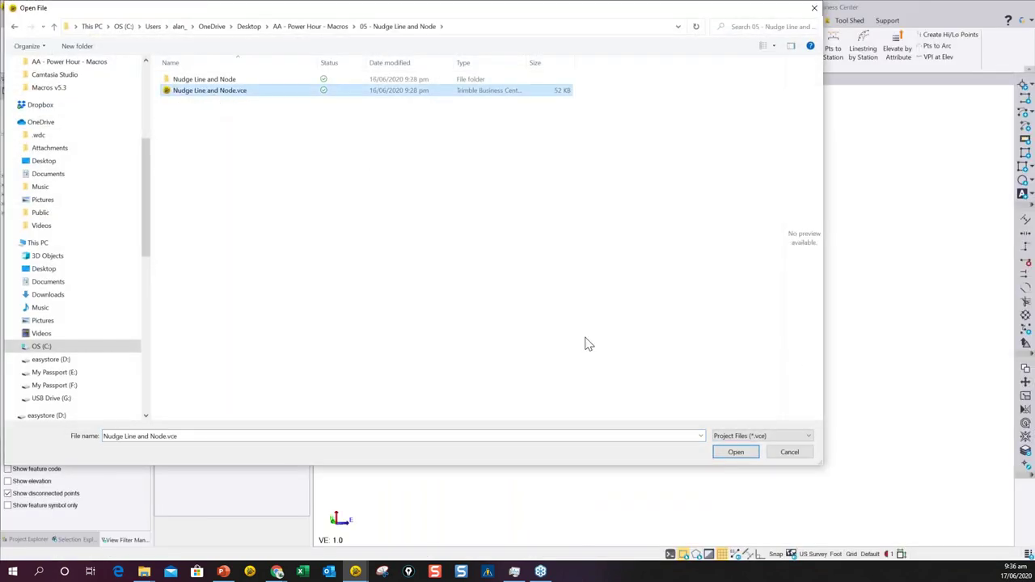
left_click(734, 452)
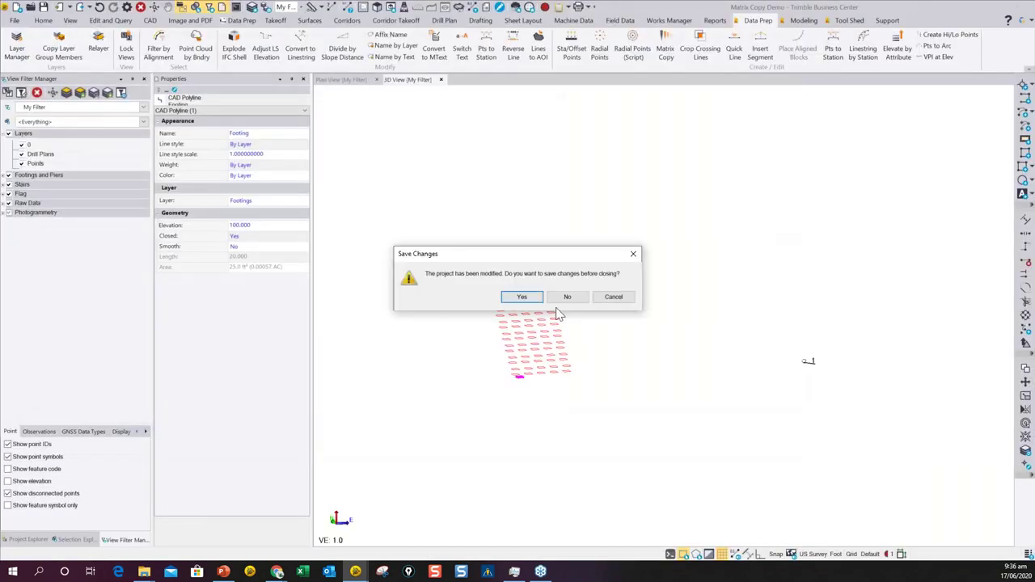
left_click(568, 297)
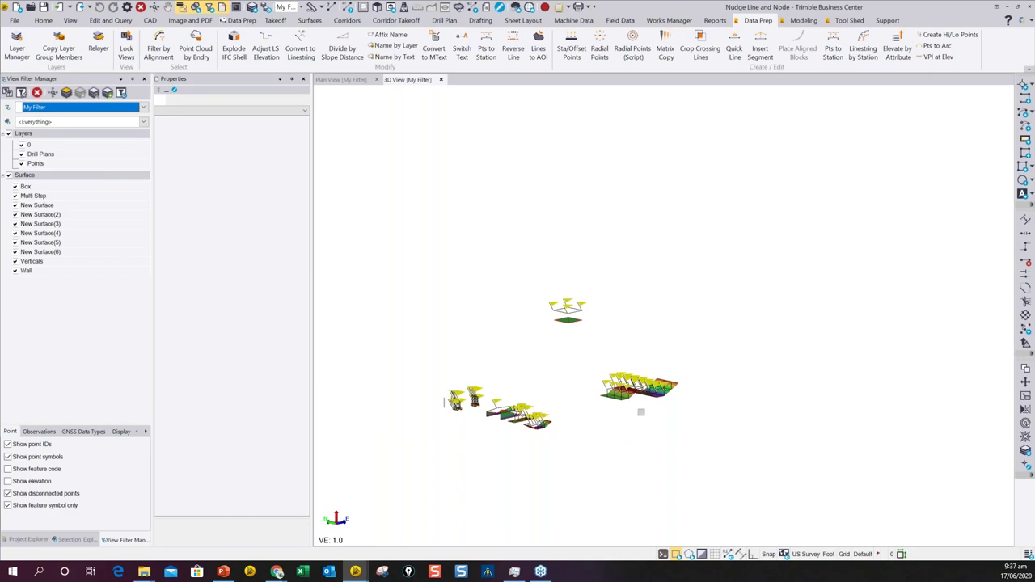
Step: Examine the sample surfaces, flagged linework and vertical lines of the nudge project in 3D
scroll(487, 429, "up", 5)
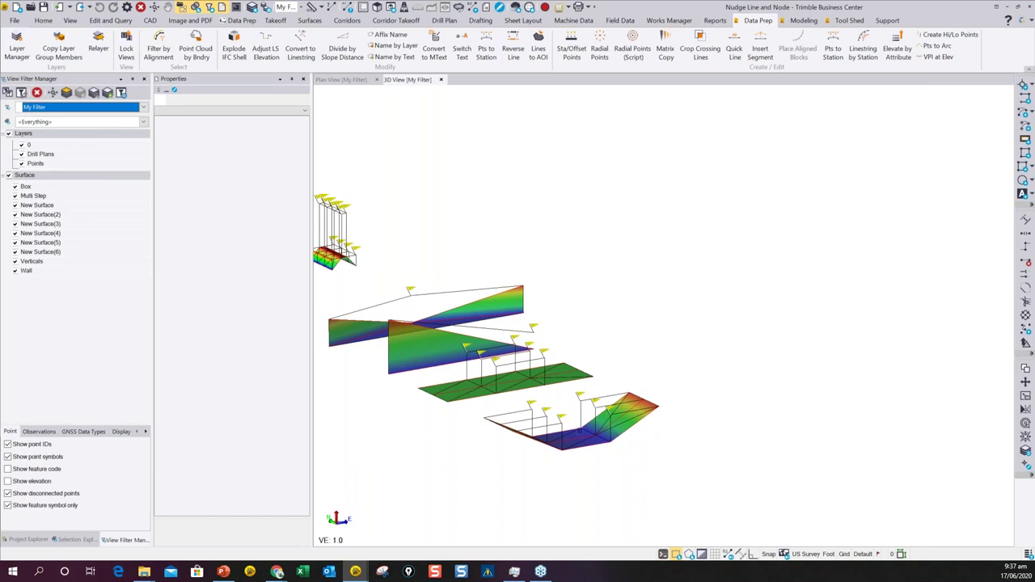
scroll(598, 407, "down", 3)
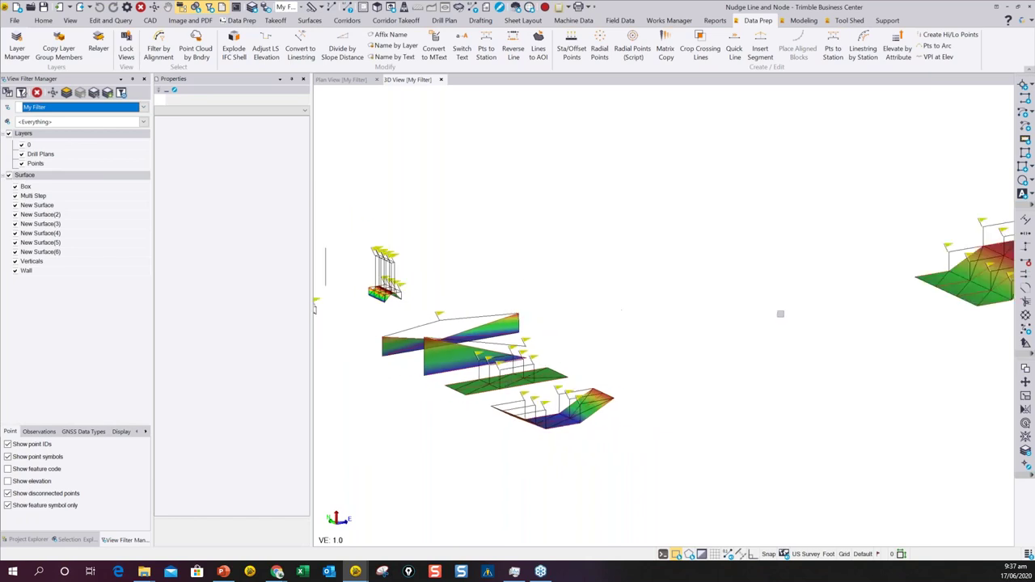
scroll(676, 346, "down", 2)
middle_click_drag(677, 346, 690, 367)
scroll(658, 358, "down", 5)
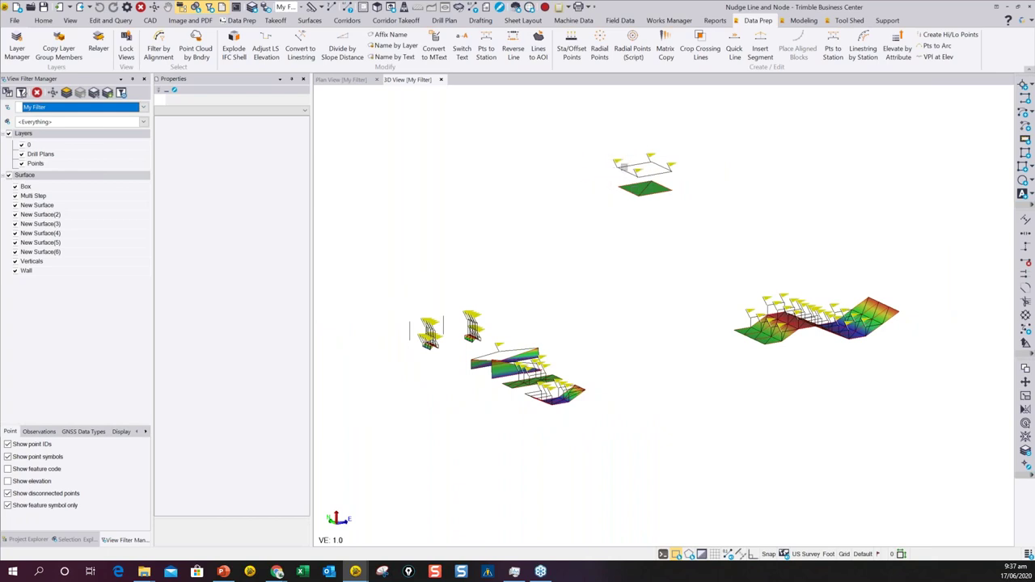
scroll(444, 351, "up", 5)
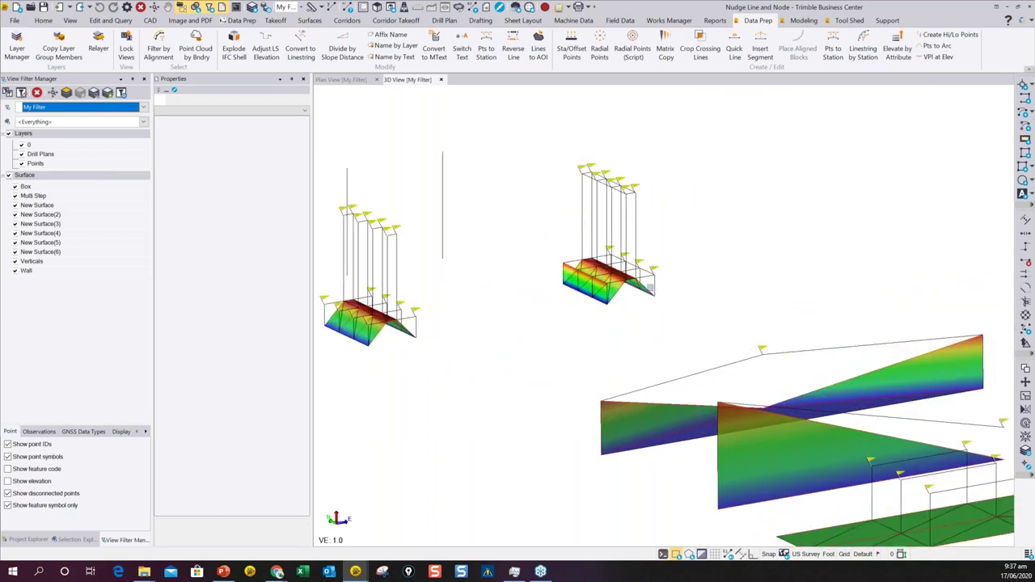
middle_click_drag(561, 278, 463, 245)
middle_click_drag(432, 202, 481, 264)
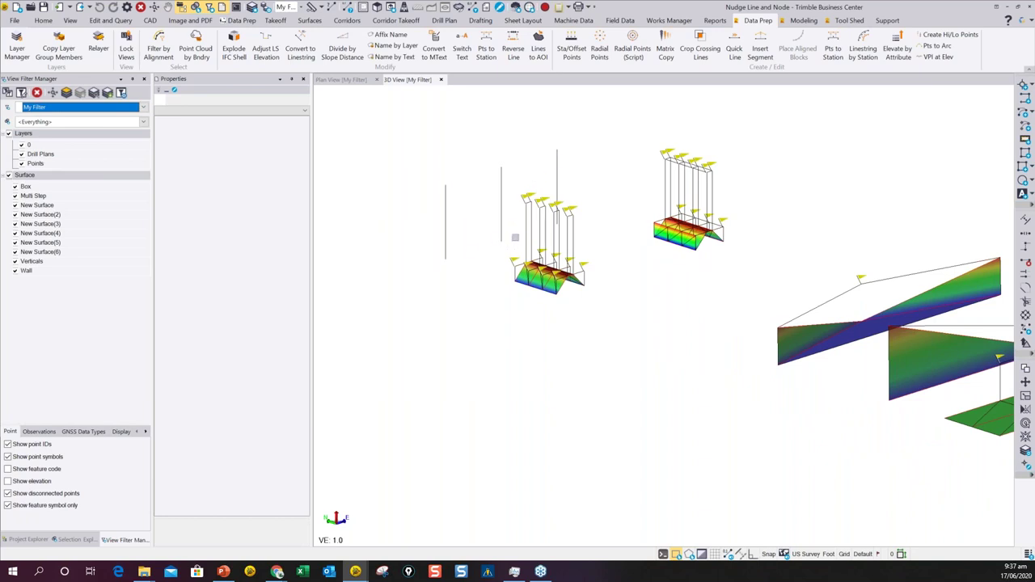
scroll(502, 242, "down", 3)
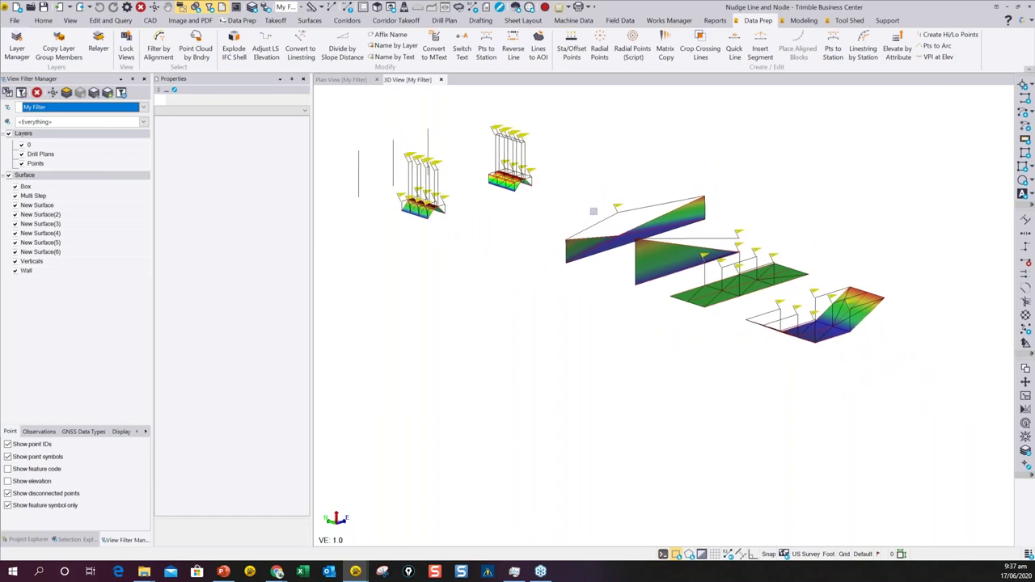
middle_click_drag(823, 342, 690, 356)
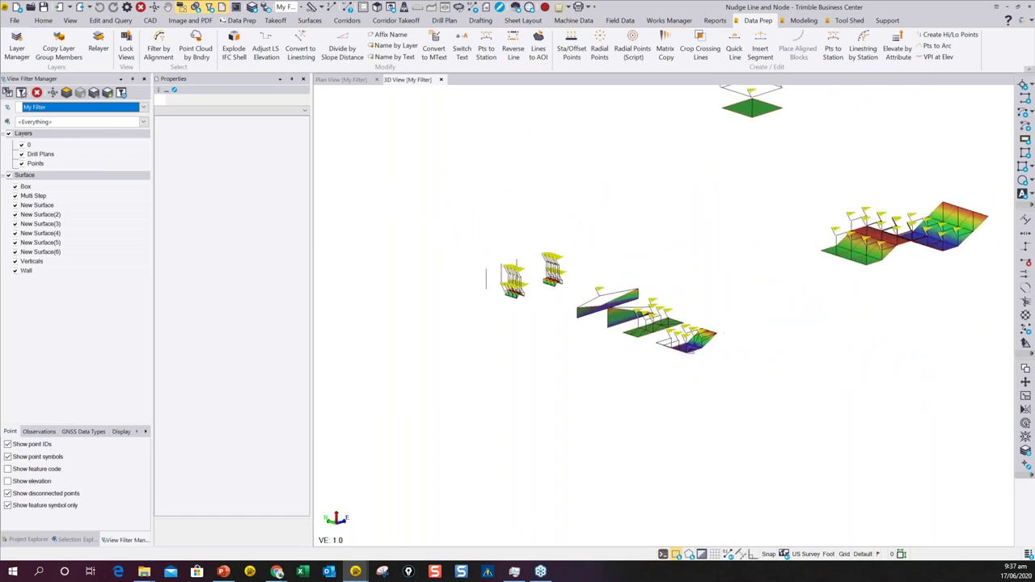
middle_click_drag(752, 355, 642, 391, "shift")
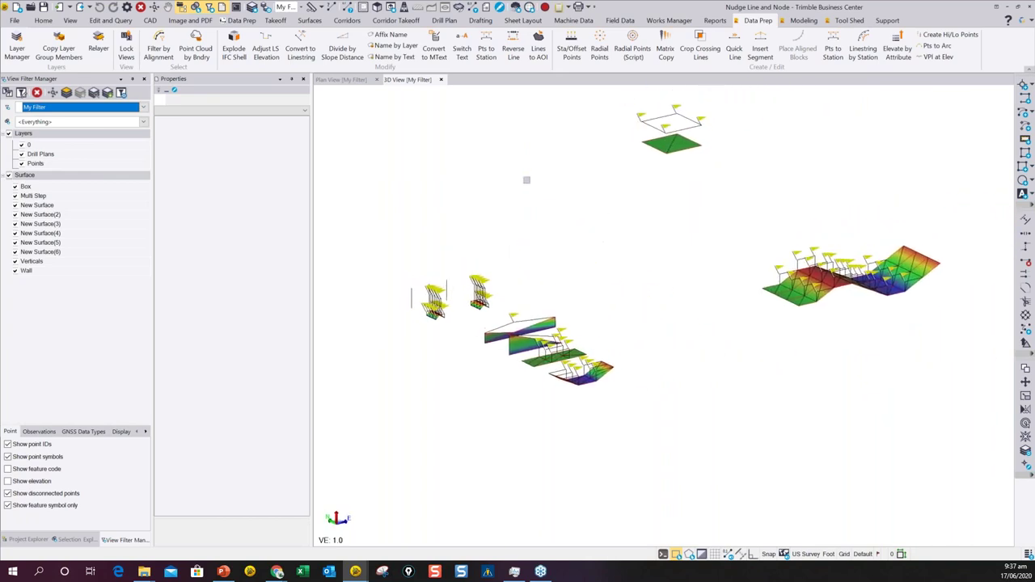
Step: Start Nudge and move the entire Base of Wall linestring at the foot of the stepped wall surface left by 0.010 ft
left_click(802, 21)
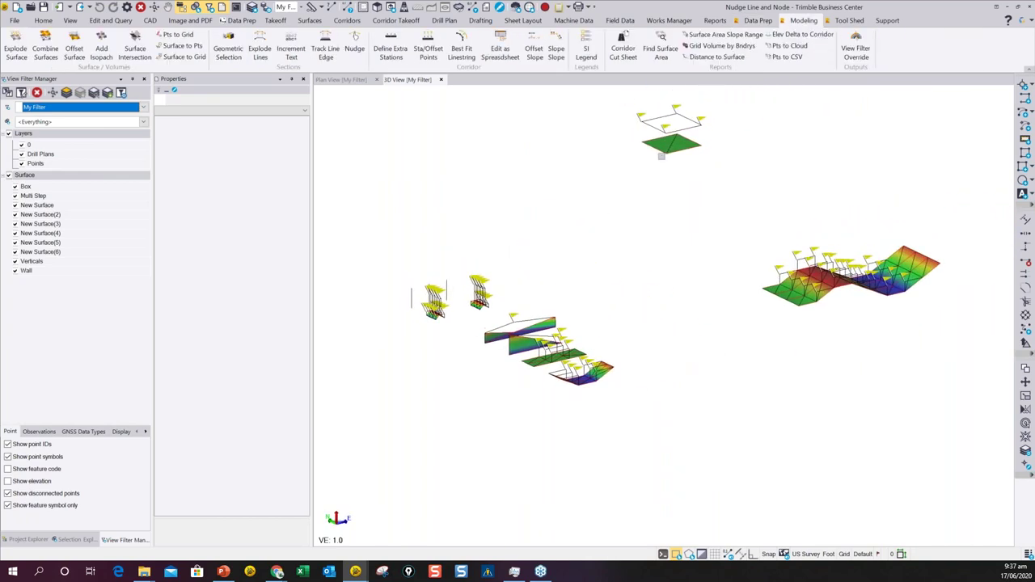
left_click(354, 47)
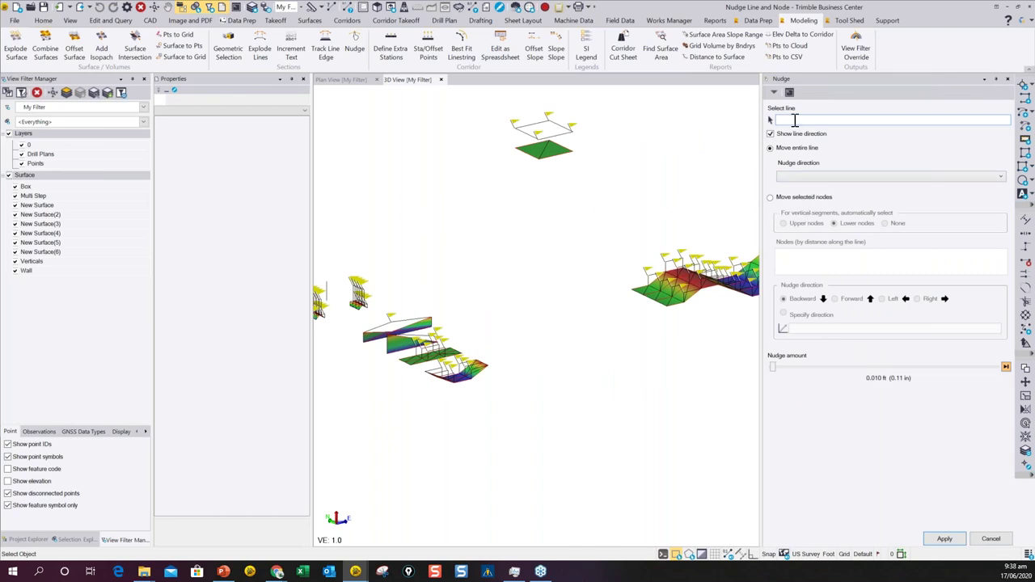
middle_click_drag(461, 283, 501, 311)
scroll(501, 311, "up", 3)
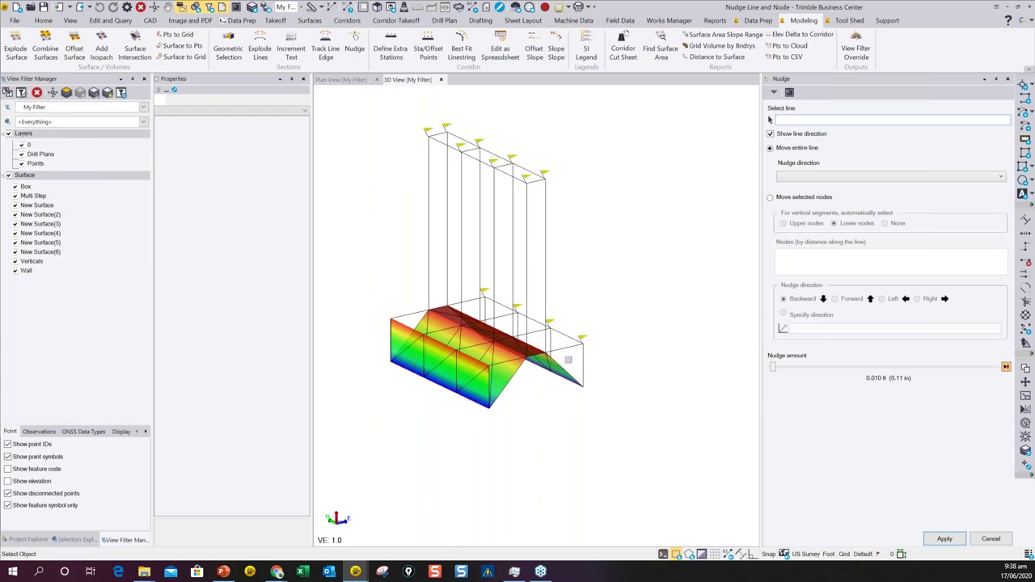
left_click(477, 402)
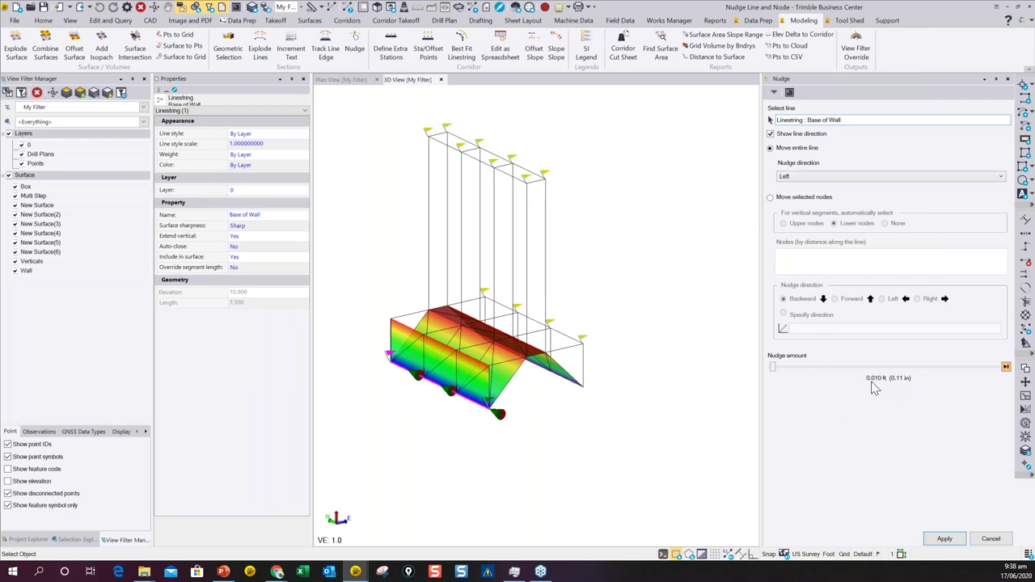
left_click(944, 539)
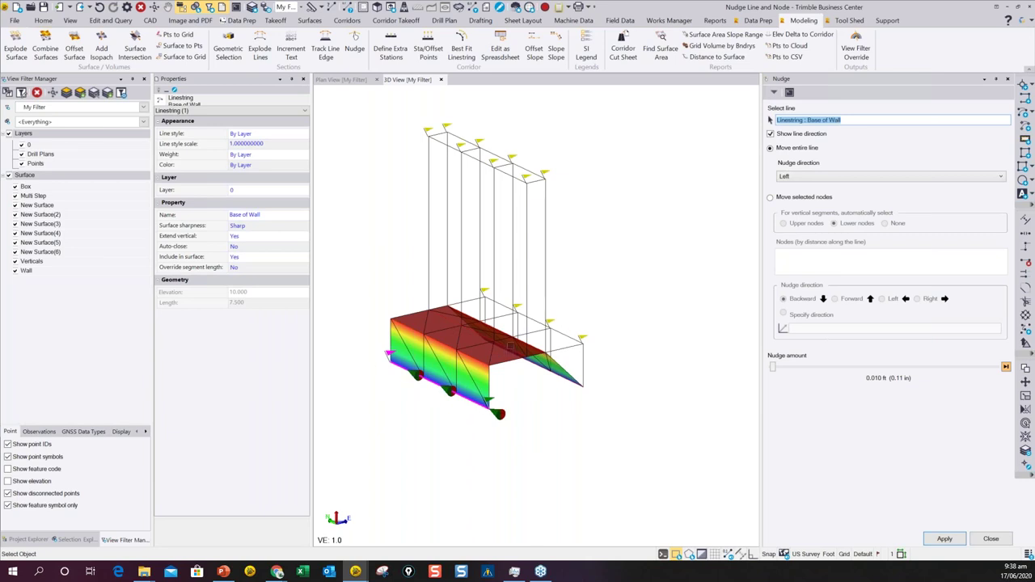
Step: Nudge the inner Base of Wall linestring left by 0.010 ft as an entire line
left_click(509, 346)
left_click(943, 539)
middle_click_drag(606, 356, 610, 306)
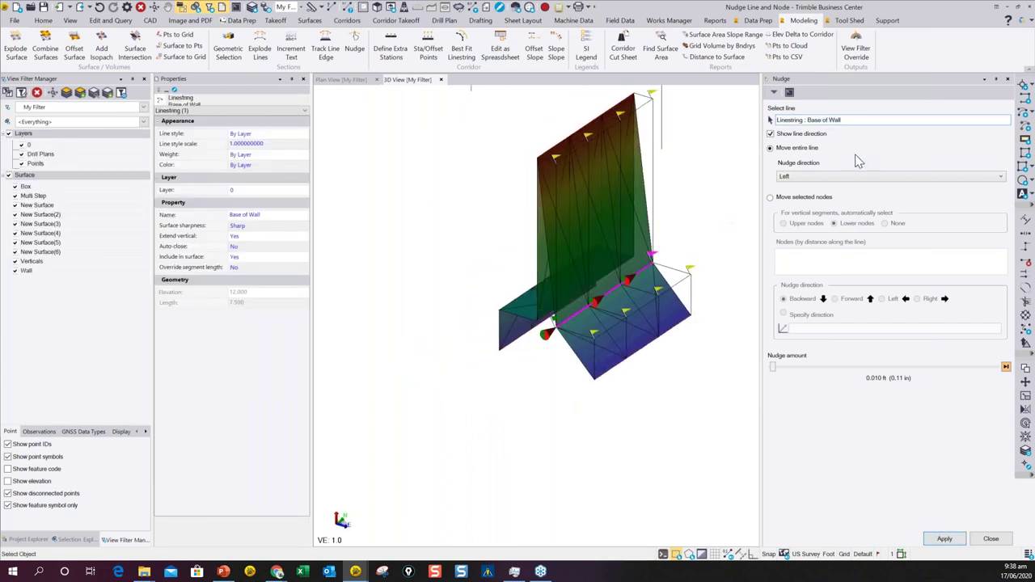
Step: Change the nudge direction to Right and nudge the remaining wall linestrings on the opposite side by 0.010 ft
left_click(791, 181)
left_click(792, 195)
left_click(943, 539)
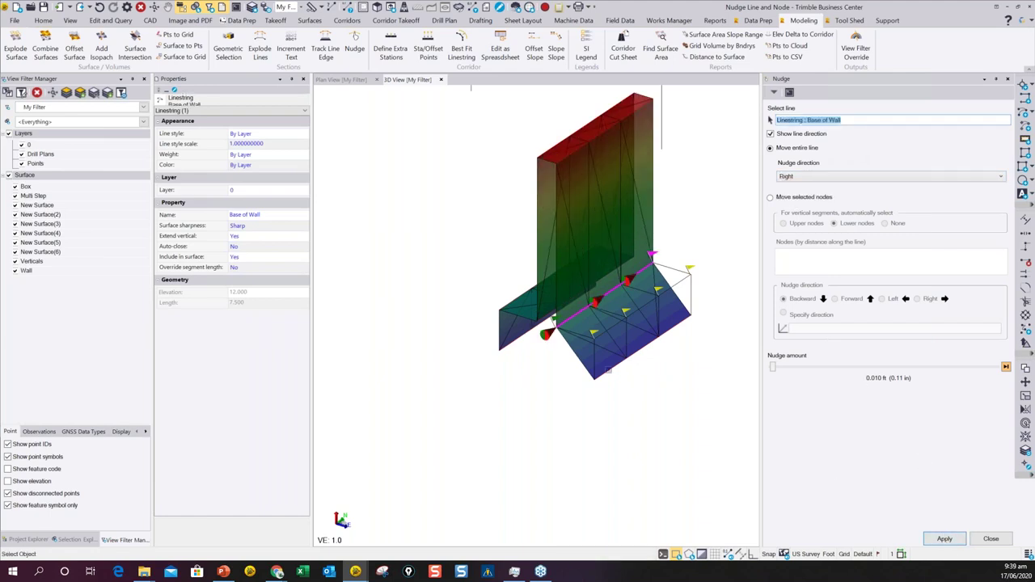
left_click(944, 539)
middle_click_drag(647, 355, 688, 386)
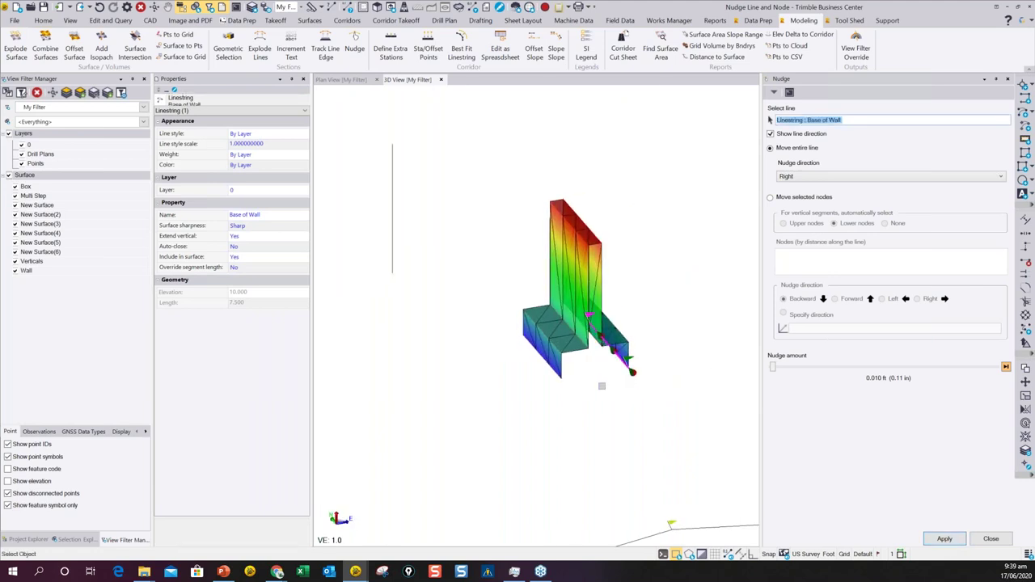
Step: Switch Nudge to moving selected nodes and pick the Test linestrings across the U-shaped surface
scroll(593, 348, "down", 5)
middle_click_drag(592, 339, 483, 199)
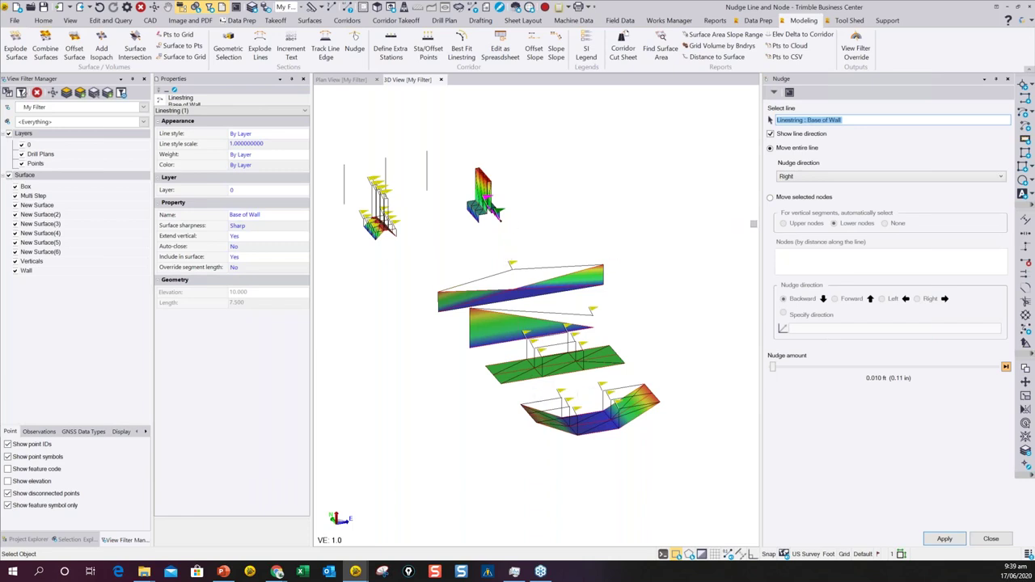
left_click(770, 197)
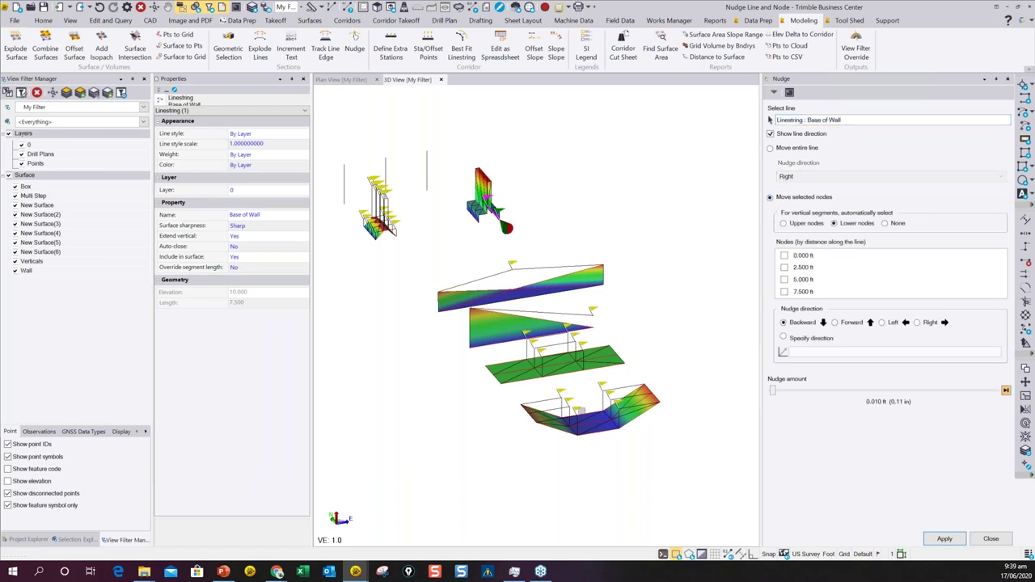
scroll(581, 411, "up", 3)
scroll(555, 420, "up", 3)
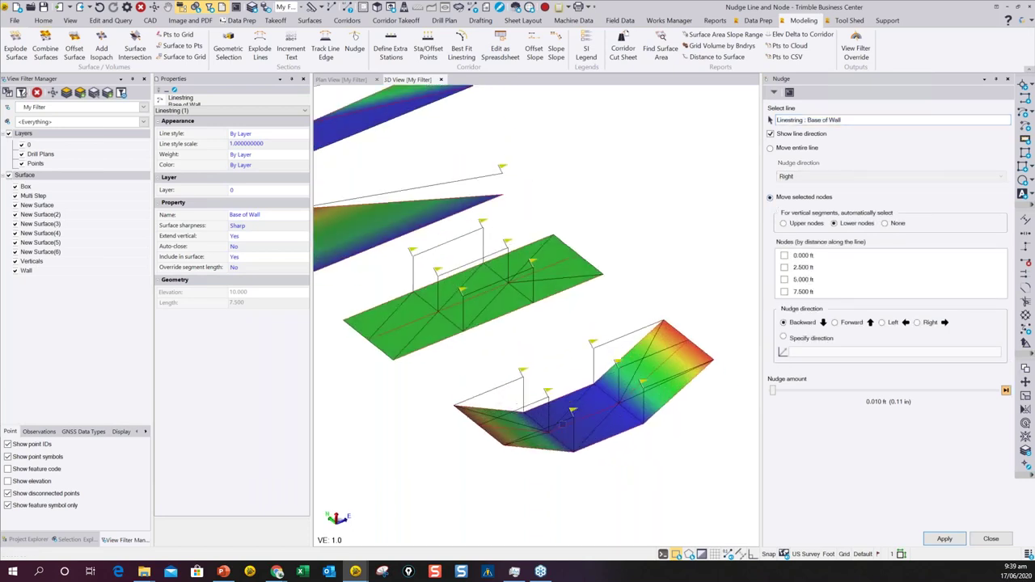
left_click(553, 423)
left_click(598, 441)
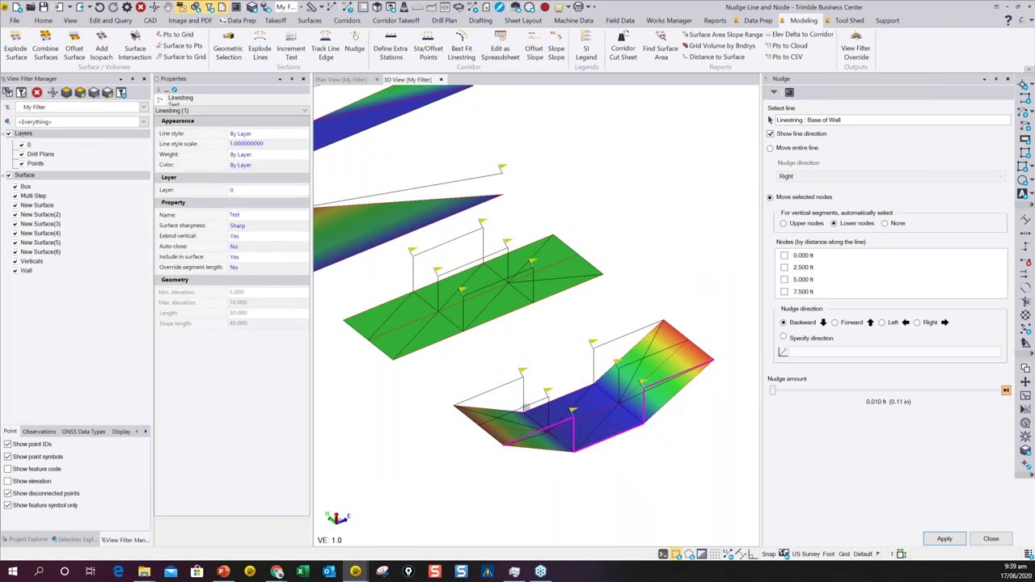
left_click(532, 400)
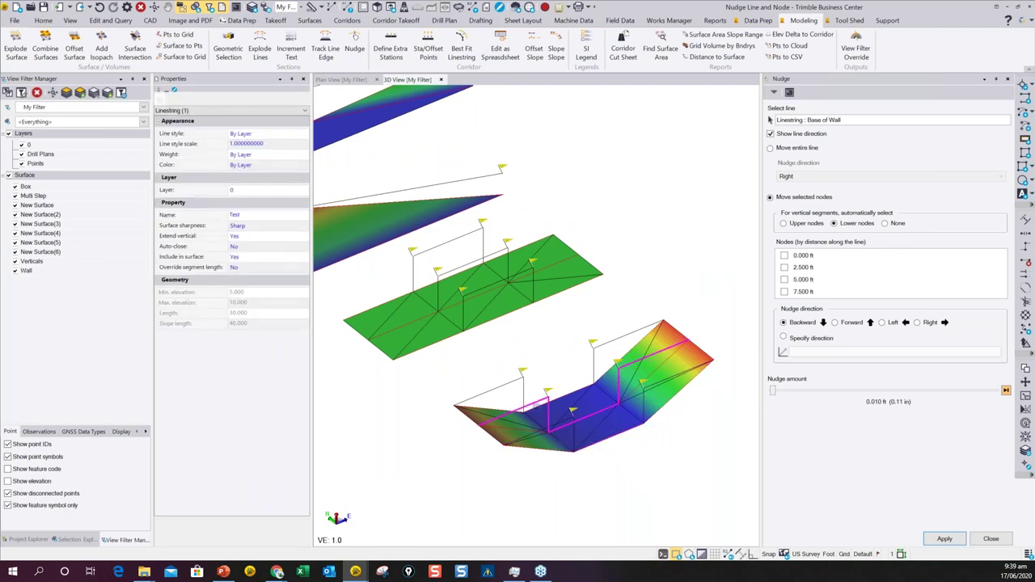
Step: Try to nudge the lower nodes of the Test linestring's vertical segments by 0.010 ft
left_click(783, 224)
left_click(833, 224)
scroll(572, 412, "down", 4)
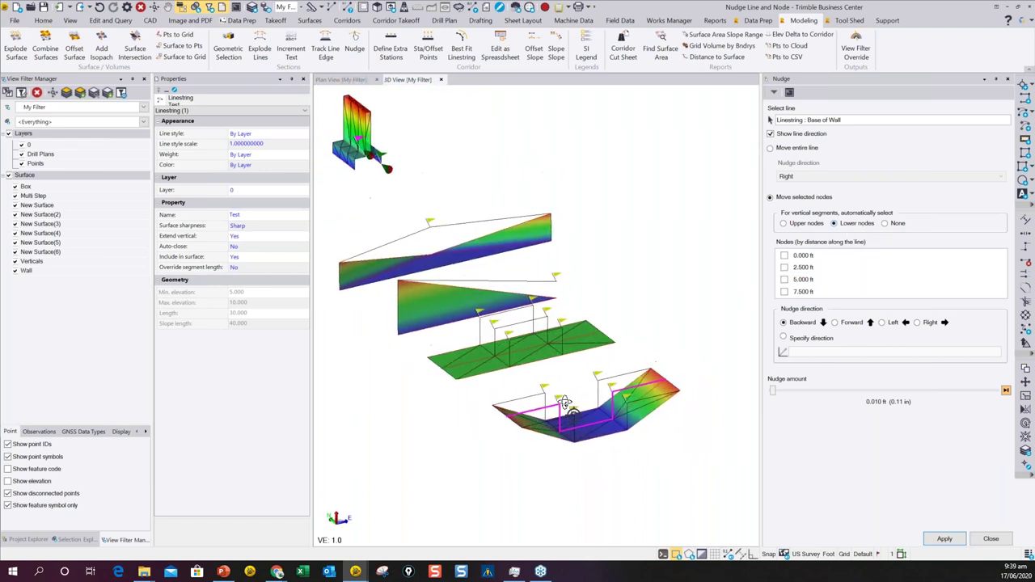
scroll(576, 424, "up", 5)
scroll(578, 437, "up", 3)
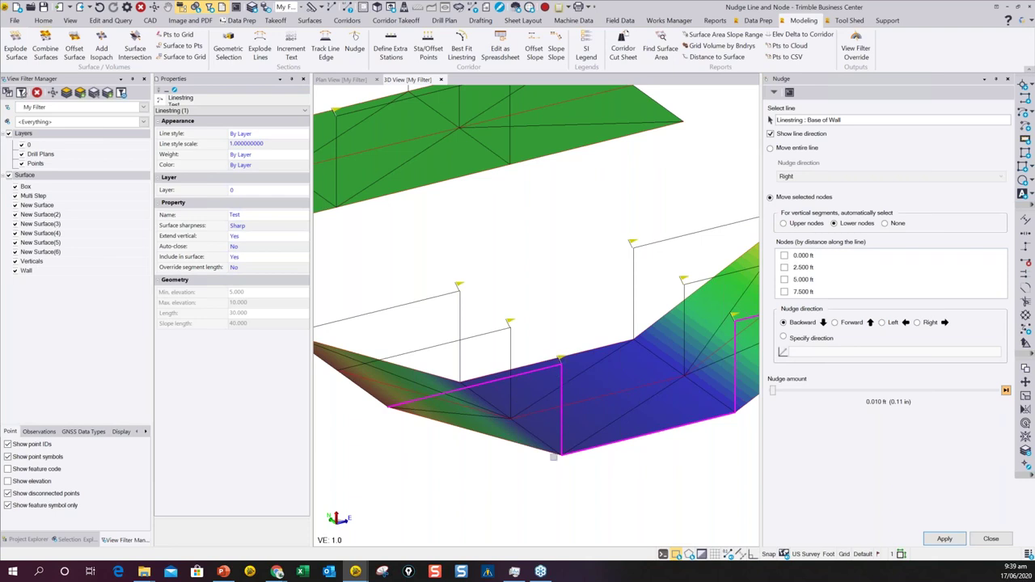
middle_click_drag(612, 418, 509, 457)
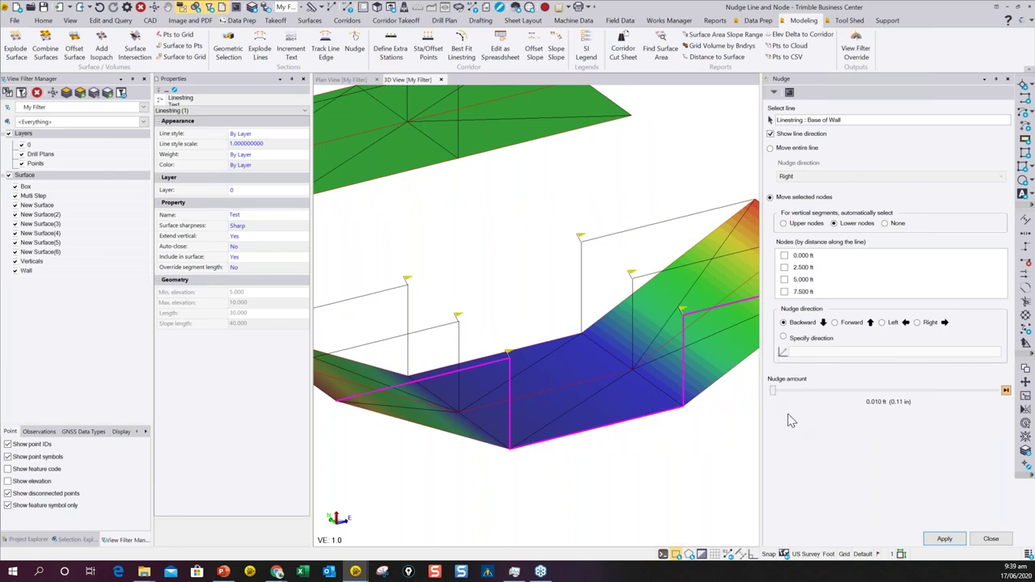
left_click(945, 540)
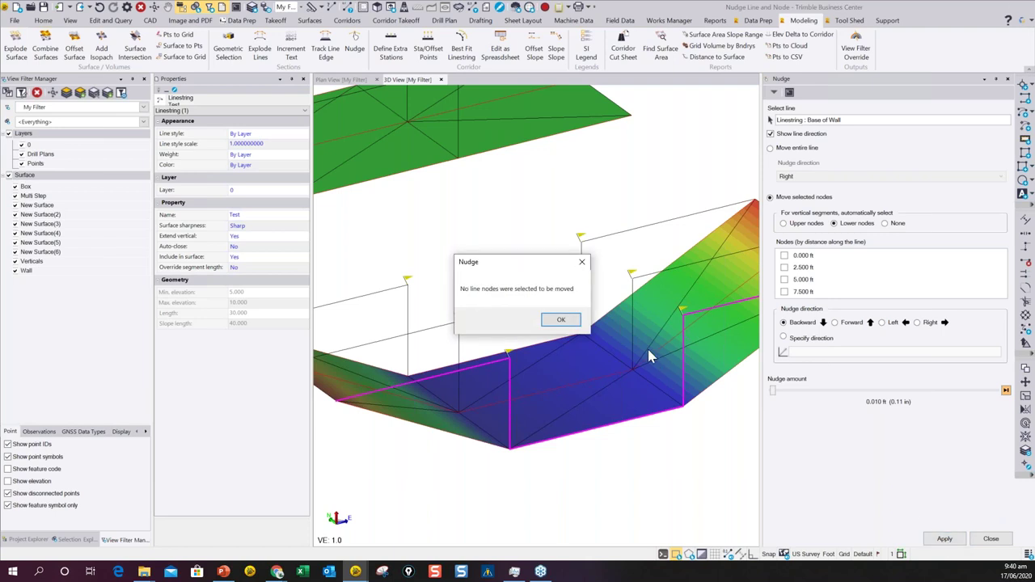
left_click(562, 322)
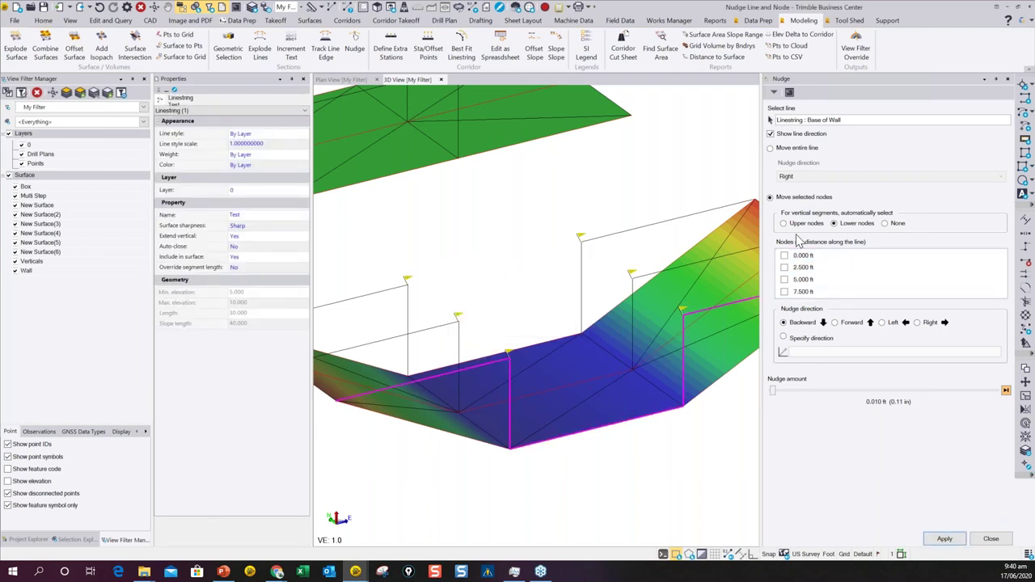
Step: Toggle Nudge between moving the entire line and moving selected nodes, and close the command
left_click(834, 225)
left_click(771, 148)
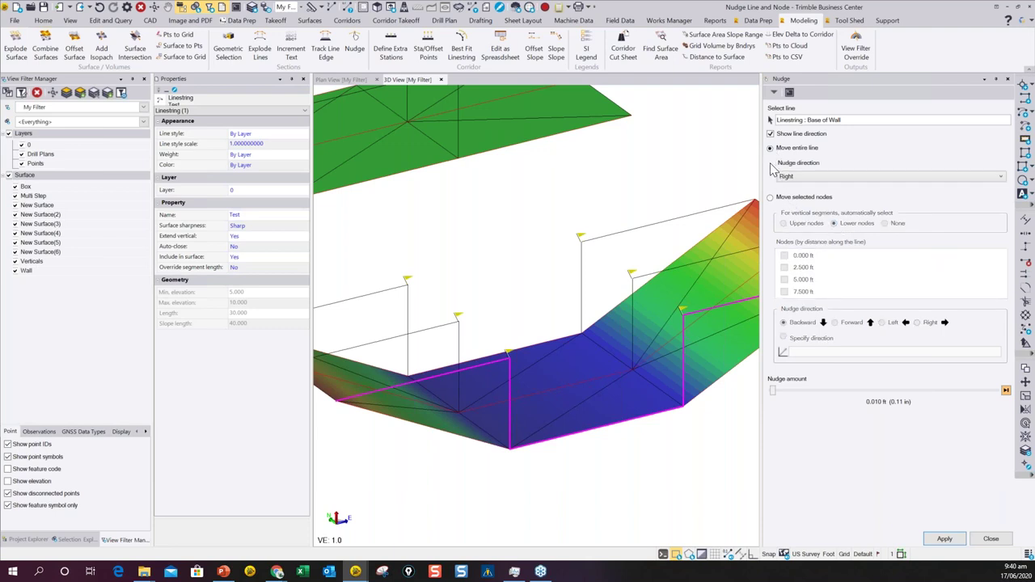
left_click(770, 197)
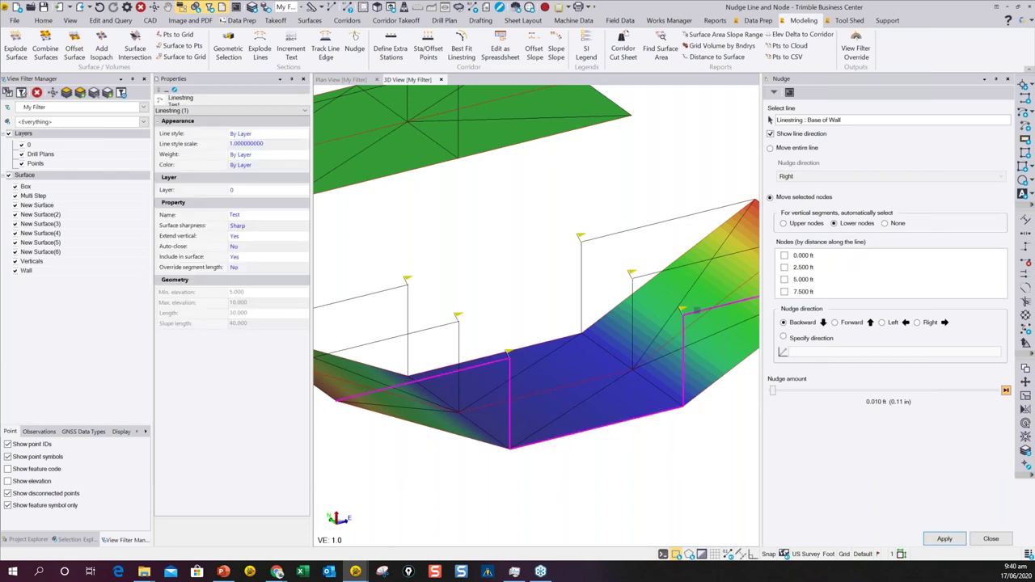
scroll(697, 311, "down", 2)
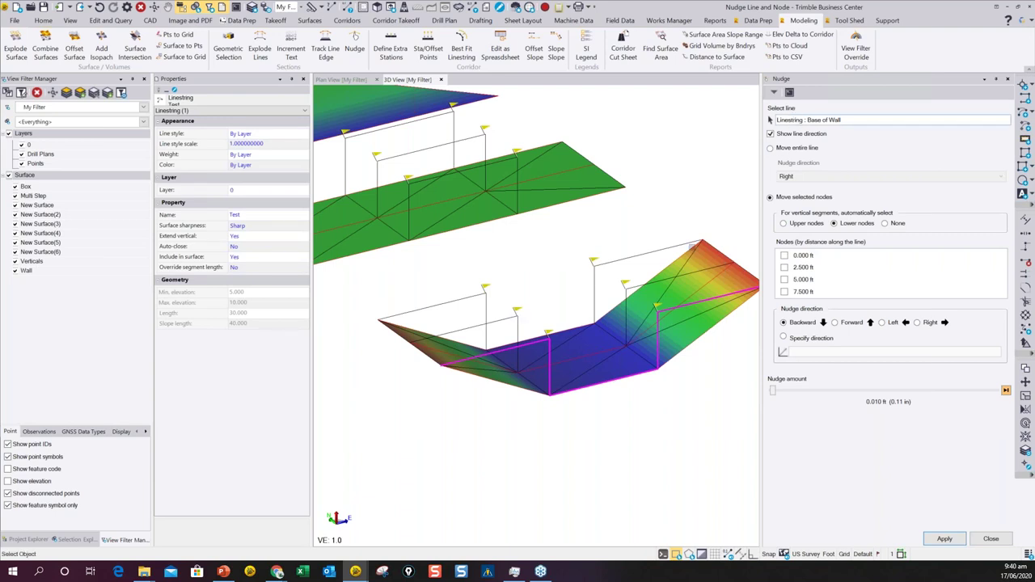
left_click(991, 538)
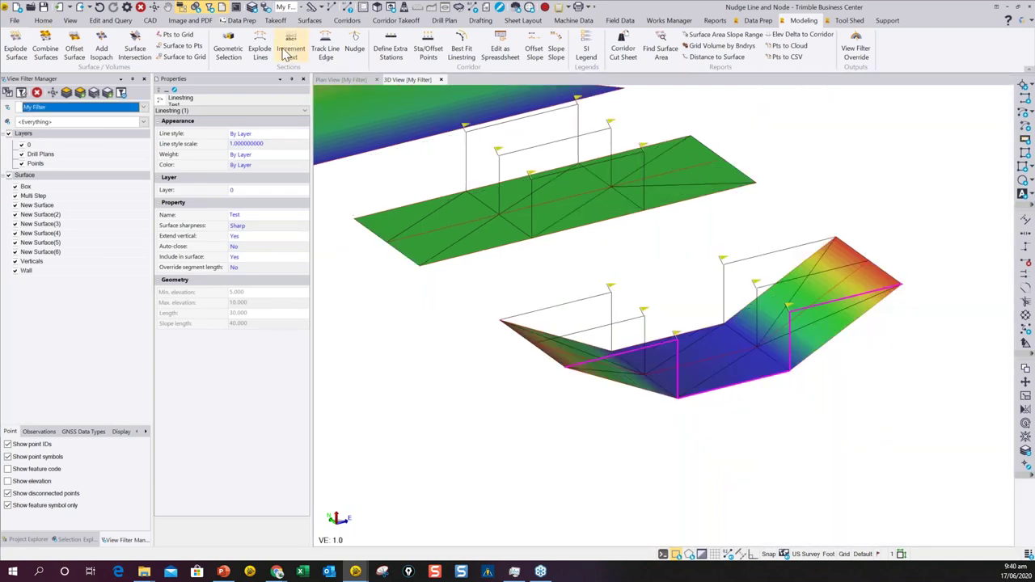
Step: Restart Nudge for selected nodes and move the lower vertical-segment nodes of the Test linestrings on both stepped surfaces by 0.010 ft
left_click(357, 42)
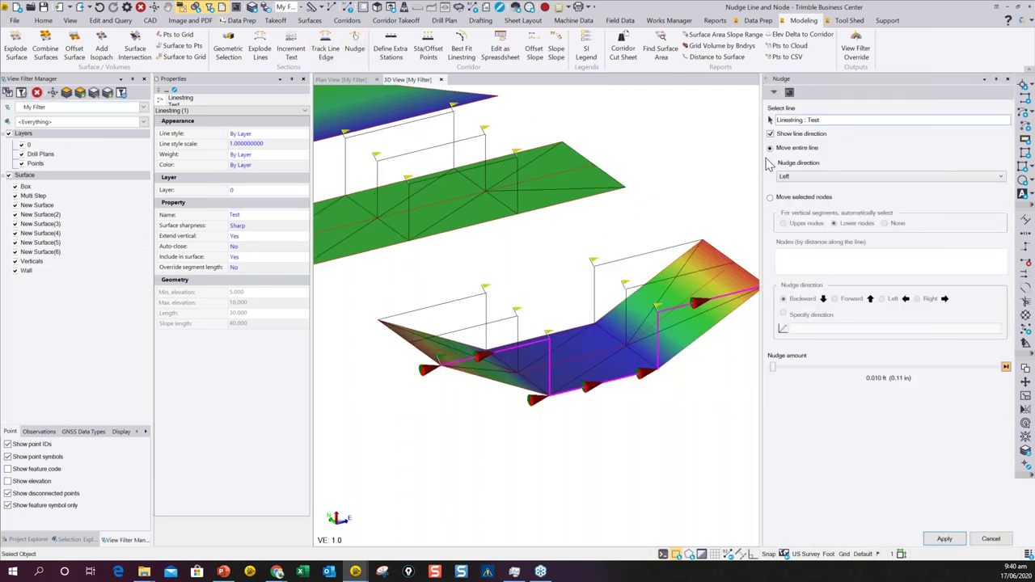
left_click(772, 198)
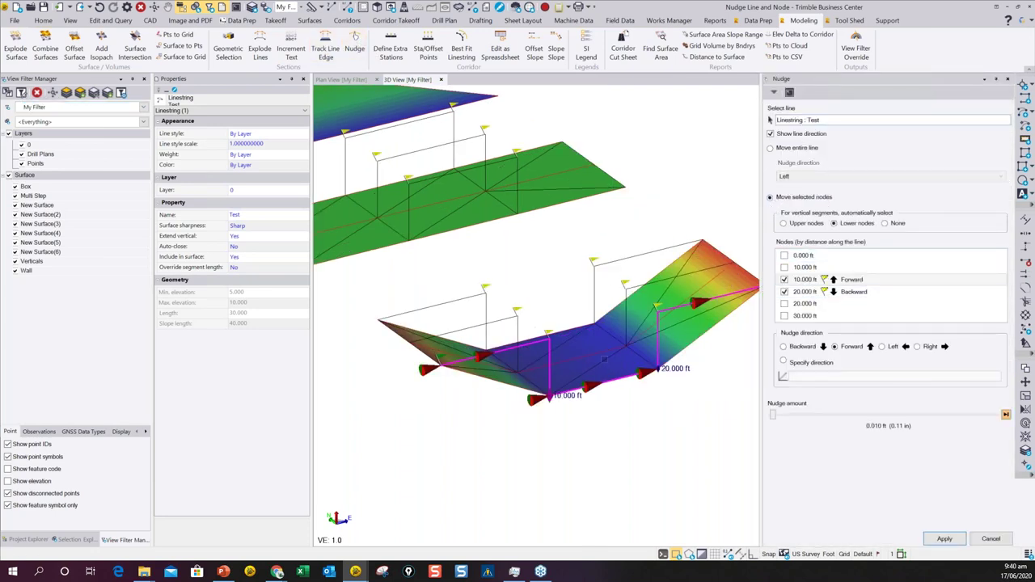
scroll(551, 382, "up", 2)
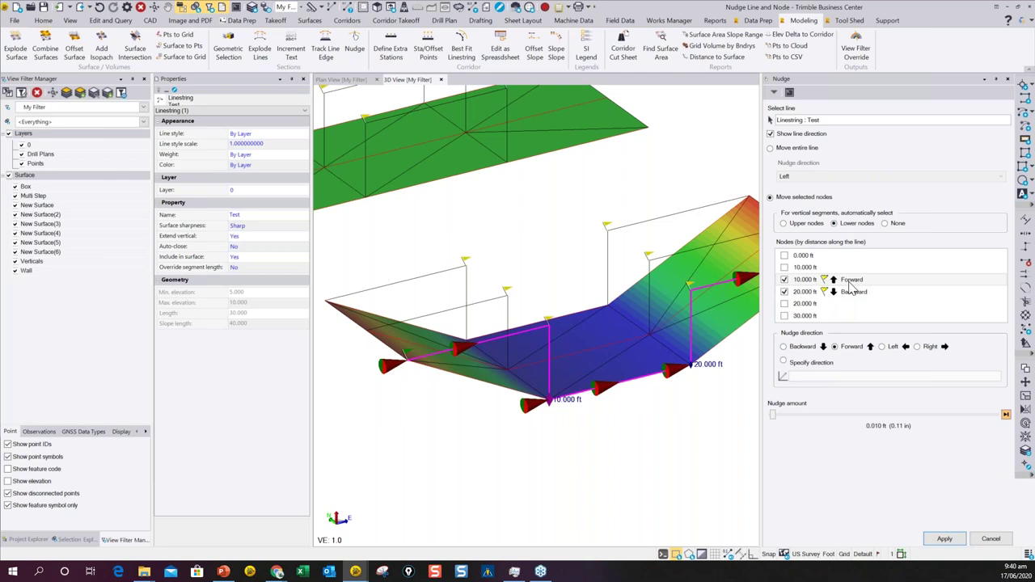
left_click(947, 540)
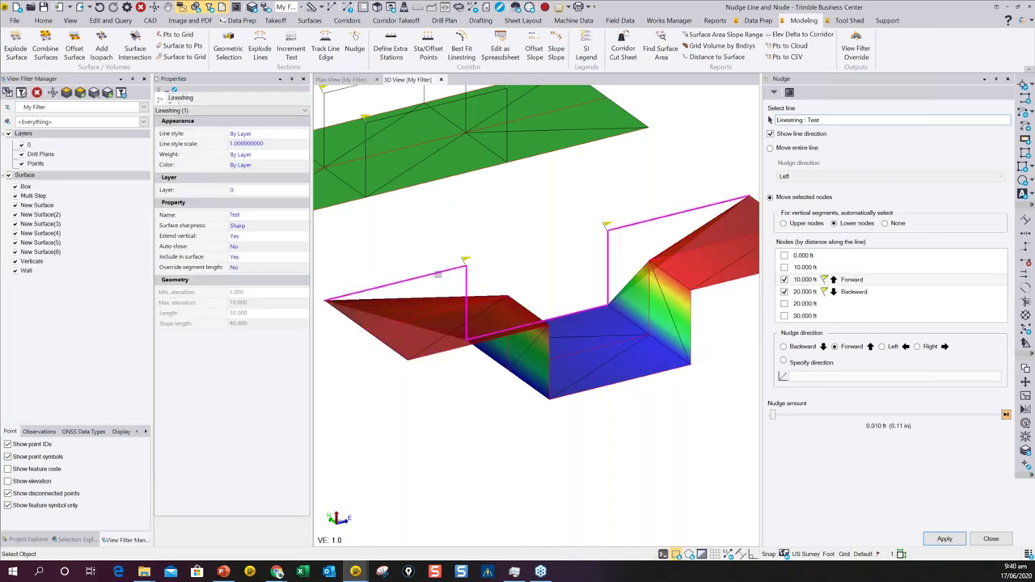
middle_click_drag(436, 273, 572, 386)
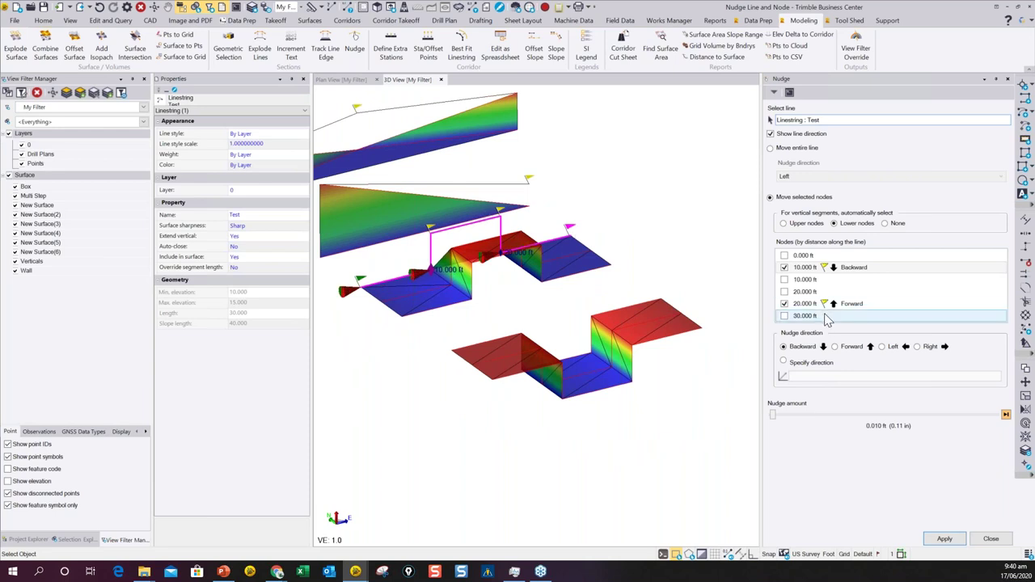
left_click(944, 538)
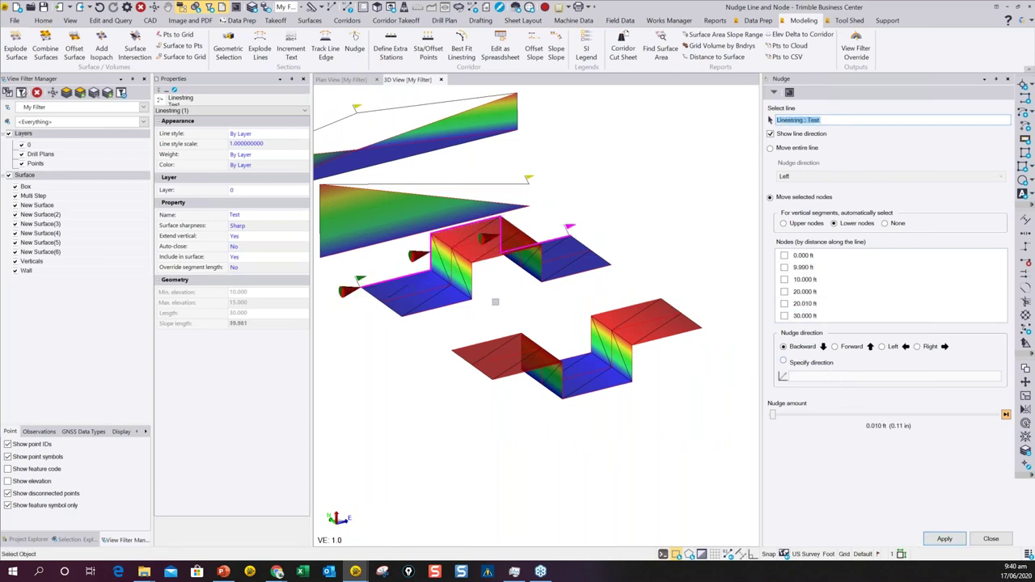
Step: Nudge the 30.000 ft node of the straight sloping Test linestring left by 0.010 ft
scroll(593, 318, "up", 3)
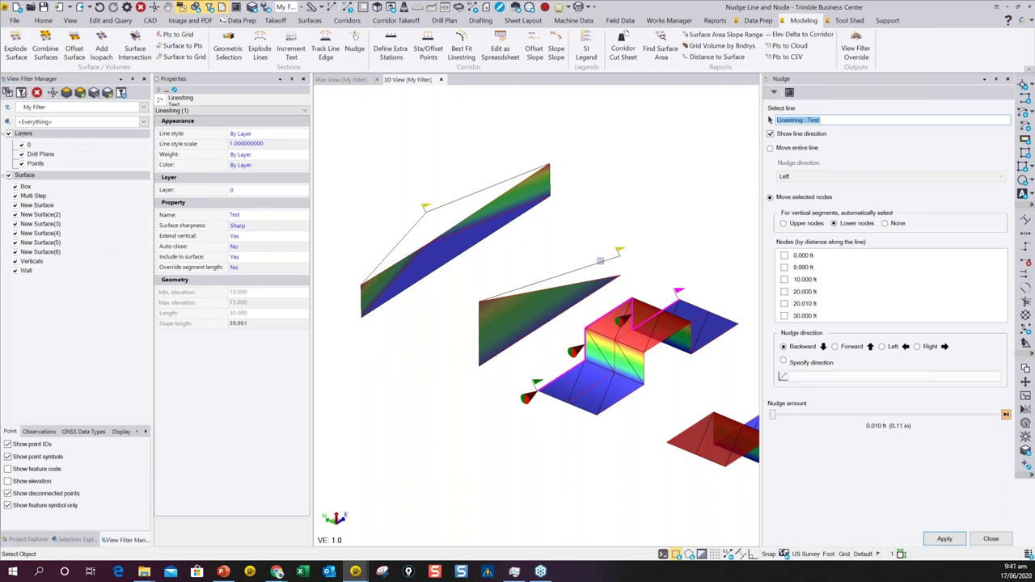
left_click(600, 261)
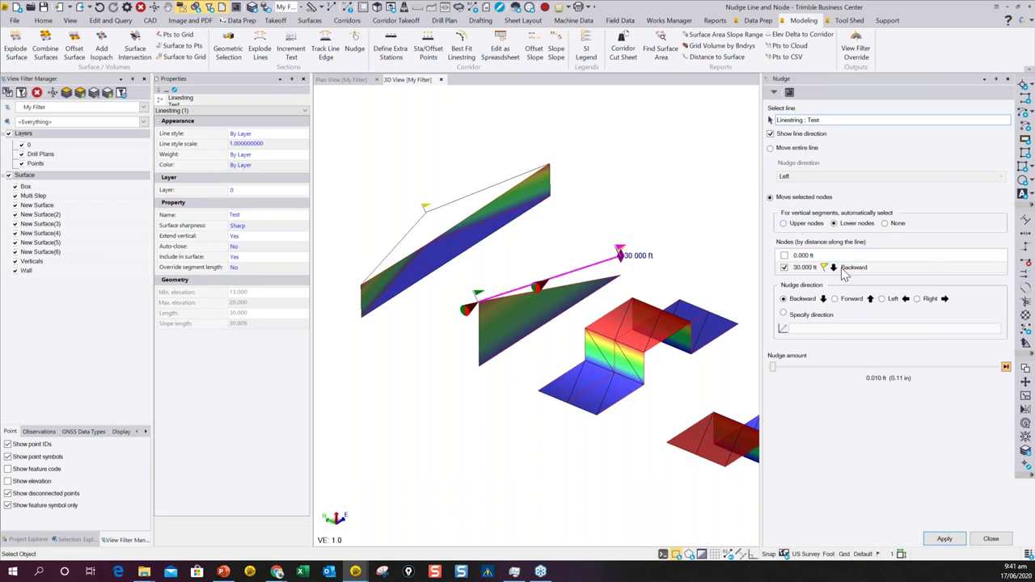
left_click(881, 300)
left_click(944, 539)
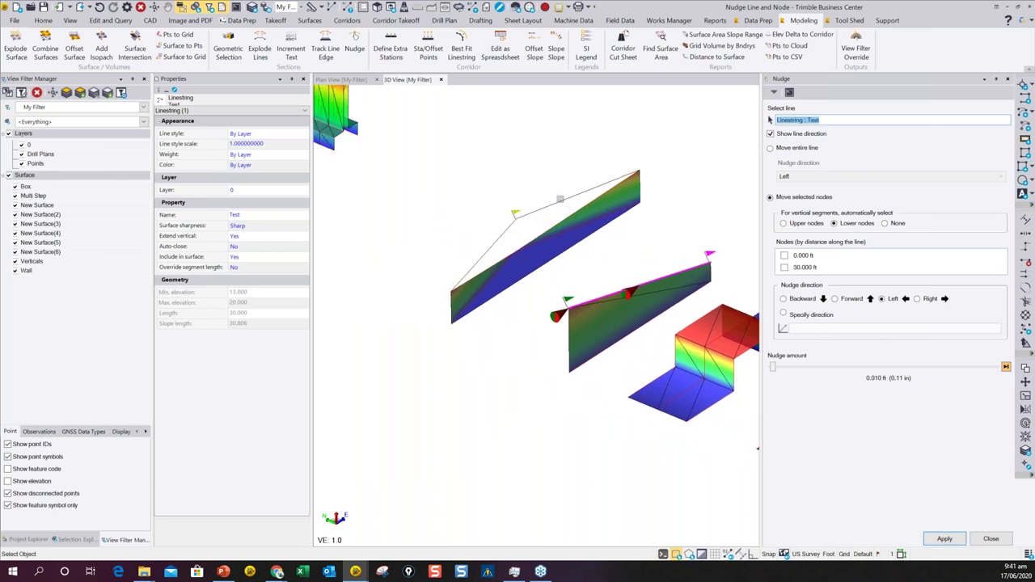
Step: Nudge the 20.592 ft node of the bent Test linestring left by 0.010 ft
left_click(559, 199)
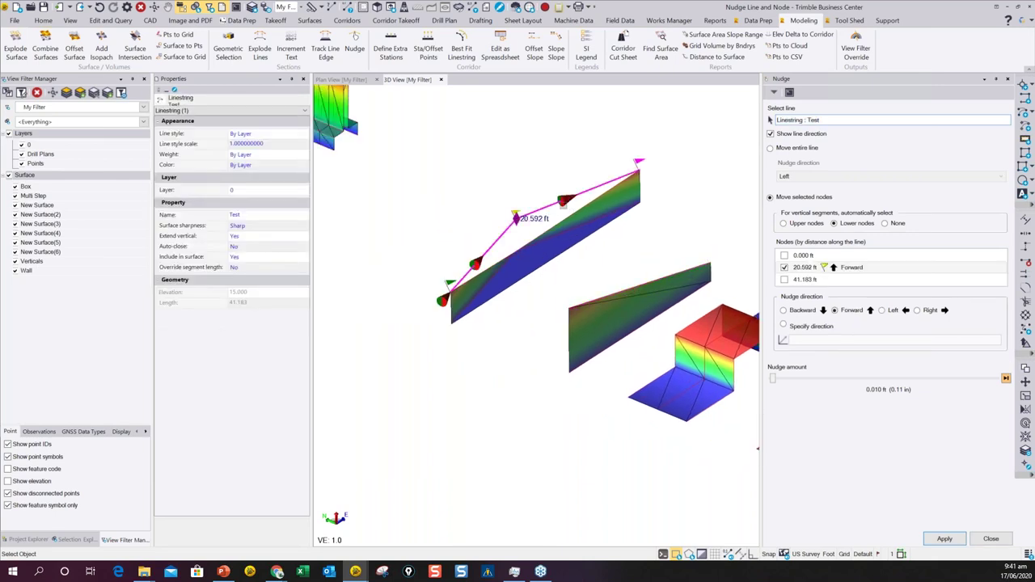
left_click(881, 311)
left_click(944, 538)
Step: Nudge the lower node of the first vertical Test linestring by 0.010 ft in the specified direction 180°
middle_click_drag(757, 449, 565, 218)
left_click(487, 214)
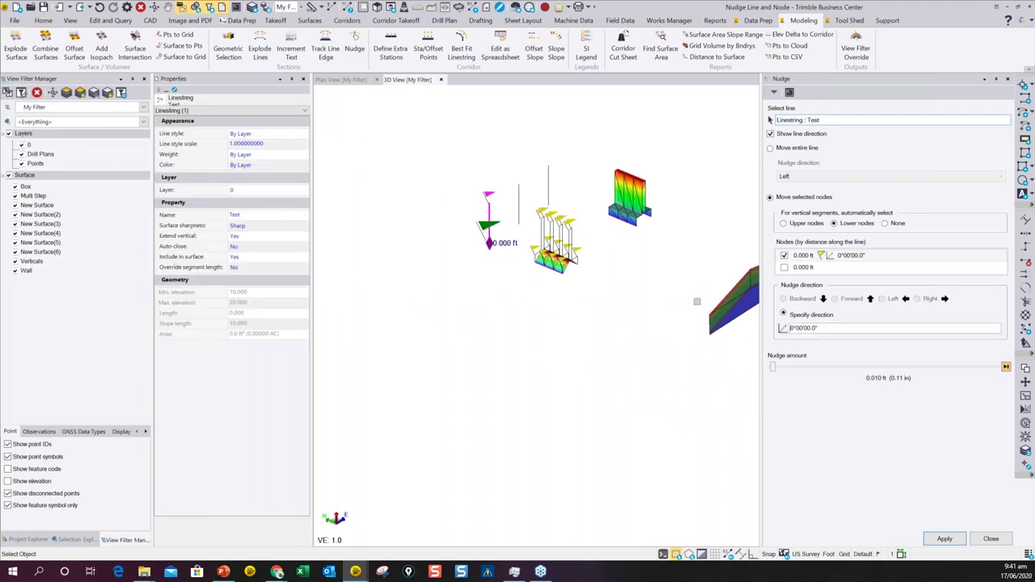
scroll(489, 241, "up", 2)
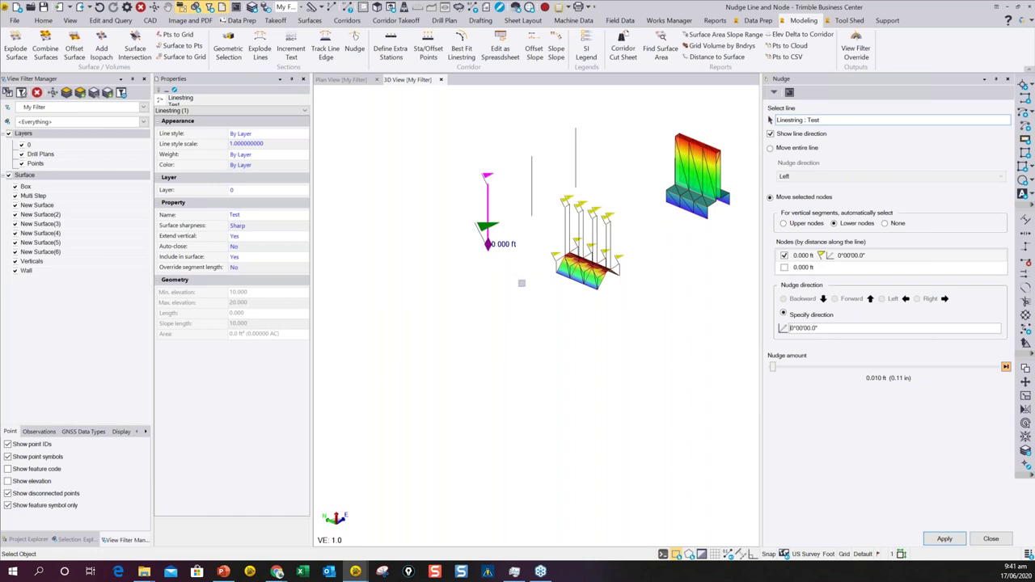
left_click(833, 328)
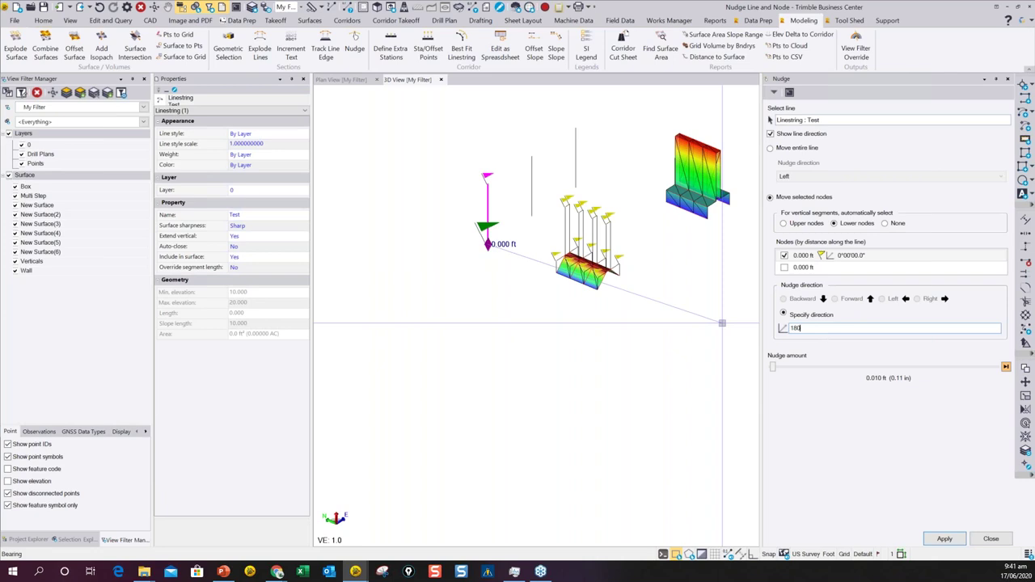
key("Return")
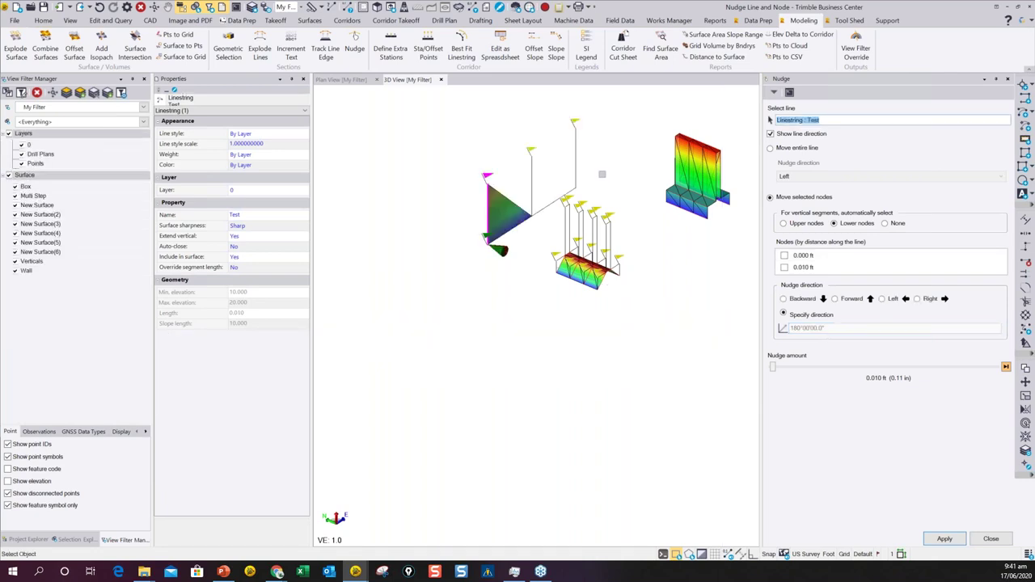
Step: Try nudging the lower node of the middle vertical Test linestring 0.010 ft in direction 0°00'00.0", and undo it
key("ctrl+z")
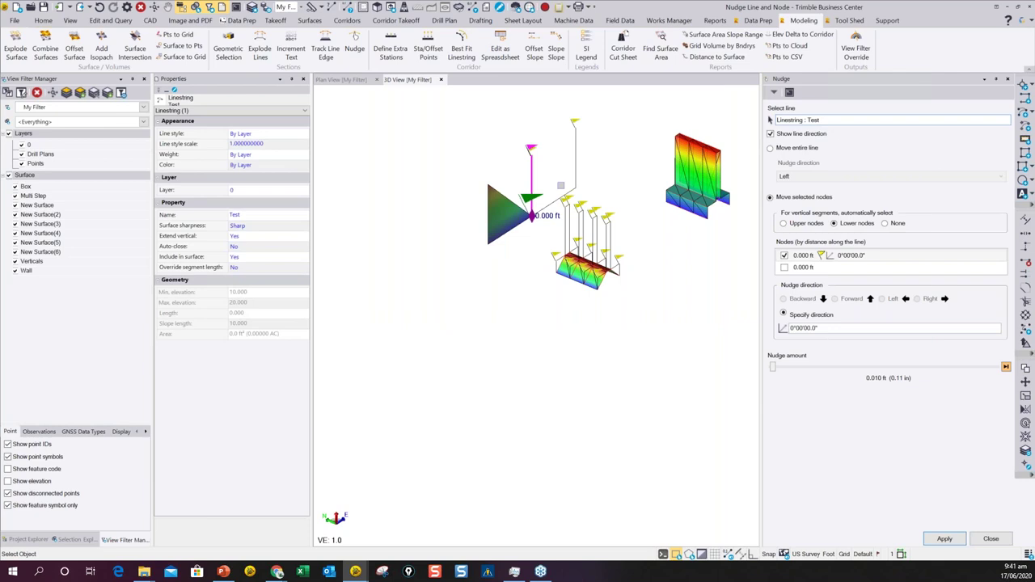
key("ctrl+y")
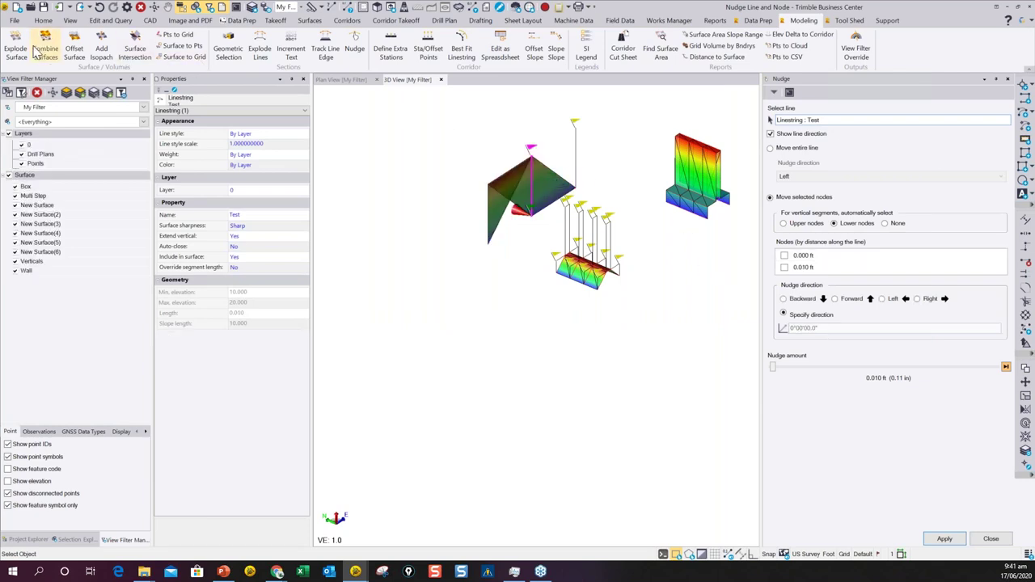
left_click(98, 6)
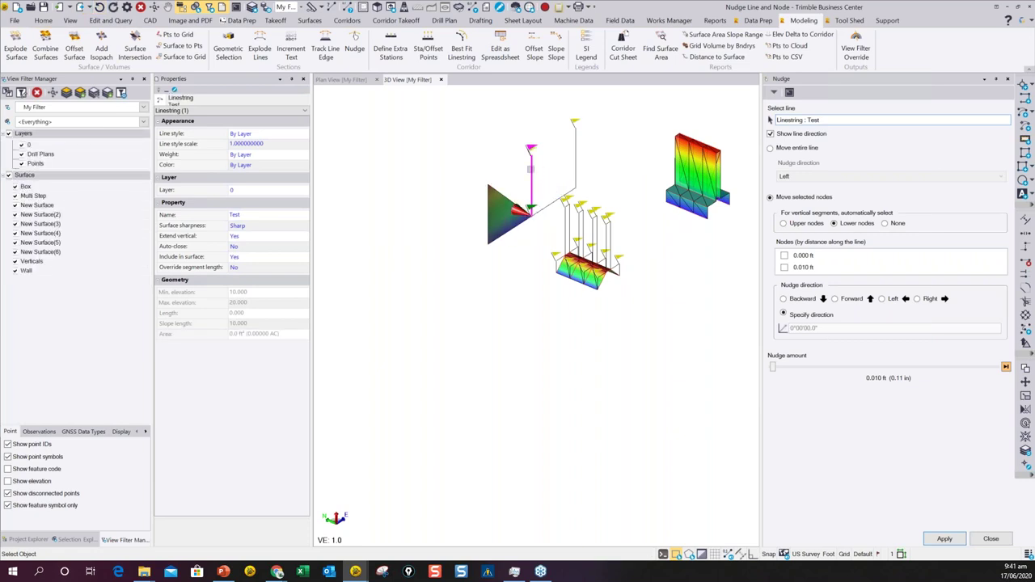
key("Escape")
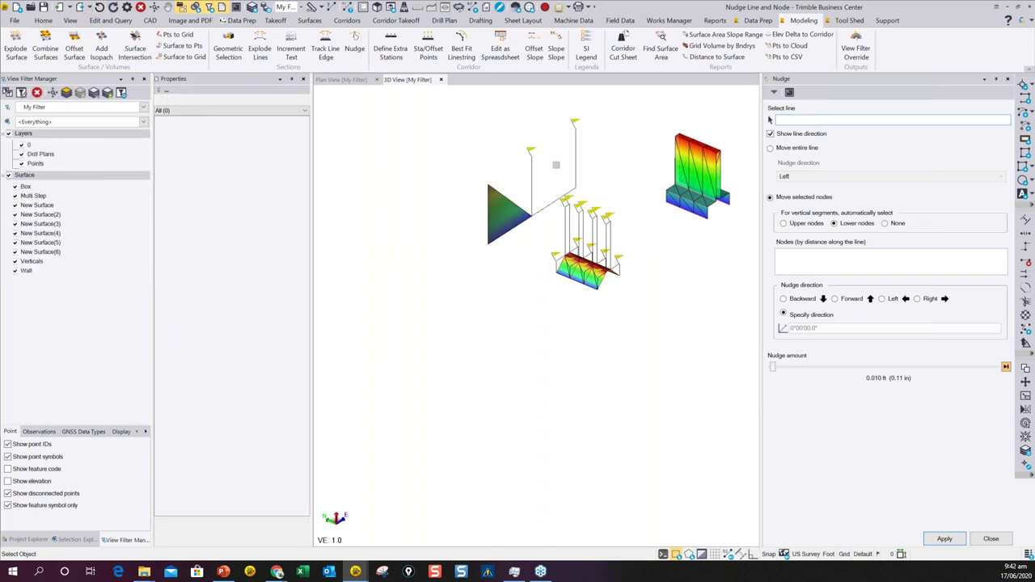
Step: Nudge the lower node of the middle vertical Test linestring by 0.010 ft in the specified direction 180°
left_click(532, 170)
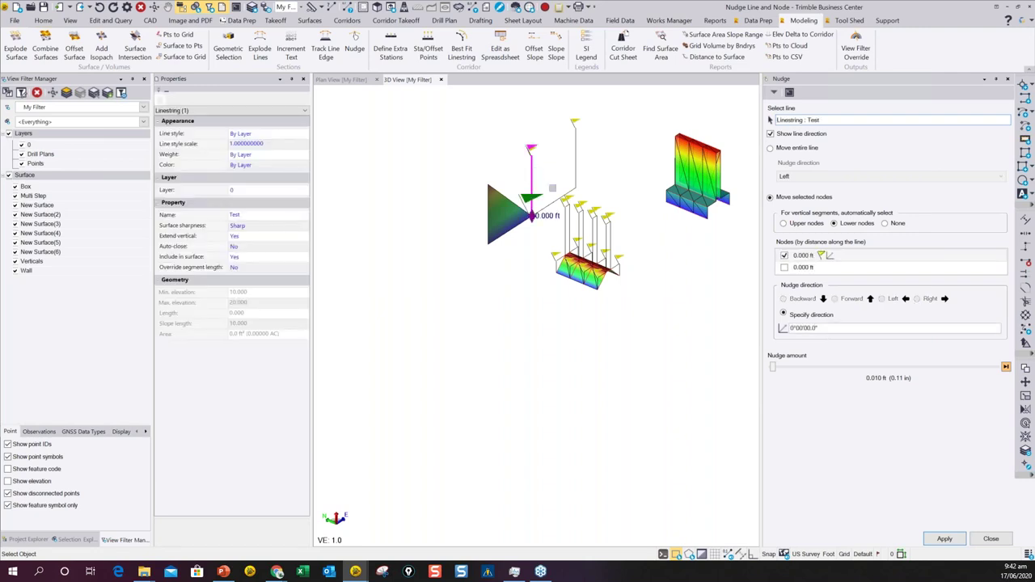
left_click(831, 327)
type("180")
key("Return")
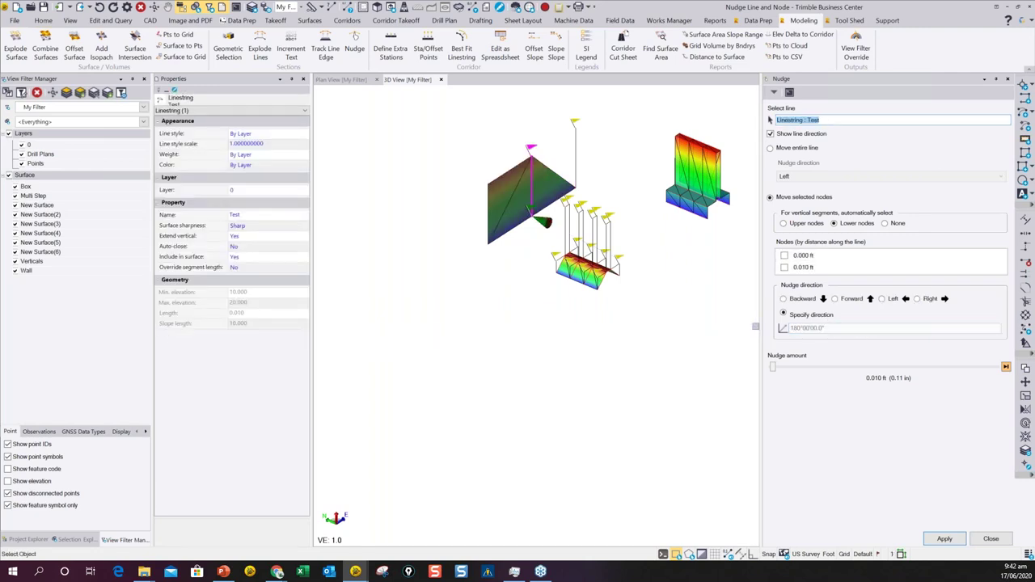
Step: Nudge the lower node of the third vertical Test linestring by 0.010 ft in the specified direction 180°
key("Escape")
left_click(575, 150)
left_click(835, 330)
type("180")
key("Return")
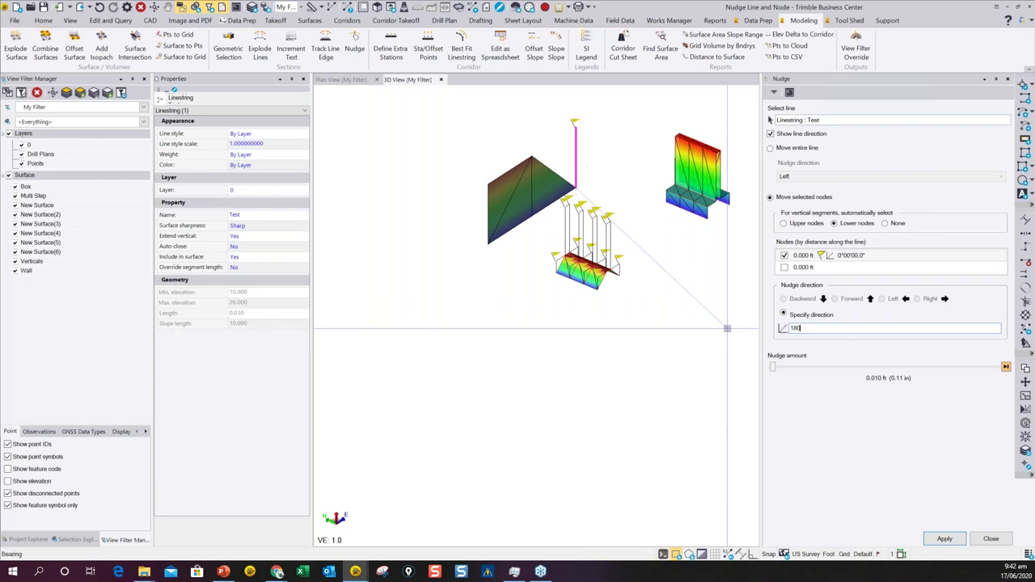
Step: Nudge the automatically selected lower nodes of the front Multi Step linestring by 0.010 ft
left_click_drag(566, 323, 315, 269)
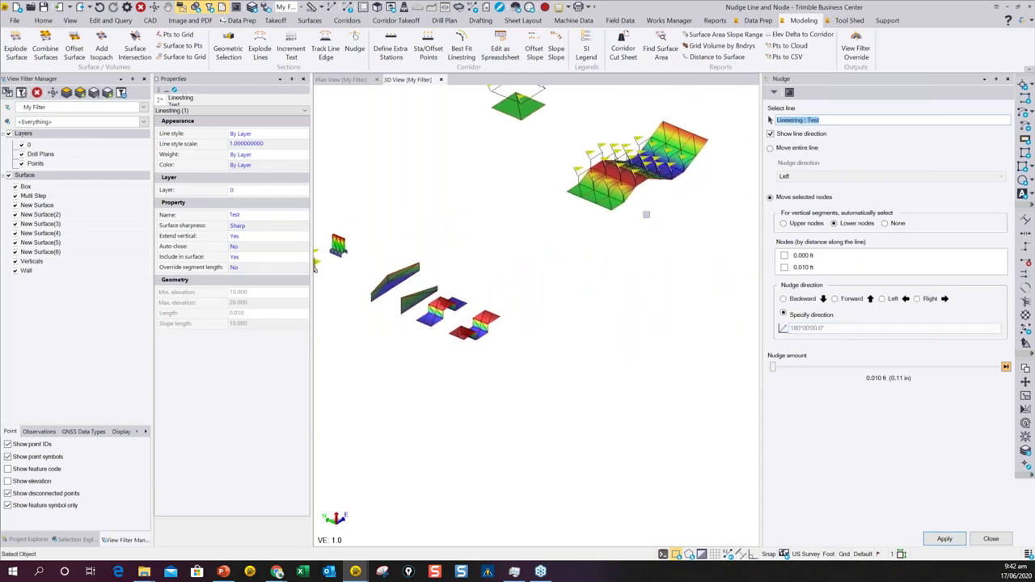
scroll(639, 178, "up", 5)
left_click_drag(658, 232, 578, 243)
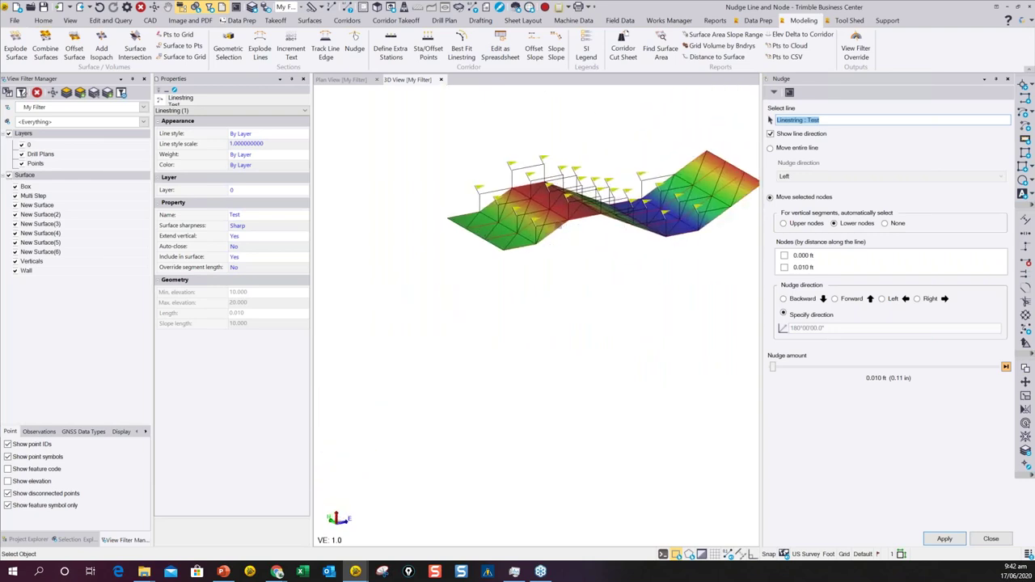
left_click(554, 245)
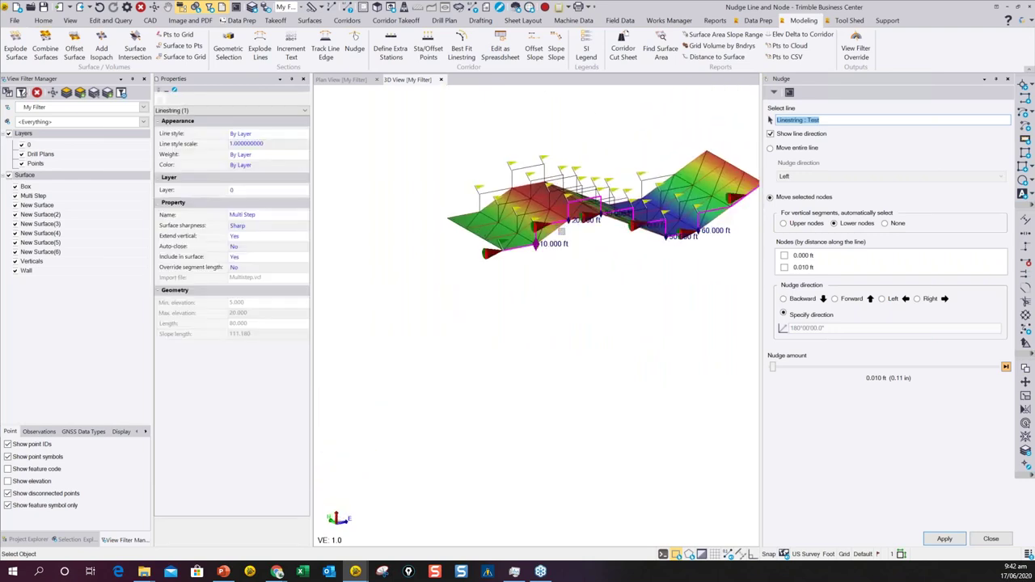
left_click(953, 538)
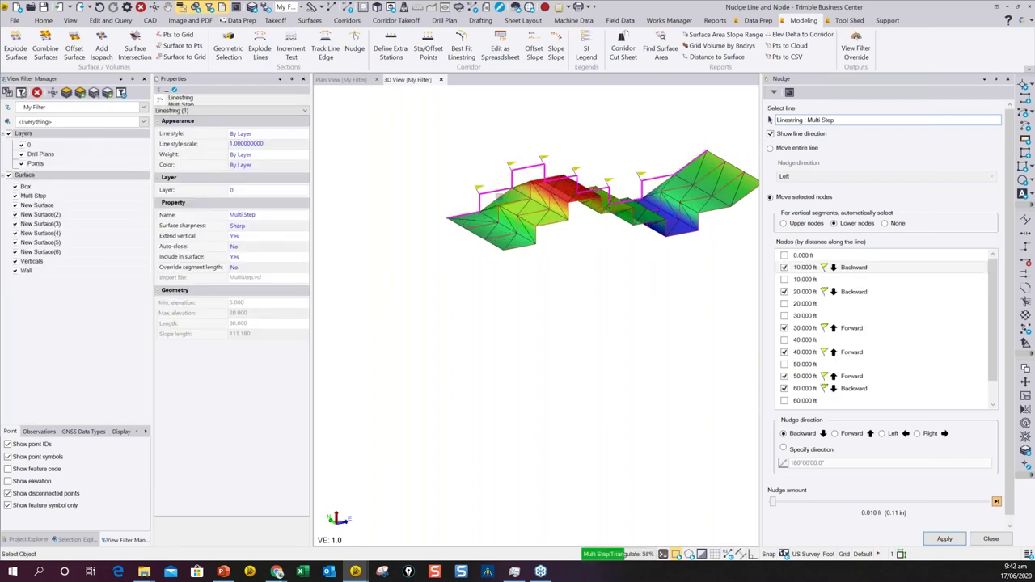
Step: Nudge the entire closed CAD polyline above the box base to the Right by 0.010 ft and review the resulting surfaces
scroll(541, 263, "down", 3)
middle_click_drag(541, 263, 695, 485)
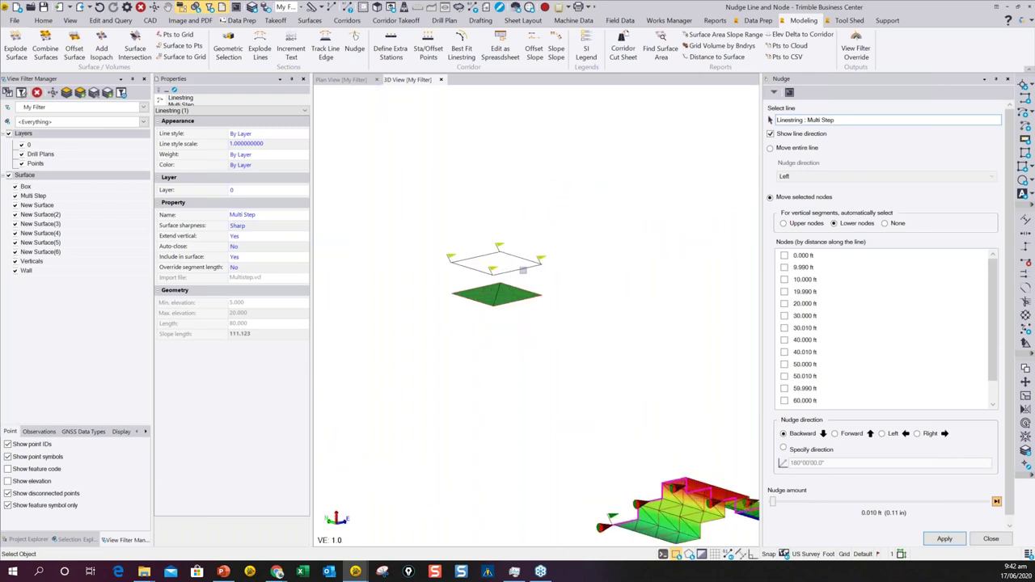
left_click(522, 268)
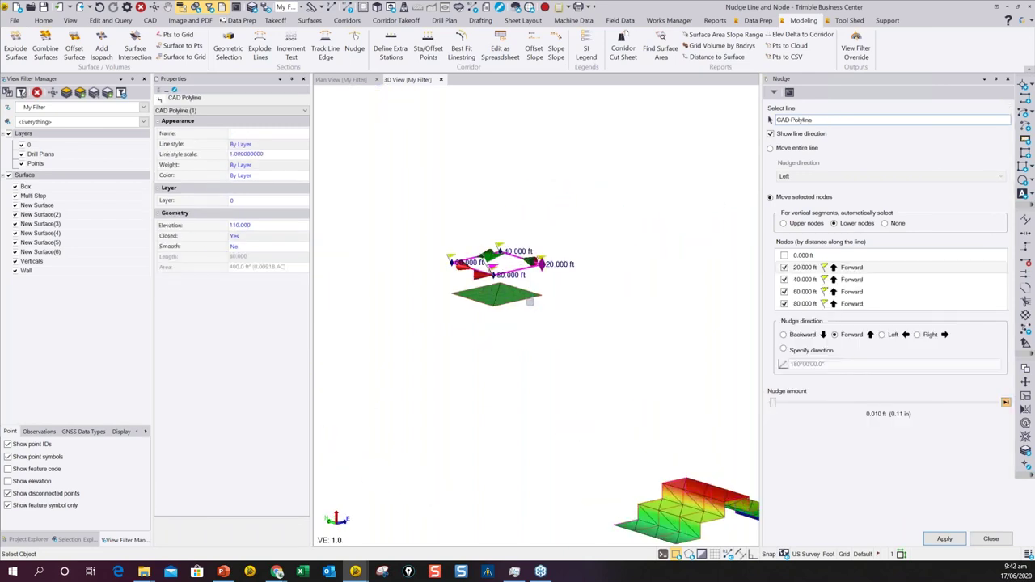
left_click(769, 148)
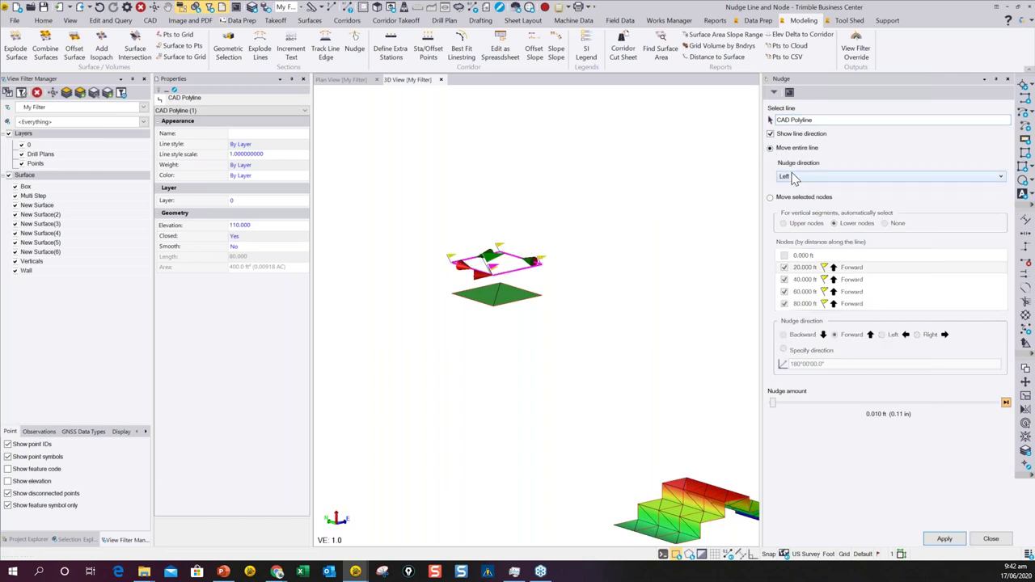
left_click(795, 179)
left_click(804, 196)
left_click(947, 539)
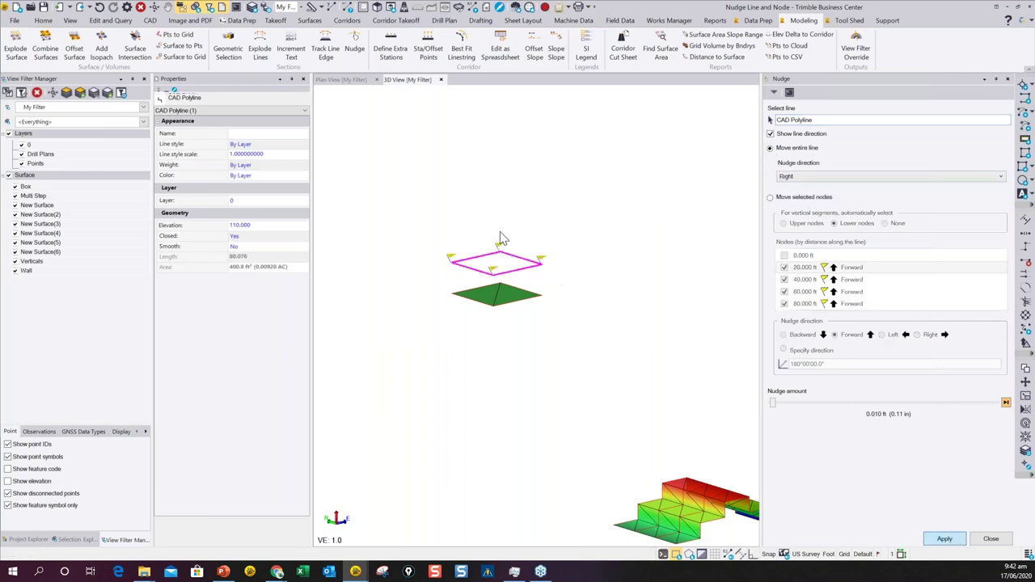
middle_click_drag(497, 307, 554, 346)
scroll(507, 315, "down", 5)
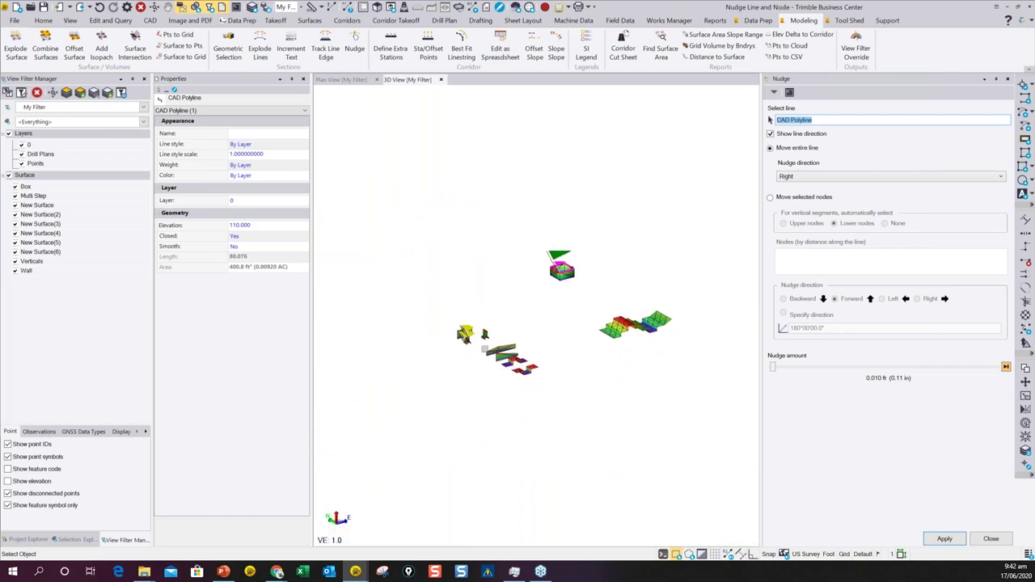
scroll(555, 281, "up", 2)
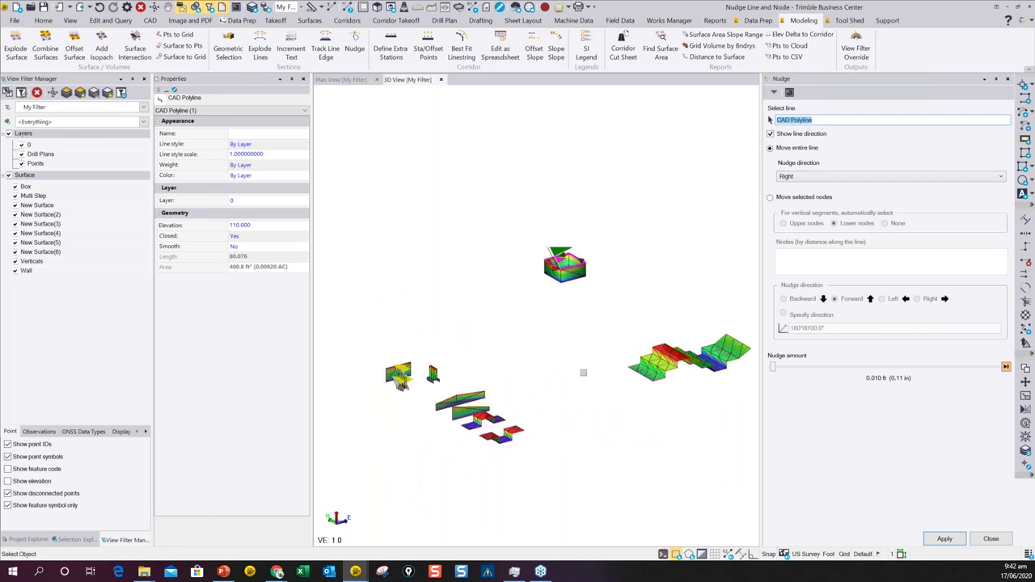
middle_click_drag(576, 375, 562, 342)
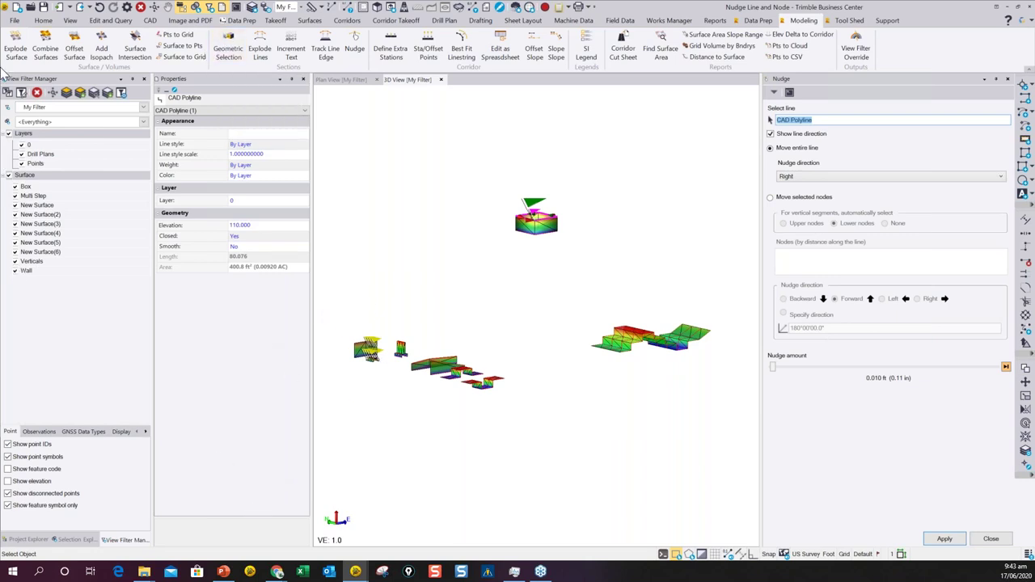
Step: Open the project Sections Demo.vce from the 10 - Cambodia Sections folder
left_click(14, 22)
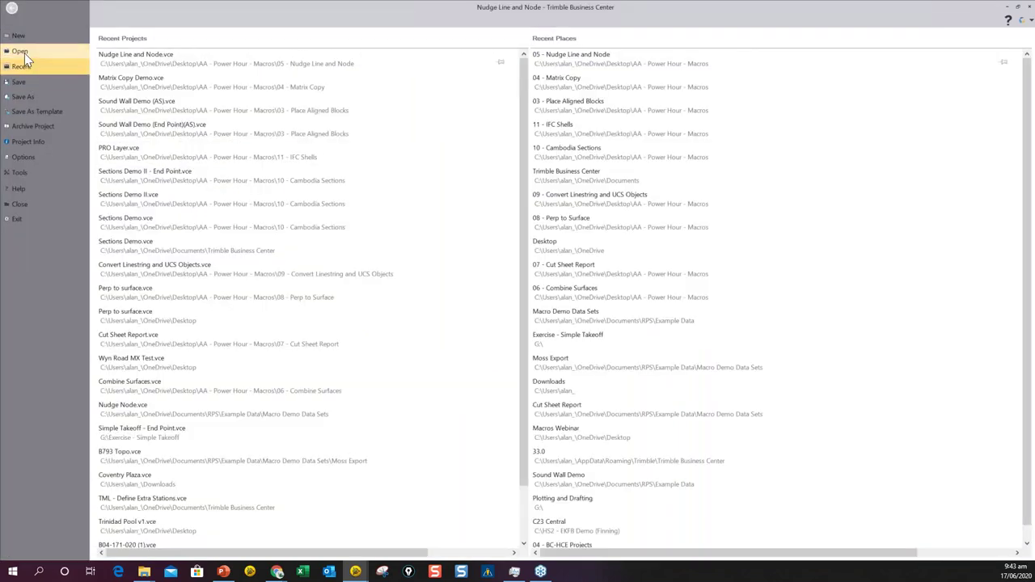
left_click(20, 52)
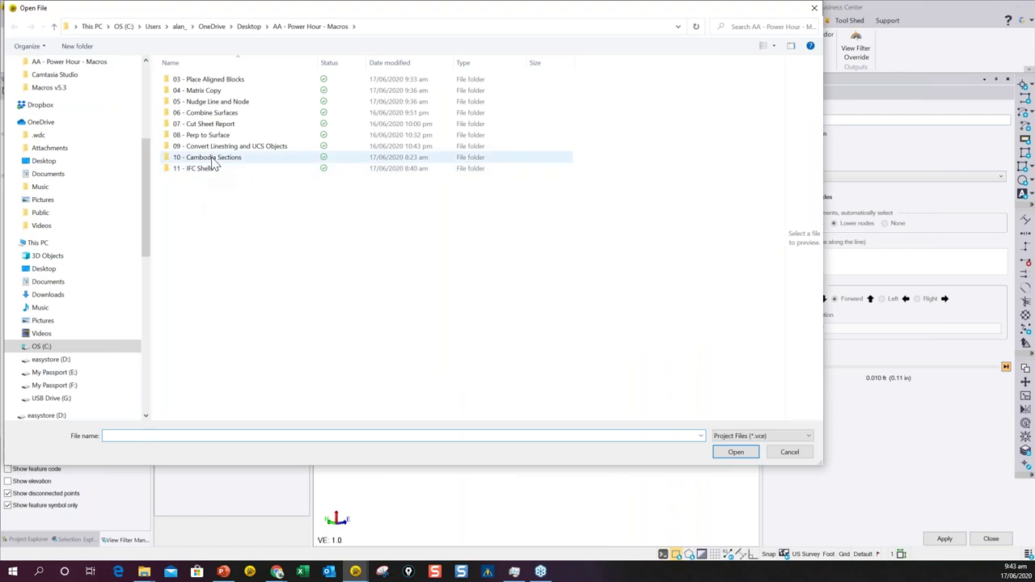
double_click(212, 158)
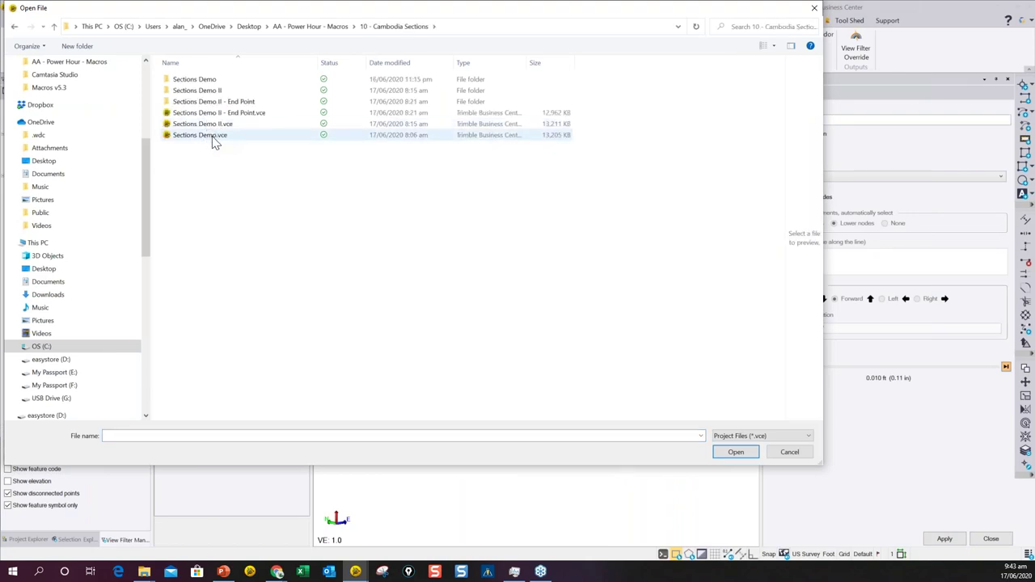
left_click(214, 138)
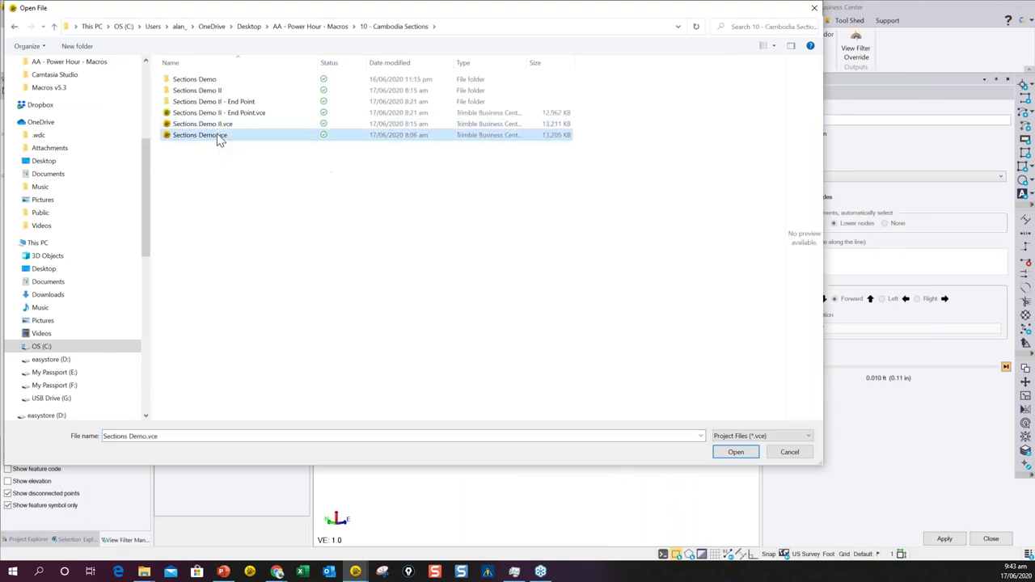
left_click(732, 452)
left_click(569, 297)
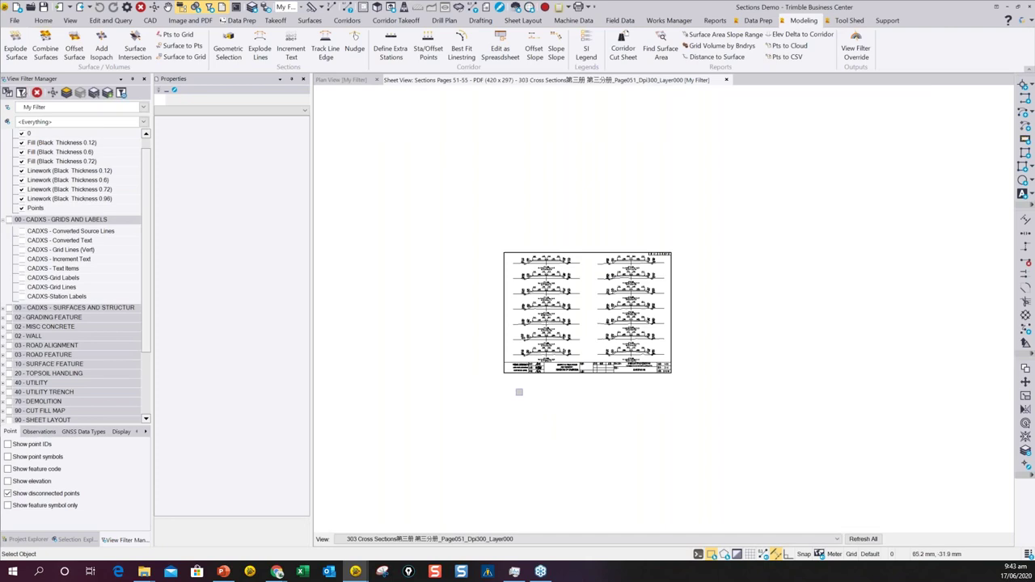
Step: Show the project explorer and expand Plan Sets and the Sections Pages 51-55 set
left_click(27, 539)
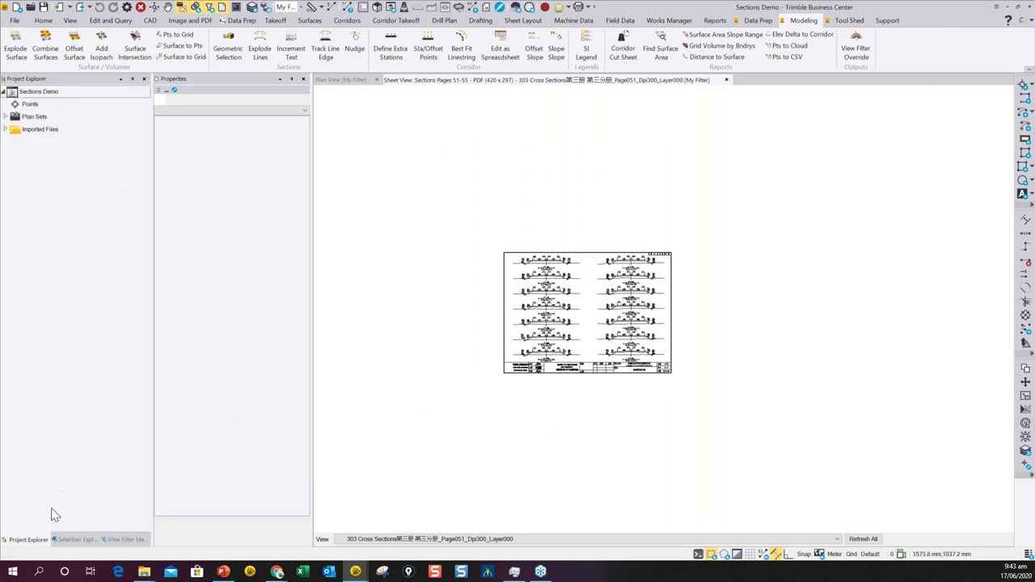
left_click(6, 116)
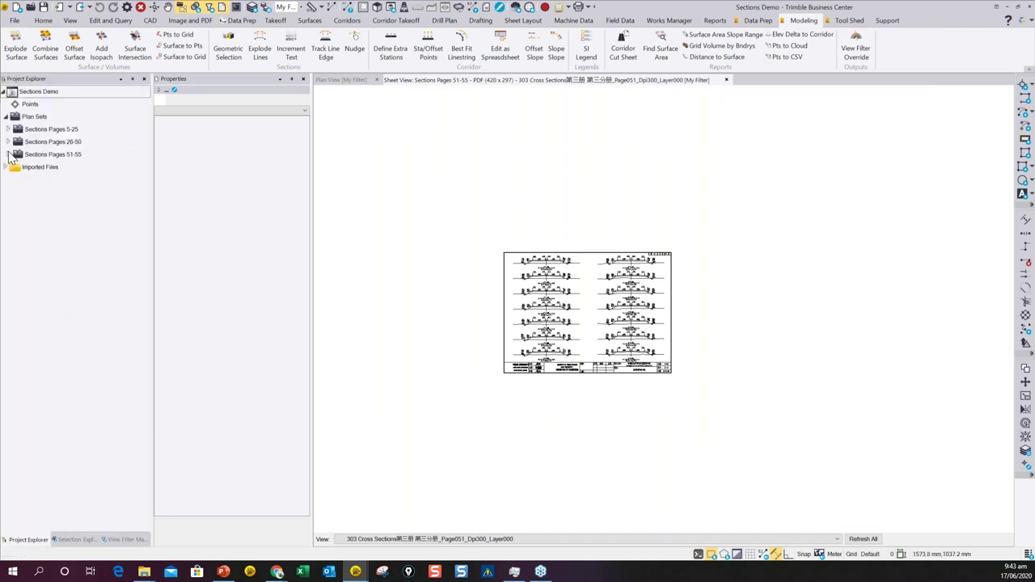
left_click(8, 154)
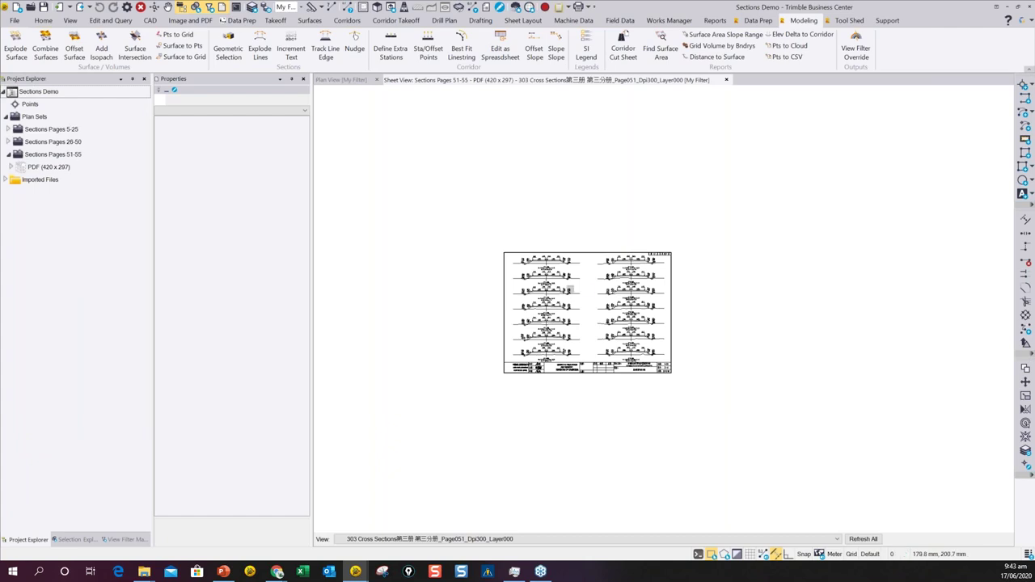
Step: Examine the cross sections on the Page051 sheet, including the page numbering in its title corner
middle_click_drag(654, 347, 675, 320)
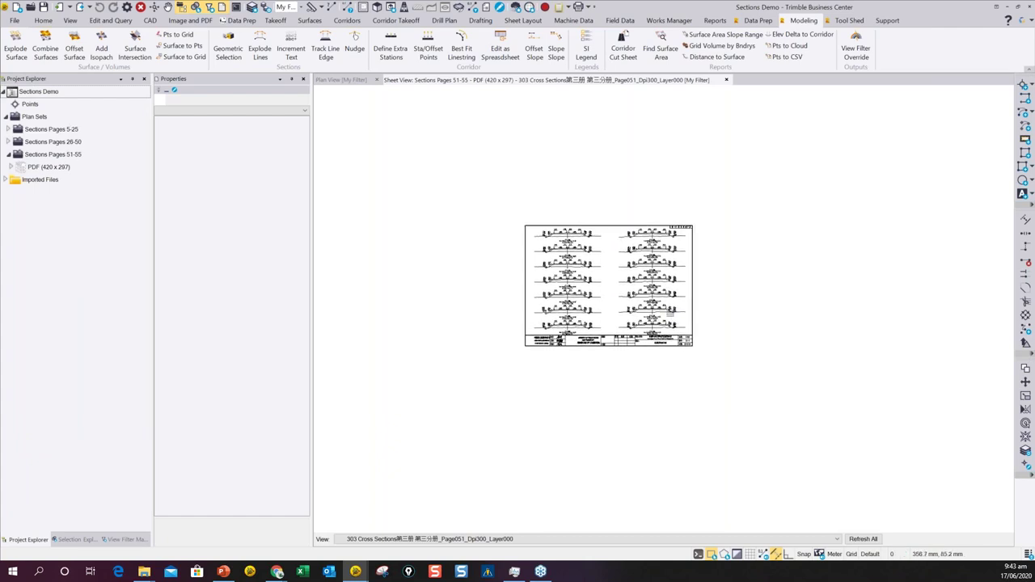
scroll(674, 317, "up", 5)
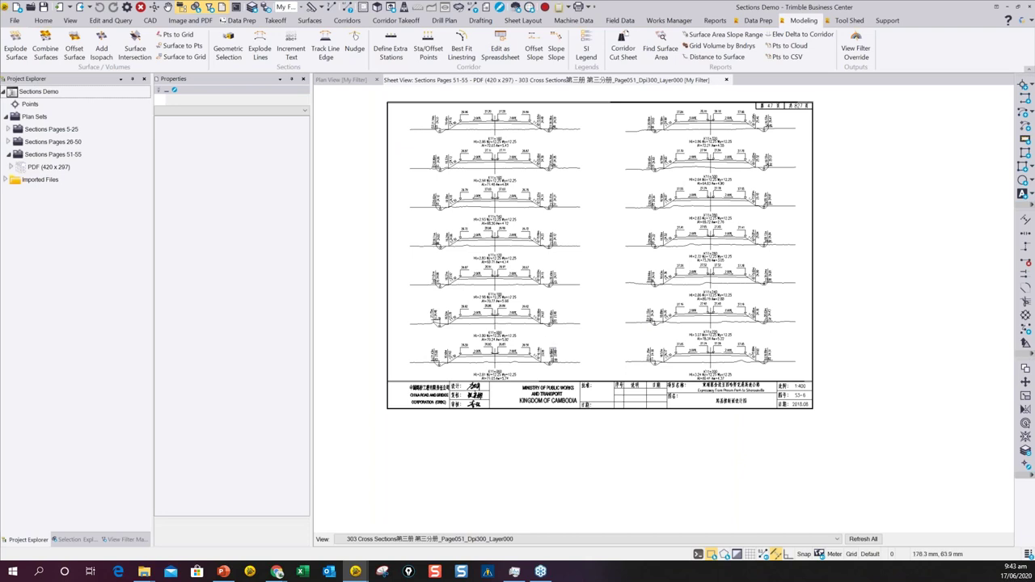
middle_click_drag(552, 351, 587, 375)
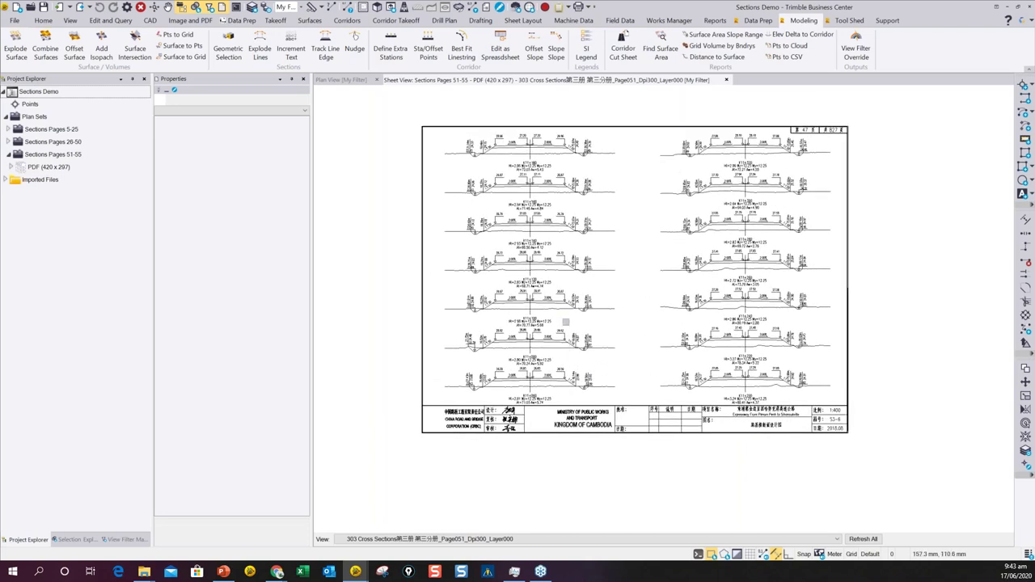
mouse_move(657, 350)
middle_mouse_down()
mouse_move(647, 378)
mouse_move(645, 361)
middle_mouse_up()
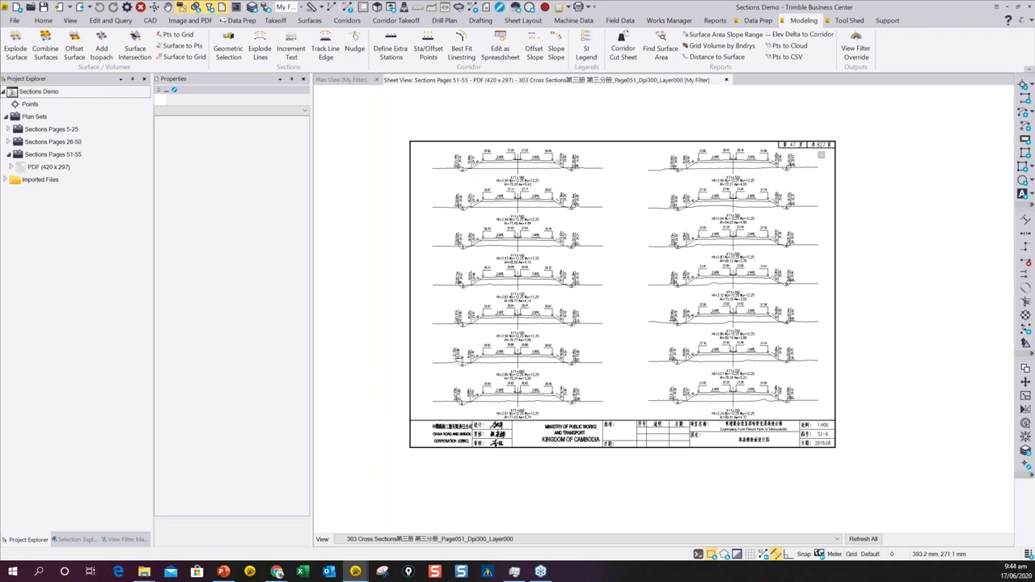
scroll(821, 152, "up", 2)
left_click_drag(847, 147, 754, 118)
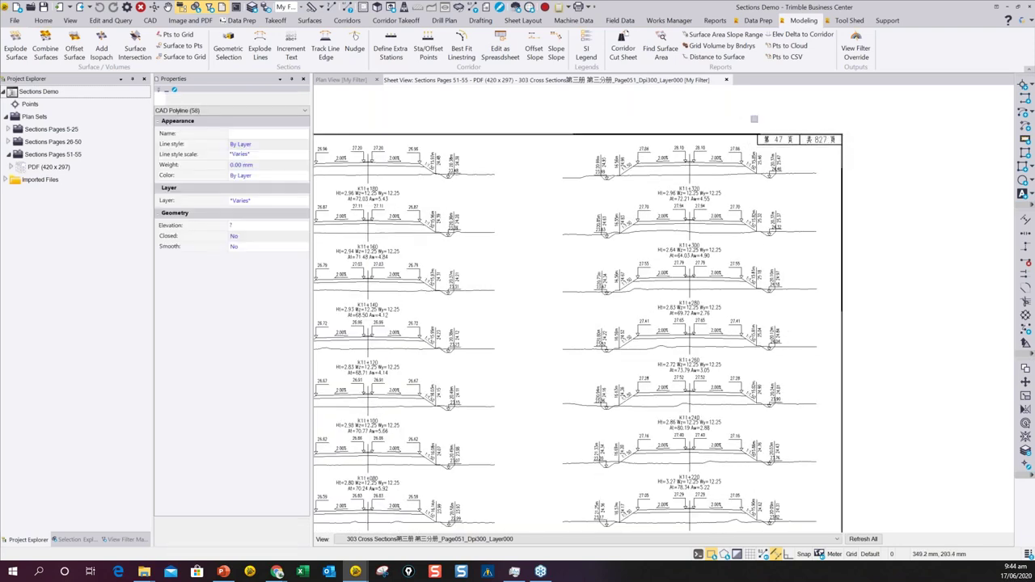
Step: Delete the sheet border, page-number box and title block linework surrounding the cross sections on the Page051 sheet
key("Escape")
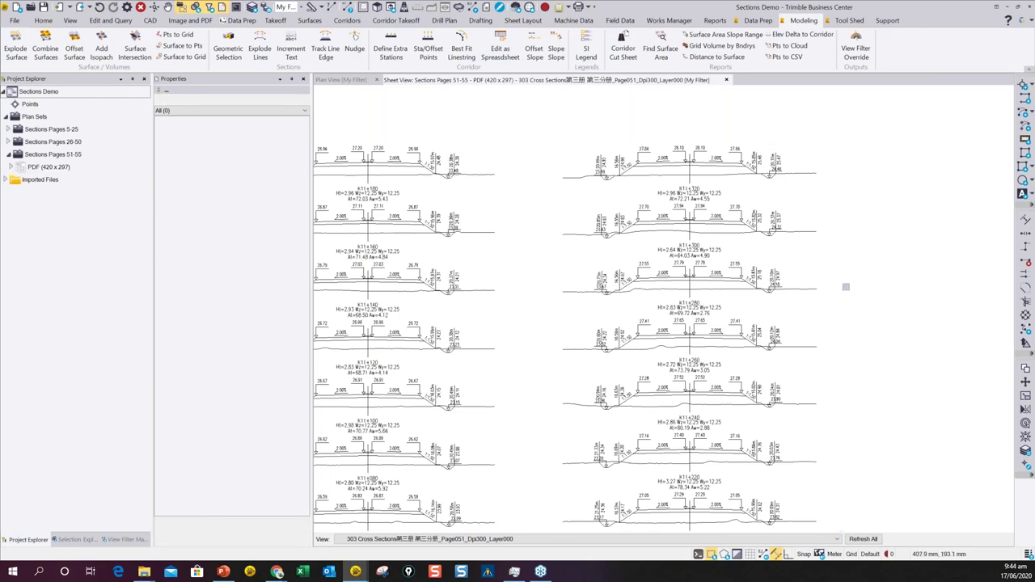
scroll(849, 284, "down", 3)
left_click_drag(913, 425, 479, 349)
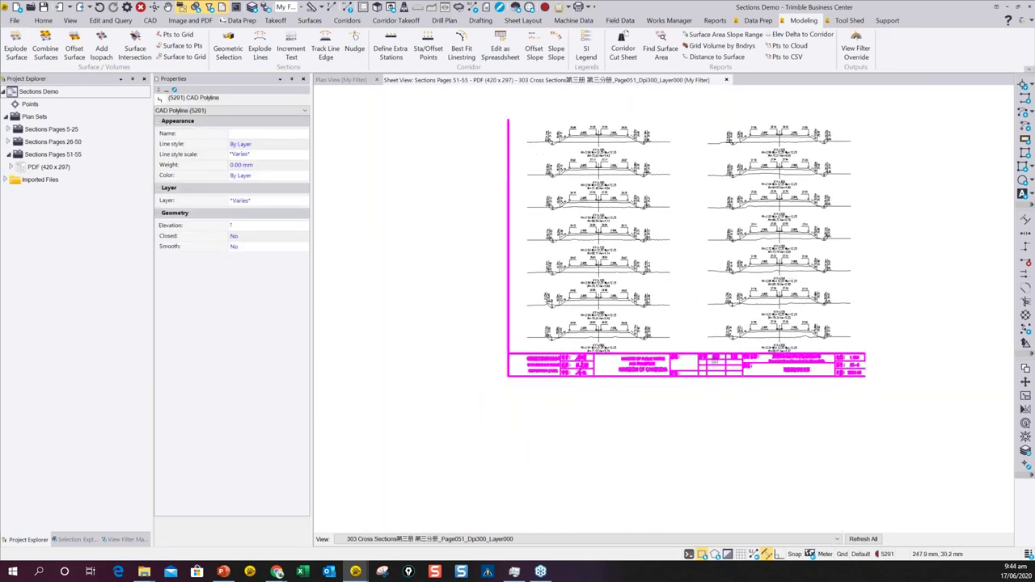
key("Escape")
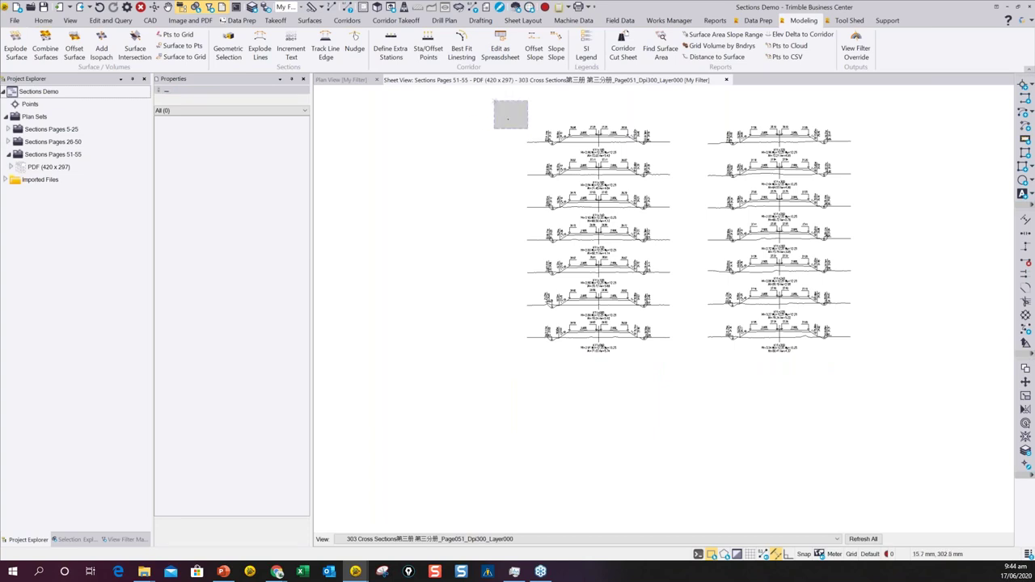
left_click(509, 134)
key("Escape")
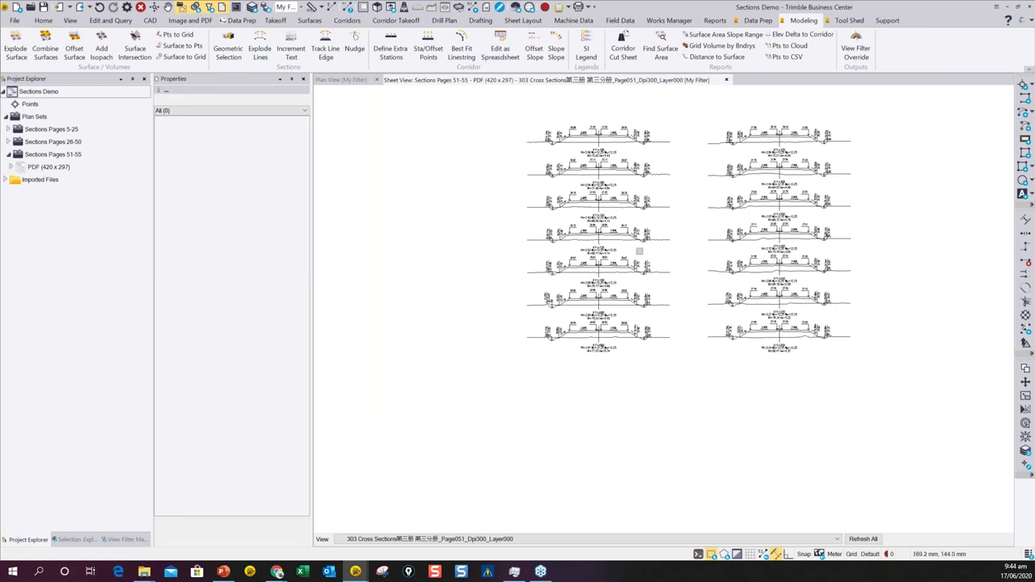
Step: Pick the finished road surface line in one section and display only its layer, Linework (Black Thickness 0.96)
scroll(547, 224, "up", 5)
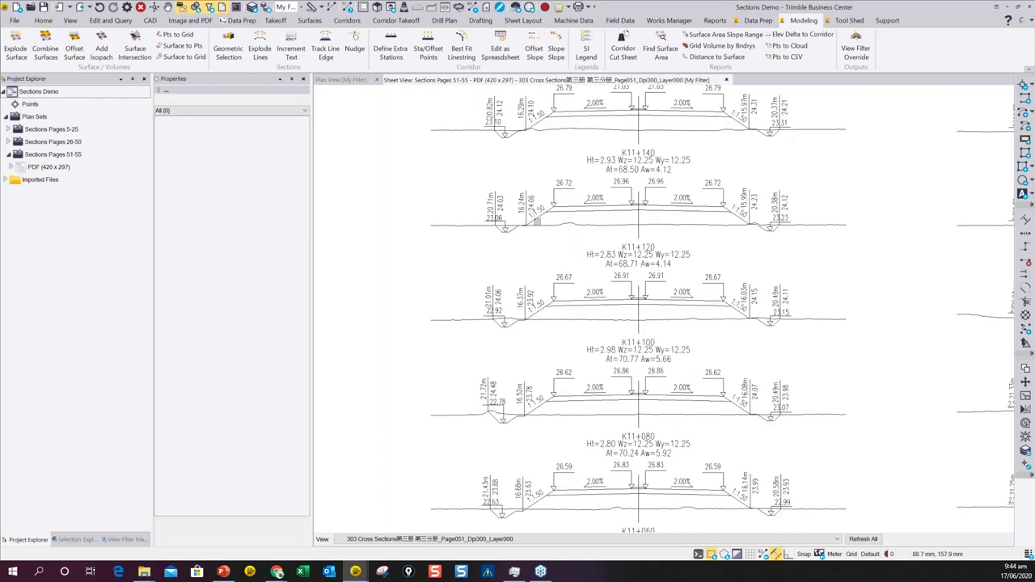
scroll(535, 219, "up", 1)
left_click(594, 225)
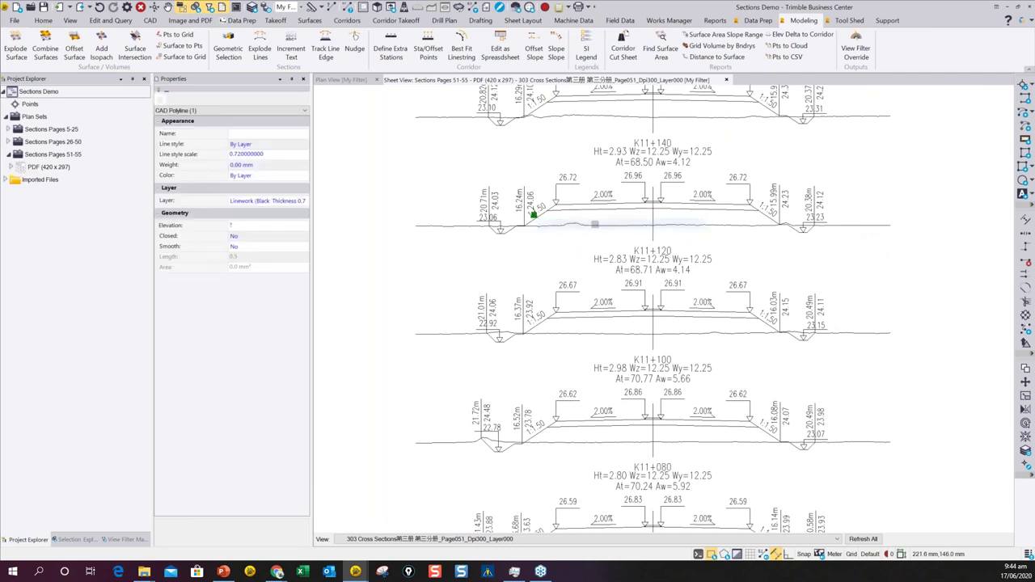
scroll(541, 214, "up", 2)
left_click(544, 213)
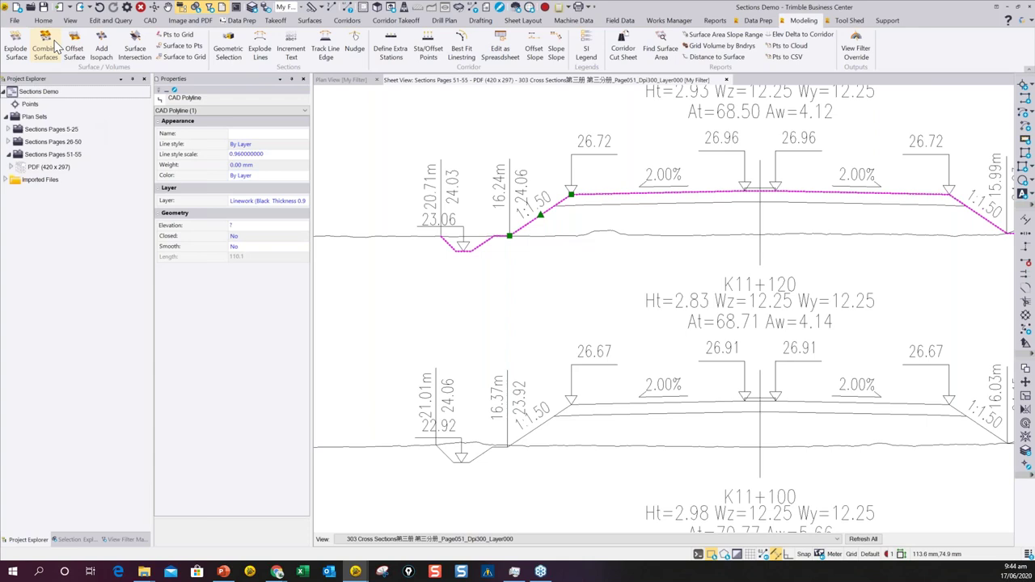
left_click(127, 540)
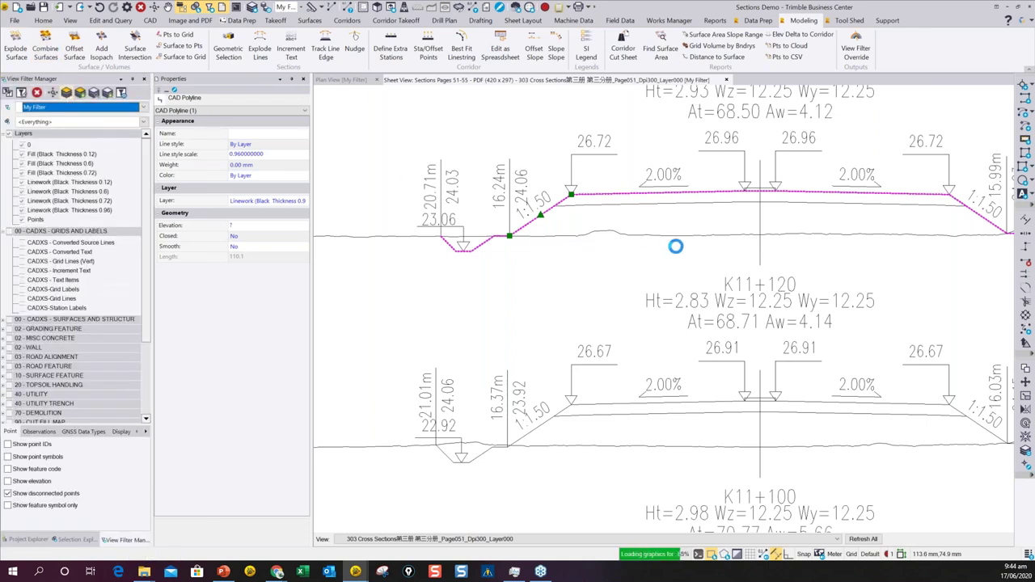
scroll(553, 272, "down", 3)
scroll(560, 278, "down", 3)
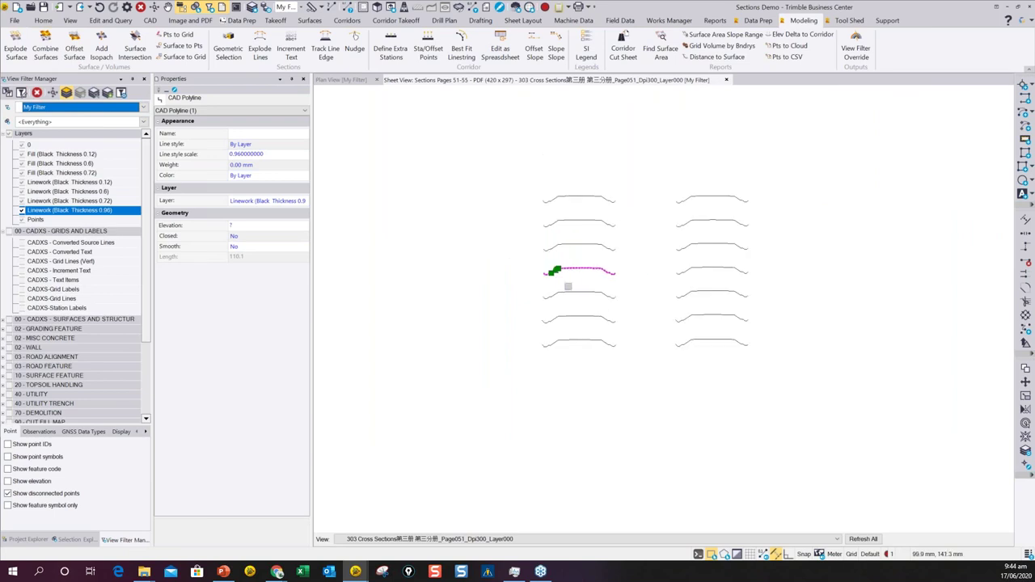
Step: Move all the isolated finished road surface polylines to another layer and show the sheet's original linework layers again
key("ctrl+a")
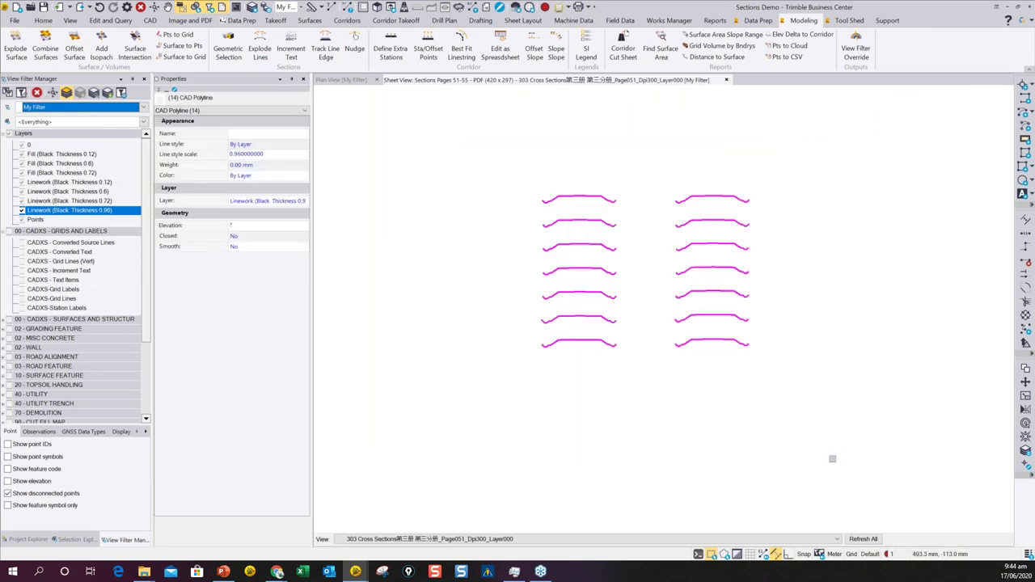
left_click(275, 202)
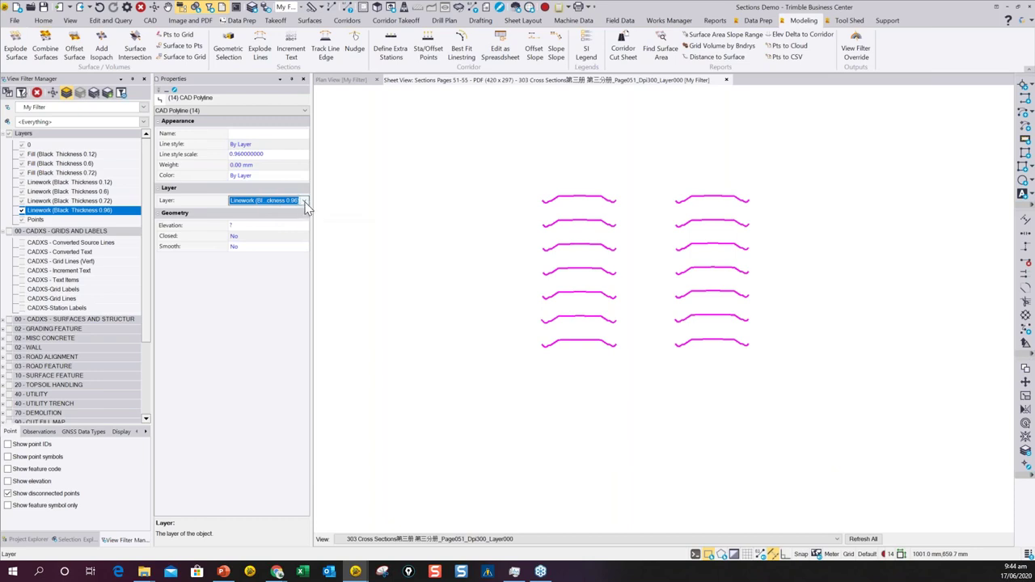
left_click(305, 200)
scroll(275, 267, "down", 5)
scroll(277, 275, "up", 8)
scroll(278, 275, "up", 3)
left_click(267, 210)
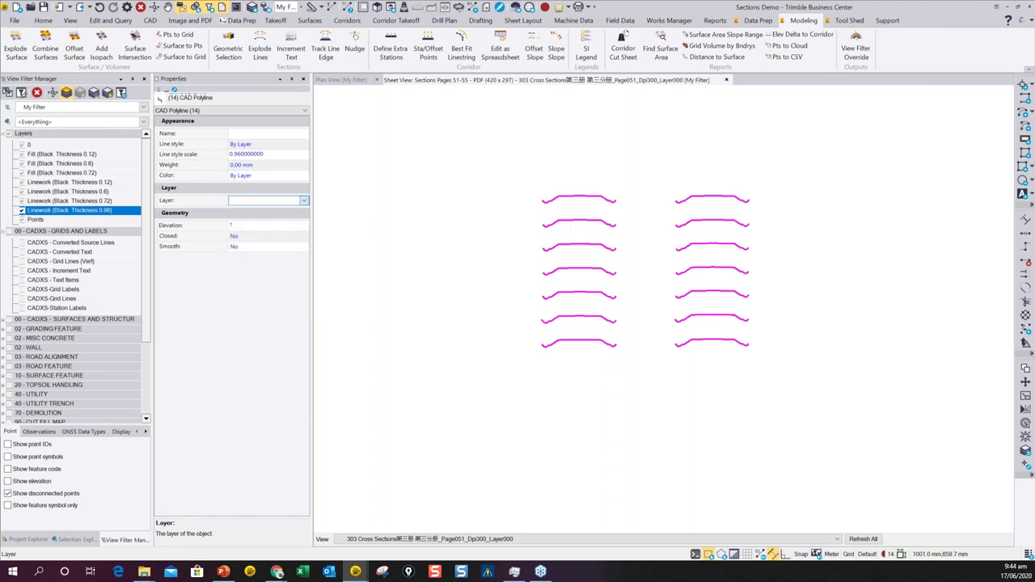
left_click(407, 273)
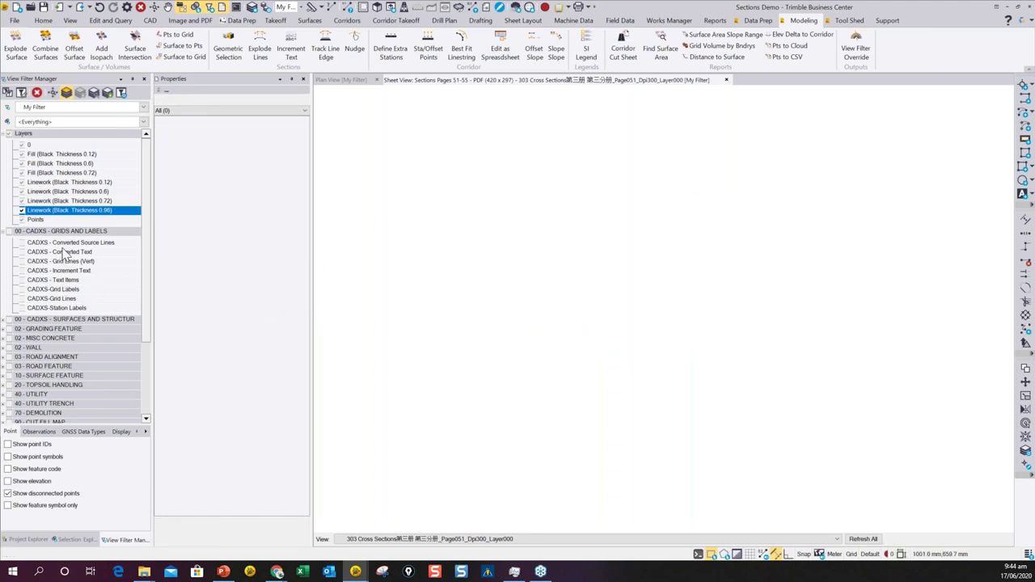
left_click(66, 93)
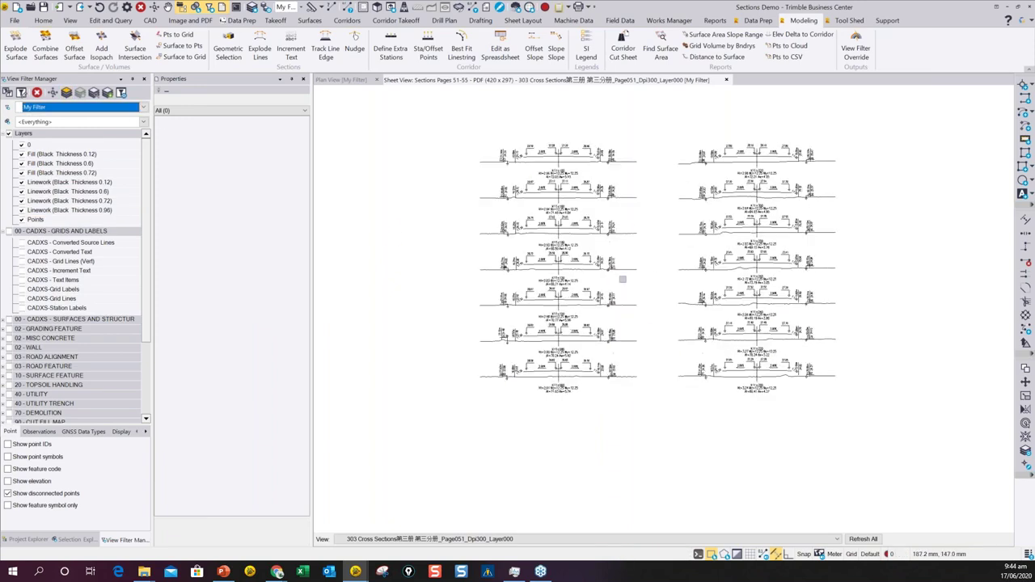
Step: Check the layer of the existing ground lines in the first column of sections
left_click(629, 268)
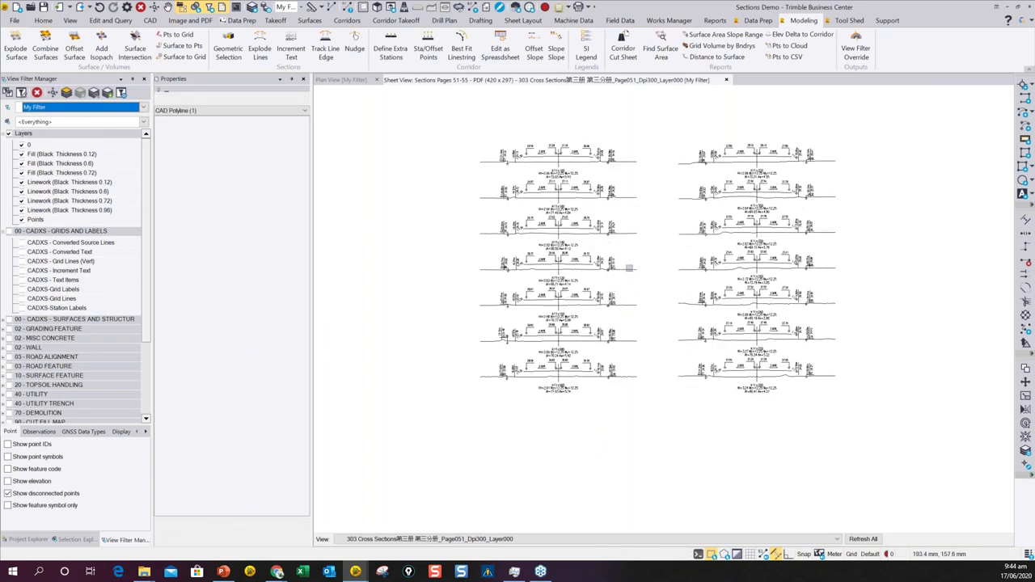
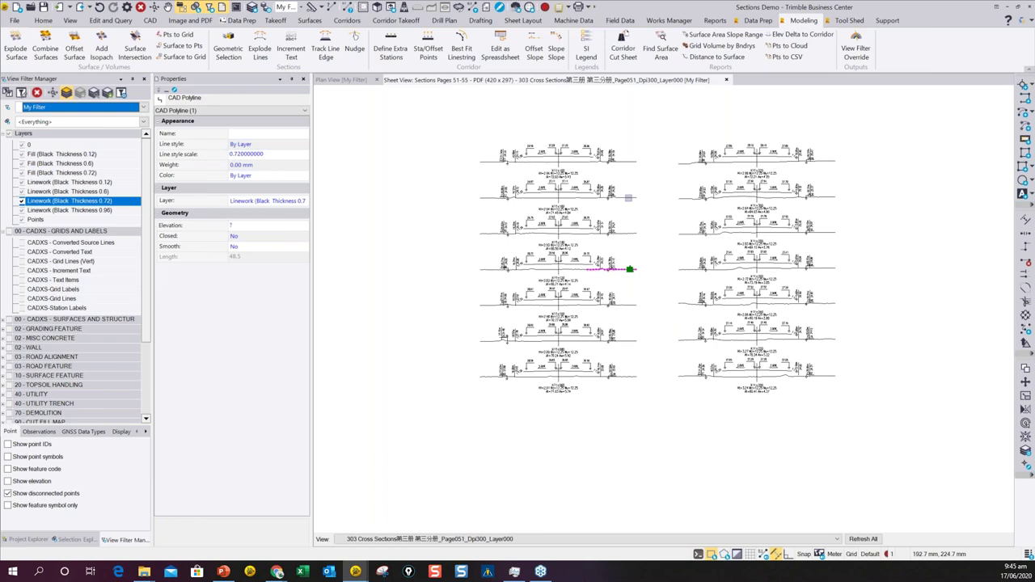
left_click_drag(635, 414, 652, 121)
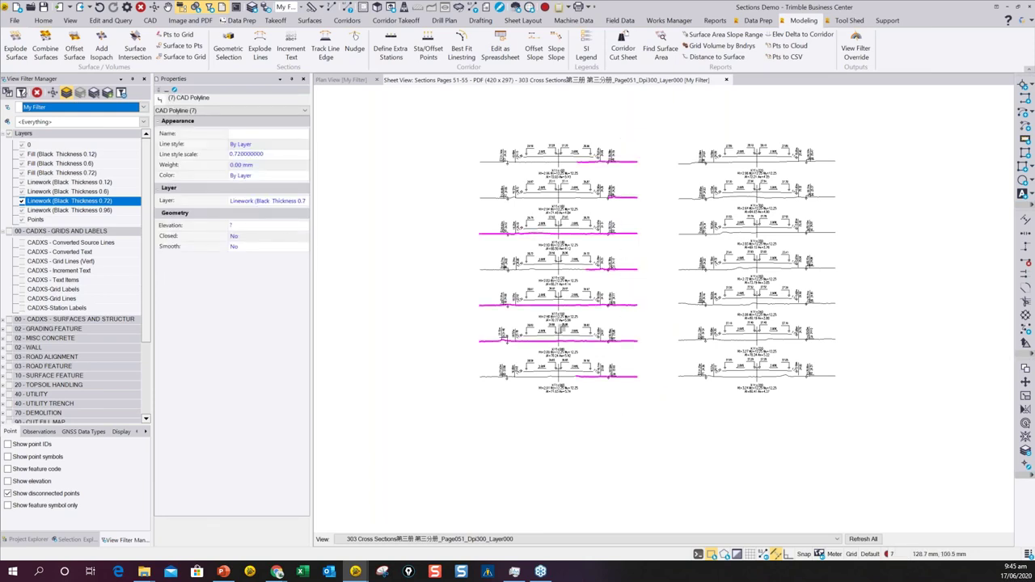
key("Escape")
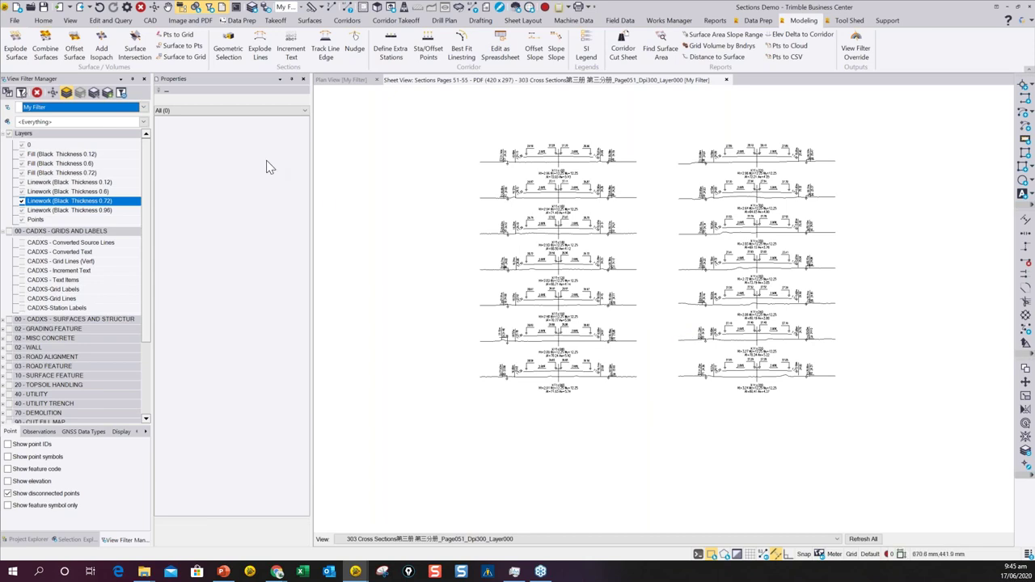
Step: Try Geometric Selection on the first digit of the 24.76 label in the second column of sections
left_click(228, 47)
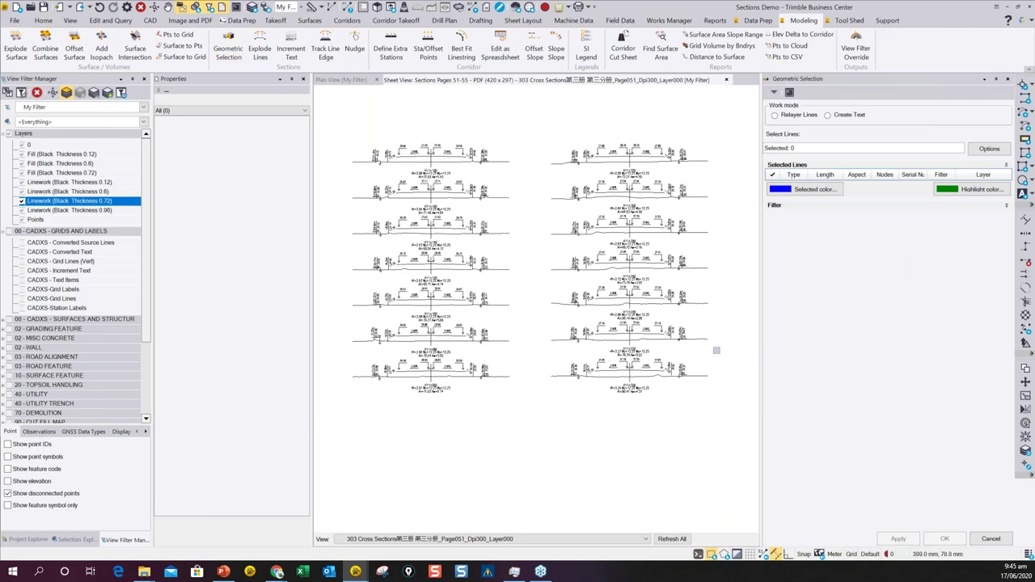
scroll(671, 331, "up", 6)
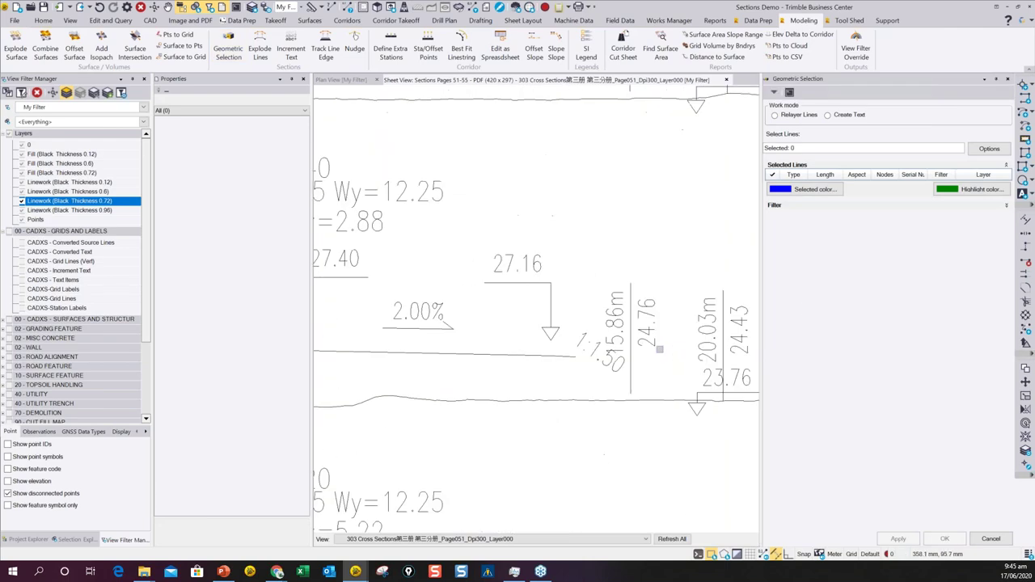
left_click(653, 341)
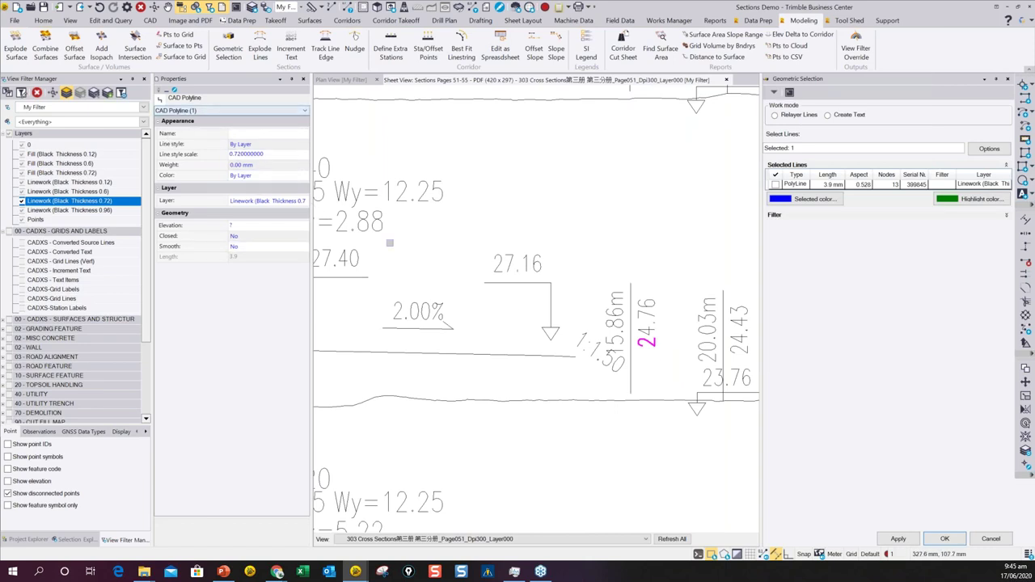
scroll(613, 389, "down", 5)
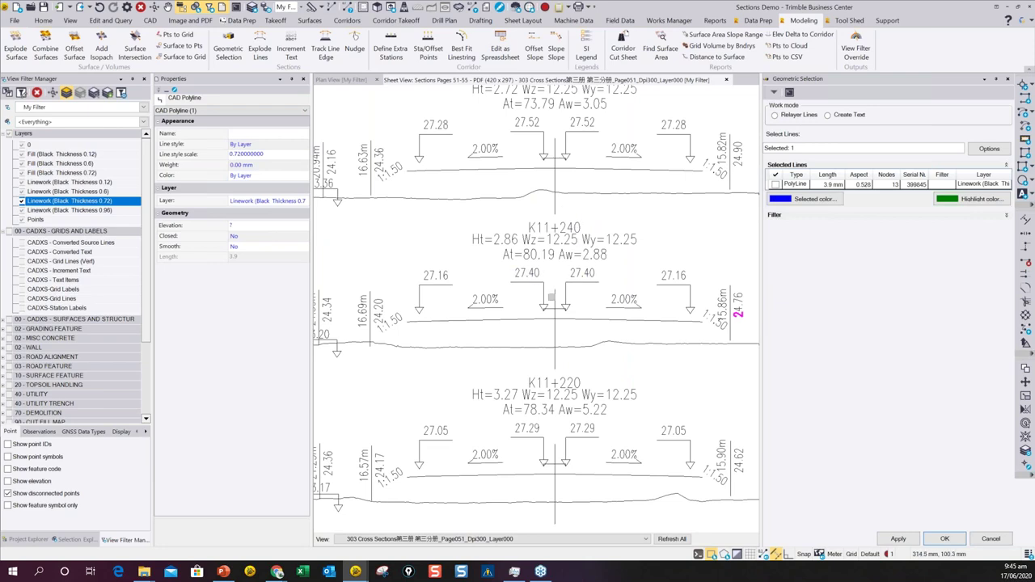
scroll(497, 304, "down", 2)
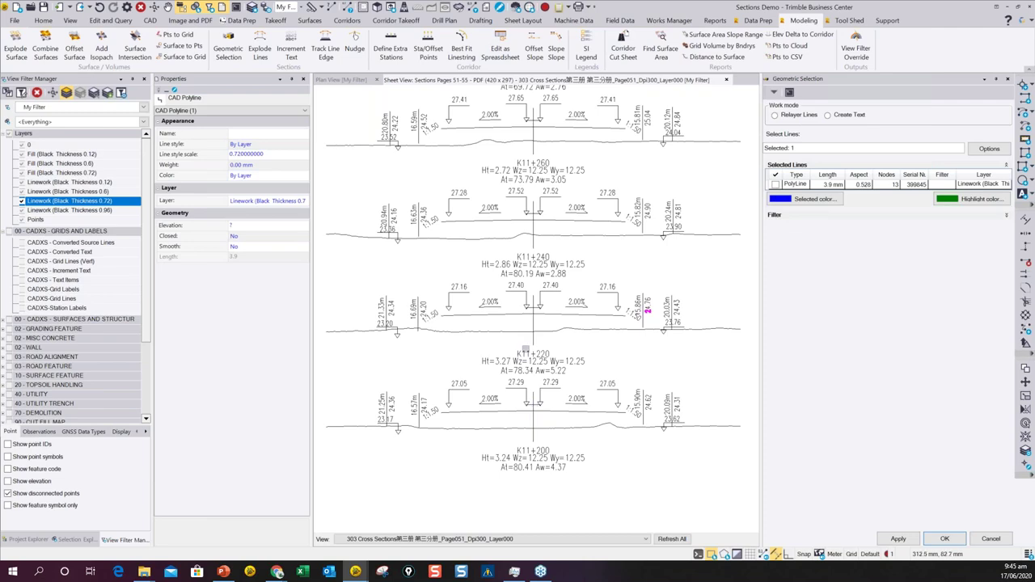
scroll(526, 349, "down", 6)
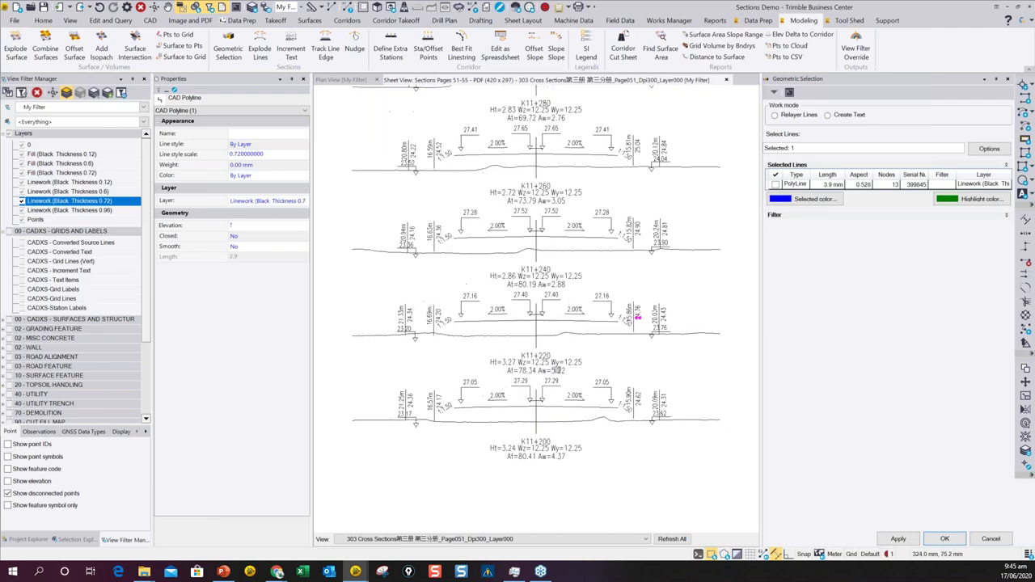
middle_click_drag(580, 354, 634, 341)
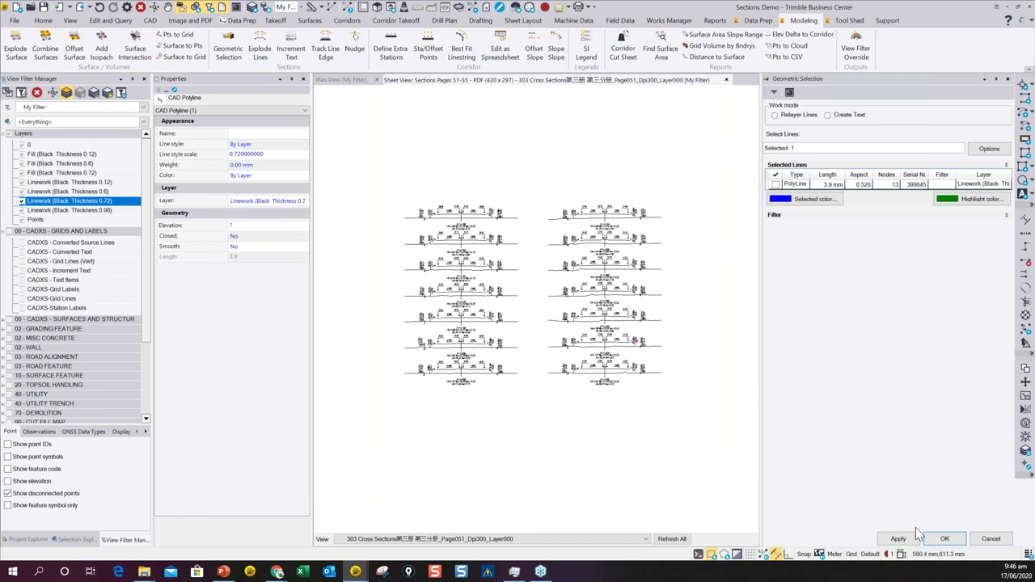
left_click(990, 538)
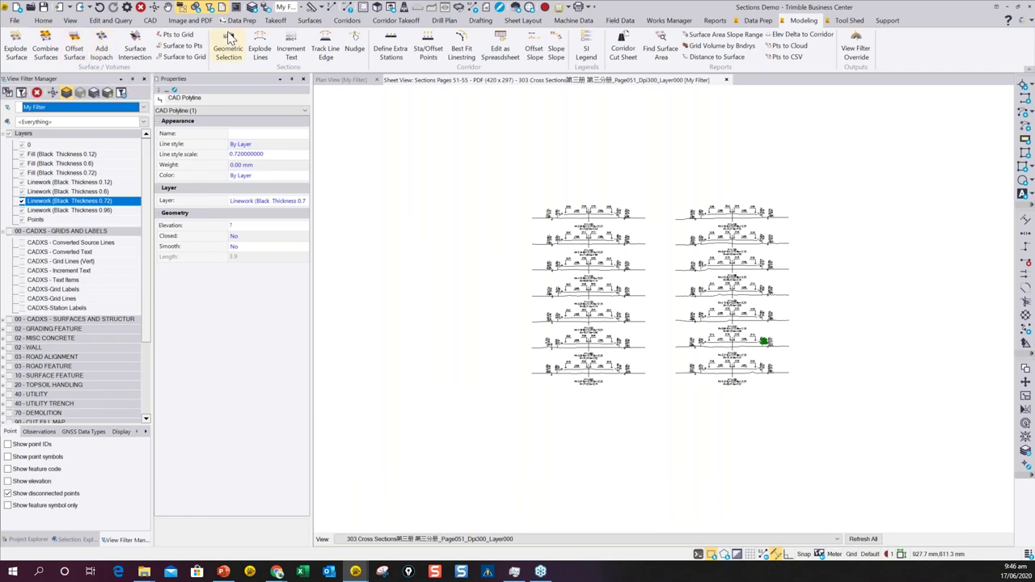
Step: Relayer the ground lines reaching the right ends of the first column of sections to CADXS-Surf. Existing
left_click(760, 20)
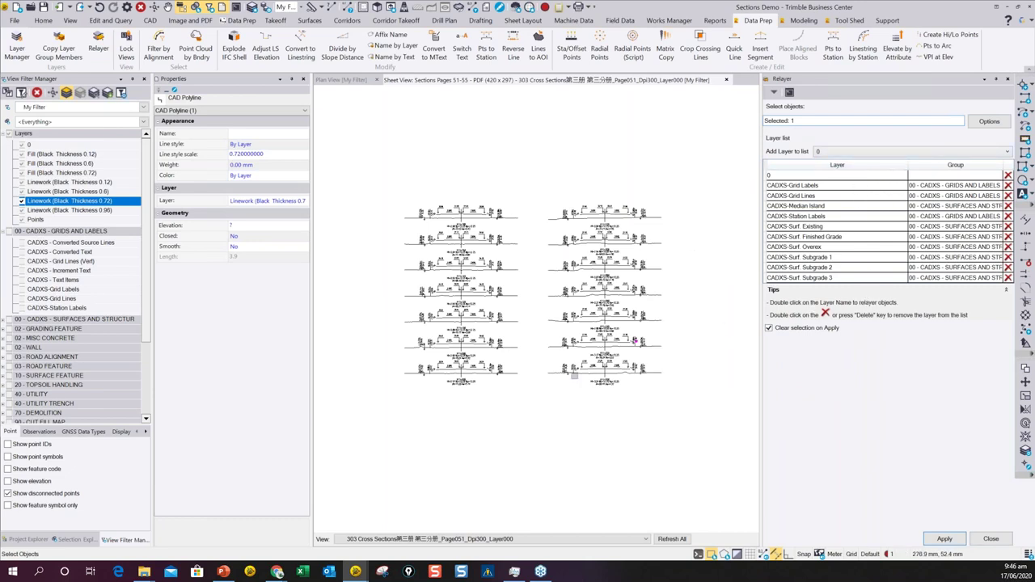
left_click_drag(527, 408, 498, 157)
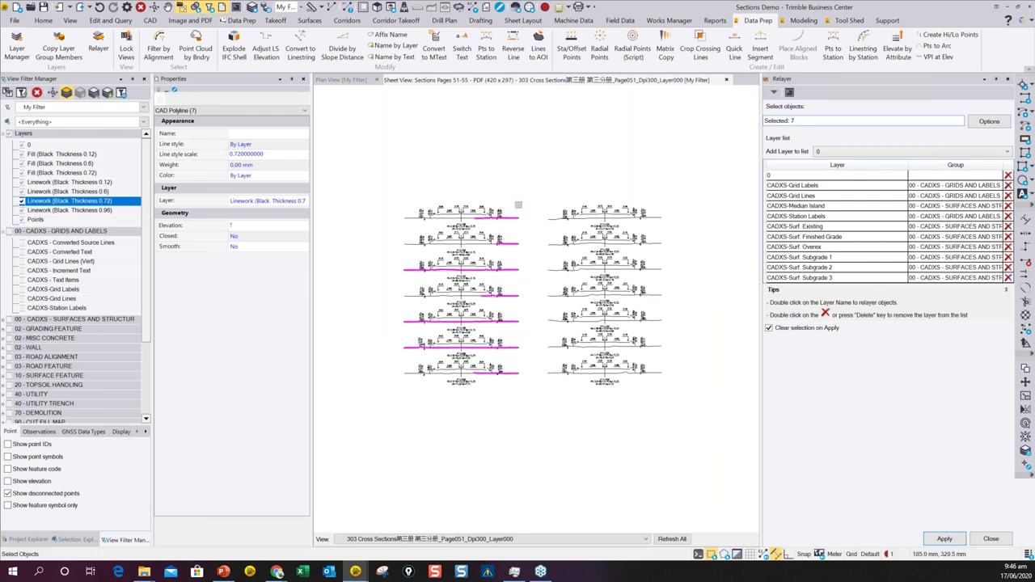
left_click(824, 228)
left_click(944, 539)
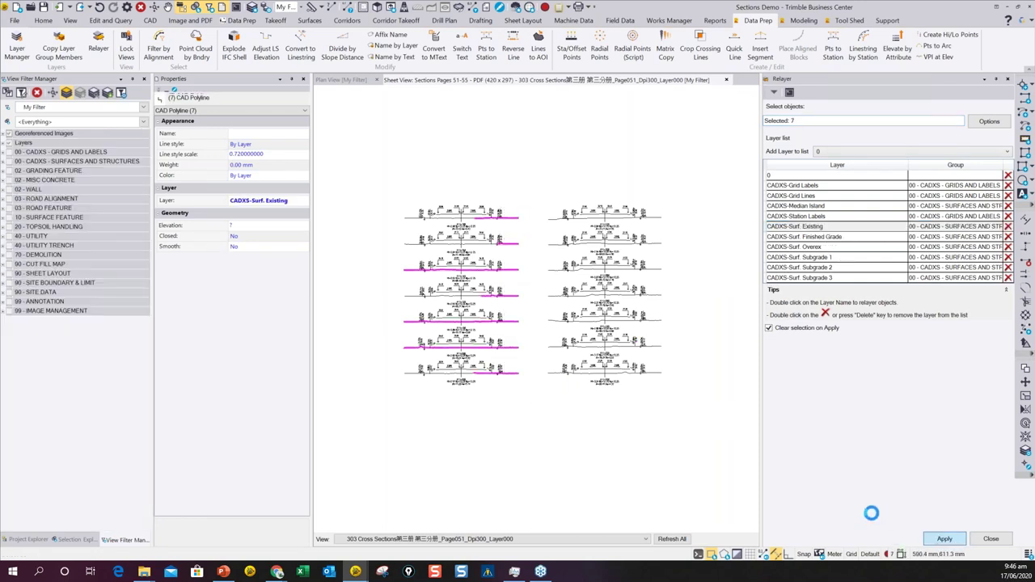
Step: Relayer the ground lines crossing the right ends of the second column of sections to CADXS-Surf. Existing
left_click_drag(692, 407, 639, 161)
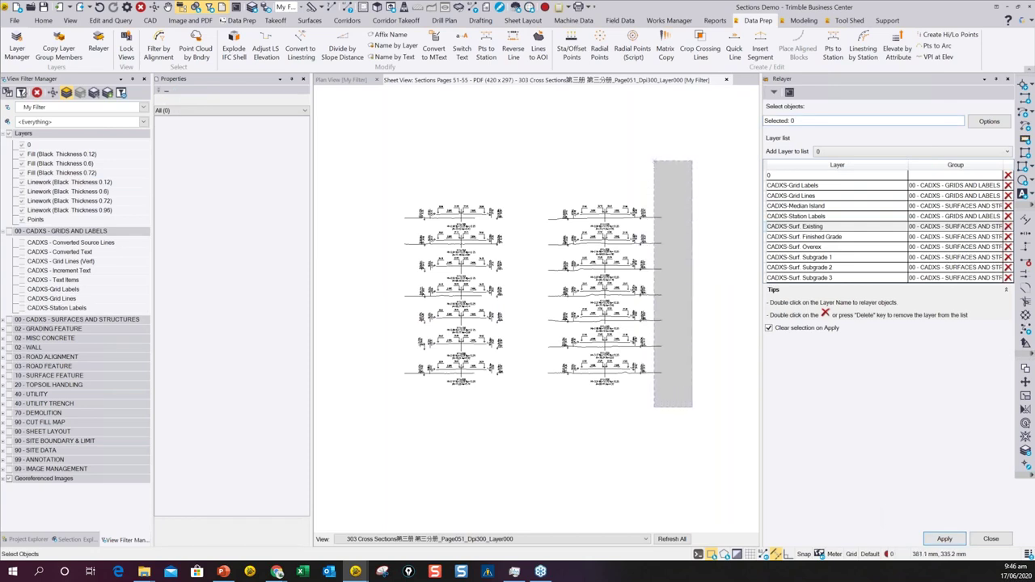
left_click(838, 227)
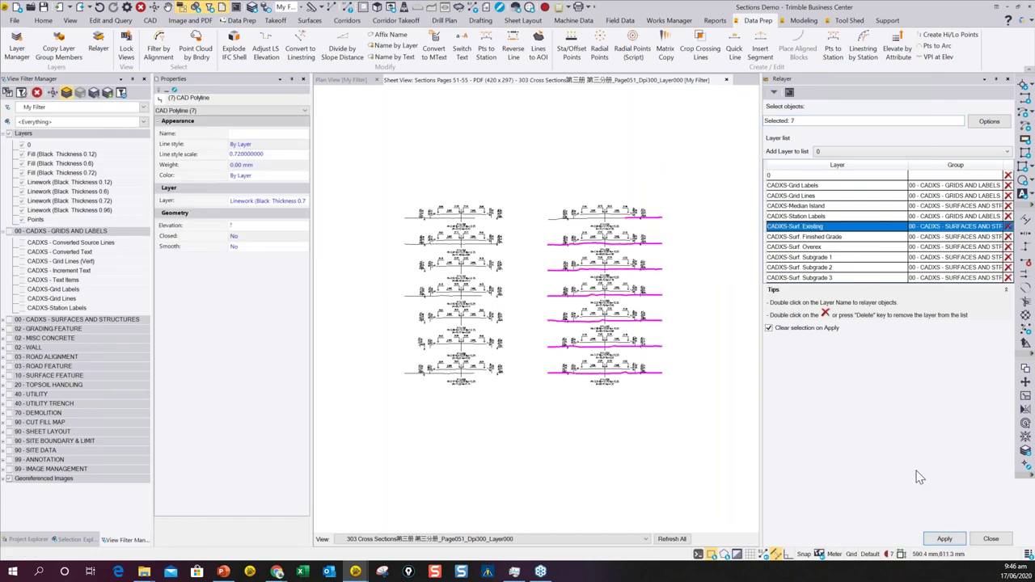
left_click(944, 539)
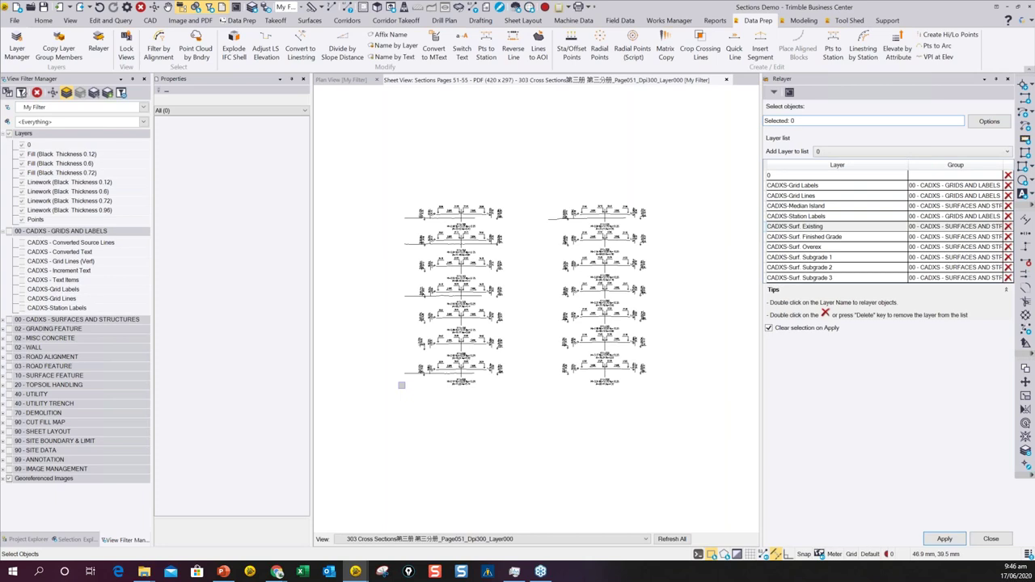
Step: Relayer the remaining left-end ground lines in the first column and the second column's uppermost section to CADXS-Surf. Existing
left_click_drag(414, 396, 360, 182)
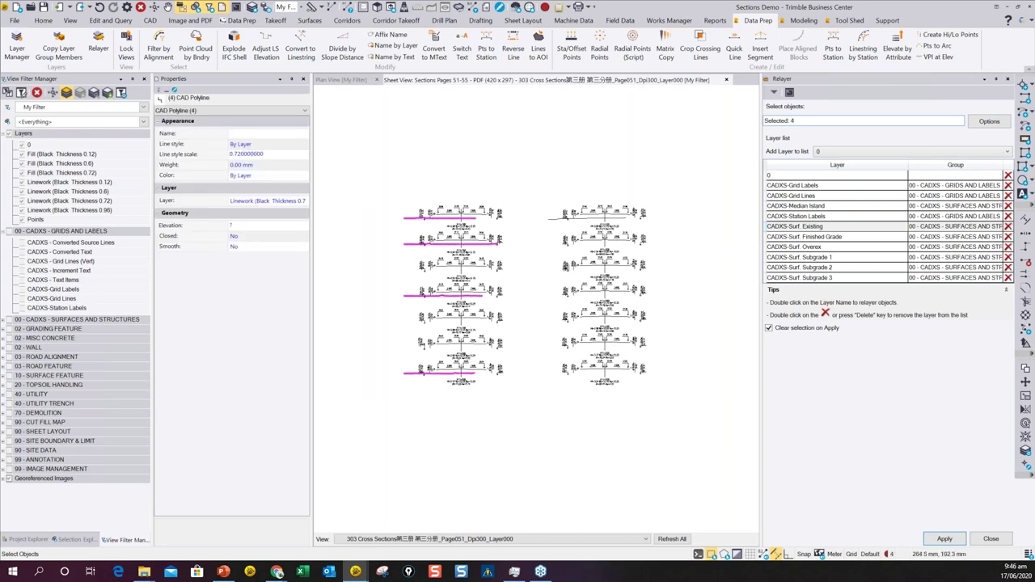
left_click(551, 216)
left_click(837, 228)
left_click(944, 538)
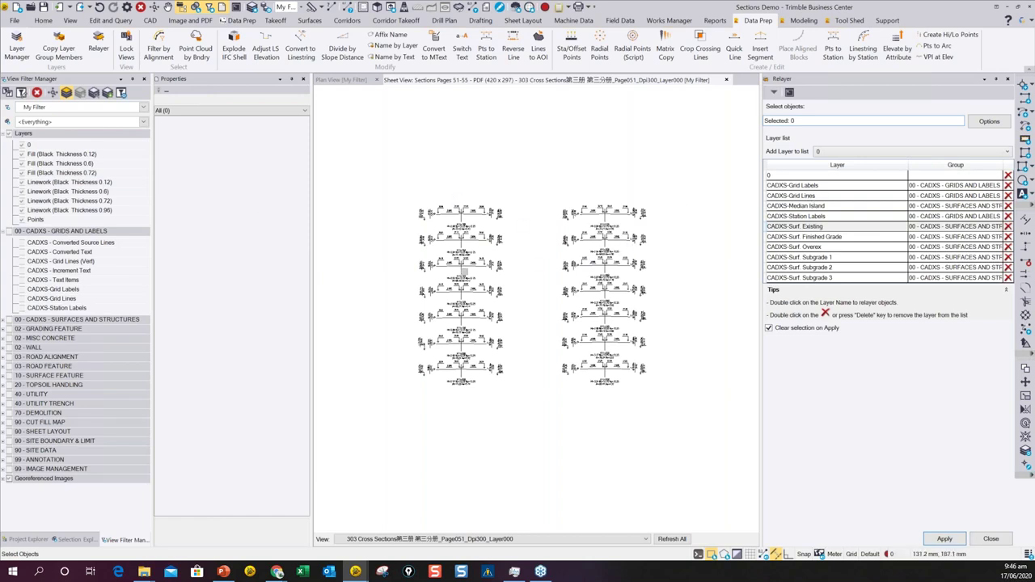
scroll(458, 270, "up", 3)
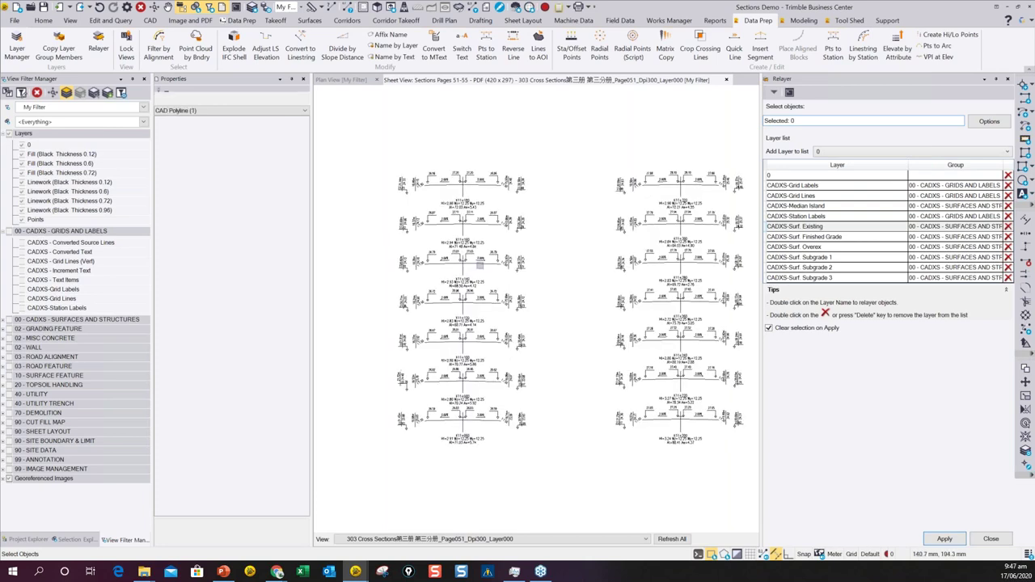
Step: Close the Relayer command and start Geometric Selection in Relayer Lines mode
left_click(482, 262)
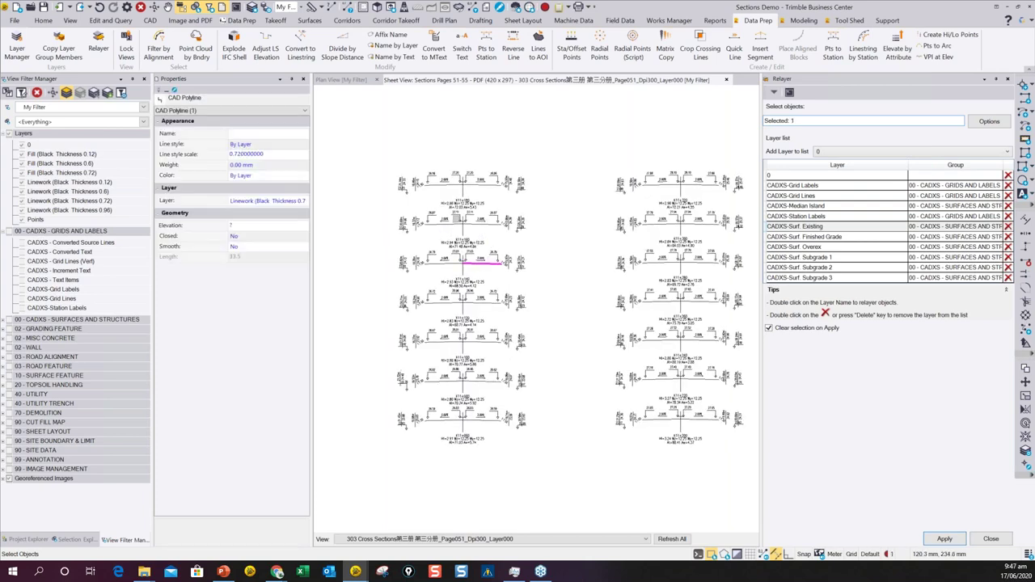
scroll(488, 228, "down", 2)
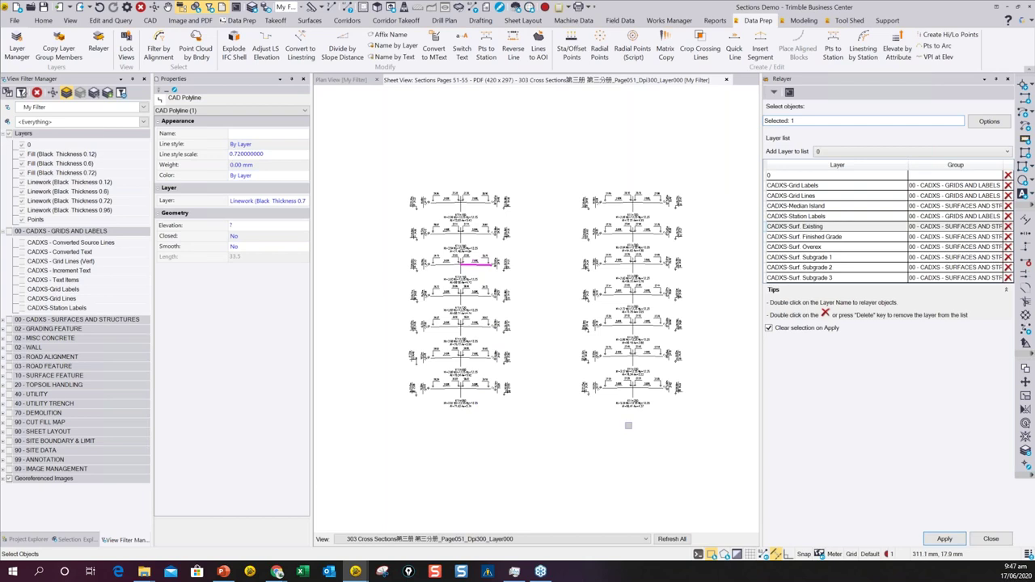
left_click(991, 540)
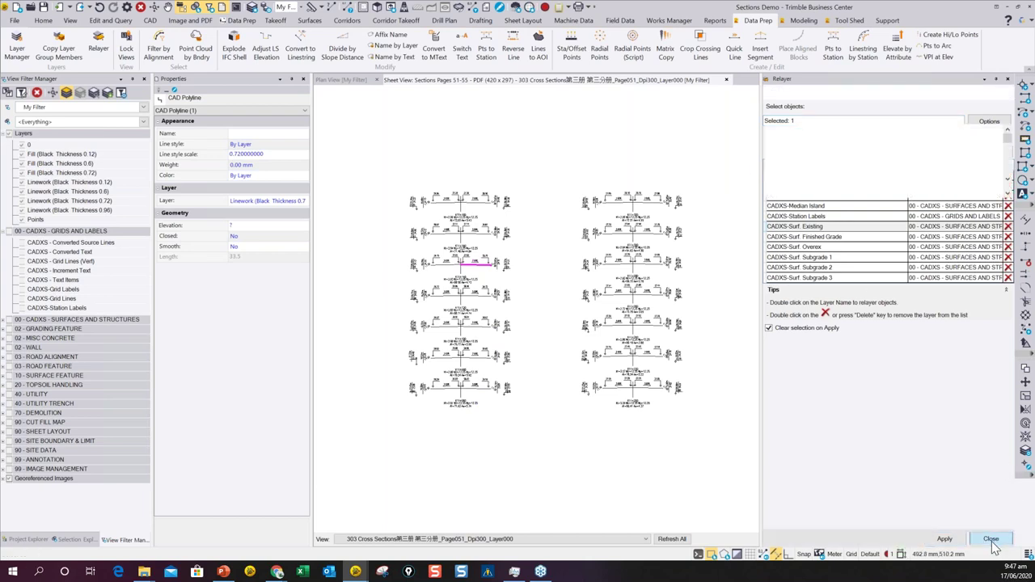
left_click(803, 21)
left_click(228, 46)
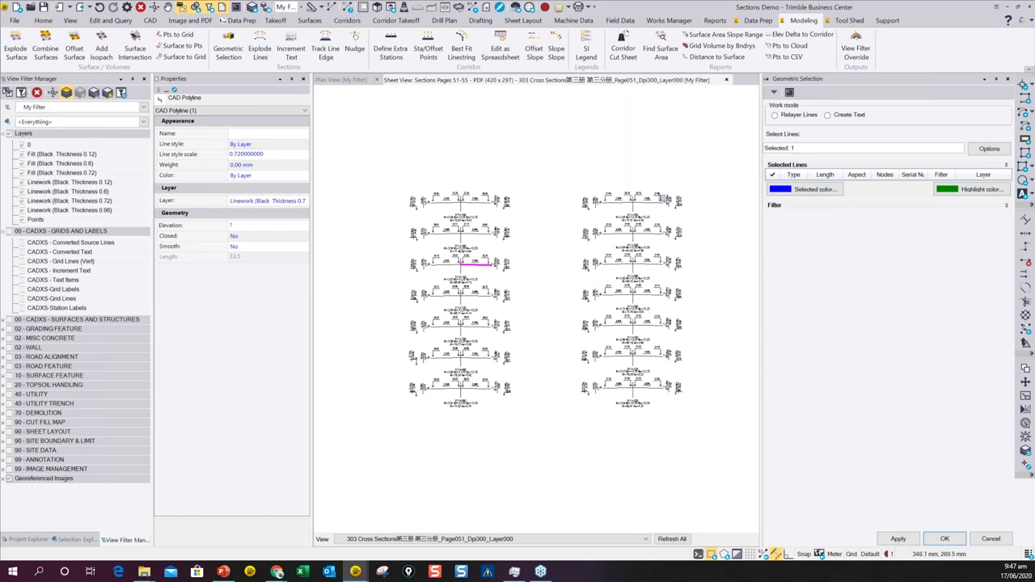
left_click(776, 115)
Step: Select the lines running down the middle of both columns of cross sections for Geometric Selection
left_click(810, 148)
left_click_drag(435, 174, 476, 434)
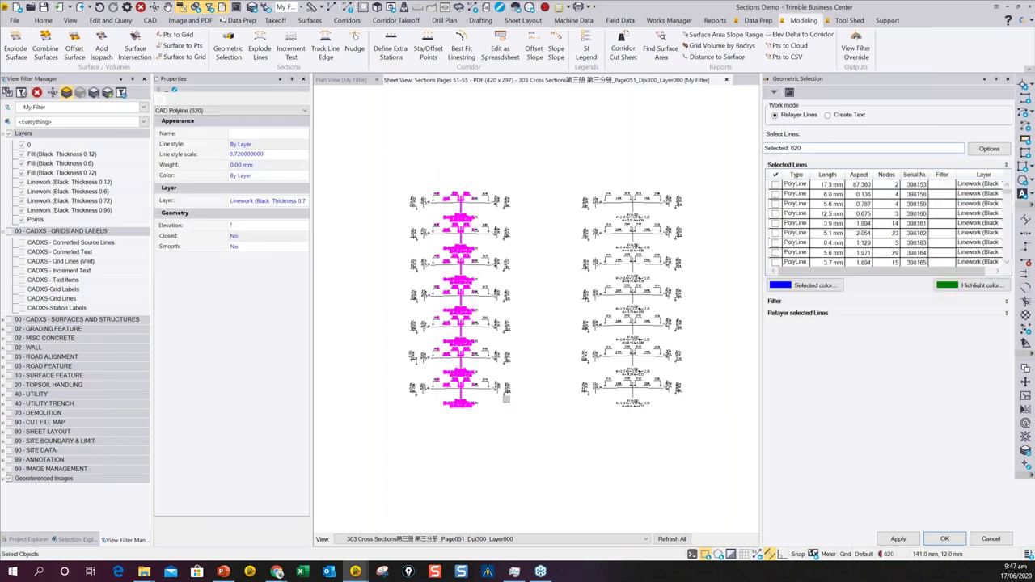
left_click_drag(628, 198, 655, 423)
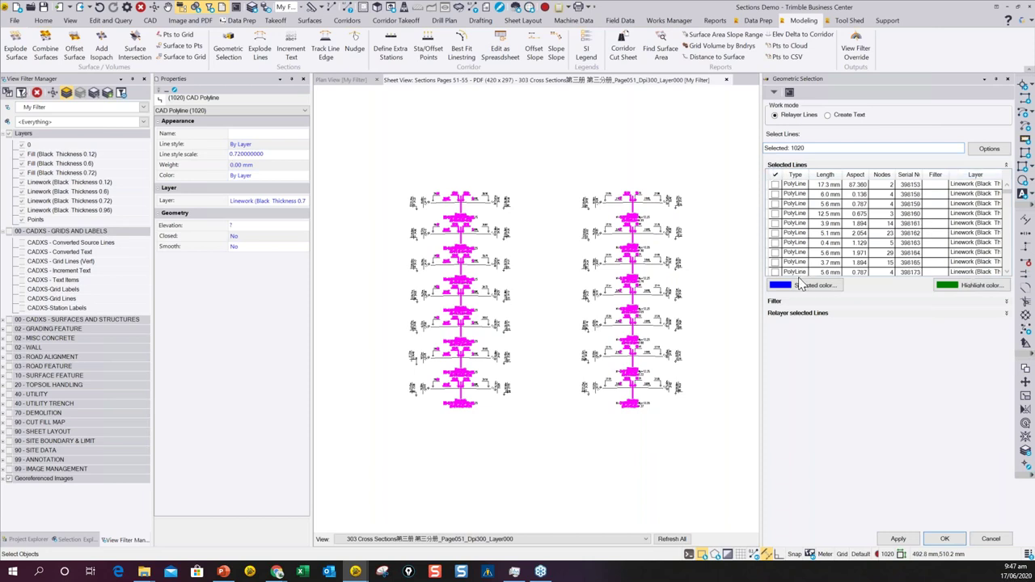
Step: Collapse the selected-lines list and expand the filter definition, filter application and relayer settings
left_click(1007, 166)
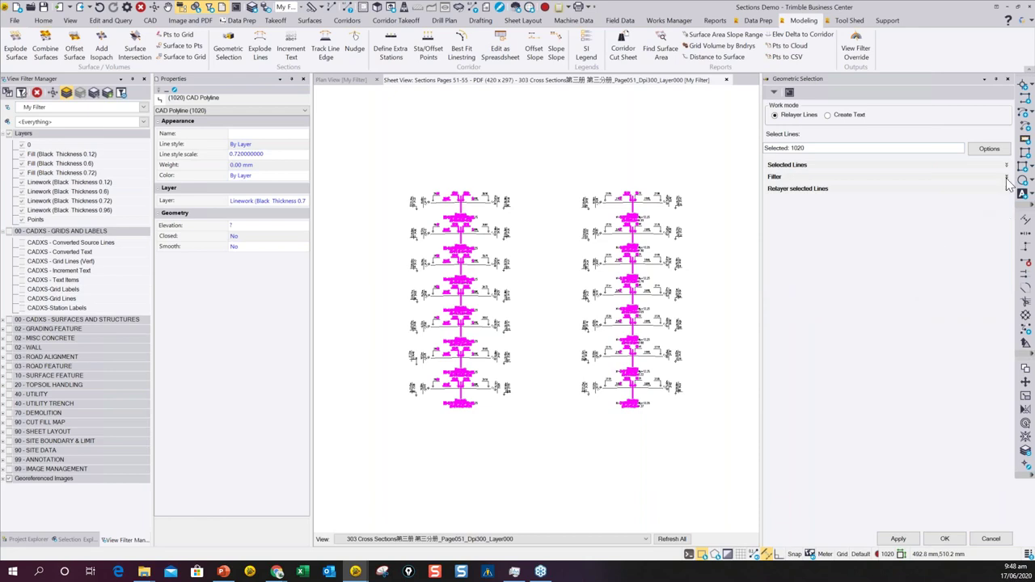
left_click(1007, 177)
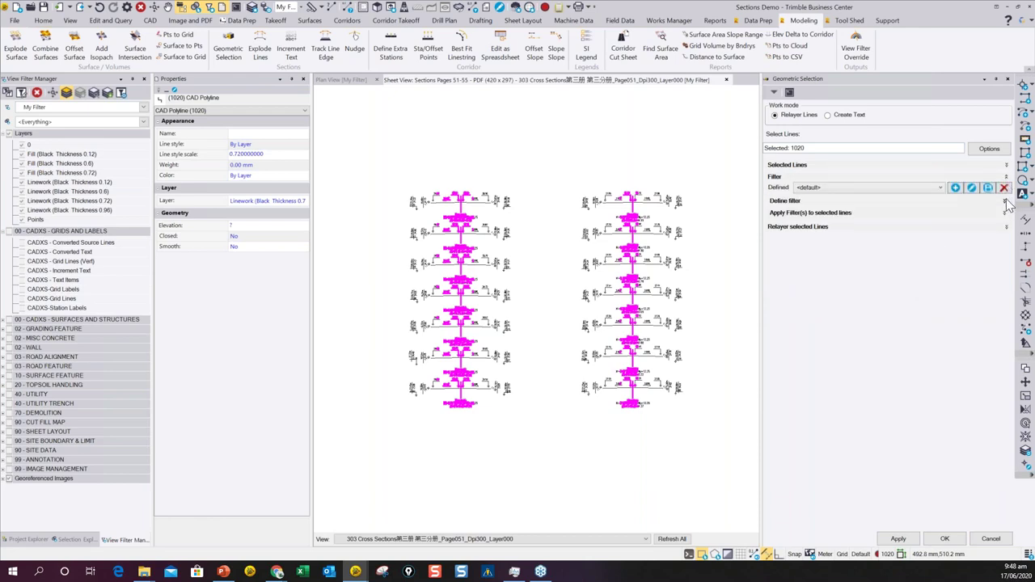
left_click(1005, 201)
left_click(1004, 386)
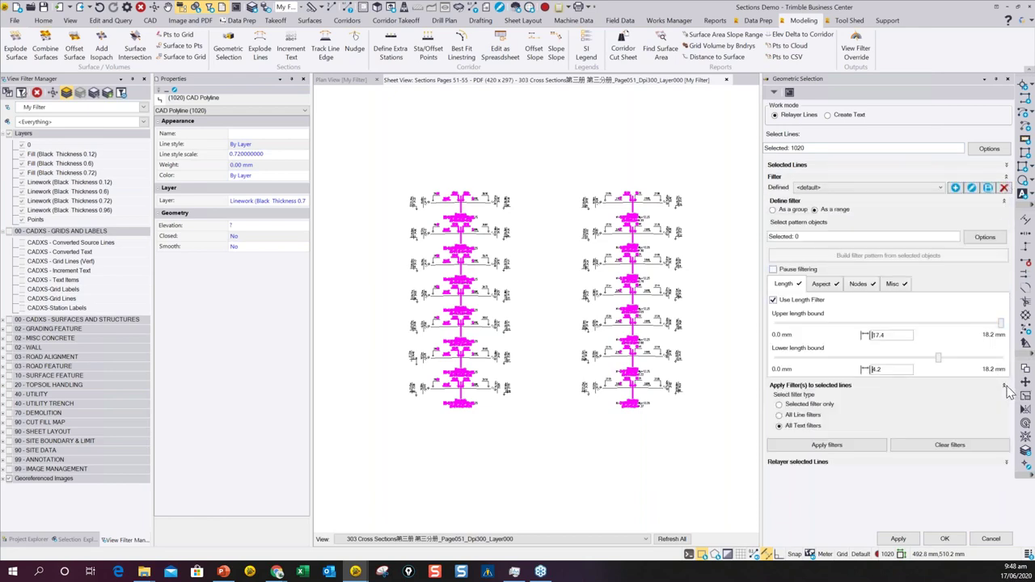
left_click(1006, 462)
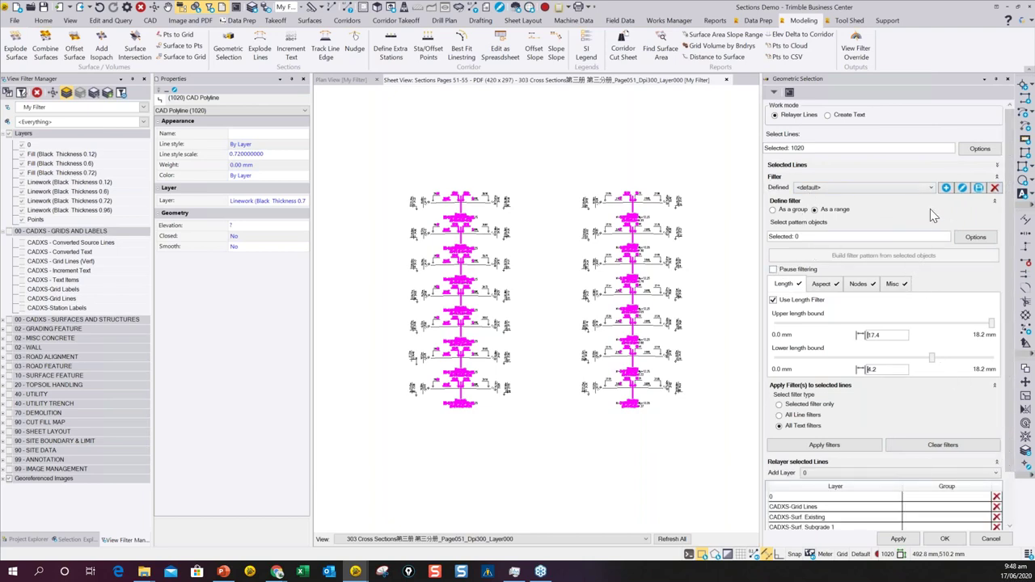
Step: Turn off the Nodes and Length filters, keeping the Aspect Ratio filter enabled for the selected lines
left_click(829, 284)
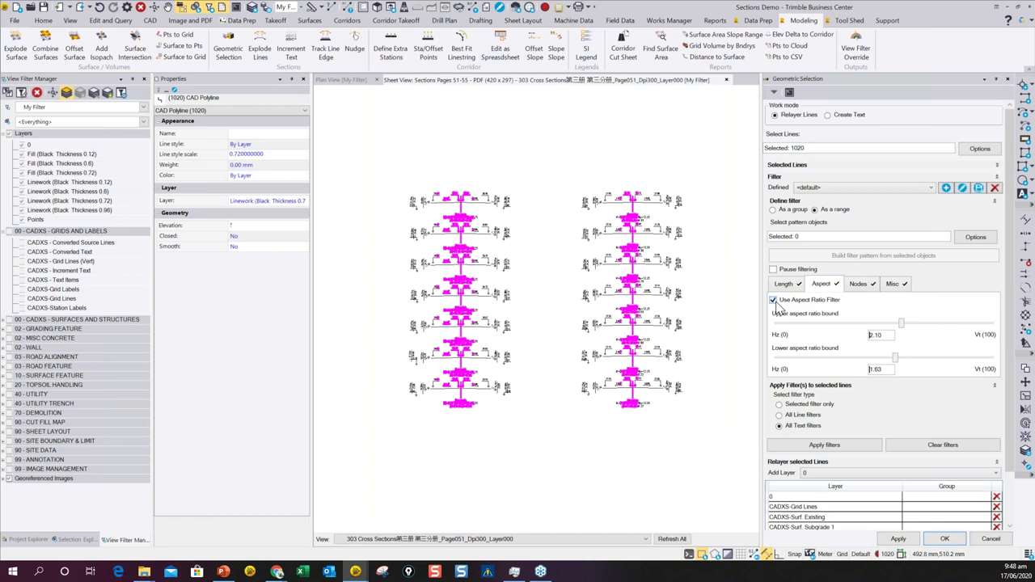
left_click(855, 284)
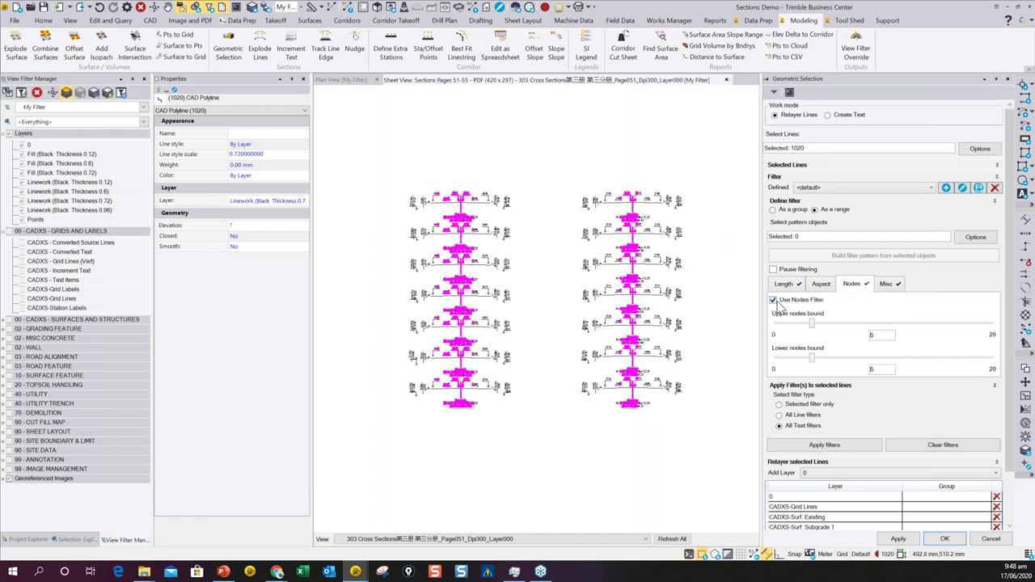
left_click(774, 300)
left_click(882, 285)
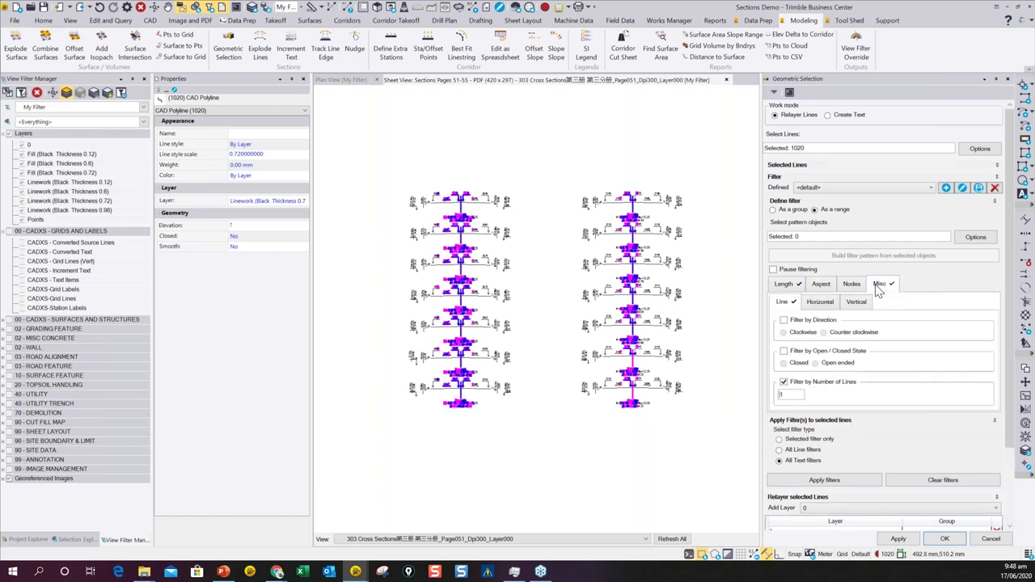
left_click(783, 287)
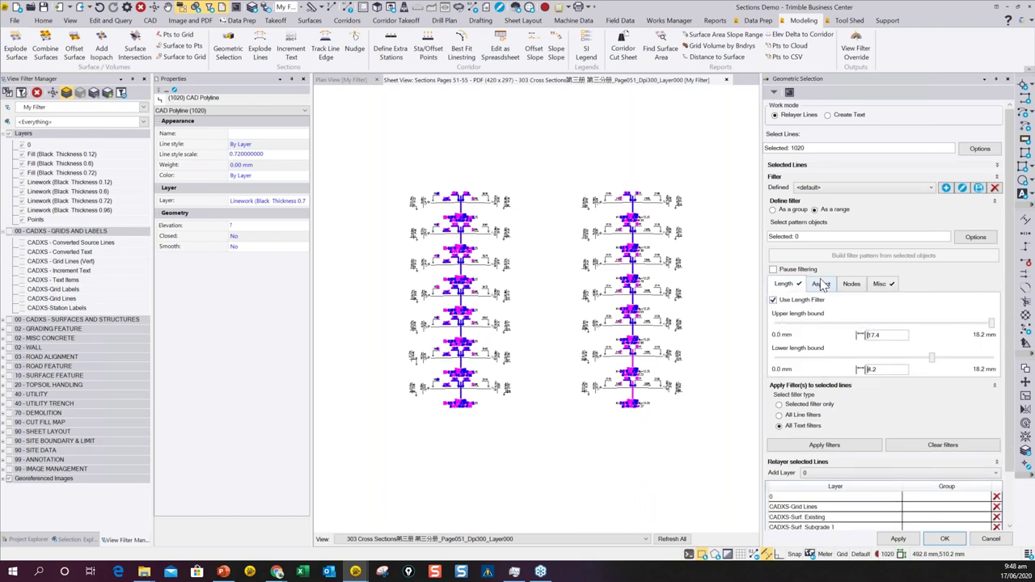
left_click(772, 300)
left_click(815, 284)
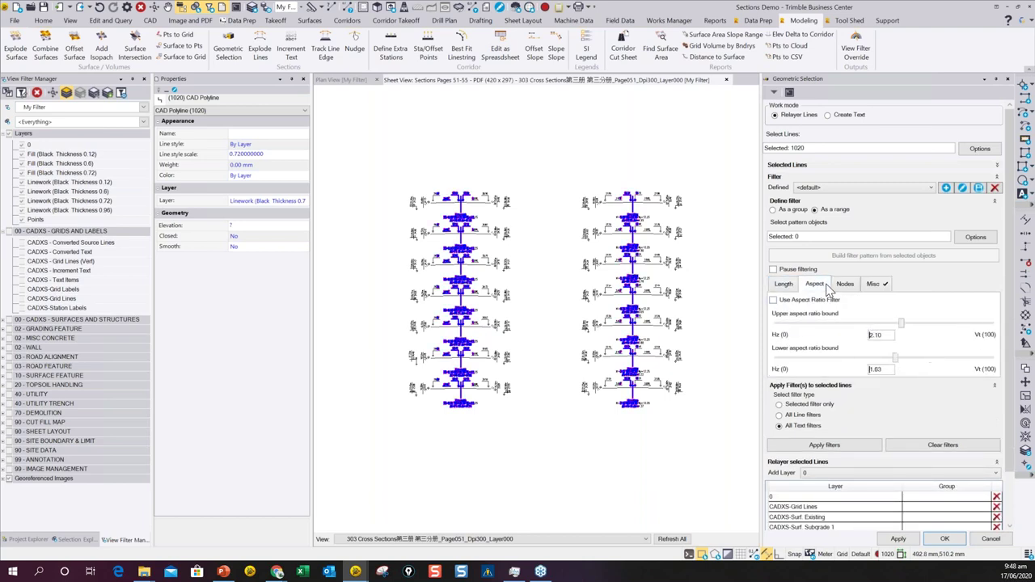
left_click(774, 301)
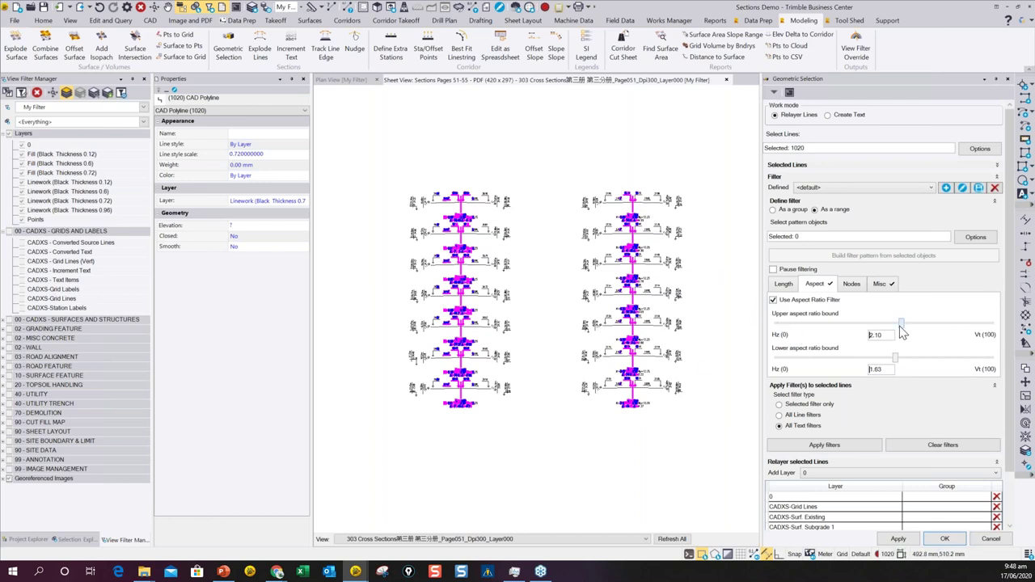
Step: Set the aspect ratio bounds to 100.00 upper and 48.06 lower, and relayer the vertical centrelines to CADXS-Grid Lines
left_click_drag(902, 328, 974, 360)
left_click(944, 359)
left_click(945, 359)
scroll(600, 345, "up", 1)
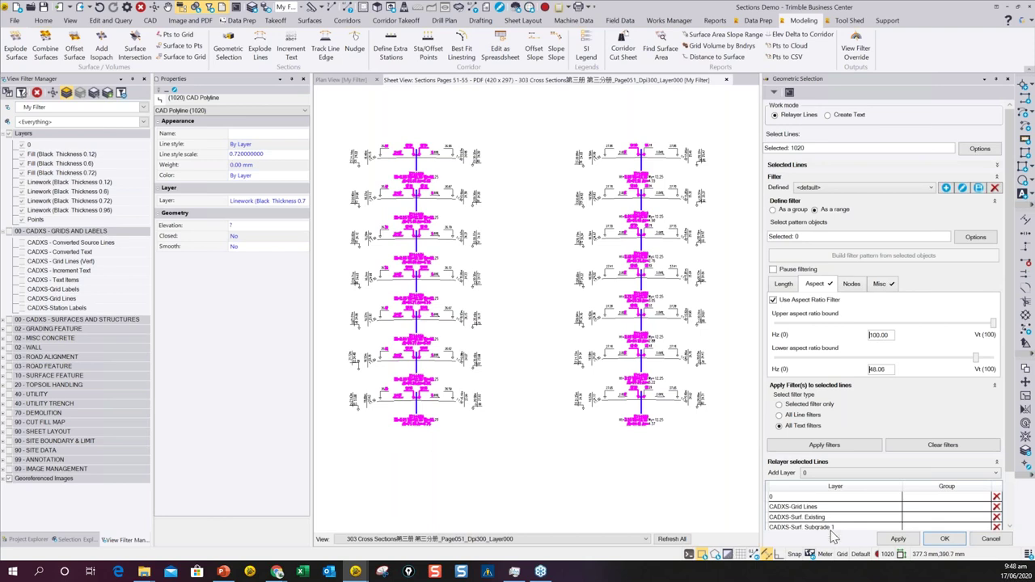
left_click(808, 508)
left_click(898, 539)
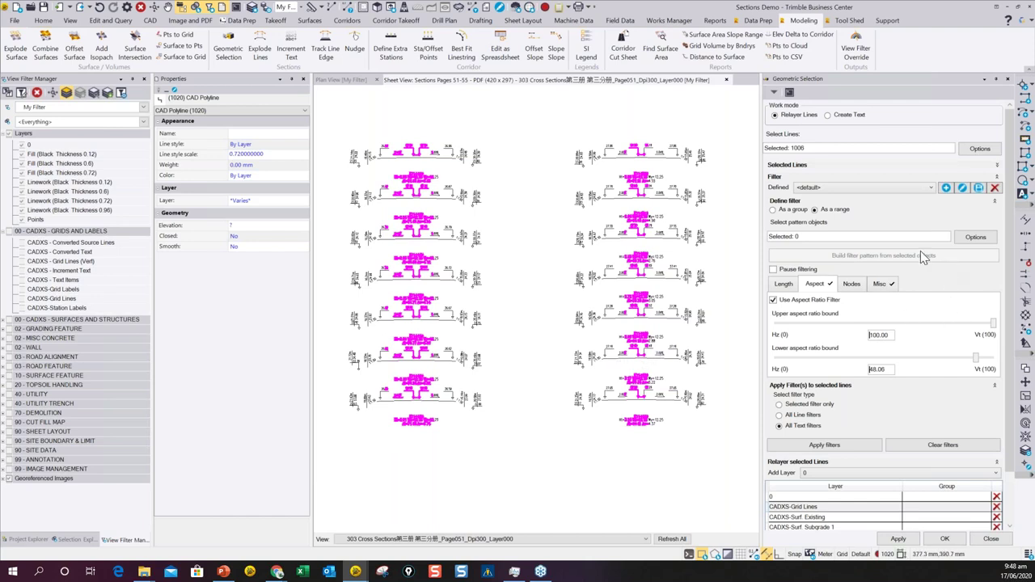
Step: Enable the Length filter, select all lines in both section columns, and set the lower length bound to 0.1 mm
left_click(783, 284)
left_click(773, 300)
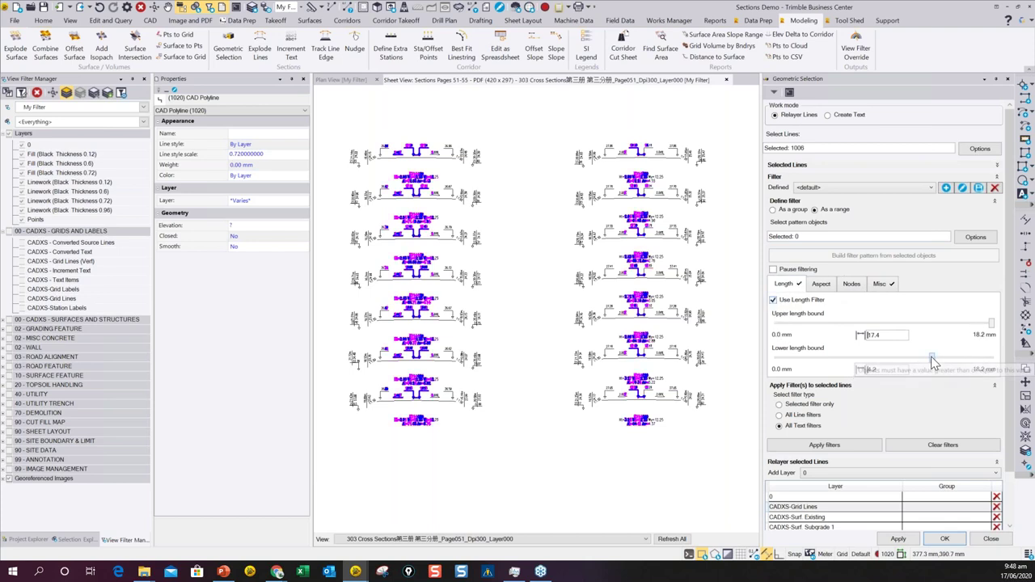
left_click_drag(933, 361, 943, 362)
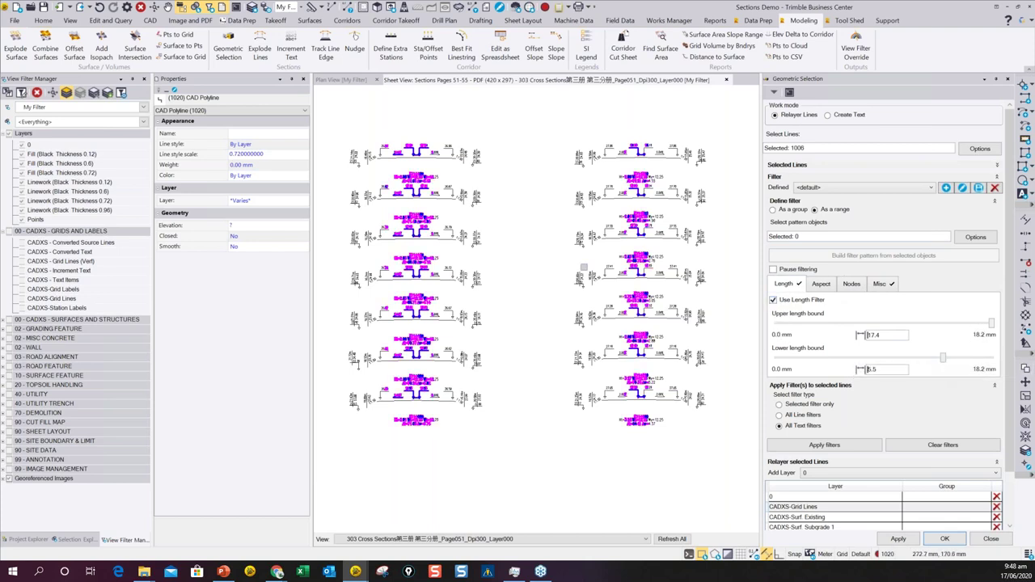
scroll(475, 212, "down", 1)
scroll(473, 212, "down", 1)
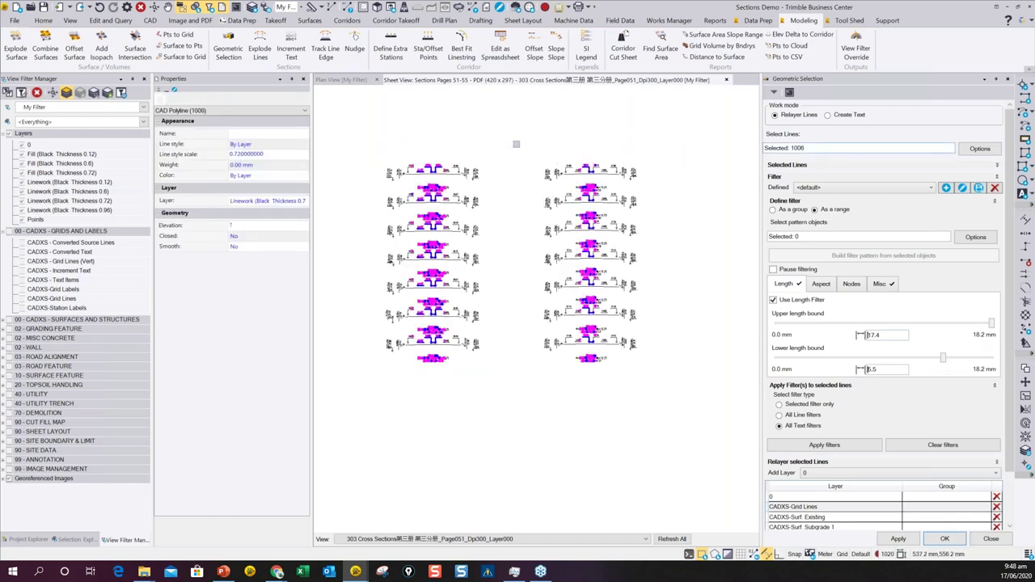
left_click_drag(346, 126, 697, 433)
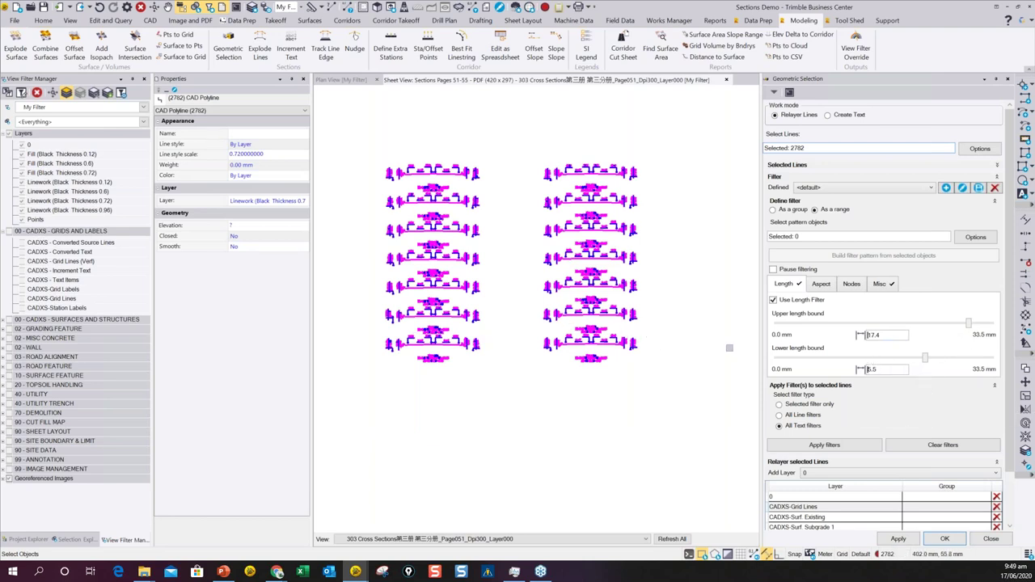
left_click_drag(927, 360, 774, 359)
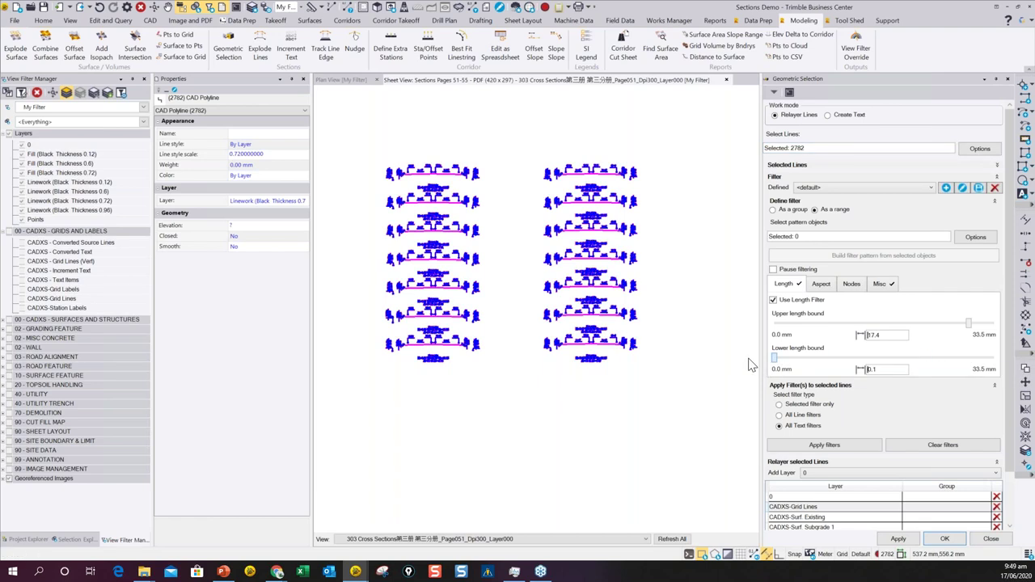
Step: Relayer the length-filtered short lines and label linework in both columns to CADXS - Text Items
scroll(555, 346, "up", 3)
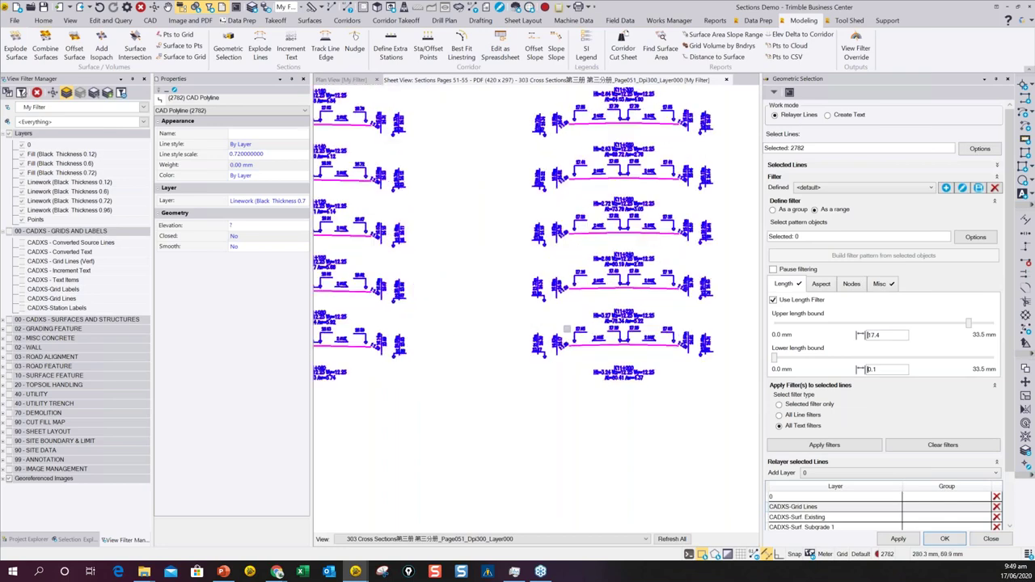
scroll(567, 329, "up", 2)
scroll(596, 194, "down", 5)
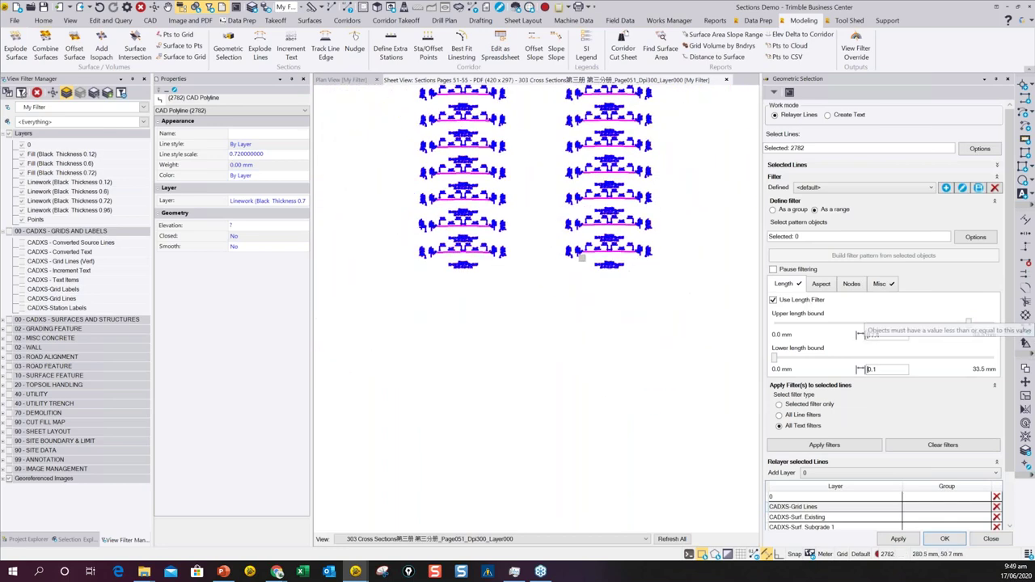
middle_click_drag(486, 157, 493, 255)
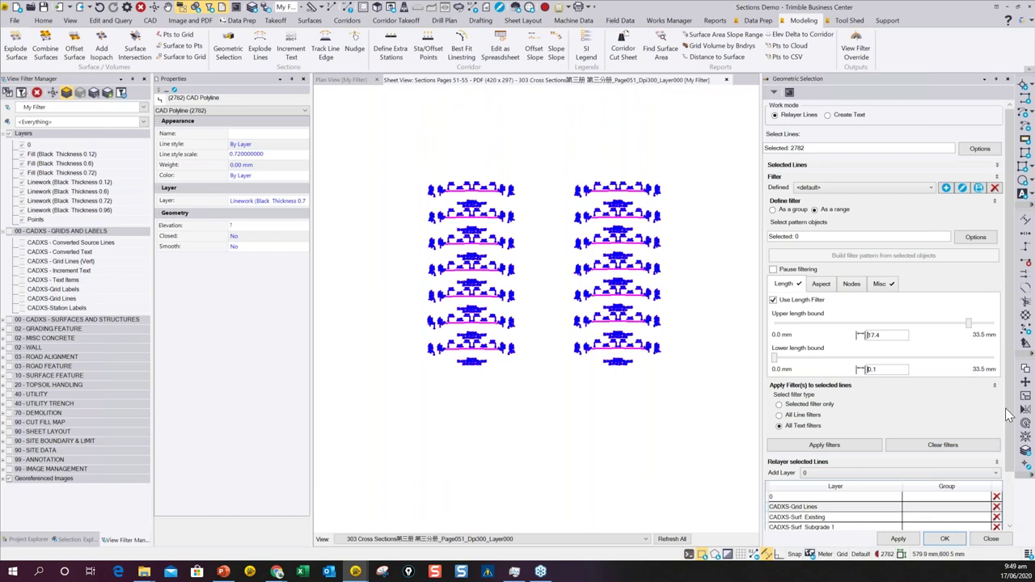
scroll(1002, 427, "down", 2)
left_click(810, 490)
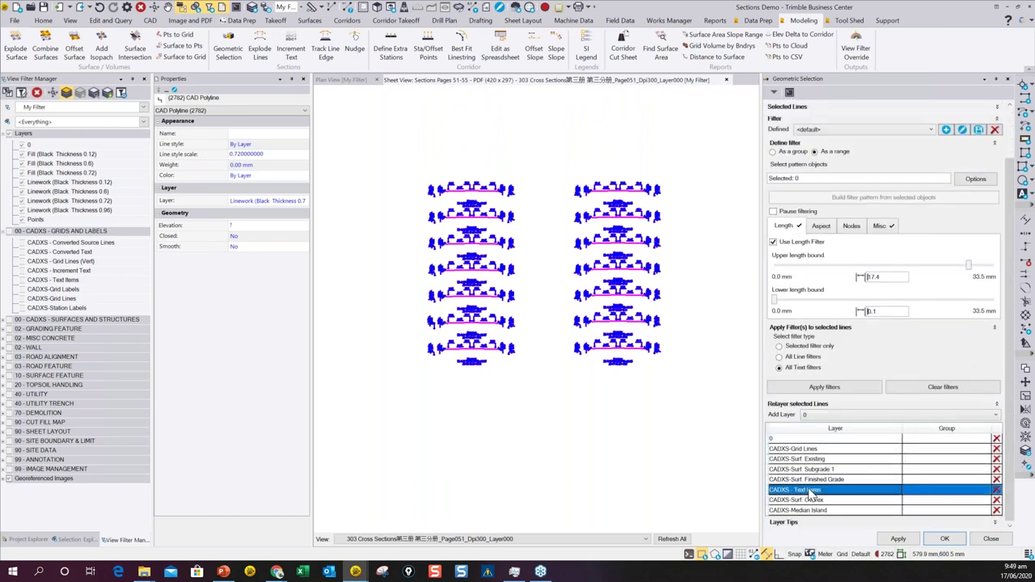
left_click(898, 539)
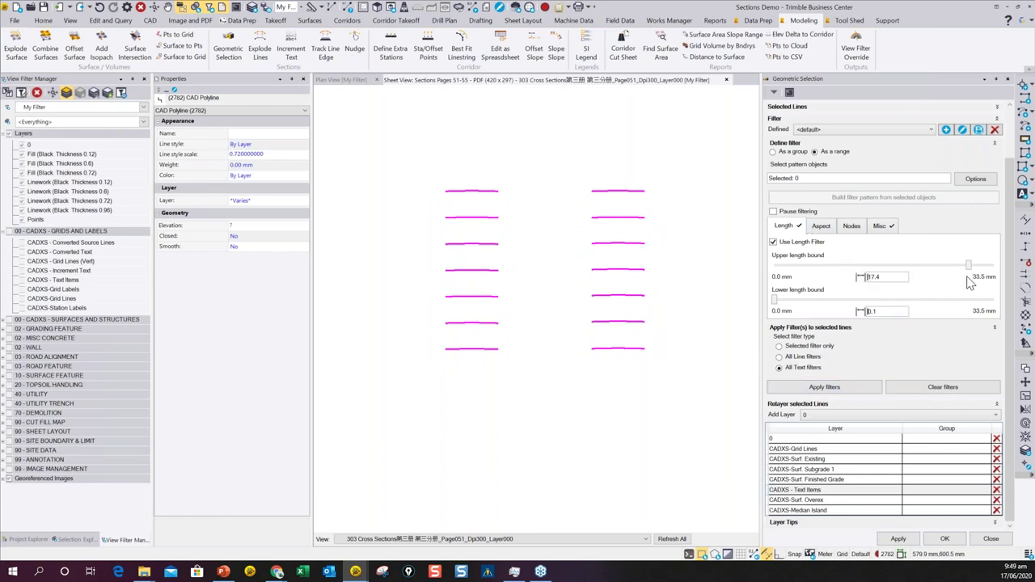
Step: Raise the upper length bound to 33.5 mm and relayer the remaining long section lines to CADXS-Surf. Subgrade 1
left_click_drag(969, 269, 1010, 273)
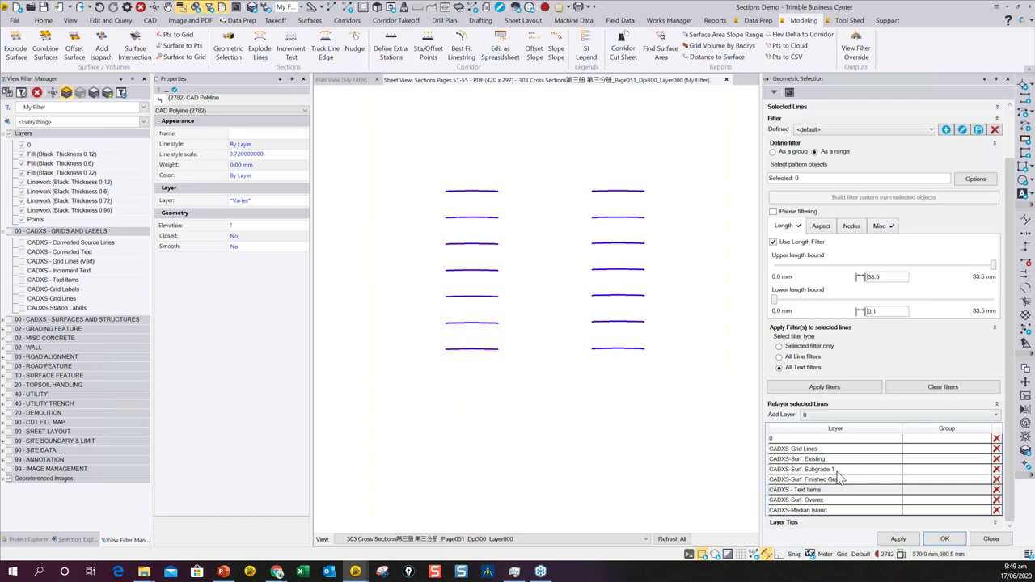
left_click(898, 538)
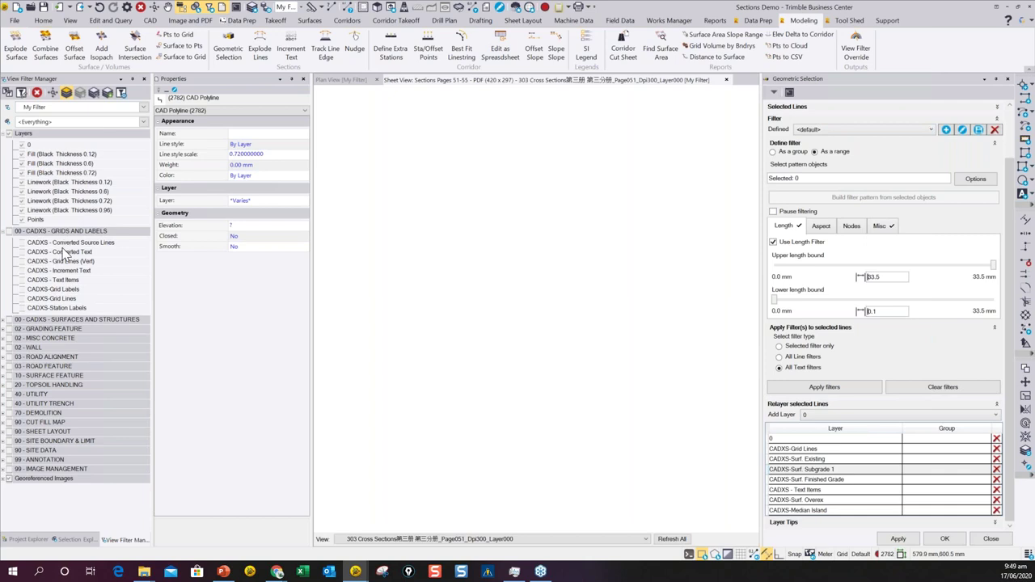
Step: Expand the CADXS surfaces and structures layer group, show the CADXS - Text Items layer, and inspect one of its lines
left_click(4, 320)
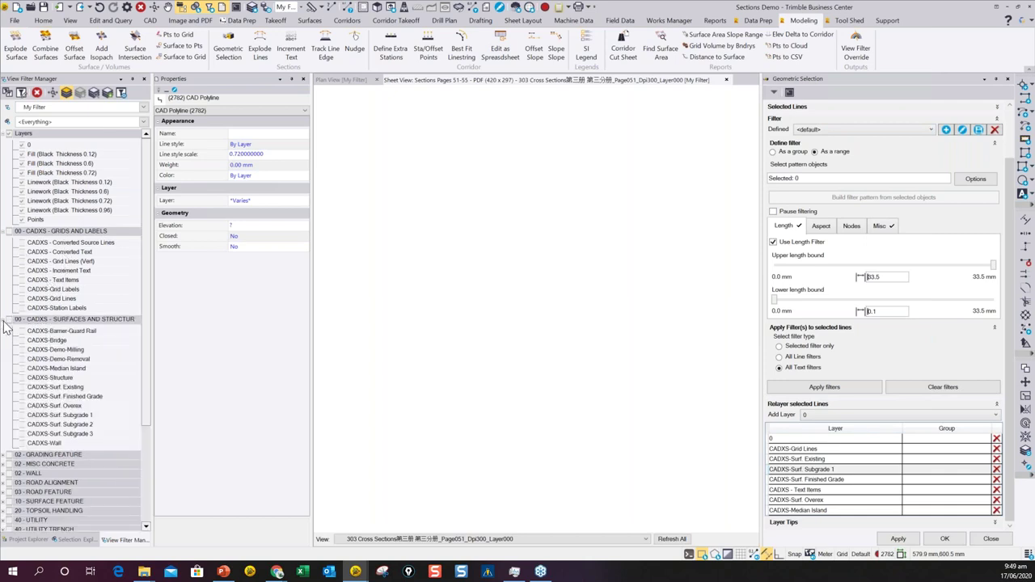
left_click(22, 280)
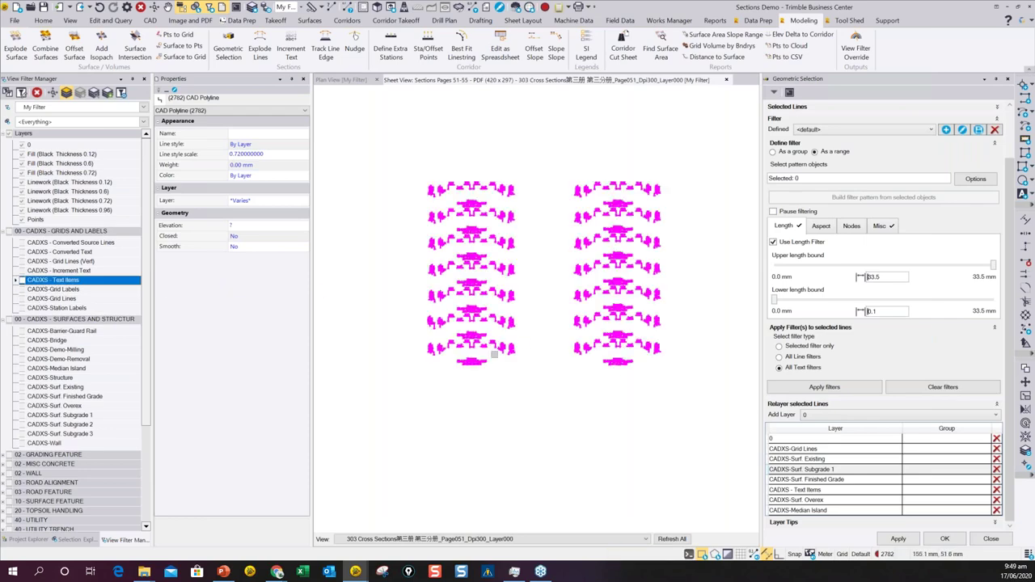
scroll(524, 344, "up", 5)
left_click(425, 342)
scroll(473, 340, "down", 5)
scroll(475, 345, "down", 2)
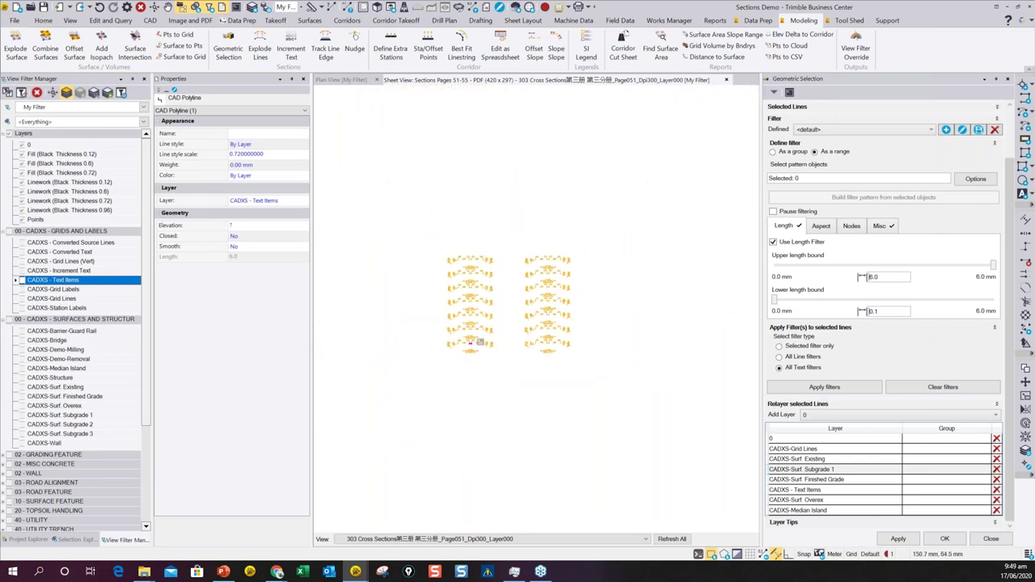
key("Escape")
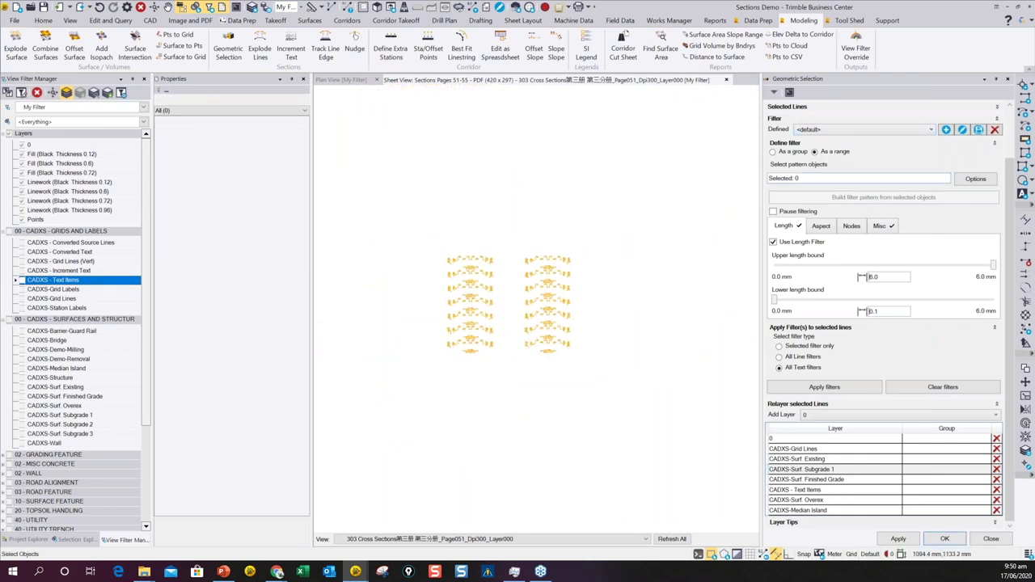
Step: Select all visible CADXS - Text Items lines in both columns as the lines for Geometric Selection
scroll(1009, 189, "up", 1)
scroll(1009, 189, "up", 3)
left_click(859, 148)
left_click_drag(396, 237, 609, 419)
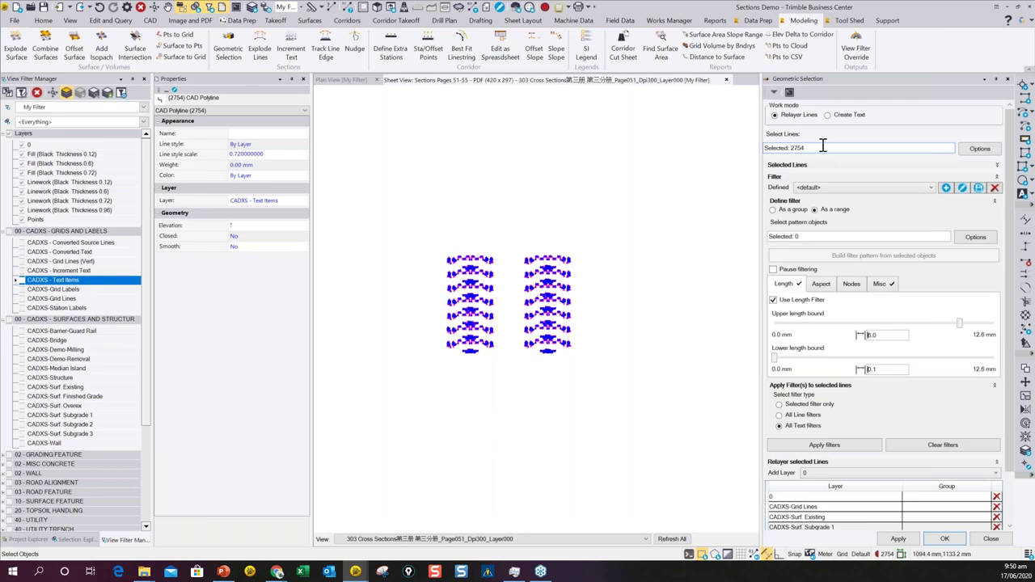
Step: Use the Median Island filter to relayer the matching lines in both section columns to CADXS-Median Island
left_click(835, 187)
left_click(827, 423)
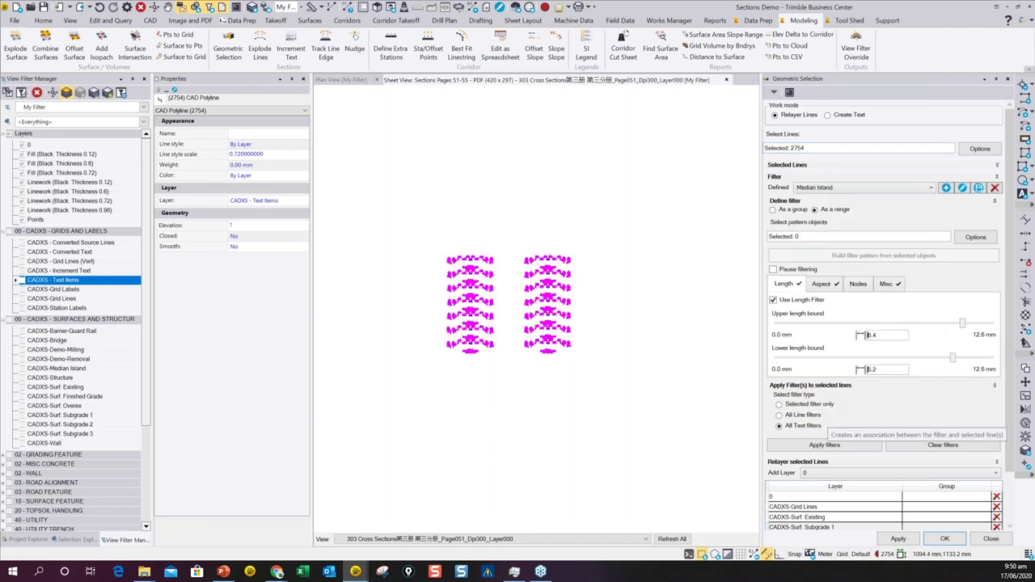
scroll(455, 350, "up", 3)
scroll(475, 332, "up", 2)
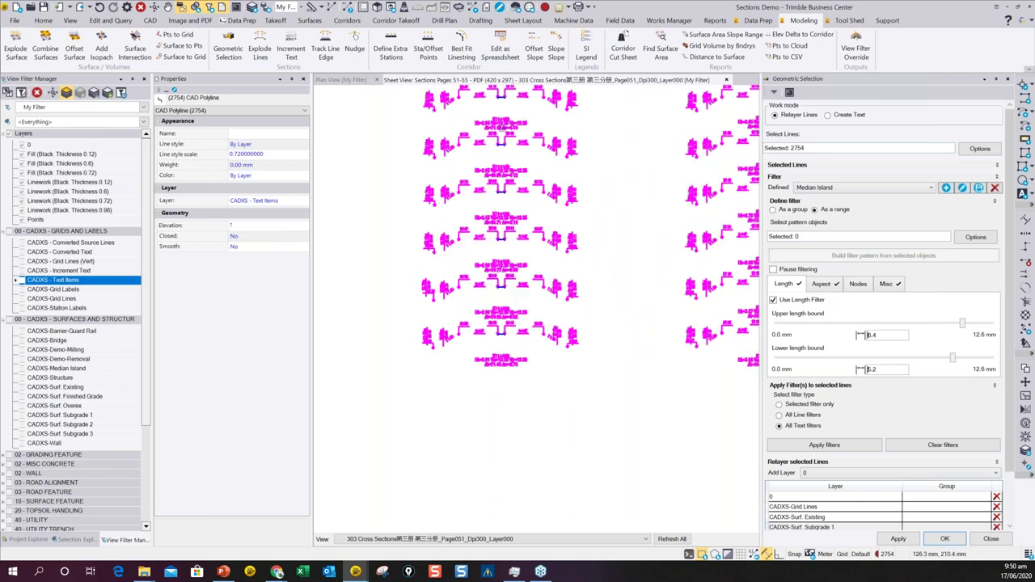
scroll(721, 346, "down", 3)
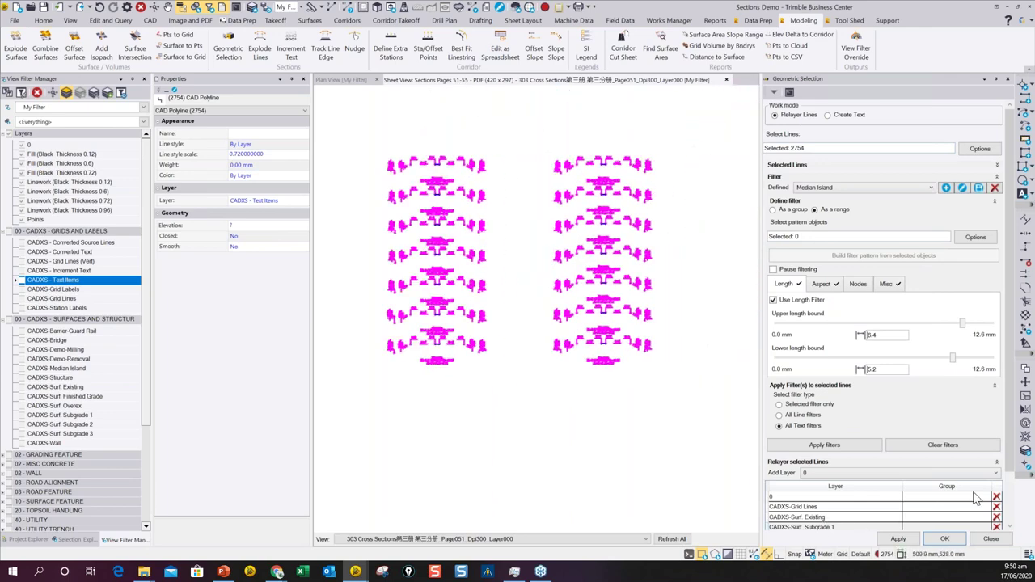
scroll(1012, 449, "down", 2)
left_click(821, 510)
left_click(897, 538)
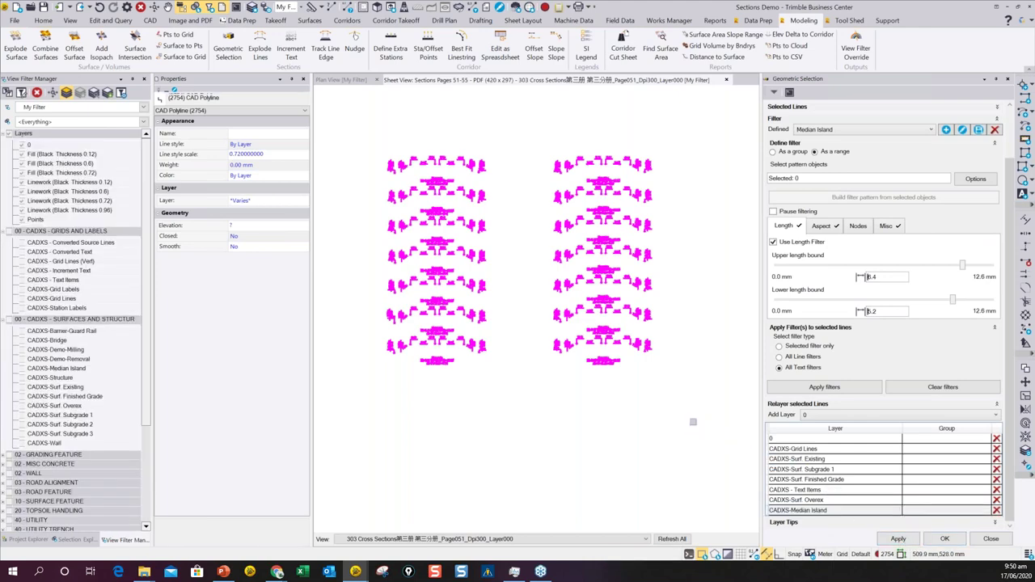
scroll(529, 354, "up", 1)
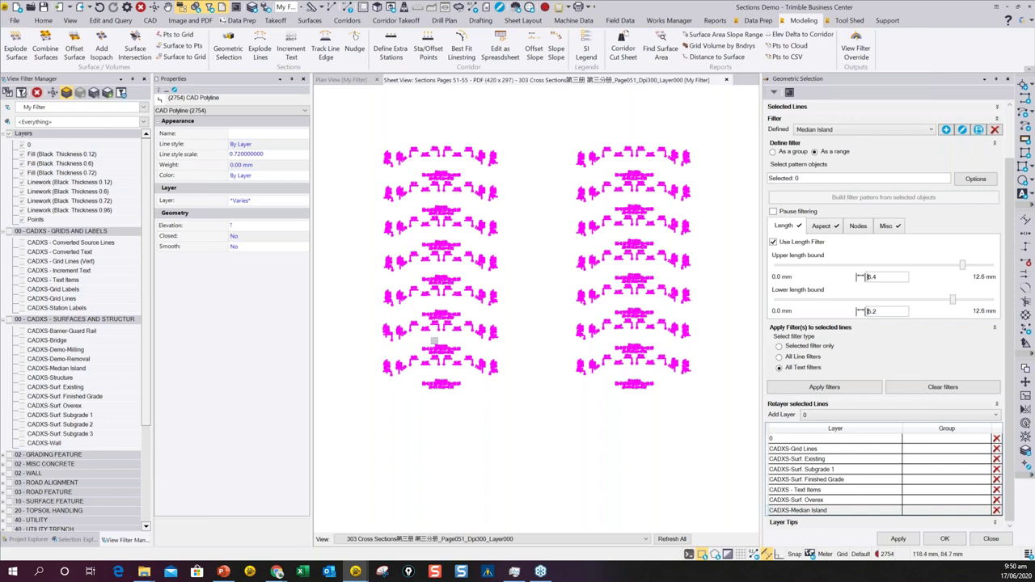
scroll(1010, 189, "up", 2)
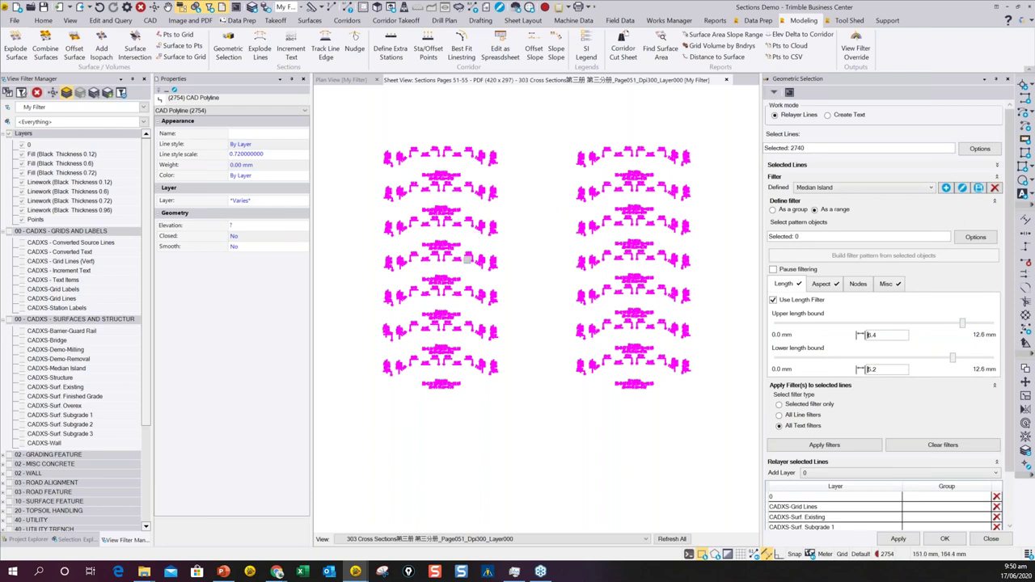
Step: Switch Geometric Selection to Create Text mode and preview which characters the 1 (elev) filter matches
left_click(827, 114)
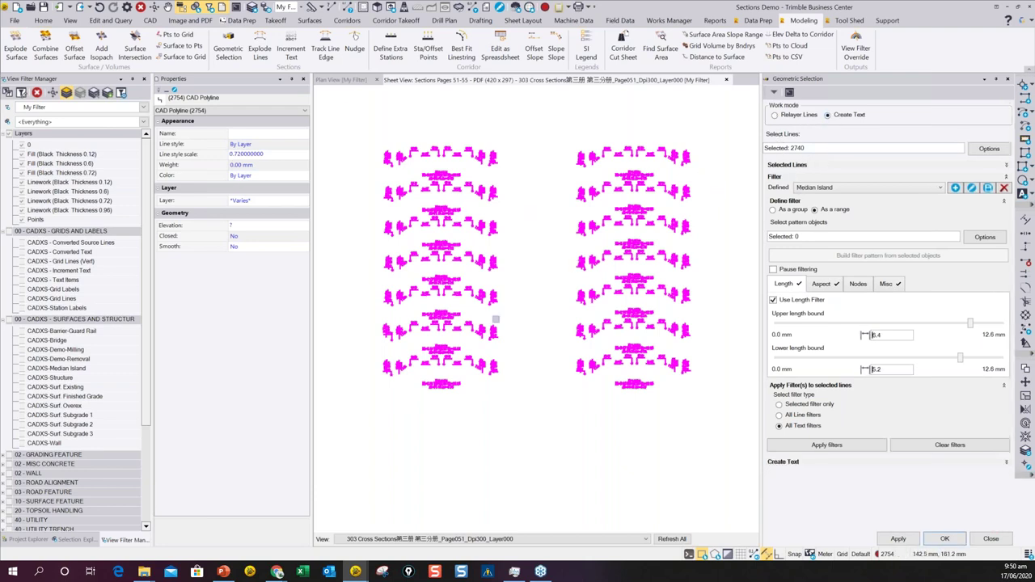
left_click(851, 187)
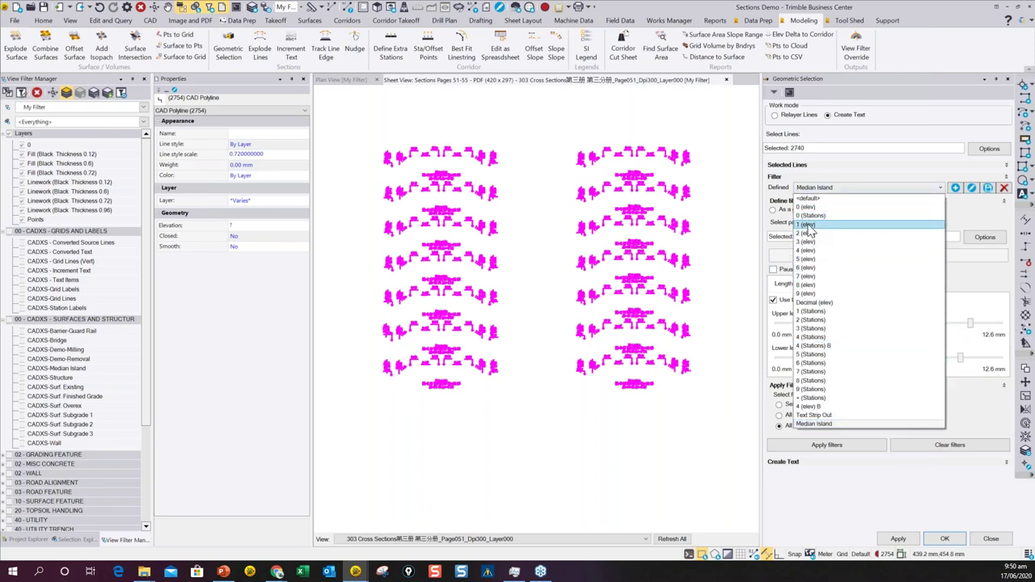
left_click(807, 225)
scroll(667, 354, "up", 5)
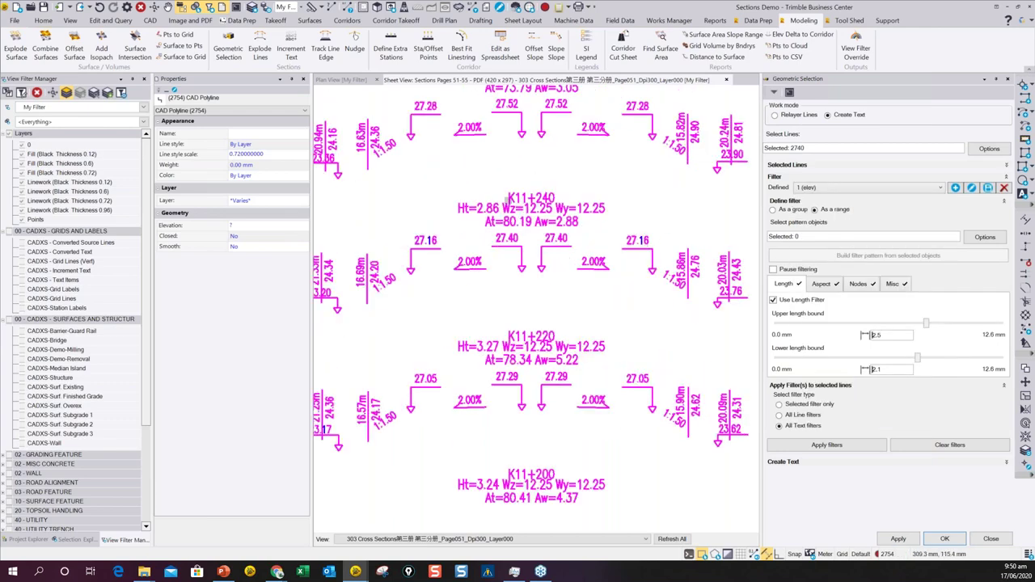
scroll(509, 202, "down", 5)
Step: Select the 1 (Stations) filter and examine which characters it matches in the section labels
left_click(808, 188)
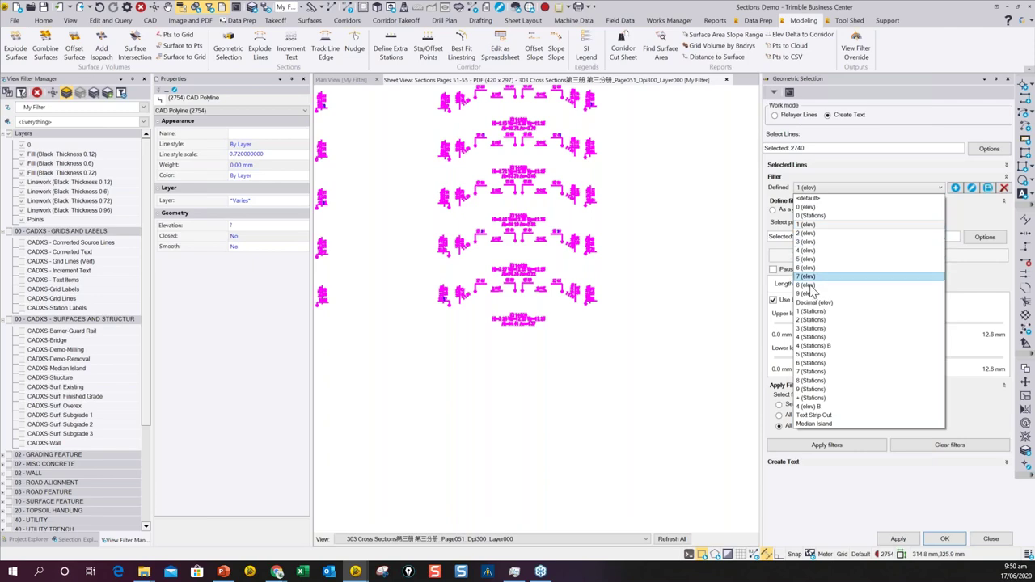
left_click(812, 312)
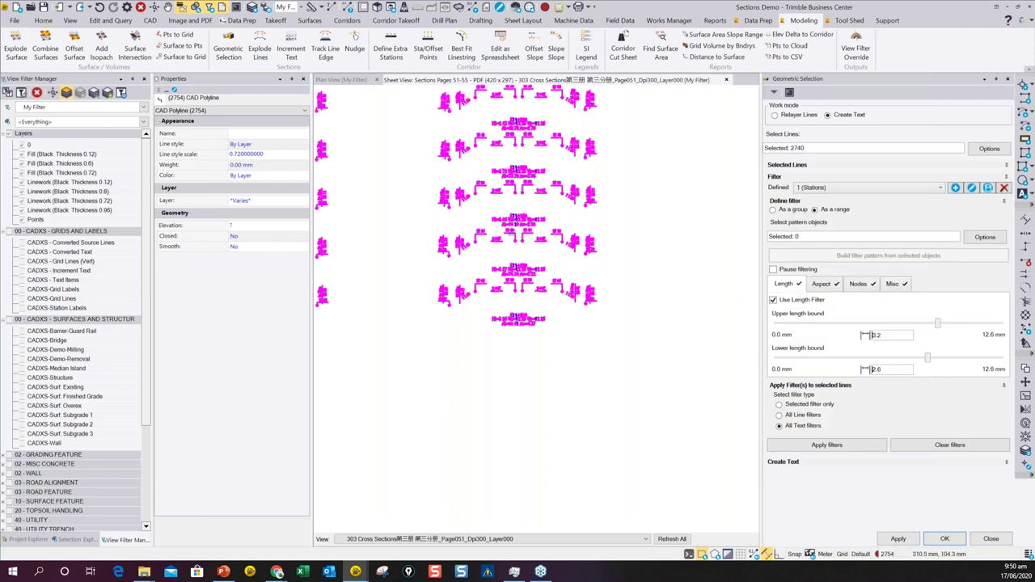
scroll(509, 230, "up", 5)
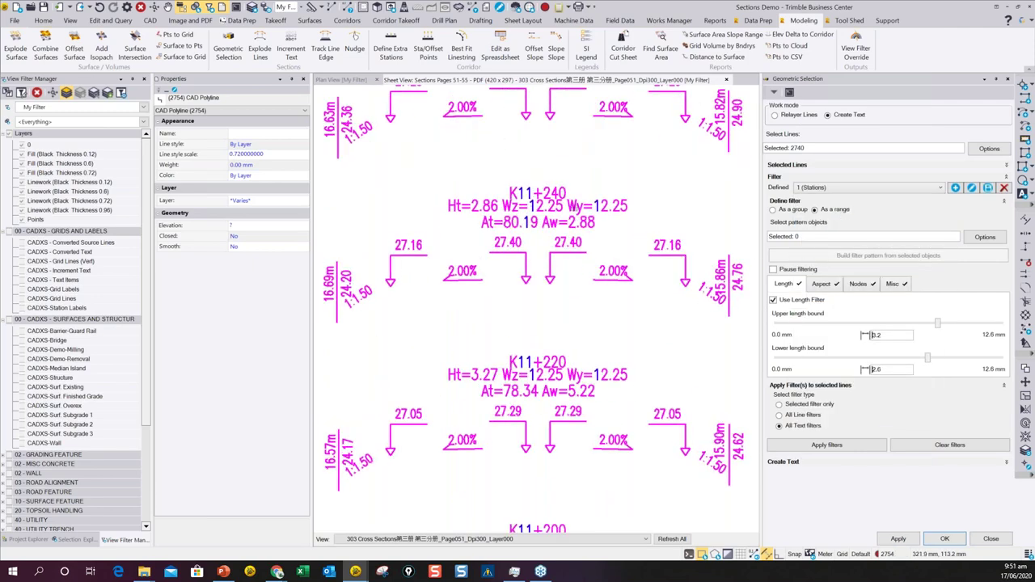
scroll(571, 240, "down", 3)
scroll(582, 283, "down", 5)
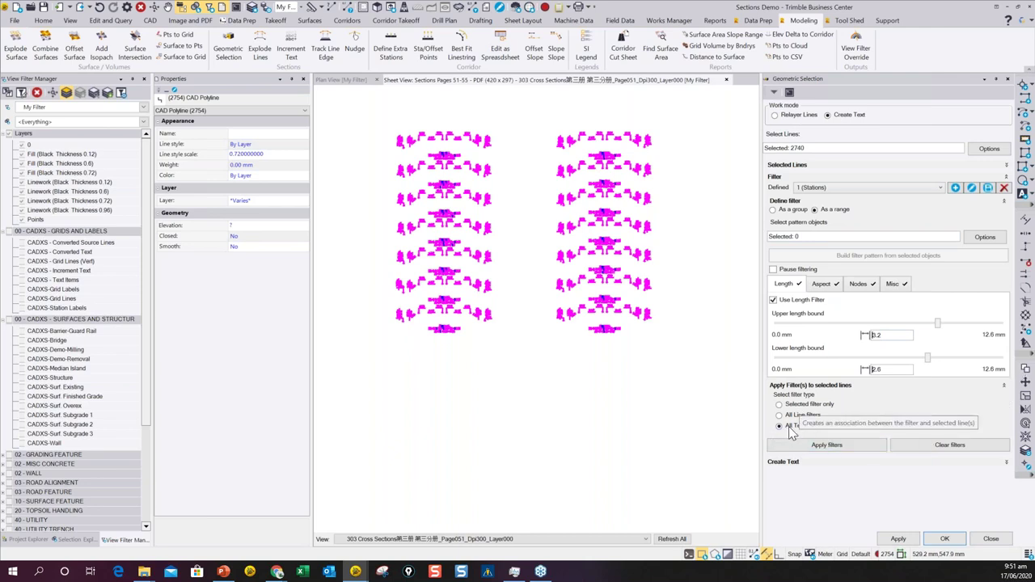
Step: Apply all text filters to the selected lines and build numeric text strings with 1.1 character spacing and 1.8 word spacing
left_click(818, 447)
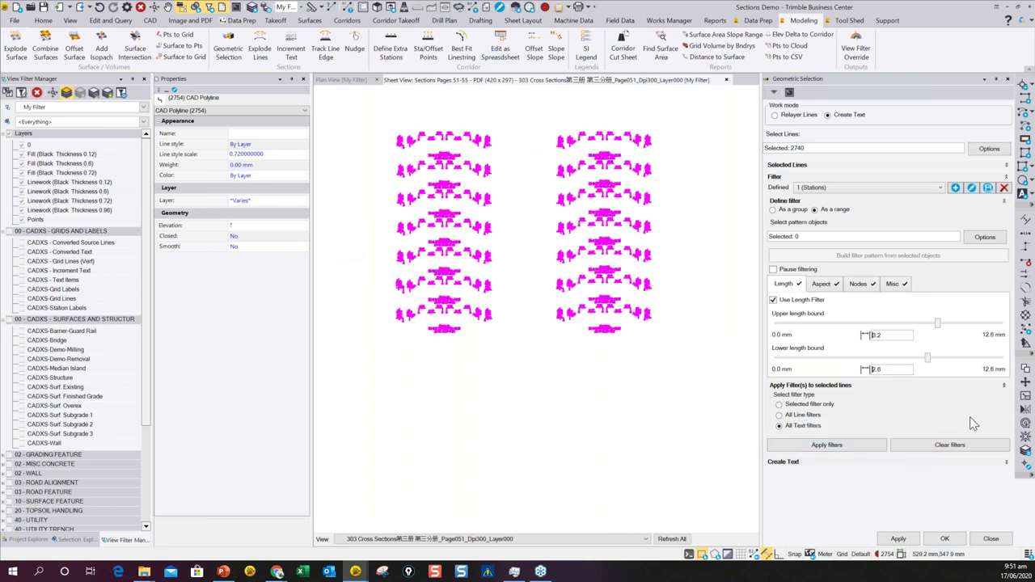
left_click(1005, 462)
scroll(902, 409, "down", 3)
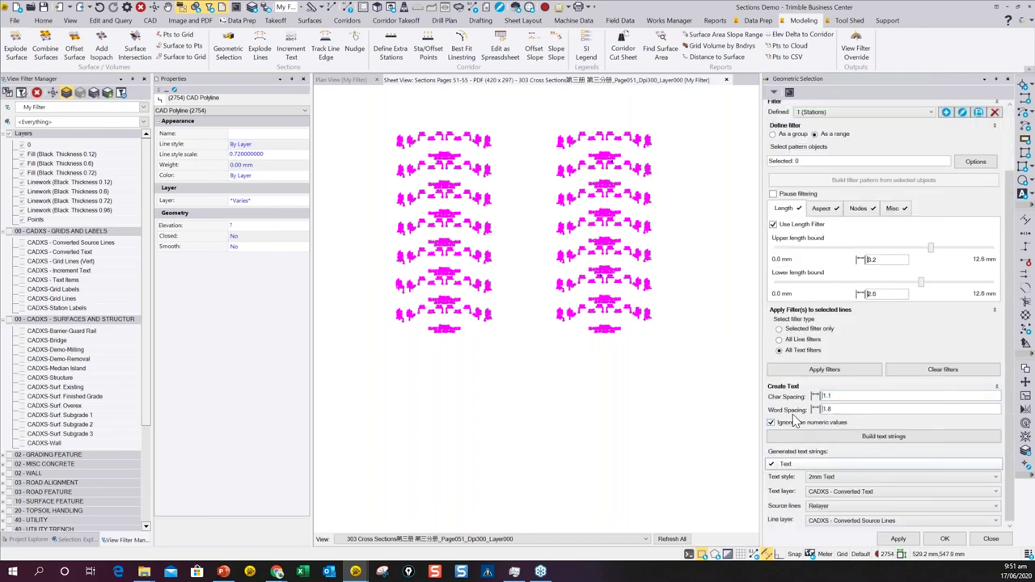
left_click(901, 437)
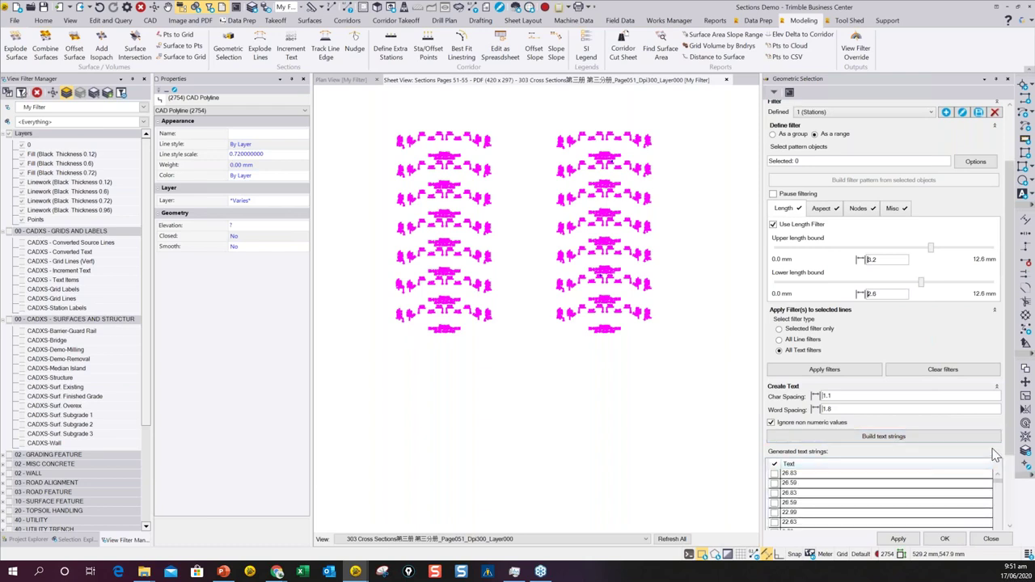
scroll(1011, 420, "down", 3)
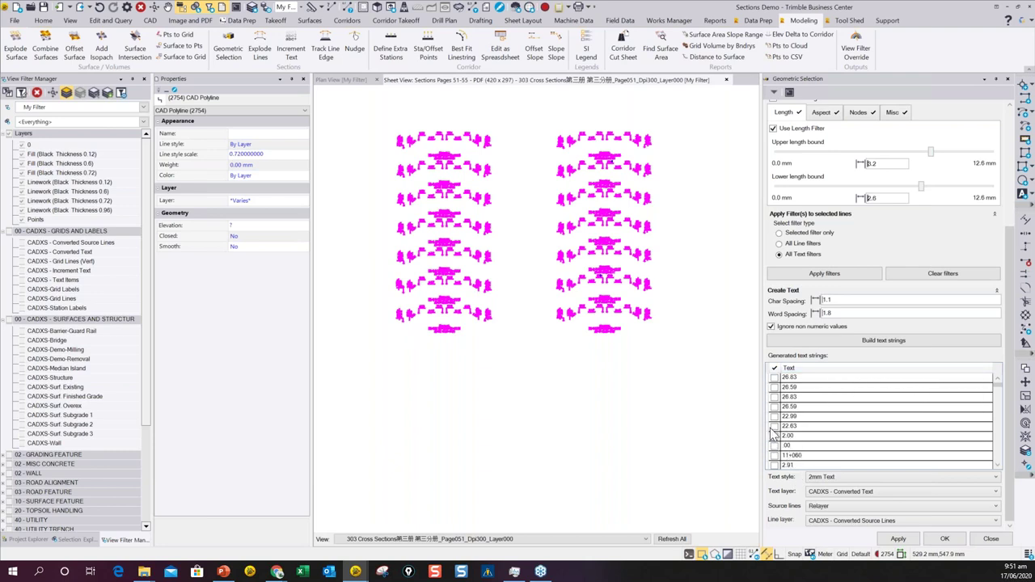
Step: Tick all generated text strings and create them as 2mm Text on CADXS - Converted Text, relayering the source lines to CADXS - Converted Source Lines
scroll(599, 304, "up", 5)
scroll(597, 304, "up", 3)
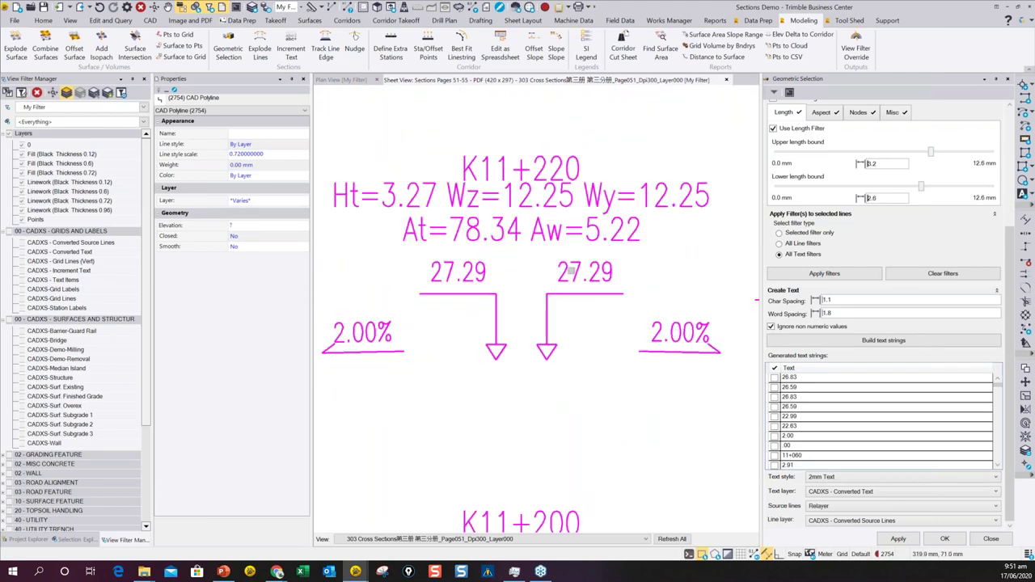
scroll(616, 267, "down", 4)
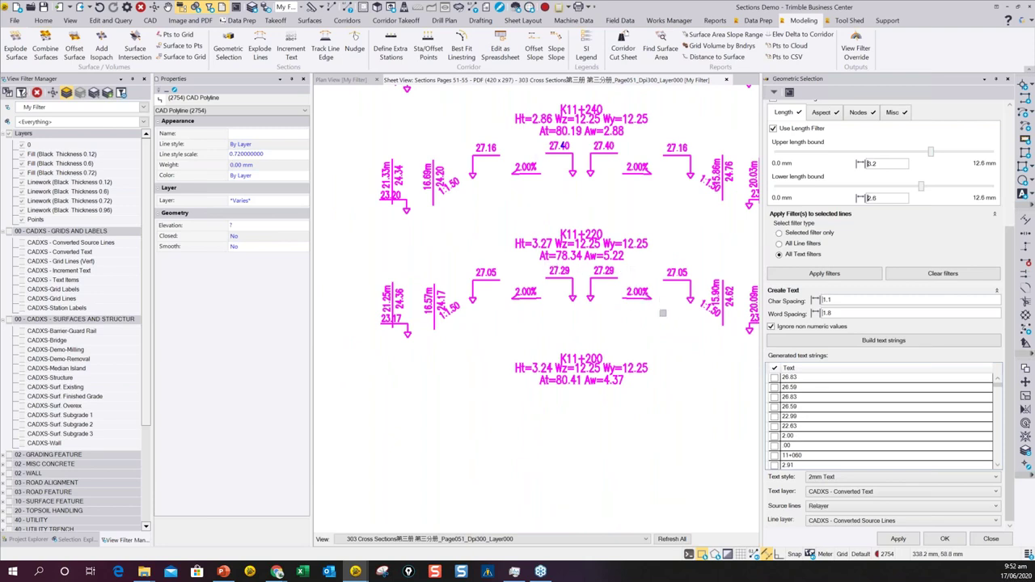
scroll(603, 277, "up", 2)
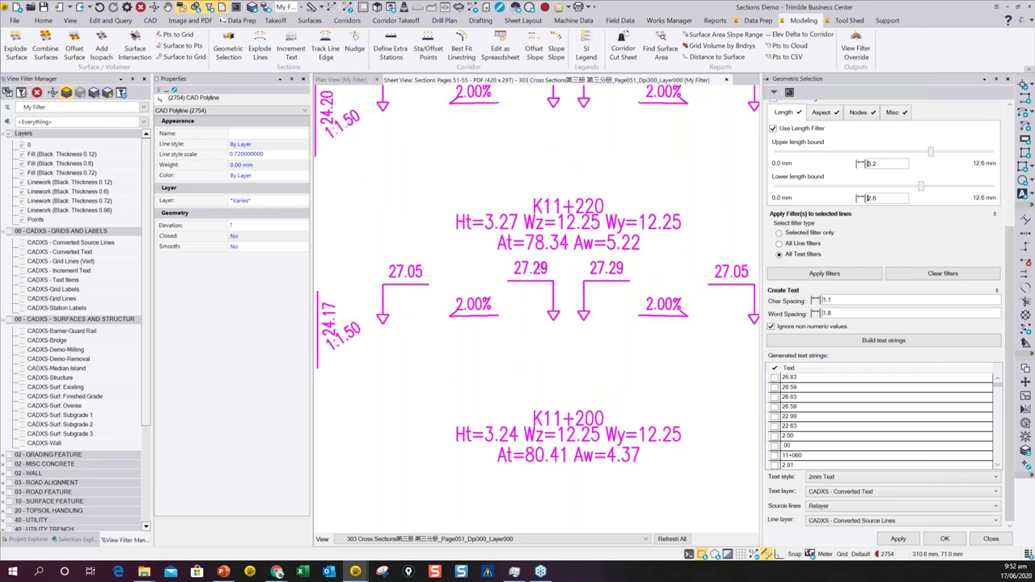
scroll(527, 266, "down", 2)
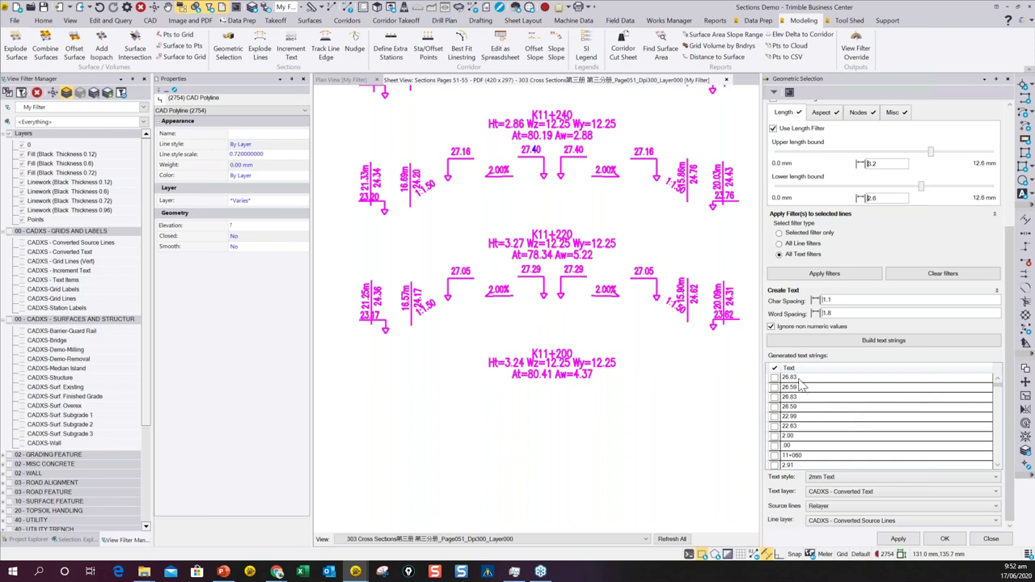
scroll(861, 384, "down", 5)
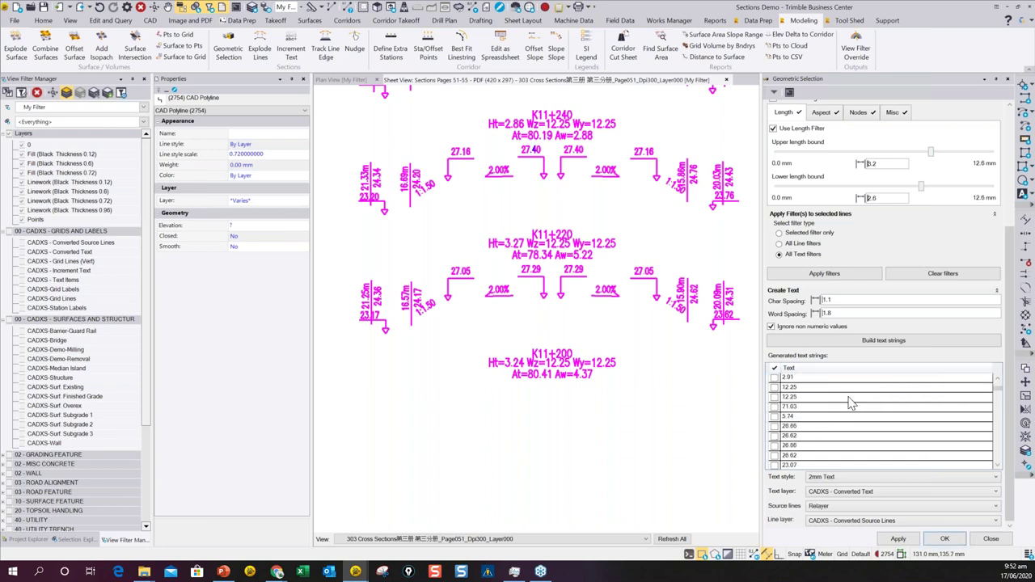
left_click_drag(997, 406, 1002, 476)
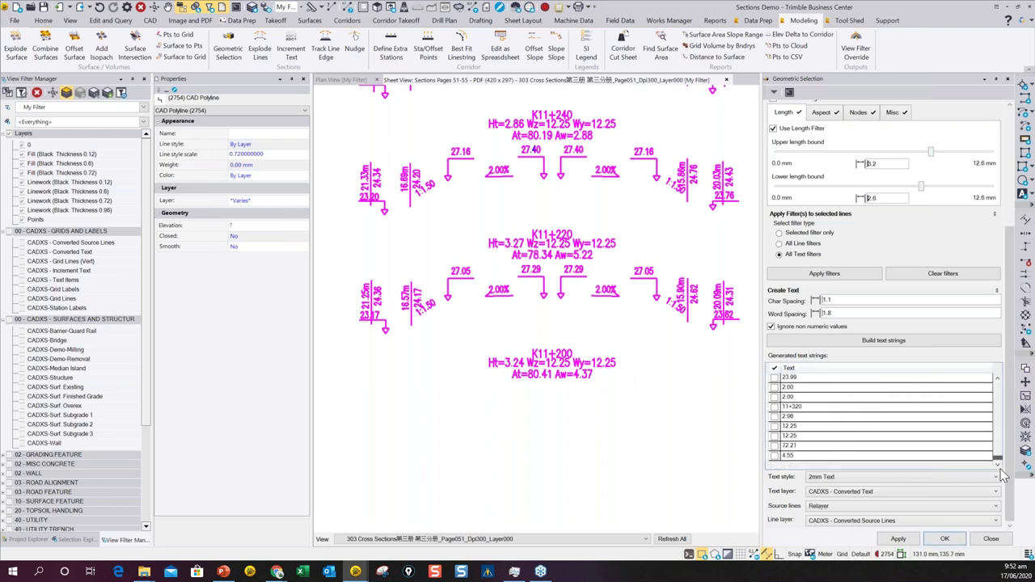
left_click(789, 458, "shift")
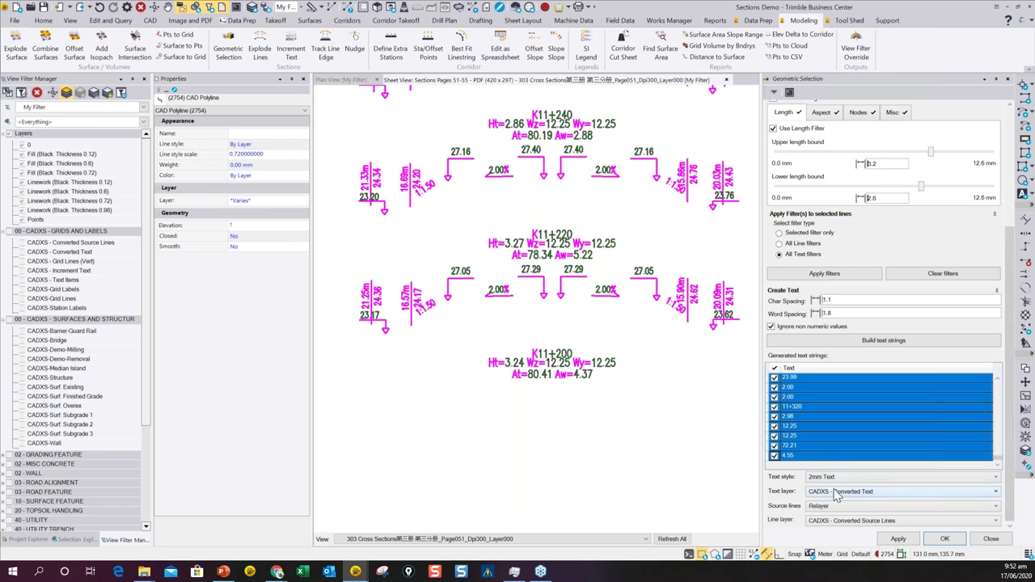
left_click(904, 540)
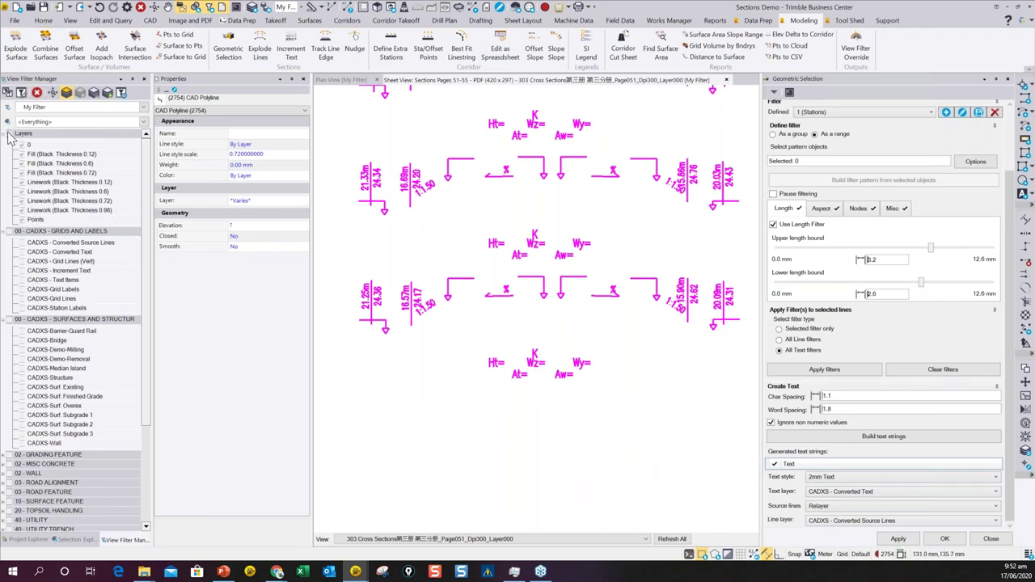
Step: Show only the CADXS - Converted Text layer and inspect the properties of the 12.25 and 27.29 texts under station 11+220
left_click(68, 108)
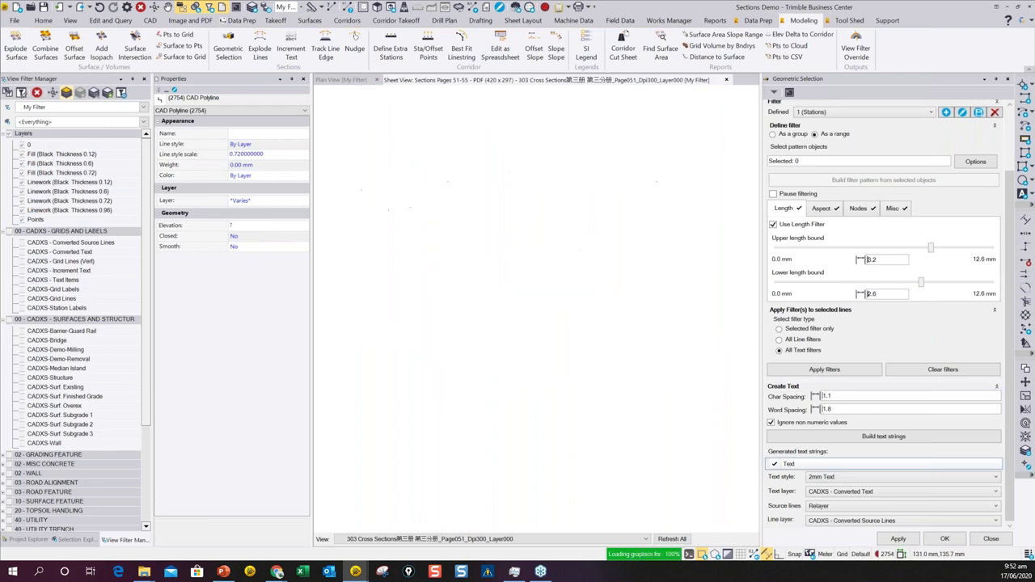
left_click(17, 252)
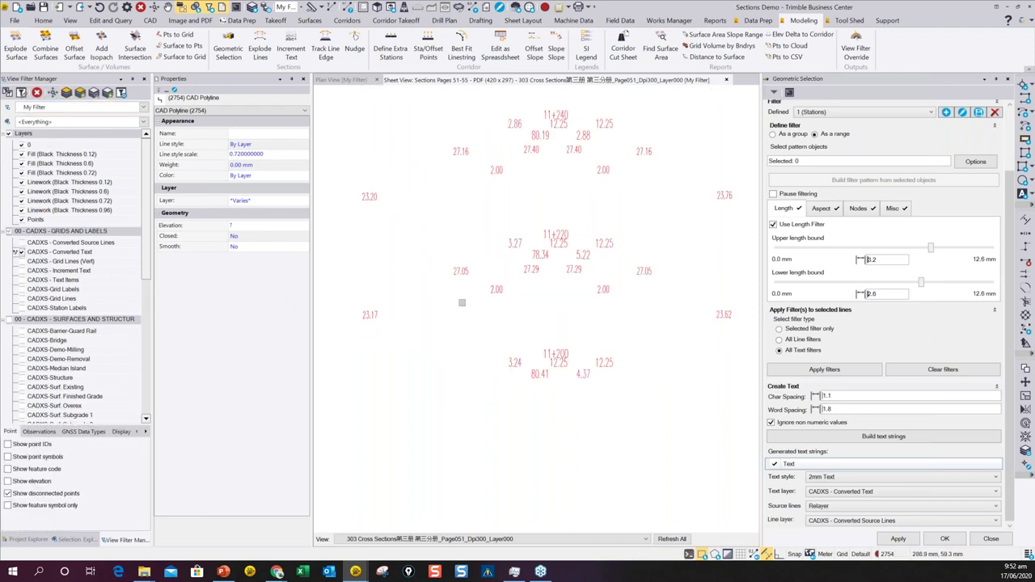
scroll(516, 242, "up", 2)
left_click(561, 228)
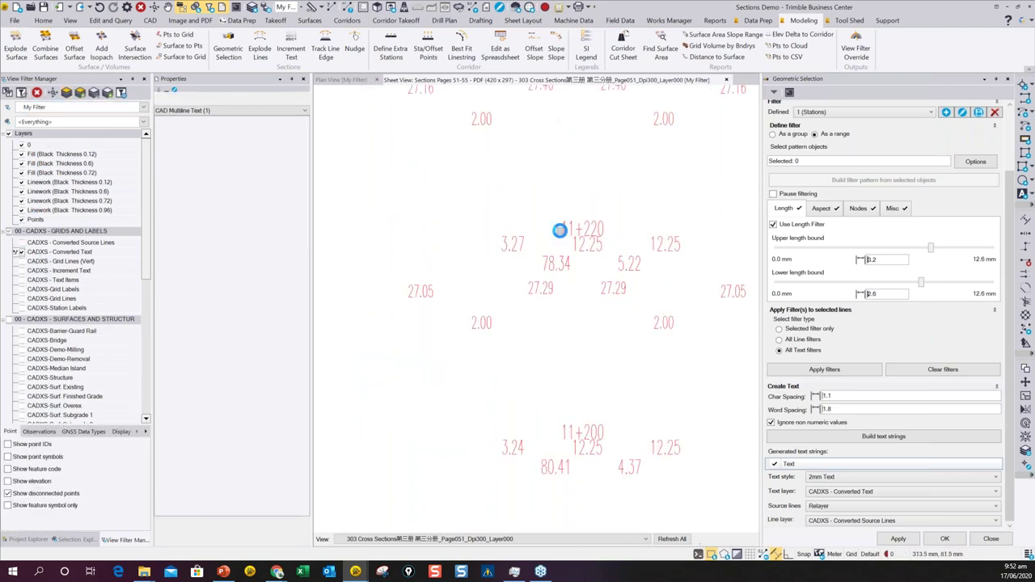
left_click(598, 247)
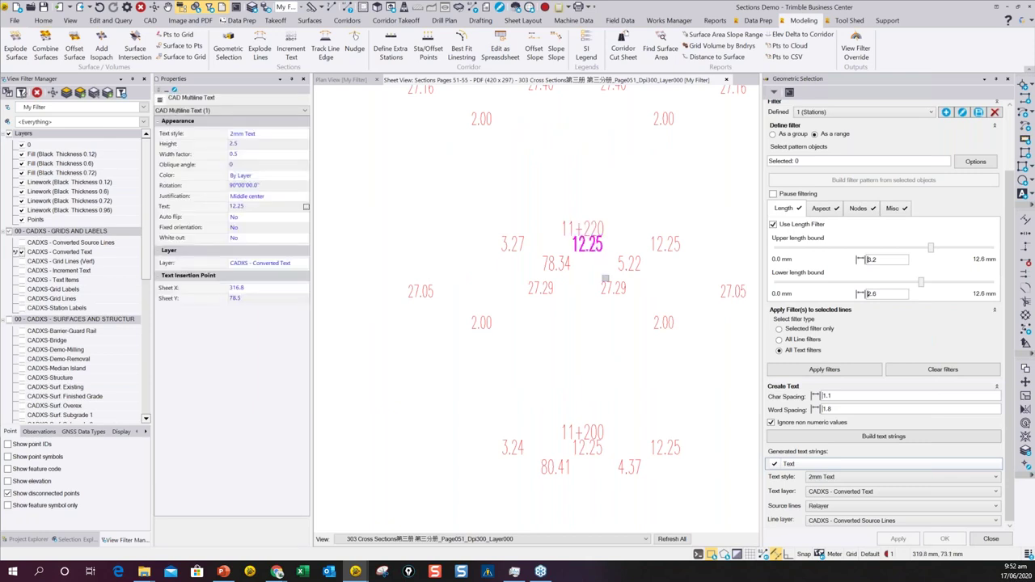
left_click(540, 288)
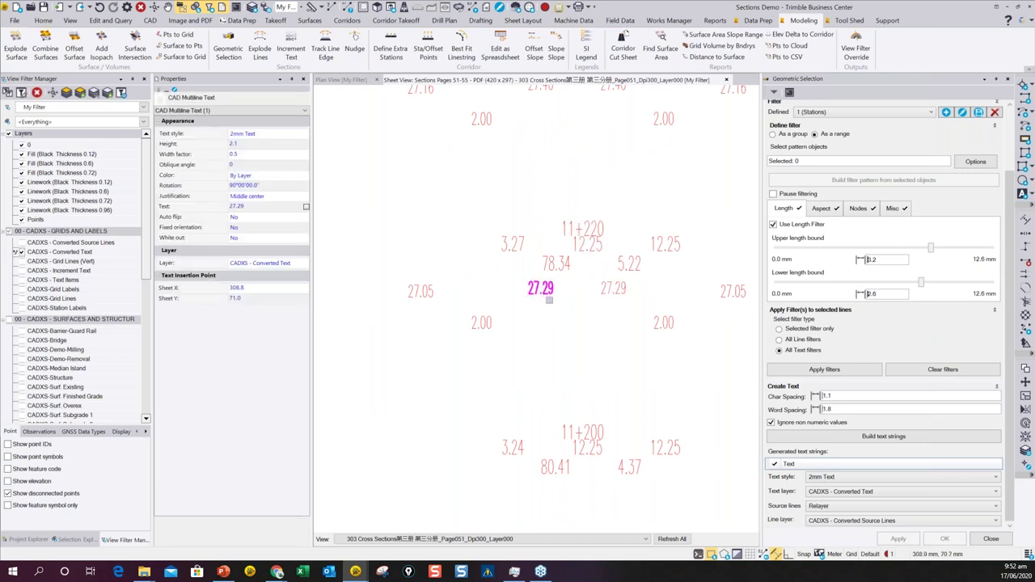
scroll(554, 315, "down", 6)
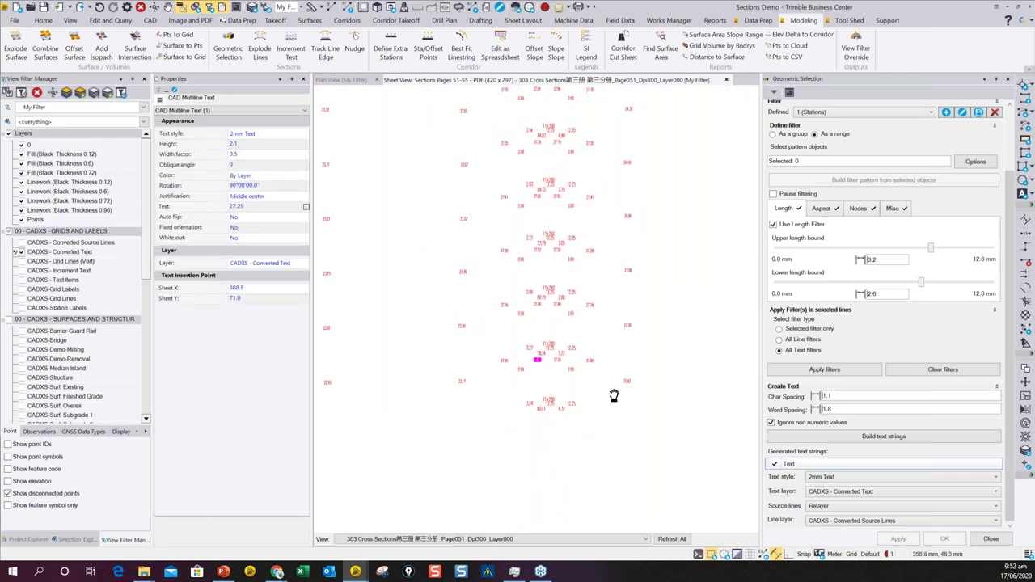
scroll(561, 319, "down", 3)
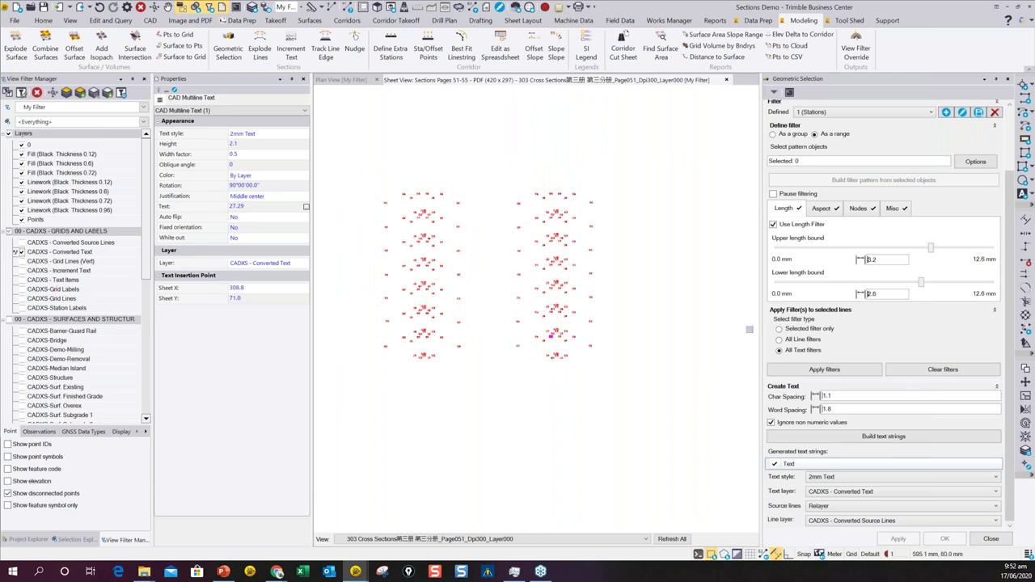
Step: Open the PDF (420 x 297) sheet set of Sections Pages 51-55 in a new sheet view and select all objects in it
left_click(29, 539)
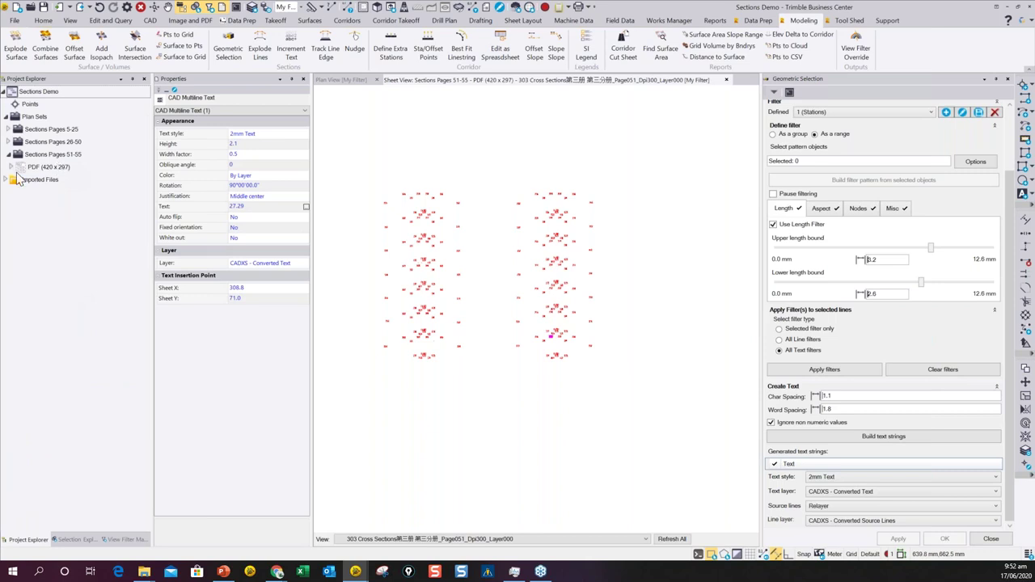
left_click(12, 167)
left_click(46, 168)
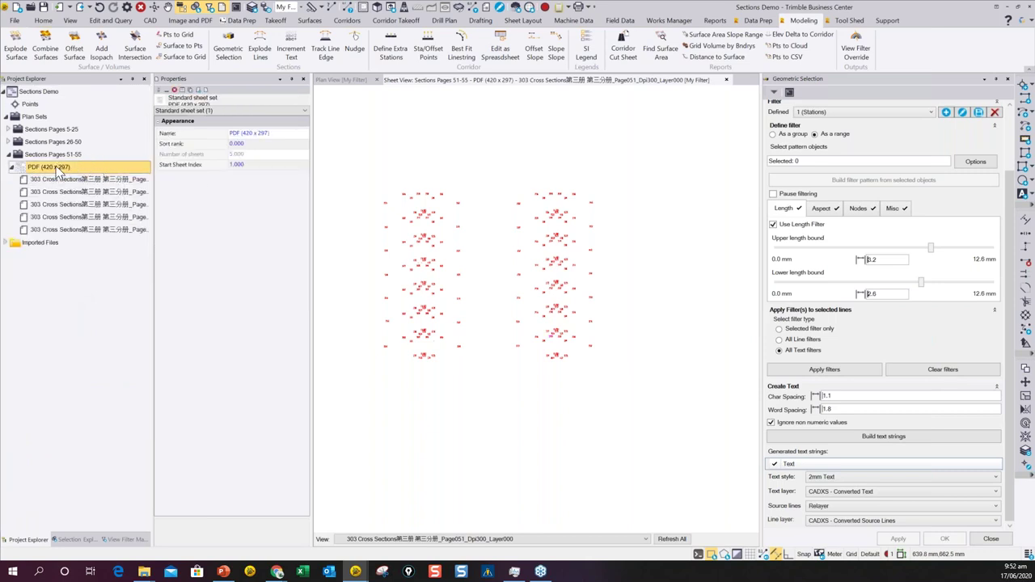
right_click(56, 170)
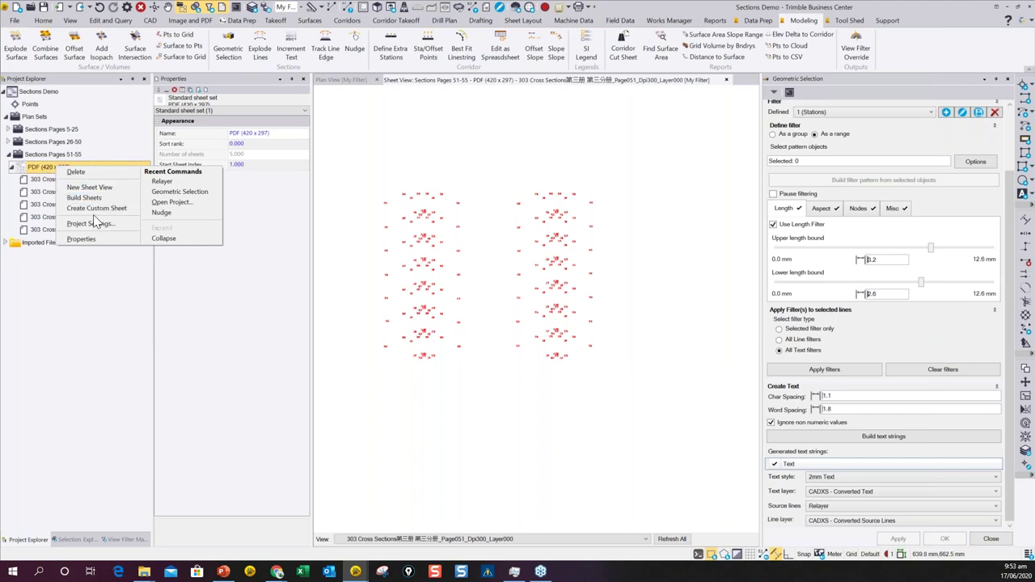
left_click(102, 198)
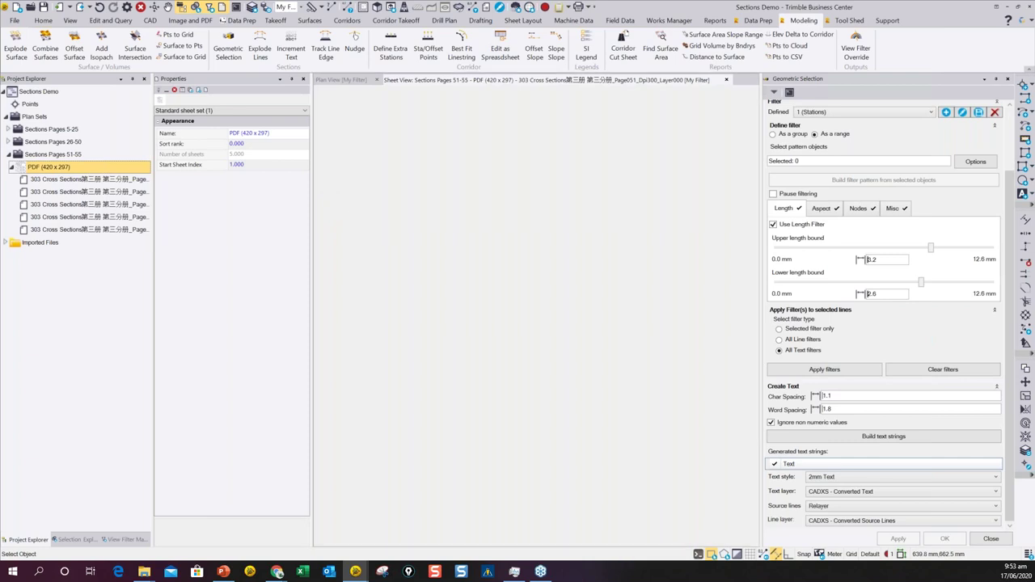
scroll(467, 279, "down", 2)
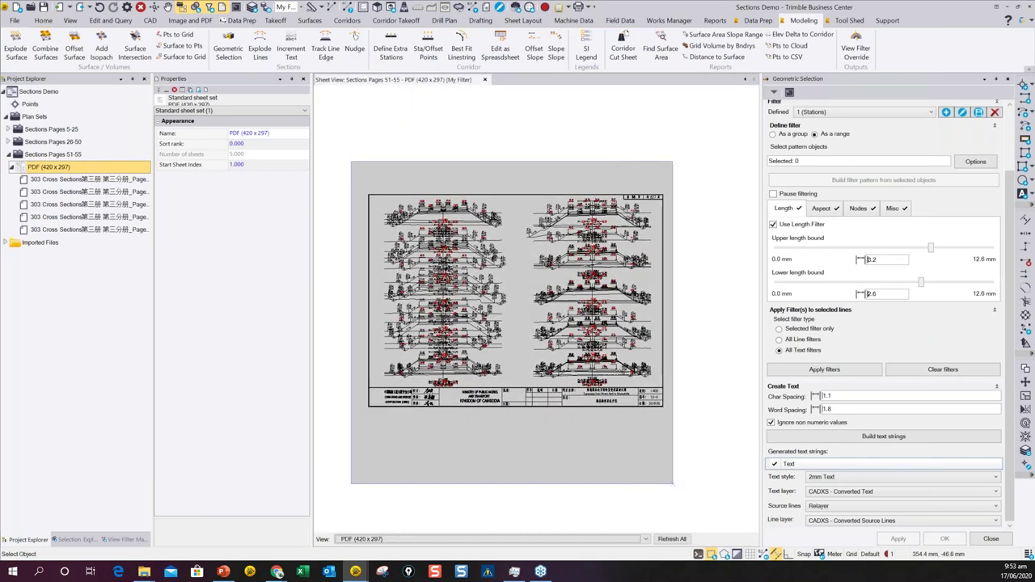
key("ctrl+a")
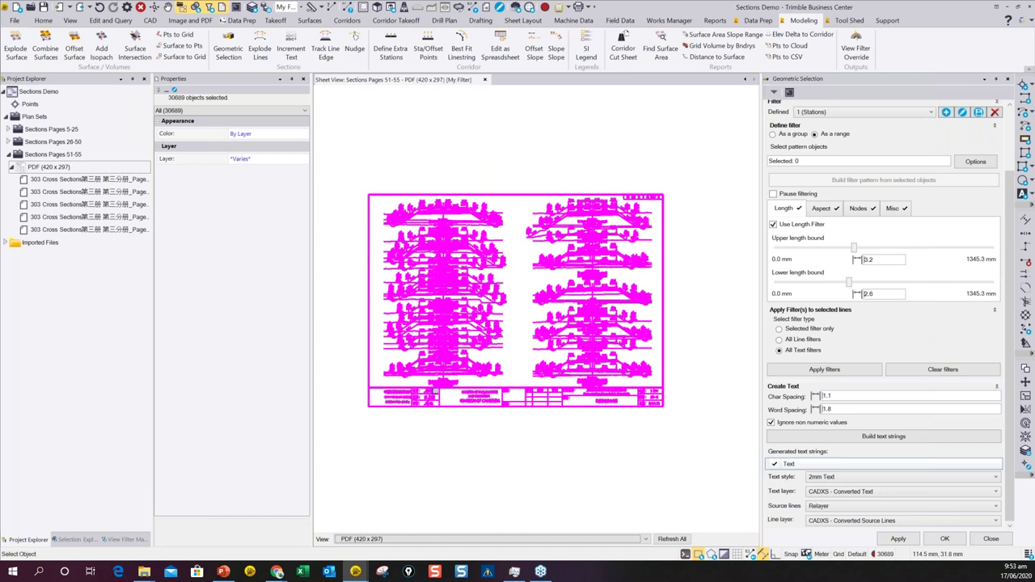
mouse_move(432, 390)
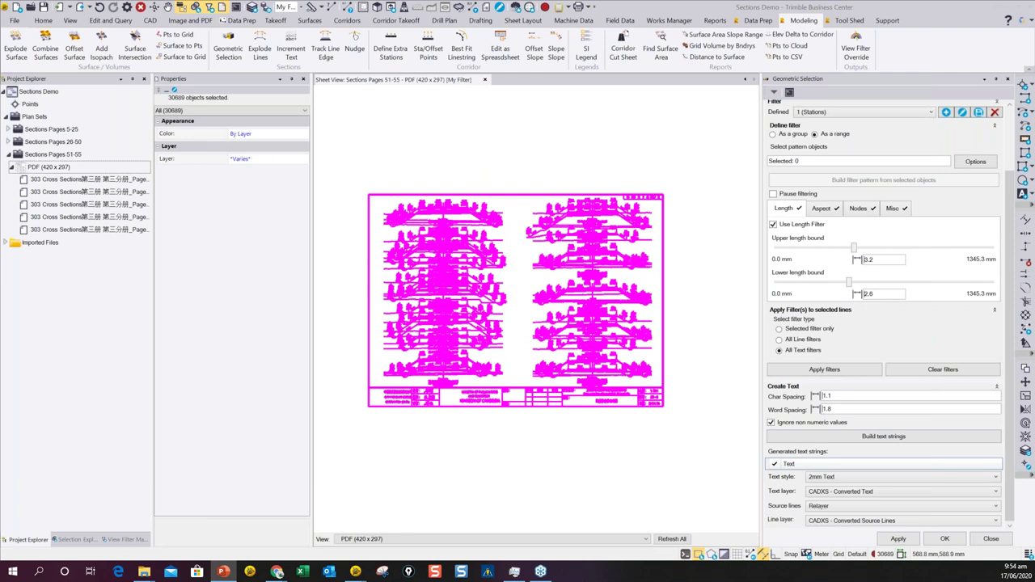
Step: Switch to the PowerPoint slide show and advance to the Previously Released Trimble Authored TMLs slide
left_click(222, 571)
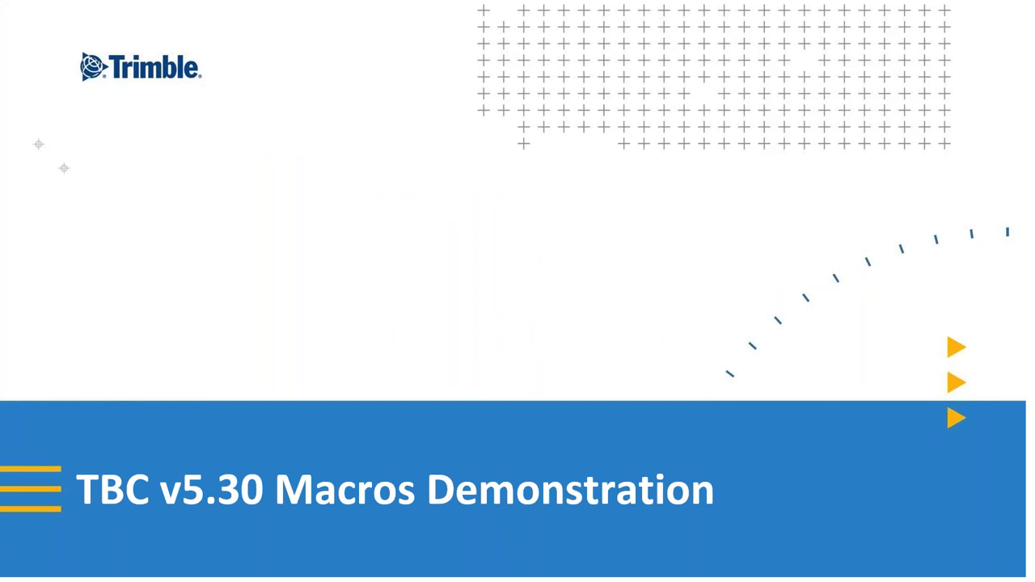
left_click(694, 304)
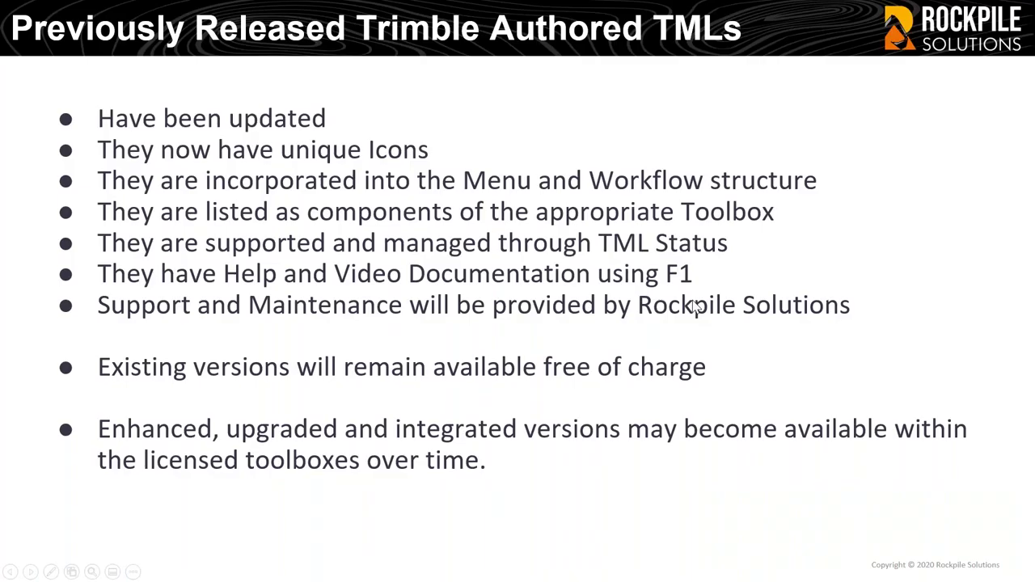